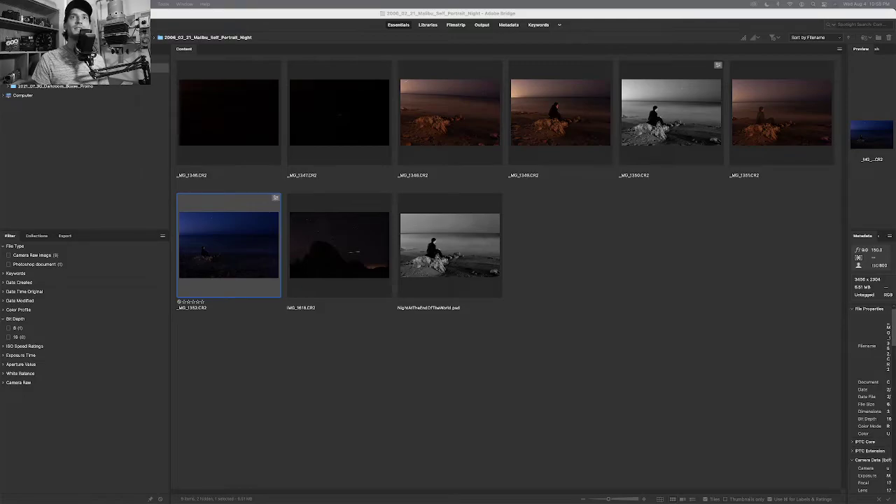
Deselect all thumbnails and enlarge them so four fit per row.
left_click(661, 319)
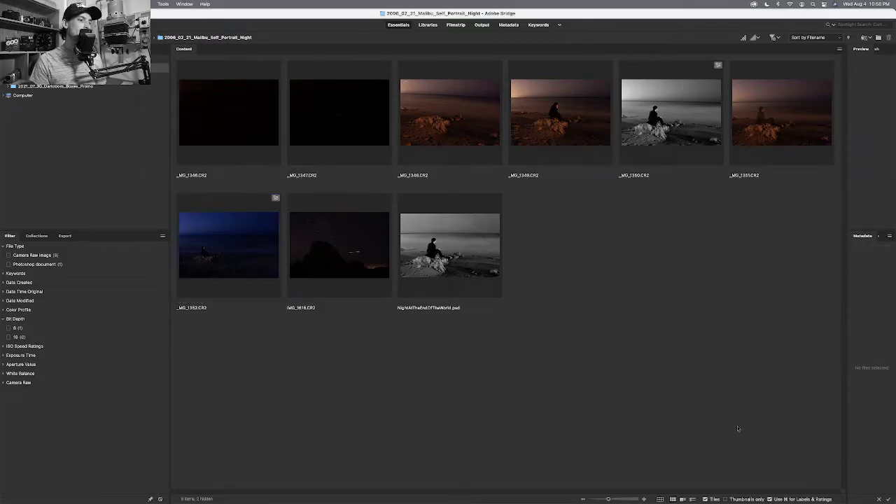
left_click_drag(608, 499, 615, 499)
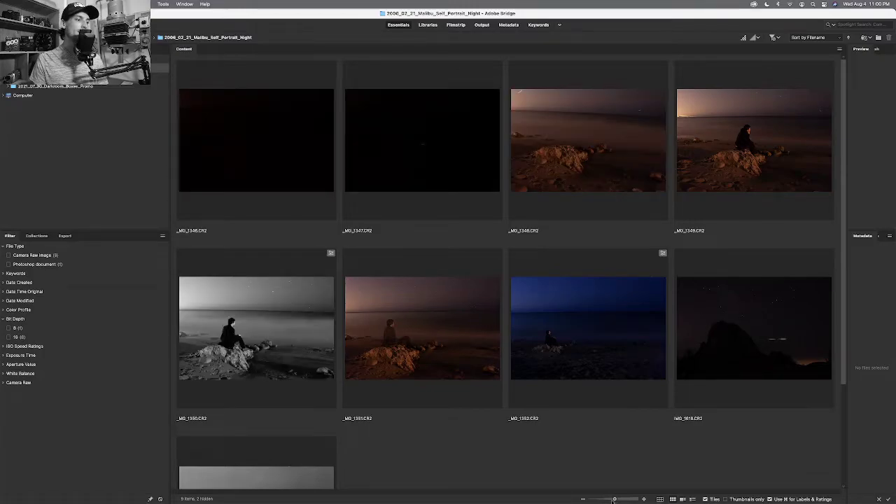
Reduce the thumbnail size to five per row so all nine images fit.
left_click_drag(614, 500, 614, 500)
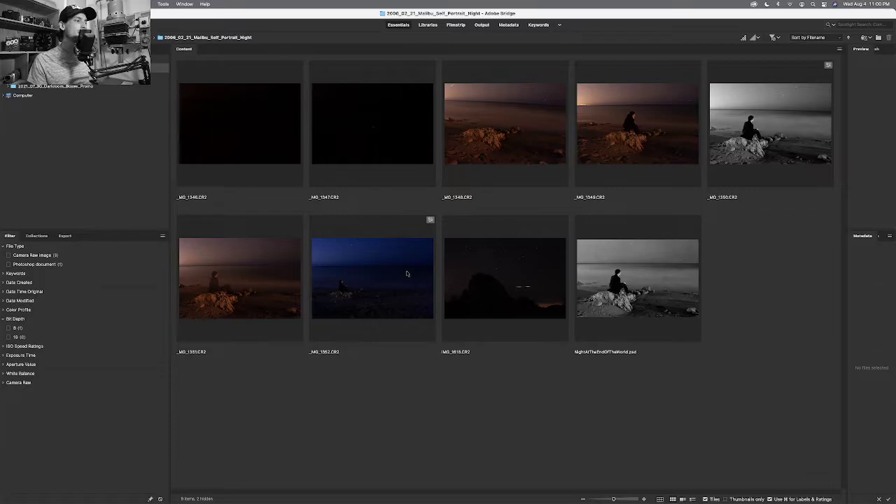
Select IMG_1618.CR2, then the blue-toned _MG_1352.CR2 shot to show its preview and metadata.
left_click(487, 253)
left_click(431, 263)
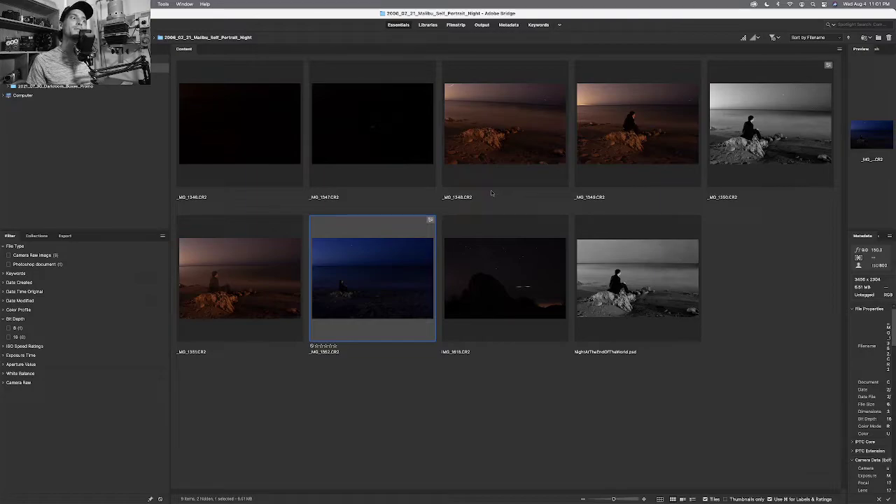
Inspect _MG_1346.CR2 and NightAtTheEndOfTheWorld.psd, then deselect and select _MG_1352.CR2.
left_click(250, 143)
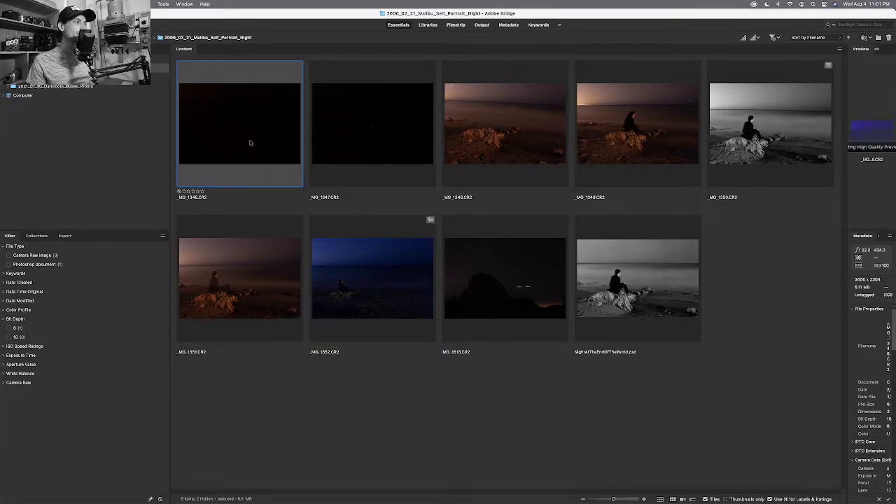
left_click(611, 271)
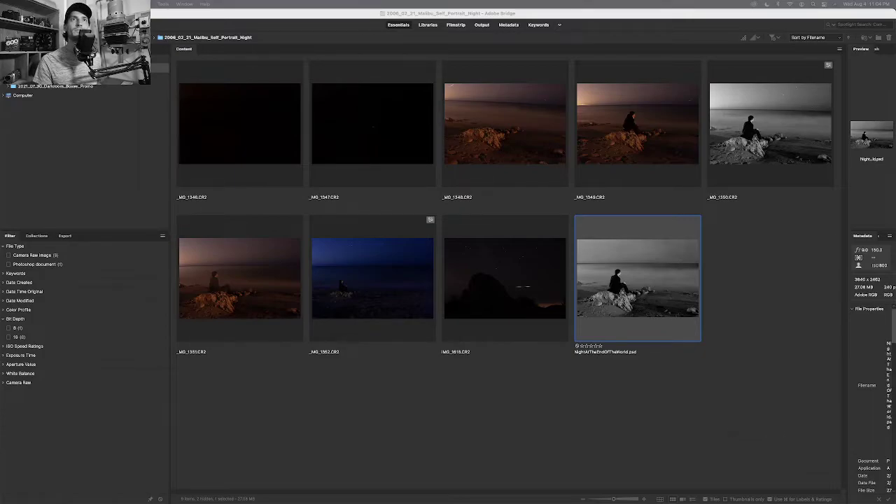
left_click(734, 352)
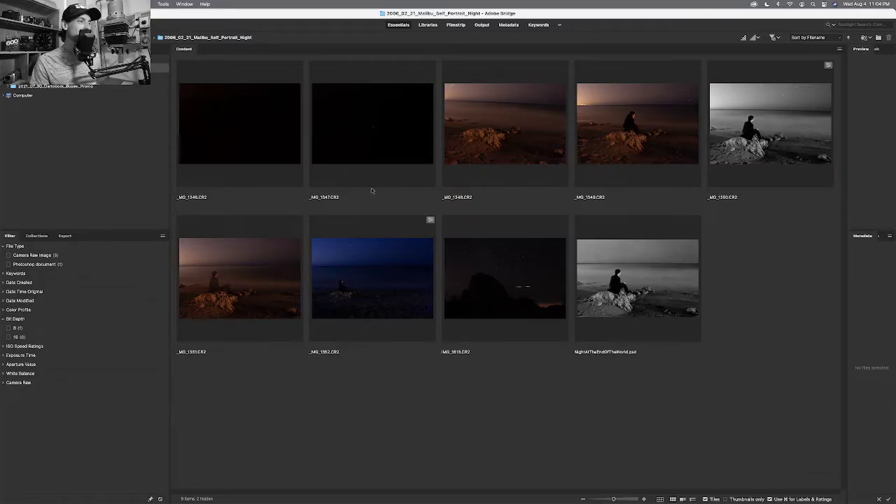
left_click(399, 268)
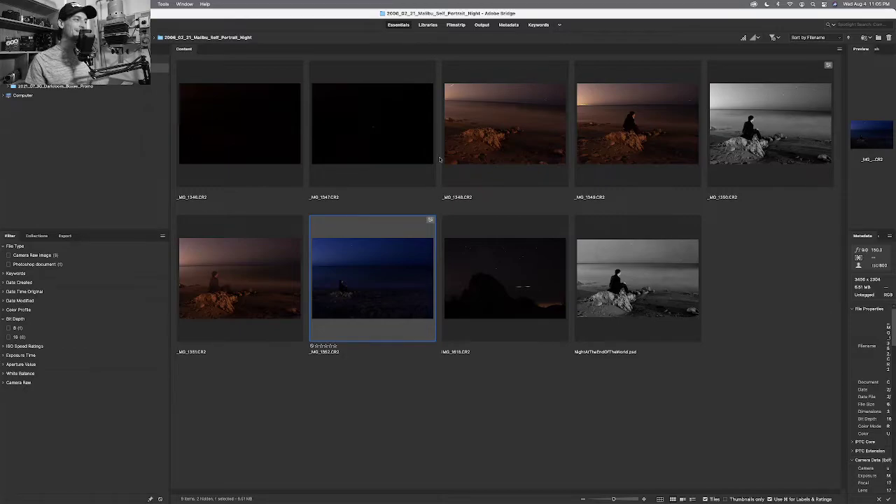
Select NightAtTheEndOfTheWorld.psd and preview it full screen.
left_click(634, 264)
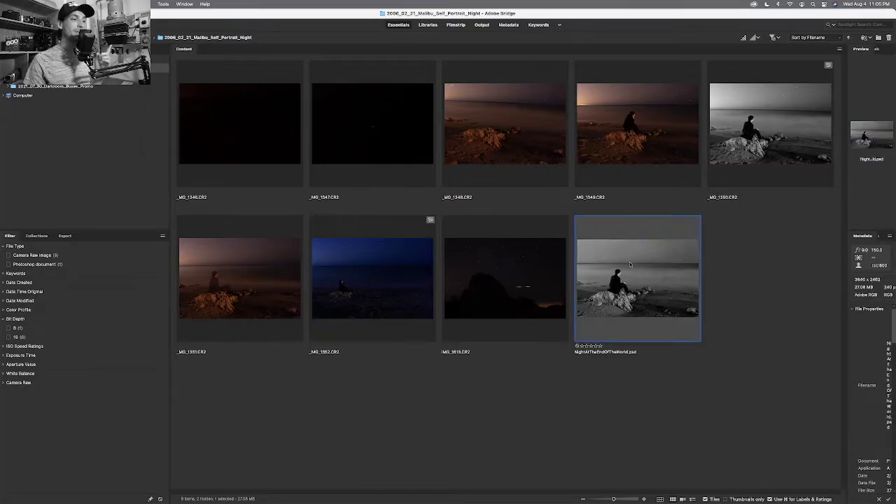
key("space")
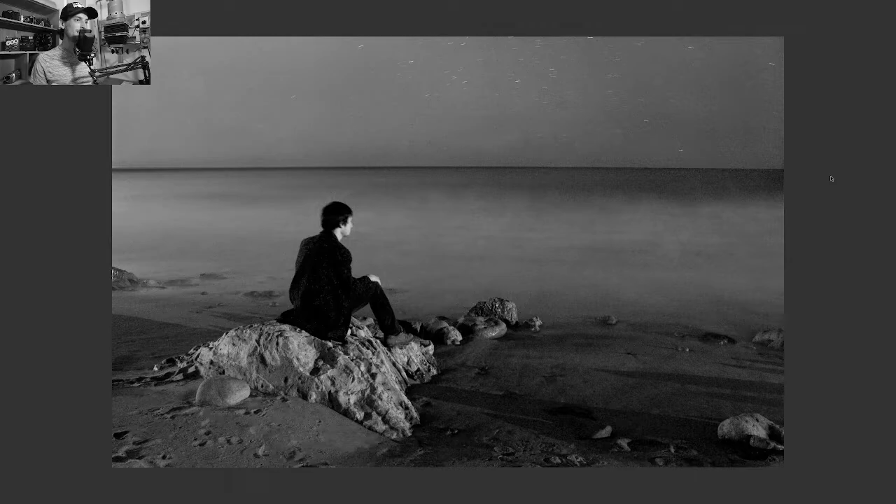
Toggle the portrait's full-screen preview a few times, ending back on the thumbnail grid.
key("space")
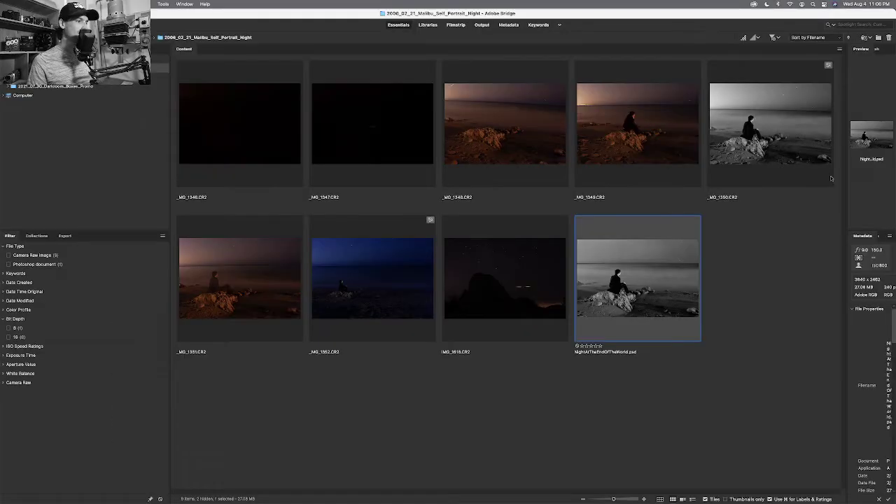
key("space")
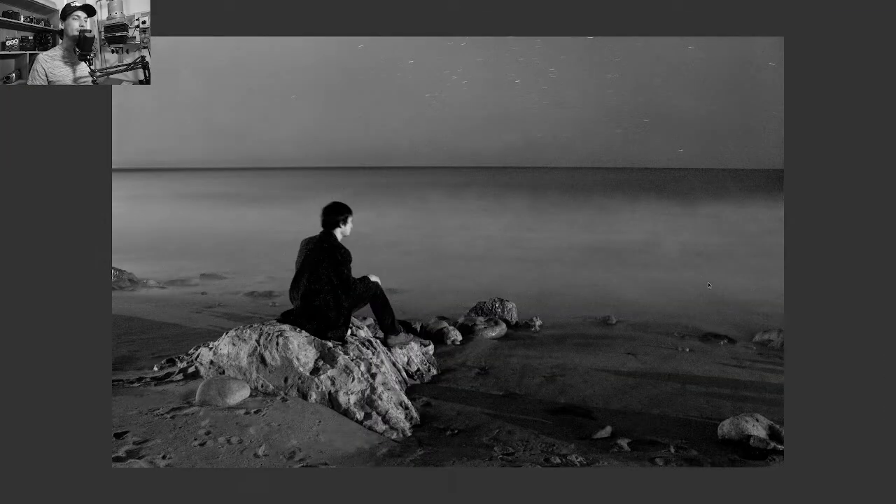
key("space")
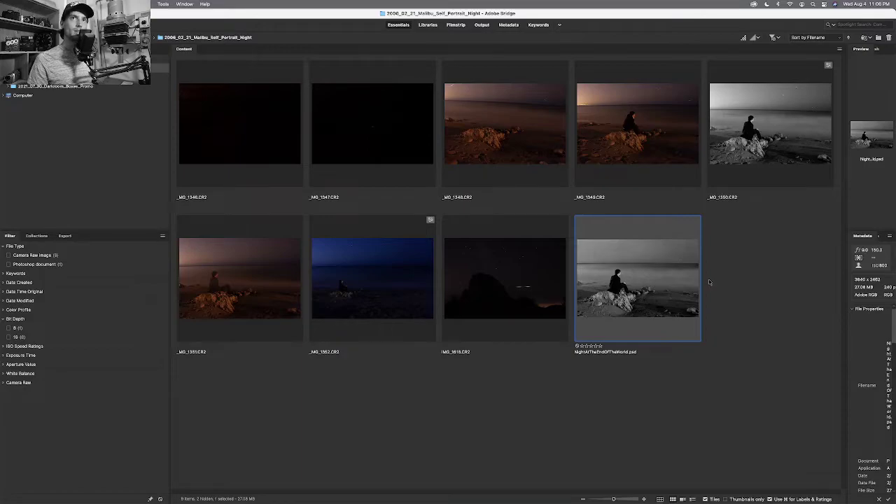
key("space")
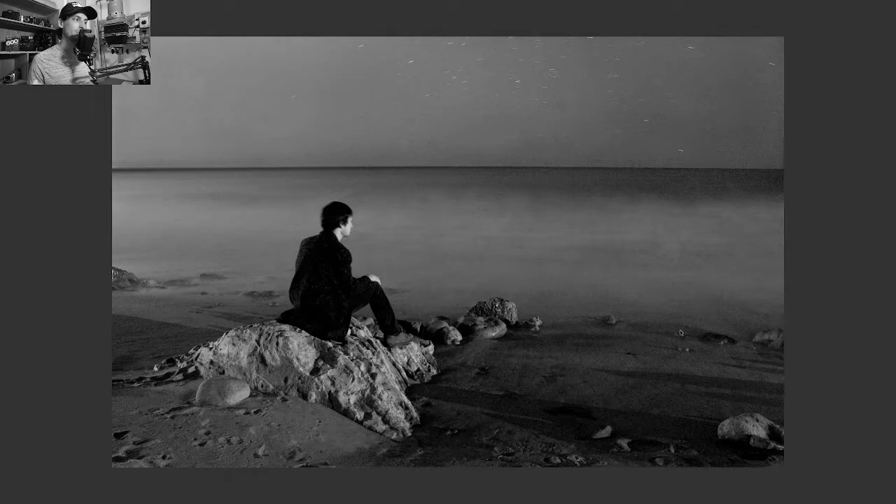
key("space")
key("space")
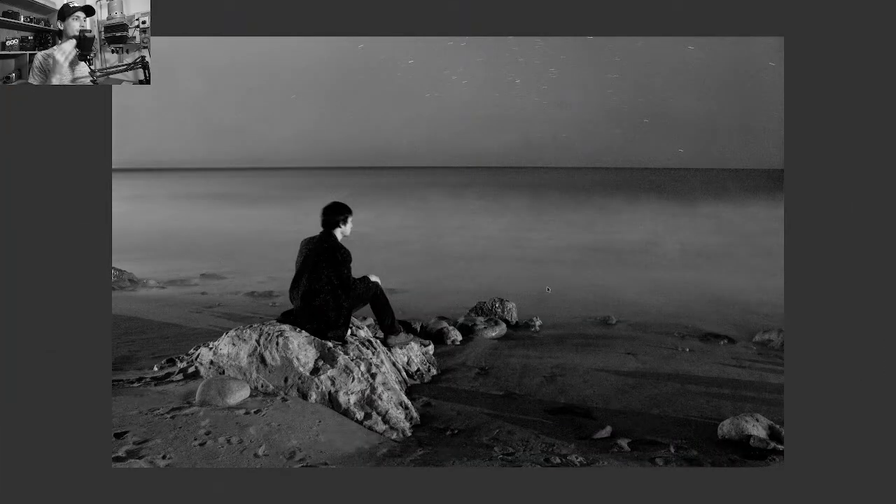
key("space")
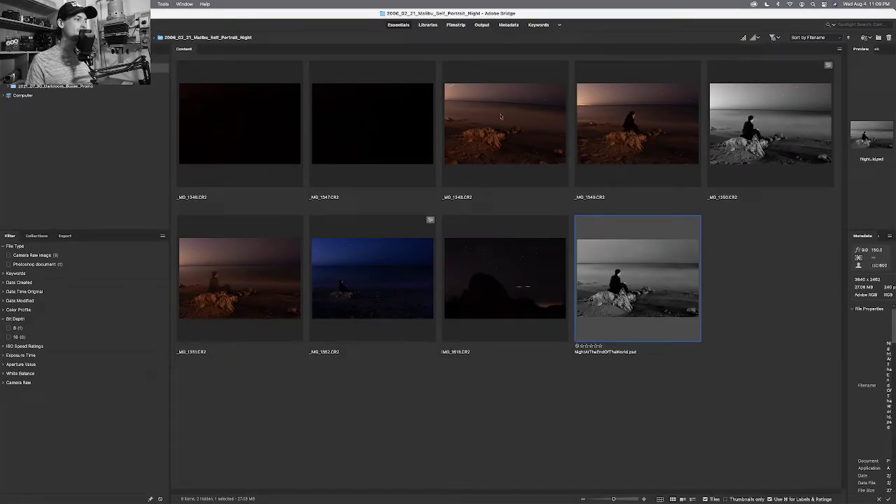
Select the dark _MG_1346.CR2 frame and briefly preview it full screen.
left_click(284, 142)
key("space")
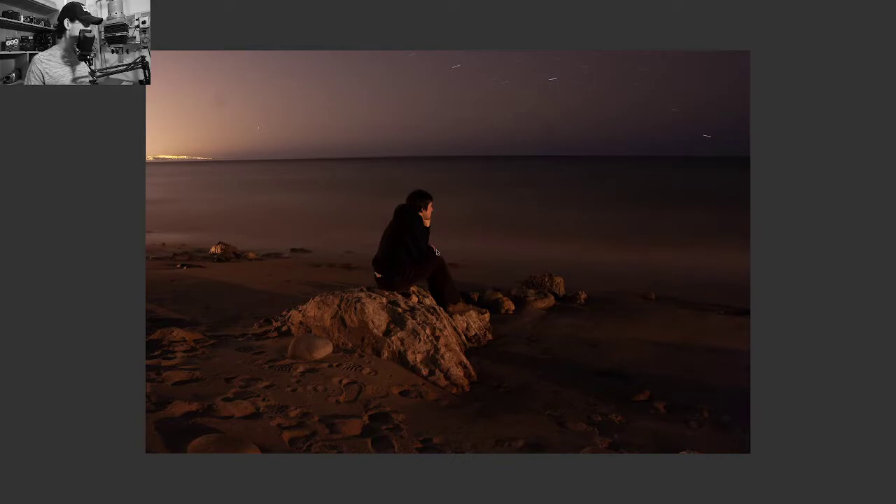
key("space")
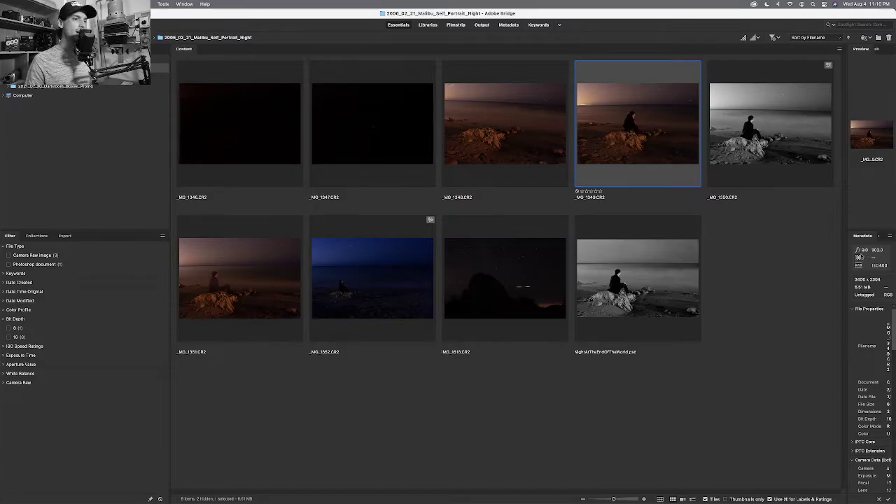
Step between the neighbouring beach shots _MG_1348 and _MG_1349, landing on _MG_1350.CR2.
key("Left")
key("Right")
key("Right")
key("Left")
key("Left")
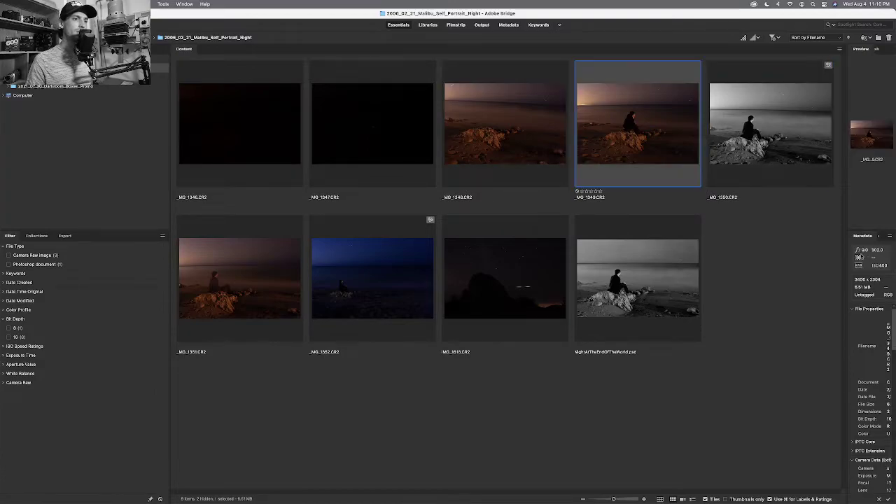
key("Right")
key("Right")
key("Left")
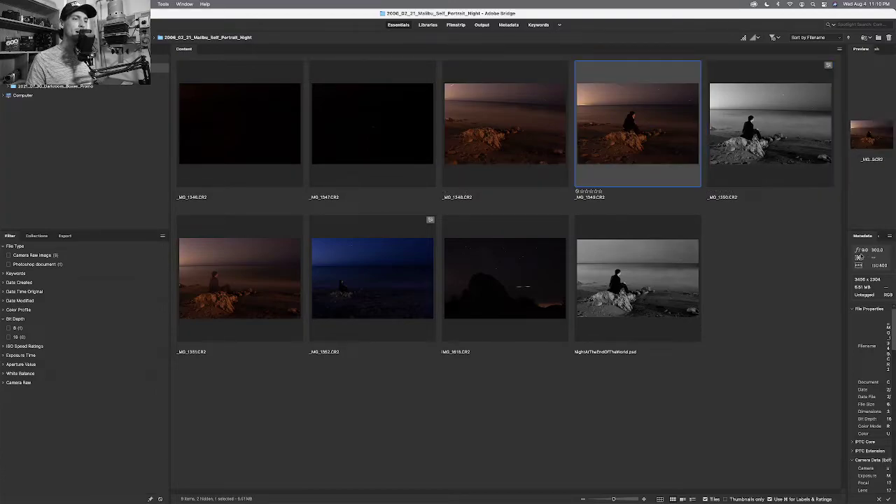
key("Right")
key("Left")
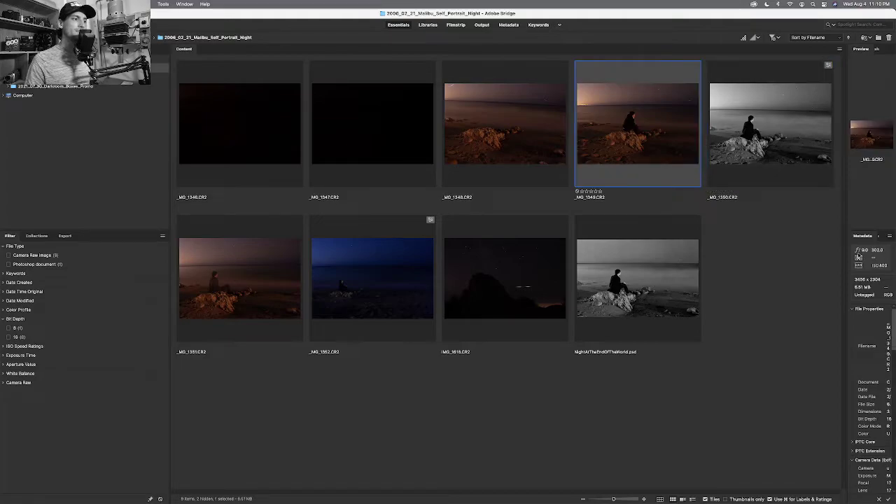
key("Left")
key("Right")
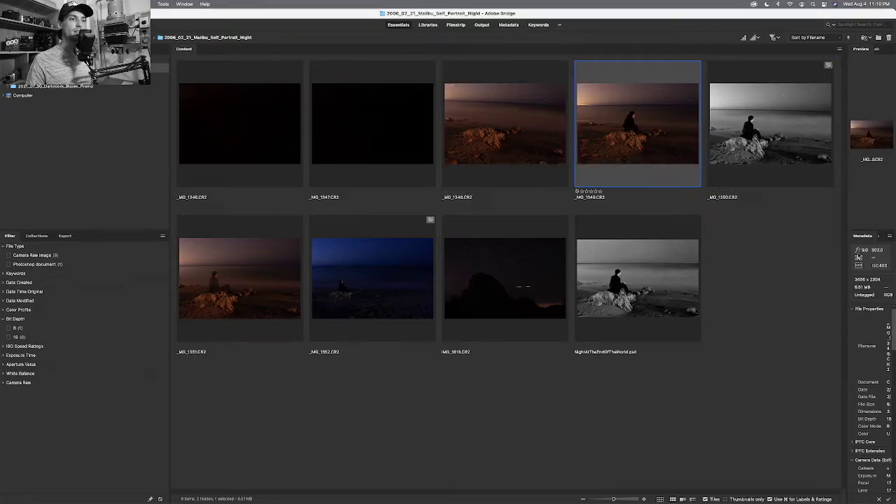
key("Right")
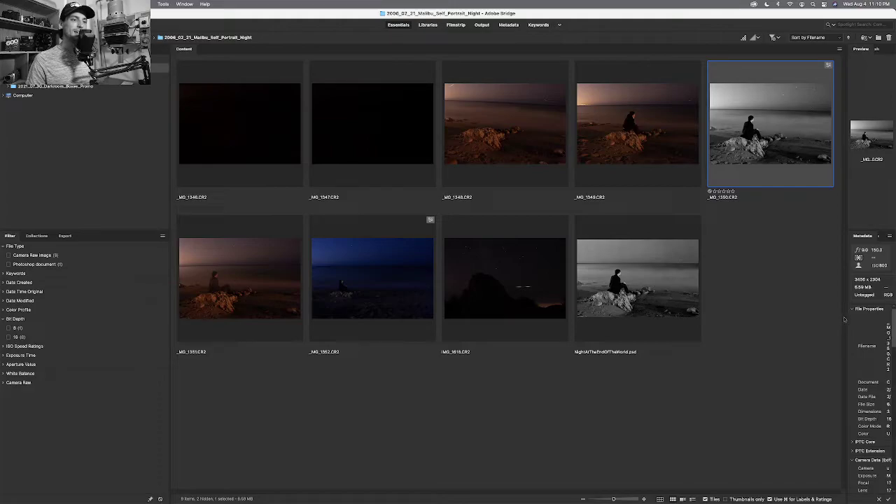
Adjust the panel divider, then preview _MG_1350.CR2 full screen.
left_click_drag(845, 316, 751, 323)
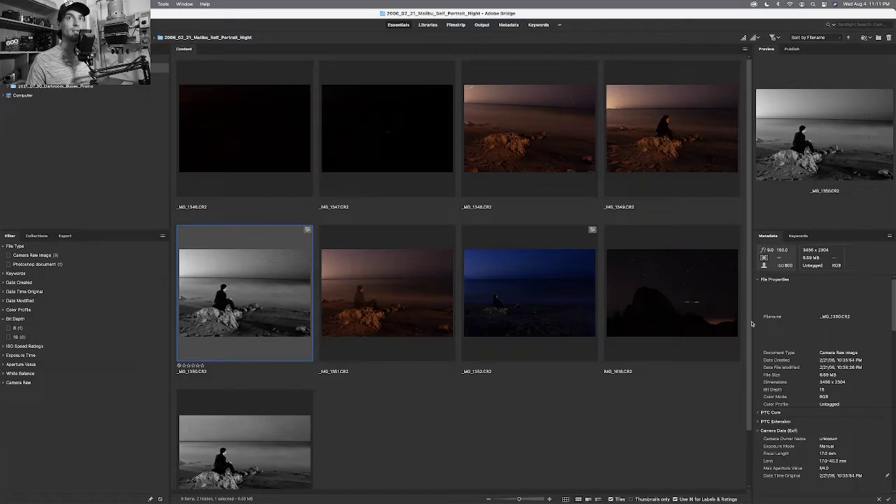
left_click_drag(752, 323, 835, 322)
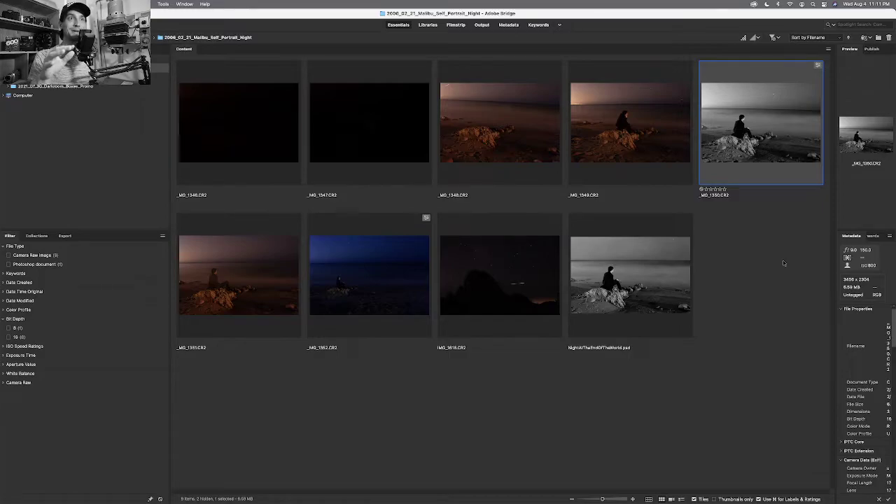
key("space")
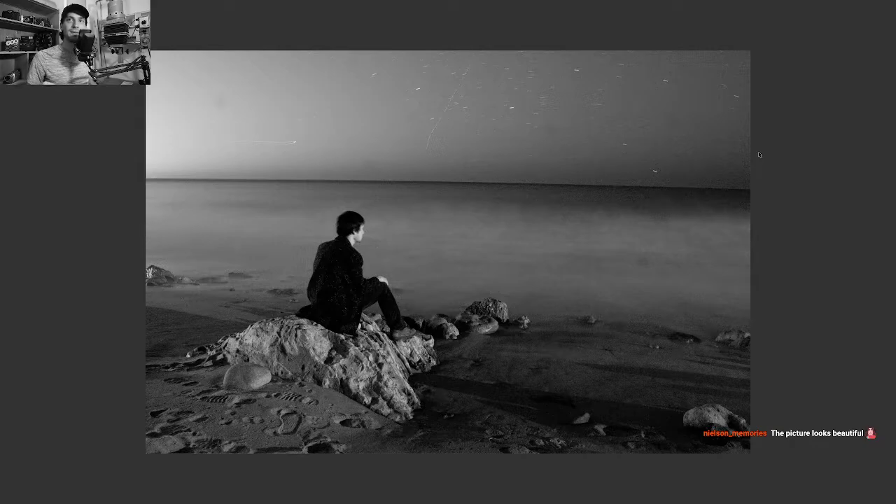
Flip between the black-and-white and colour beach frames full screen, then exit on _MG_1352.CR2.
key("space")
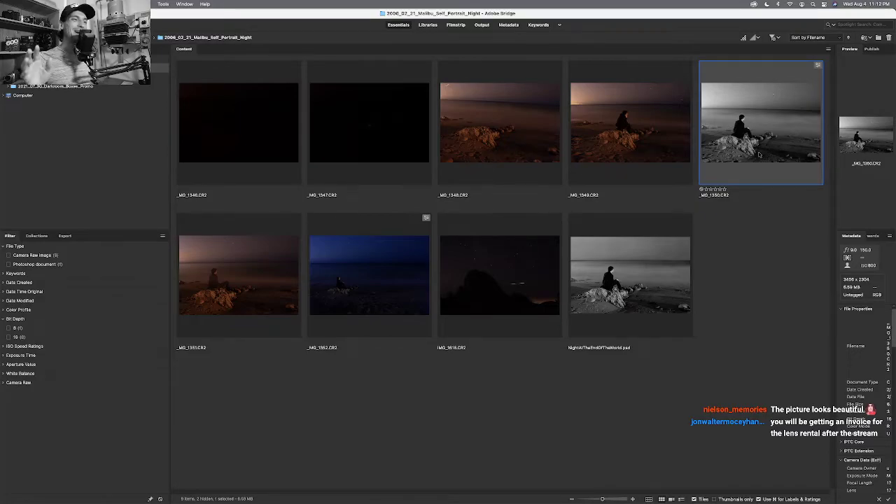
key("space")
key("Left")
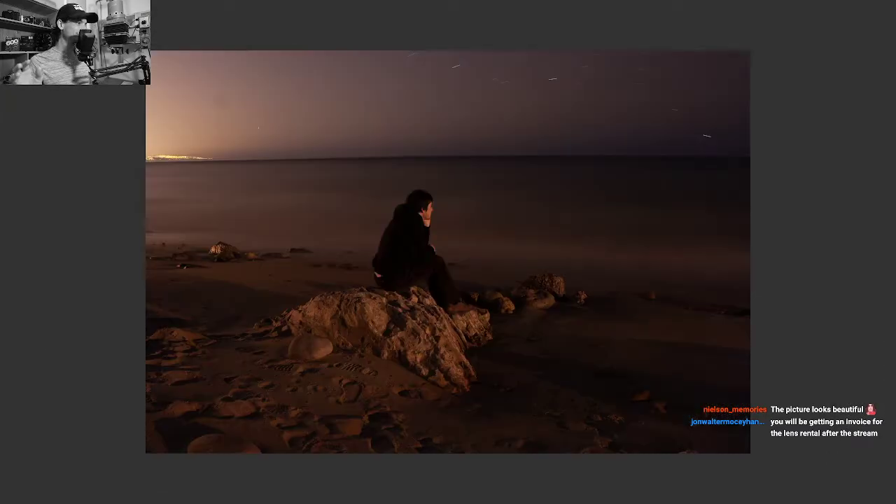
key("Right")
key("Left")
key("Right")
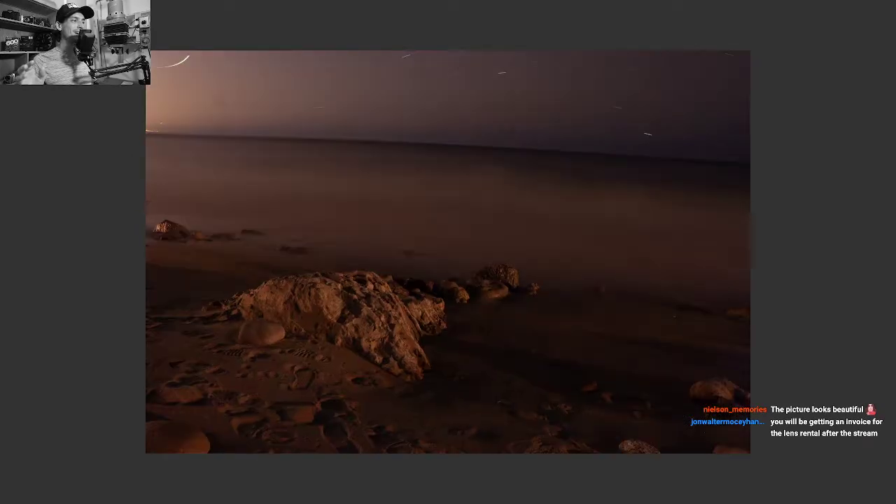
key("Right")
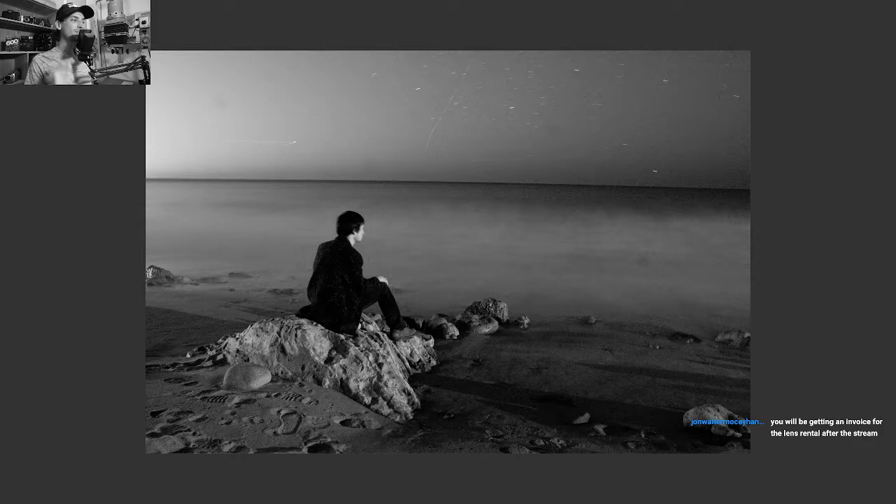
key("Left")
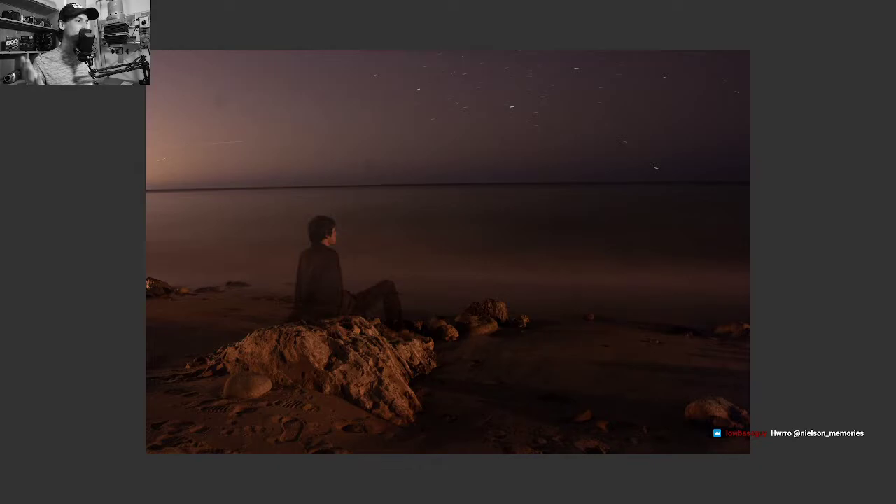
key("Right")
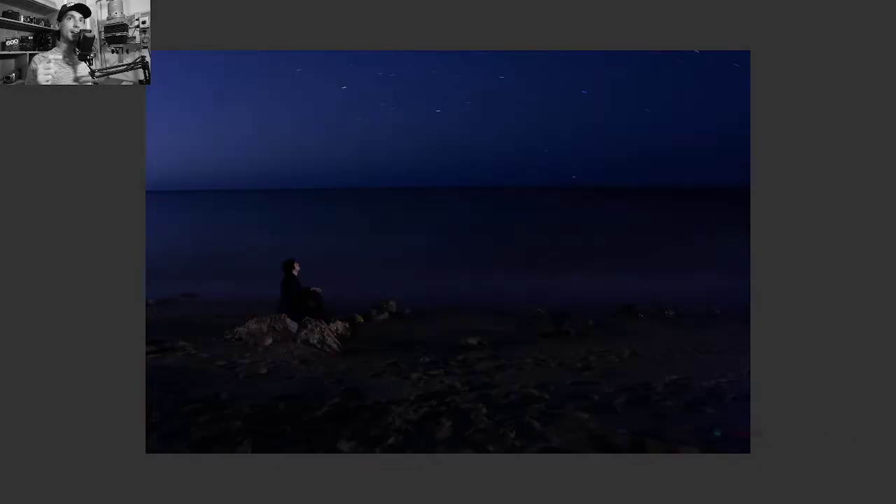
key("space")
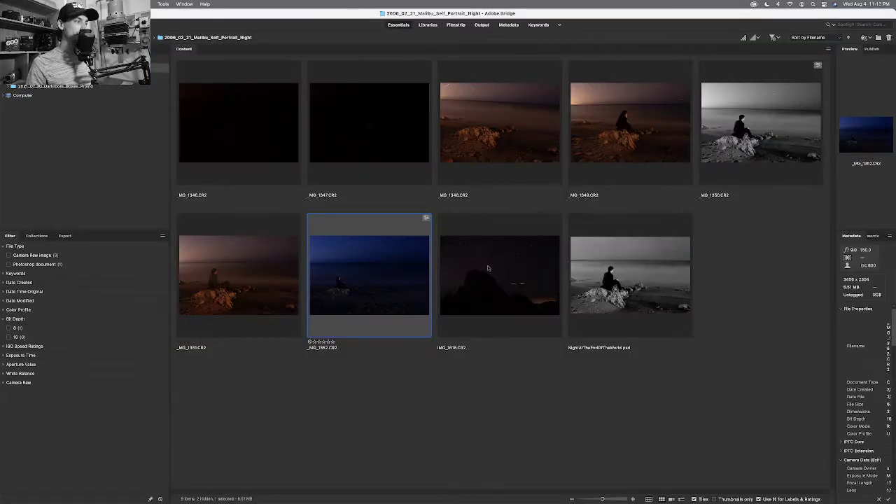
Reset _MG_1352.CR2 to Camera Raw defaults (As Shot white balance) and return to Bridge.
double_click(399, 273)
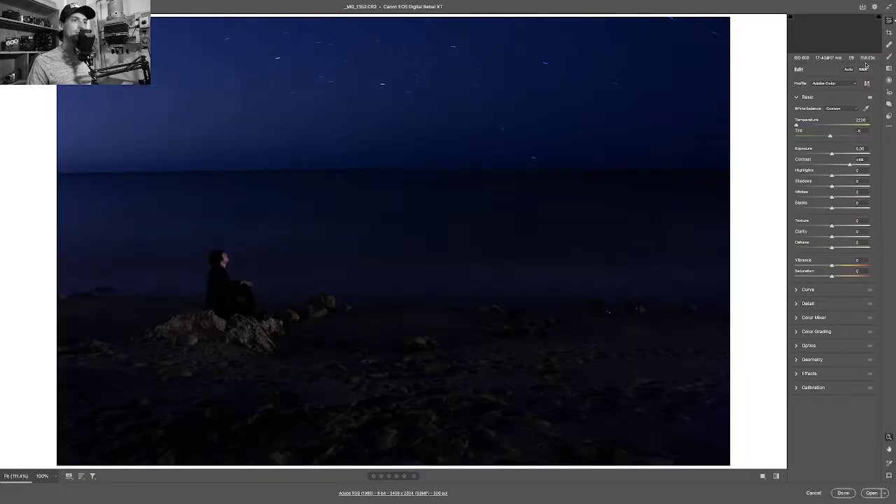
left_click(888, 124)
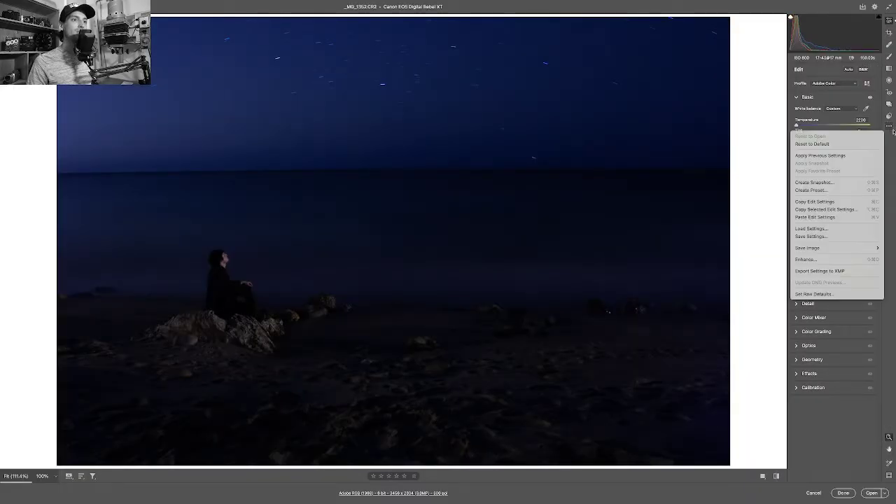
left_click(859, 145)
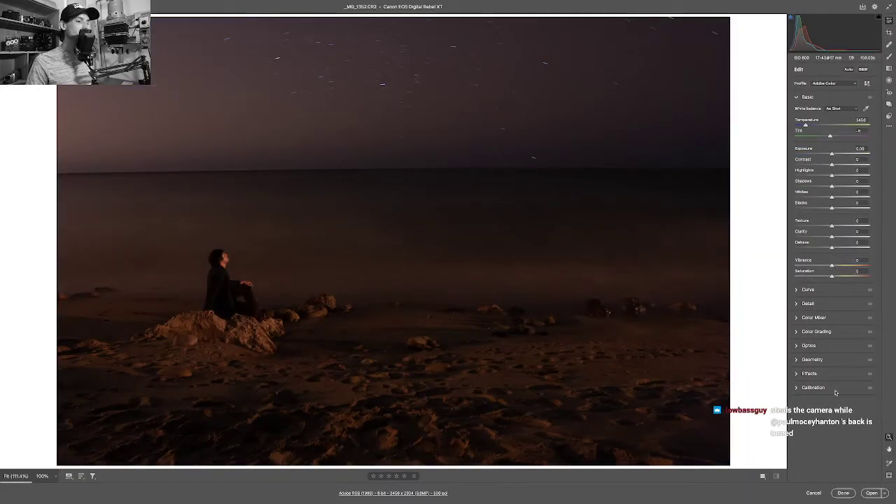
left_click(842, 493)
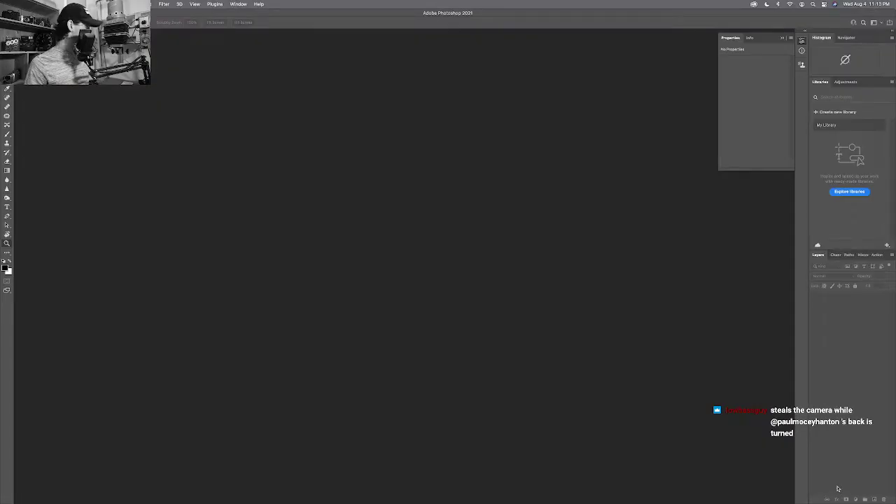
key("super+Tab")
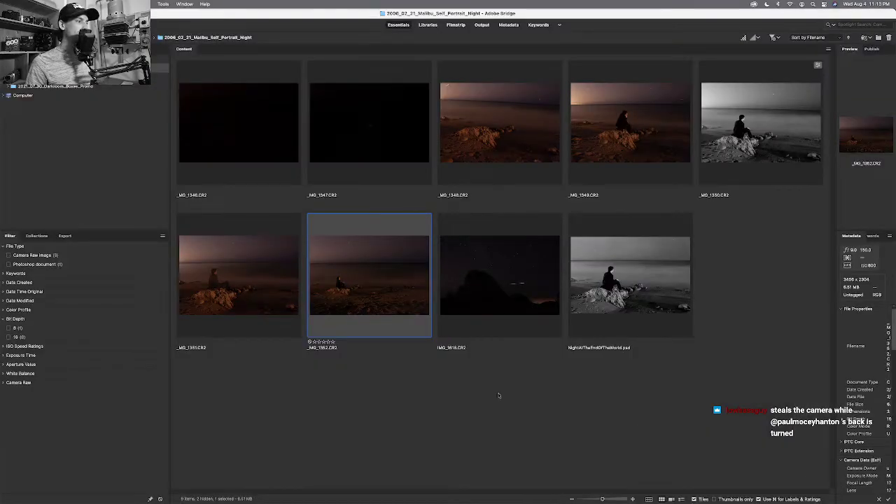
key("space")
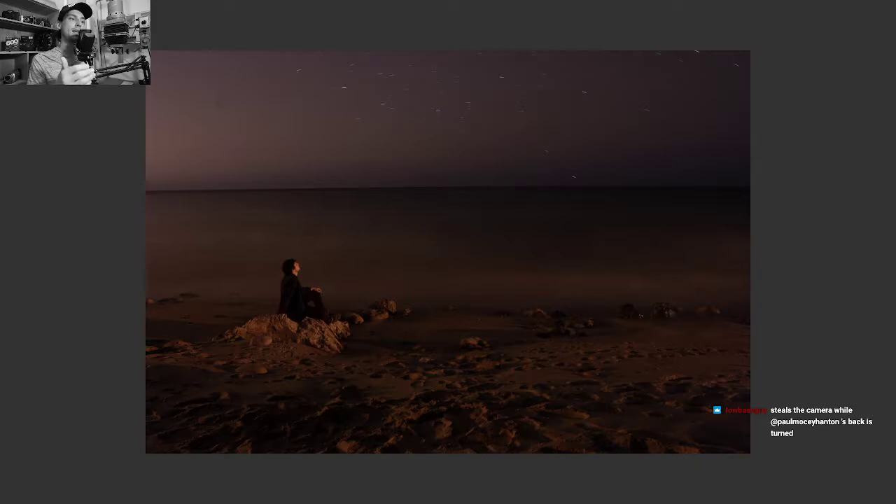
key("space")
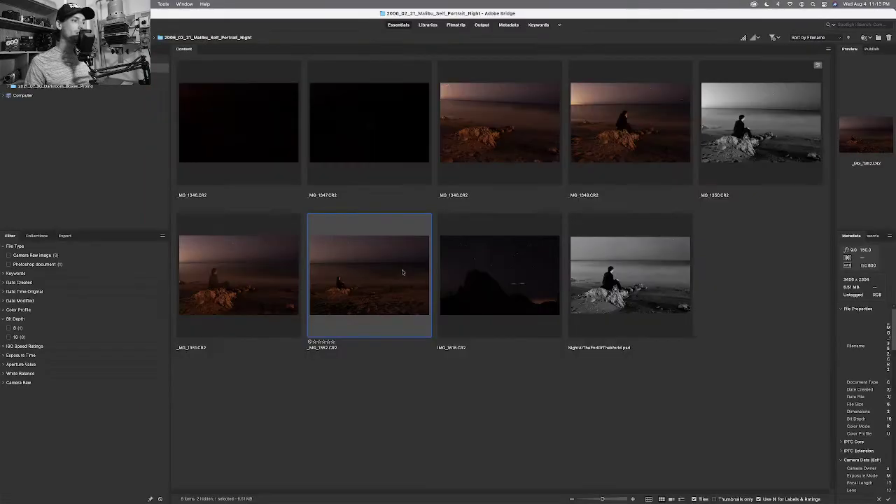
key("space")
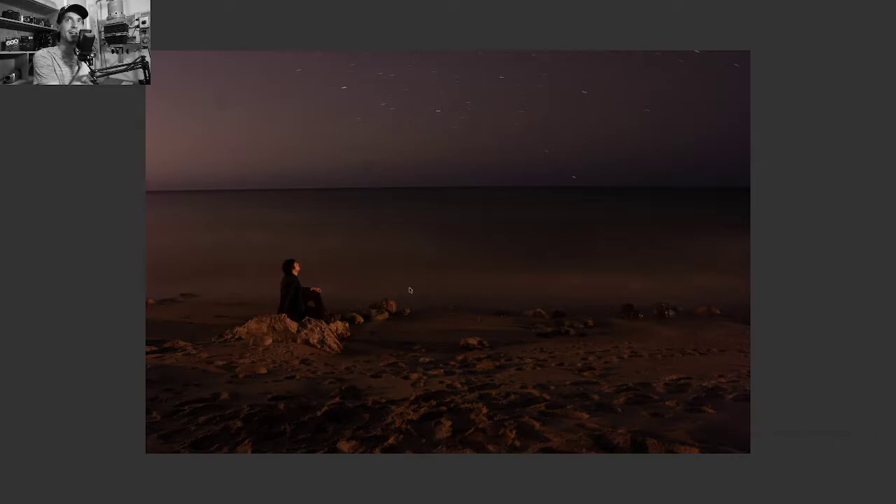
key("space")
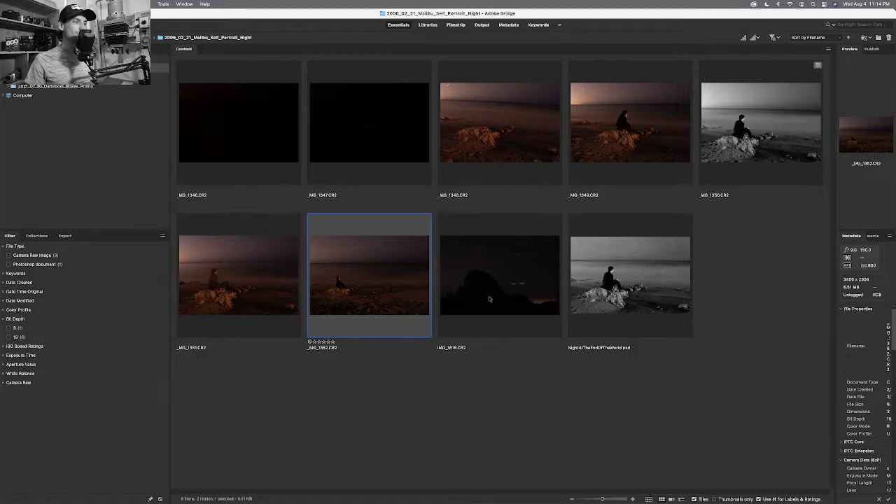
key("space")
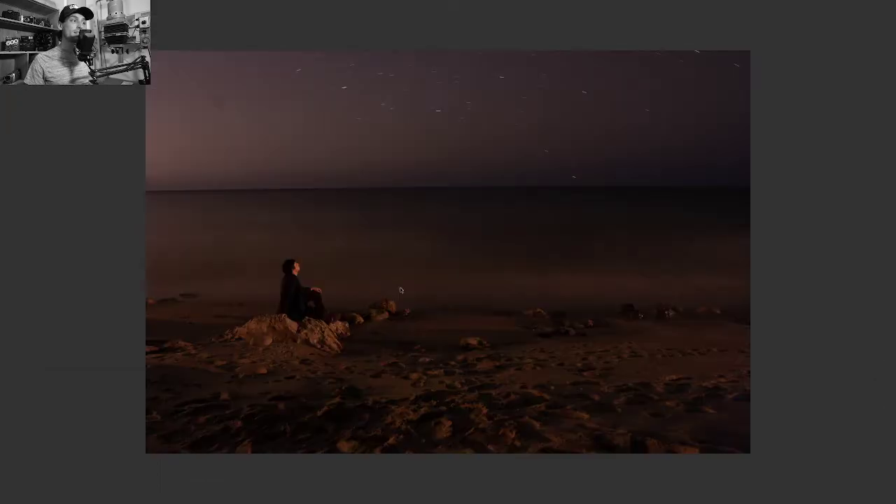
key("space")
key("space")
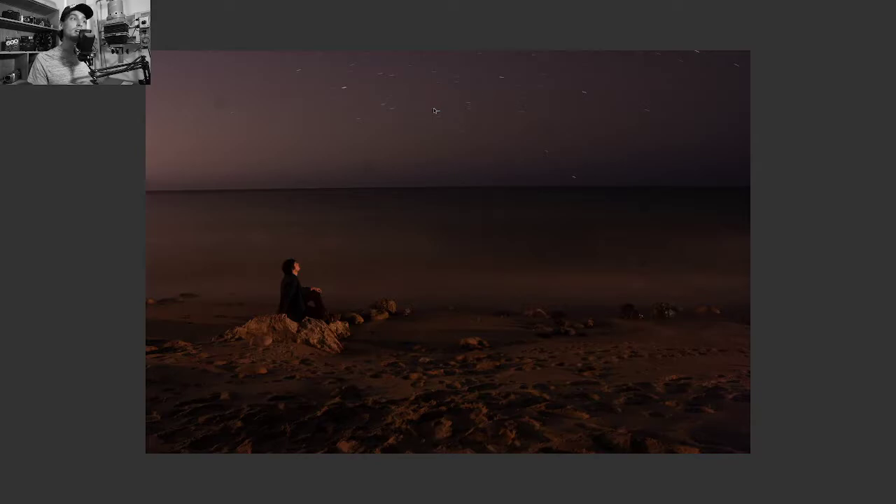
key("space")
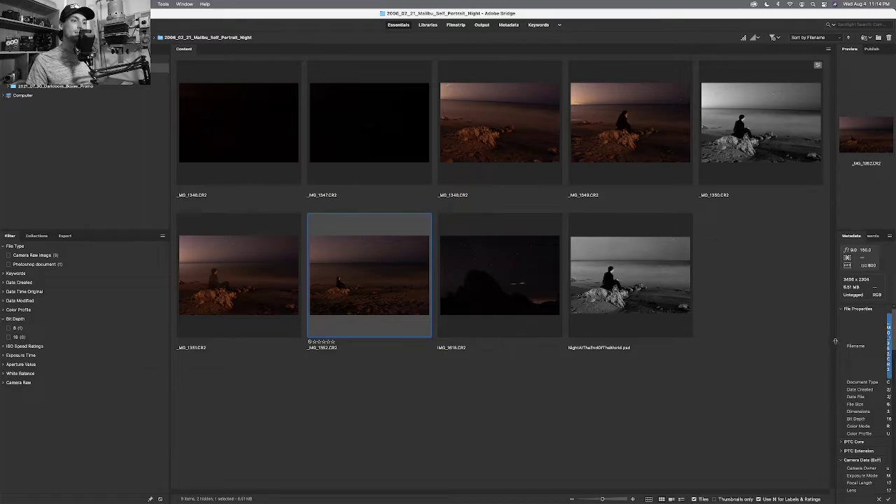
Widen the Metadata panel so thumbnails reflow into four columns, then preview _MG_1352 full screen.
left_click_drag(831, 344, 798, 348)
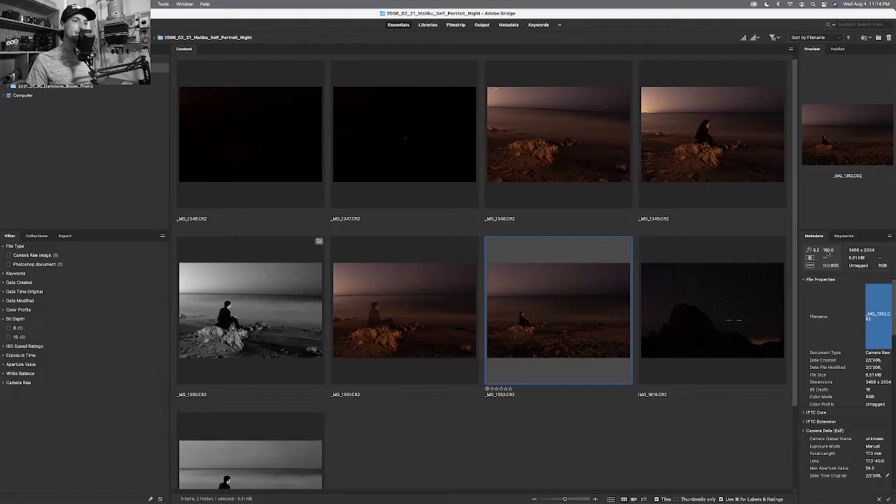
left_click(685, 270)
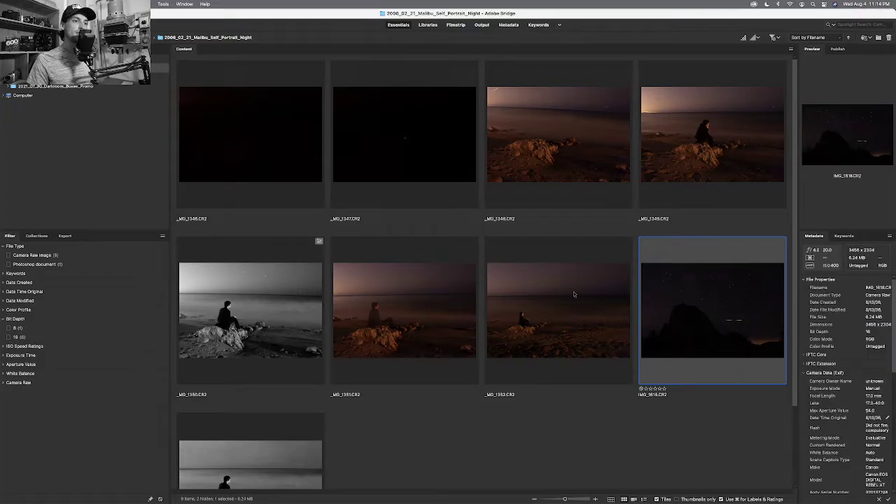
key("Left")
key("Left")
key("Right")
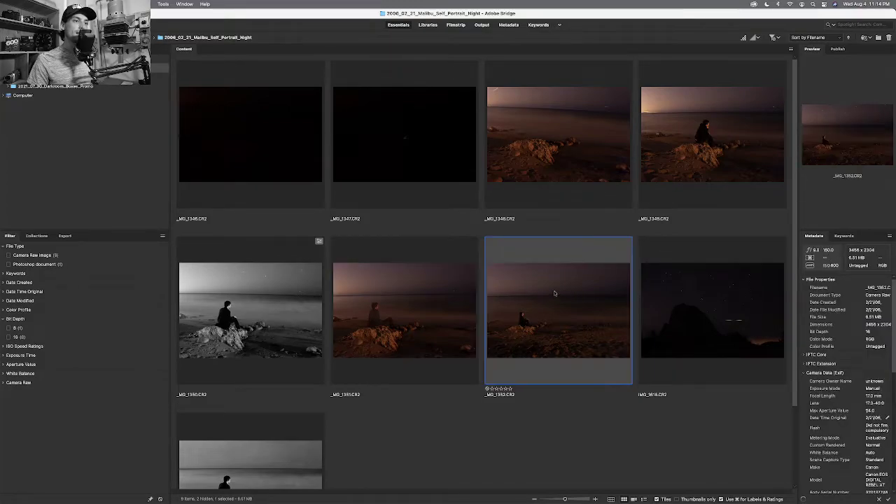
key("space")
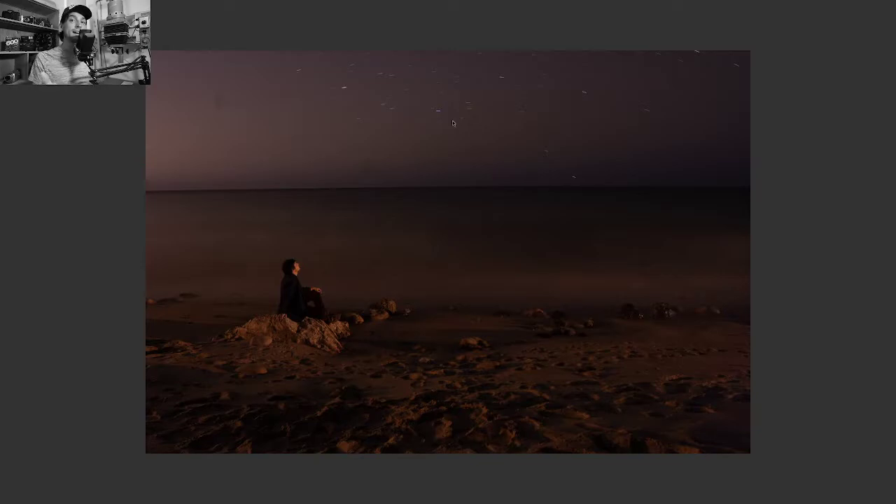
key("space")
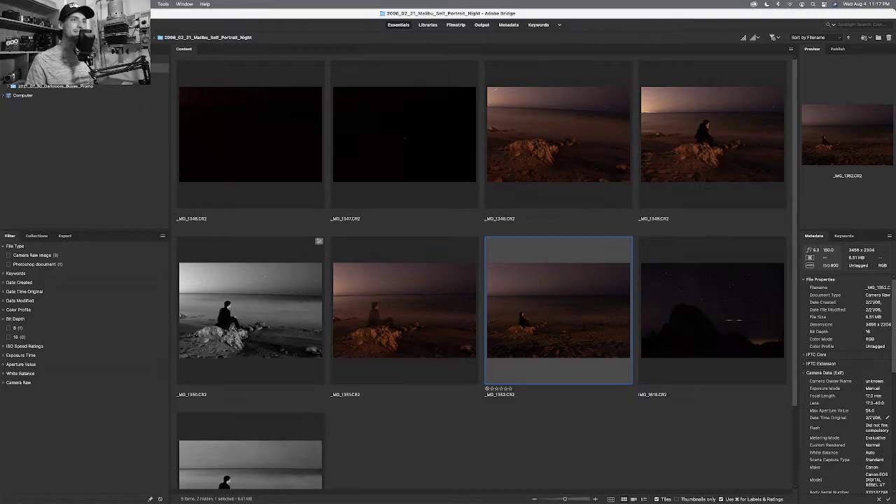
left_click(639, 321)
left_click(614, 321)
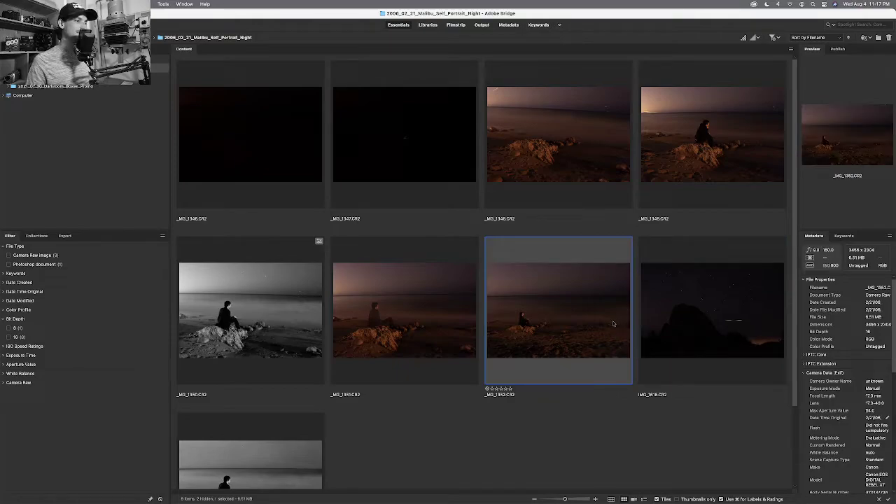
left_click(698, 306)
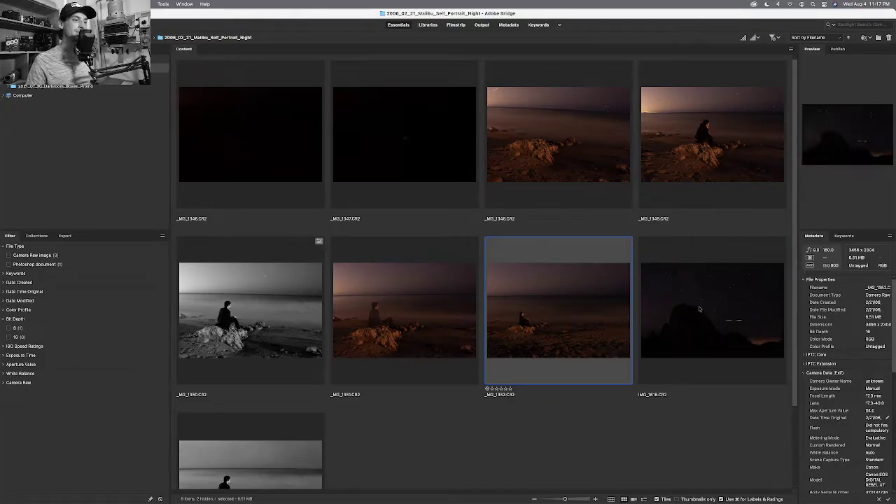
left_click(598, 317)
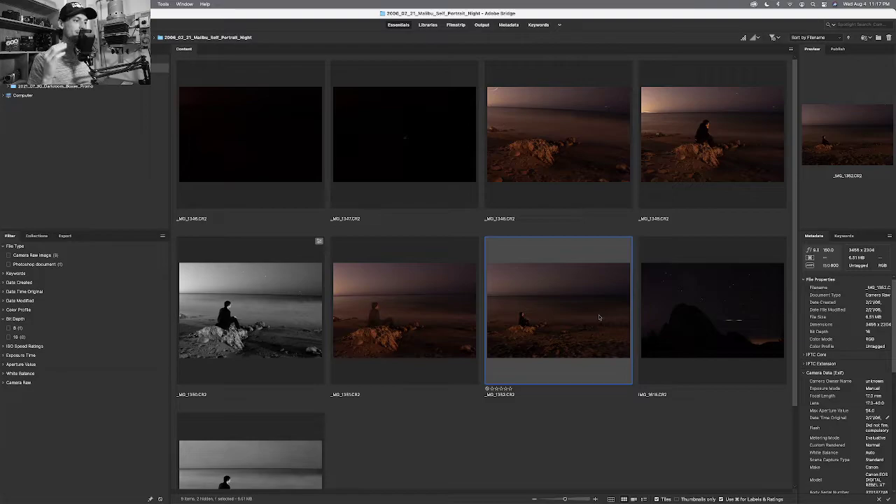
key("space")
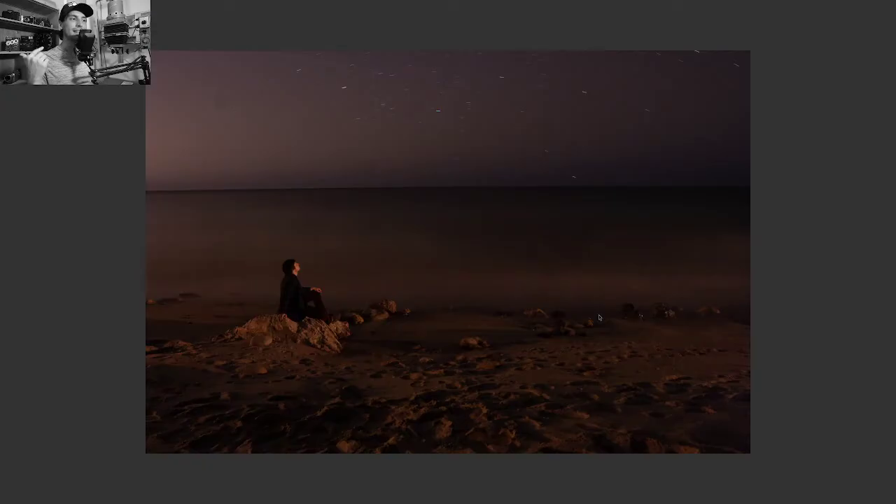
key("space")
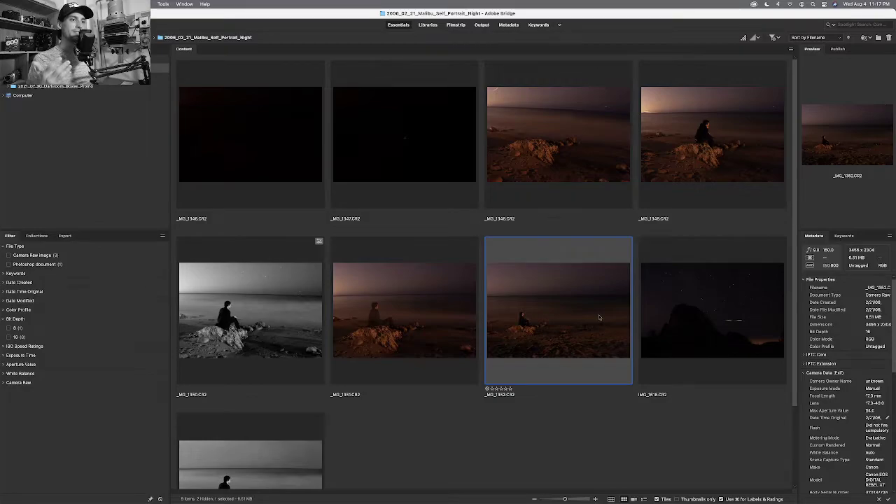
left_click(455, 329)
left_click(512, 325)
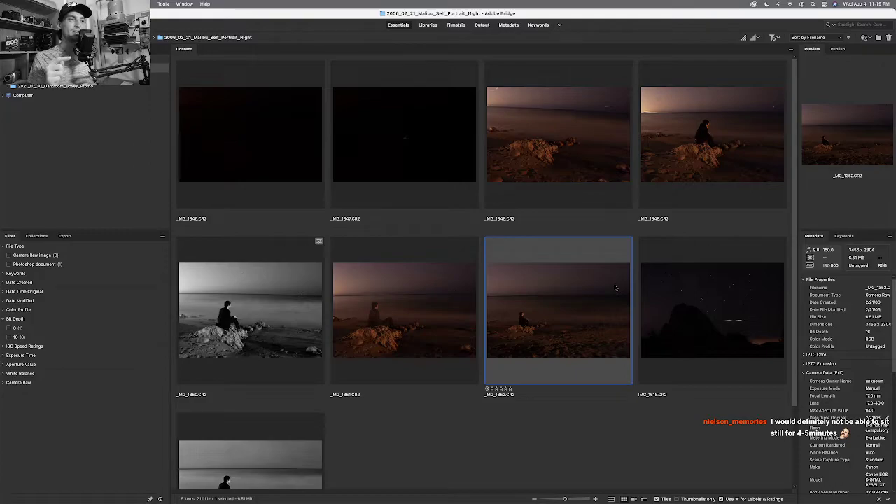
Flip through the night beach photos full screen, then return to thumbnails and select IMG_1618.
key("space")
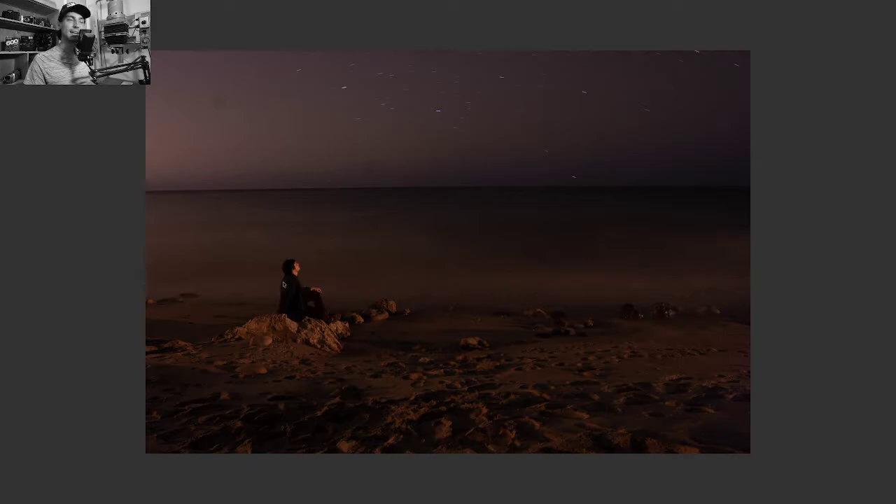
key("space")
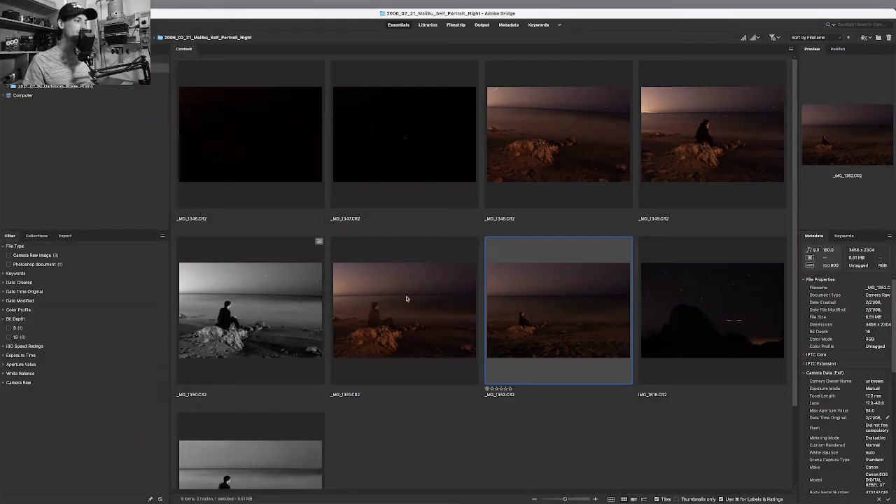
key("space")
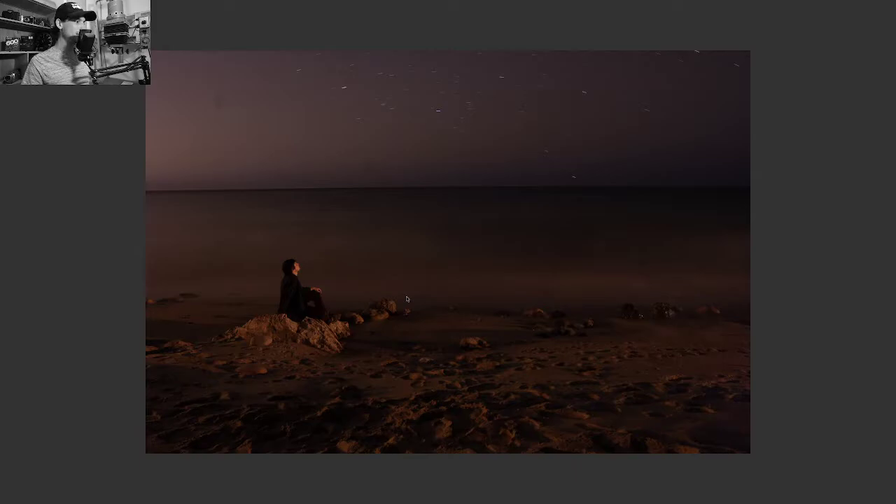
key("Right")
key("Right")
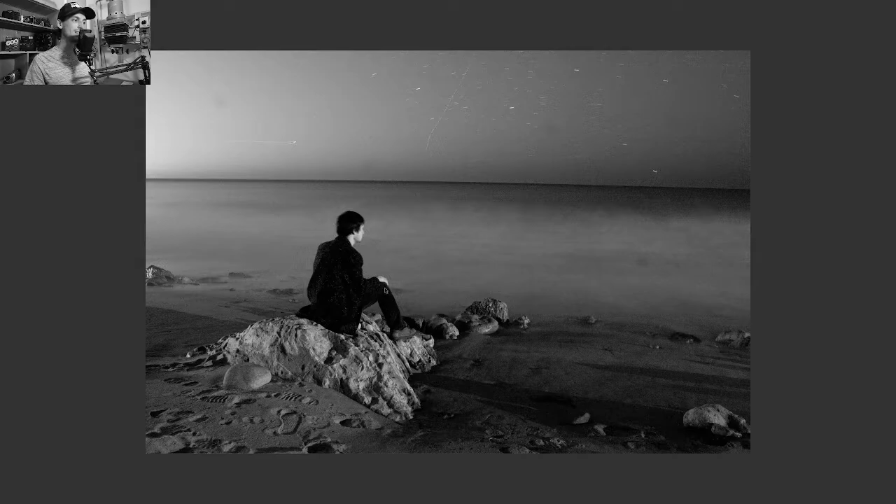
key("Right")
key("Right")
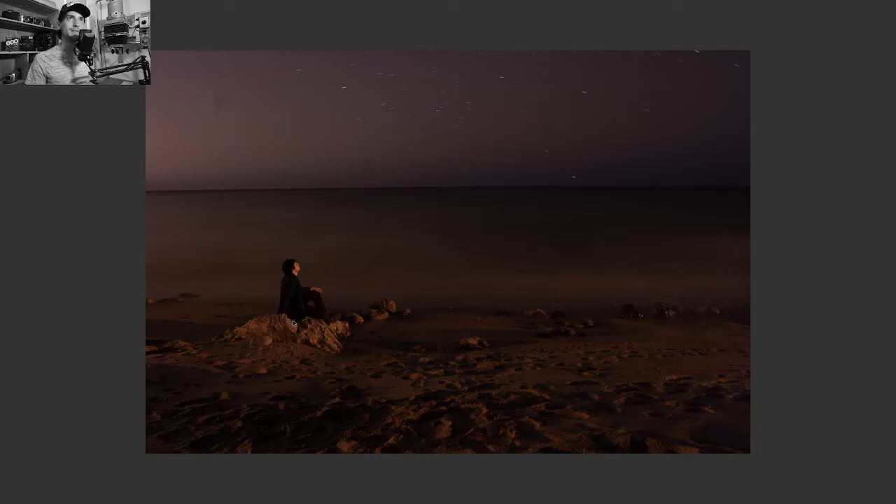
key("space")
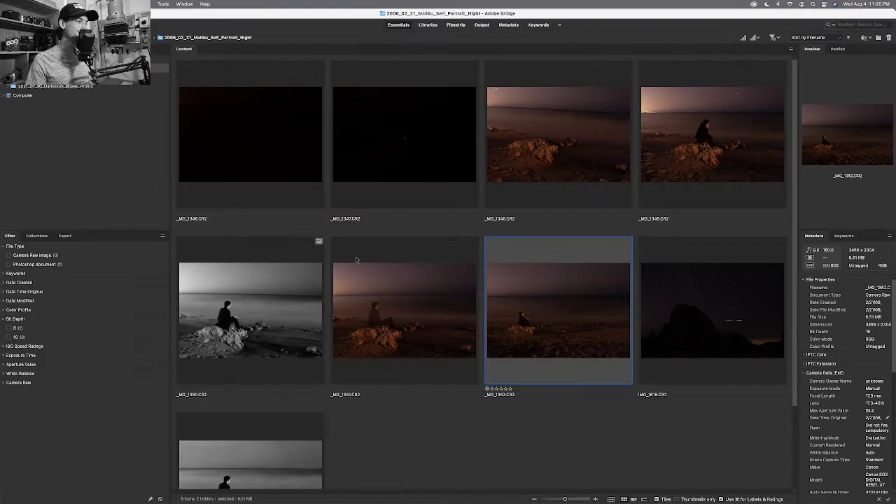
left_click(692, 300)
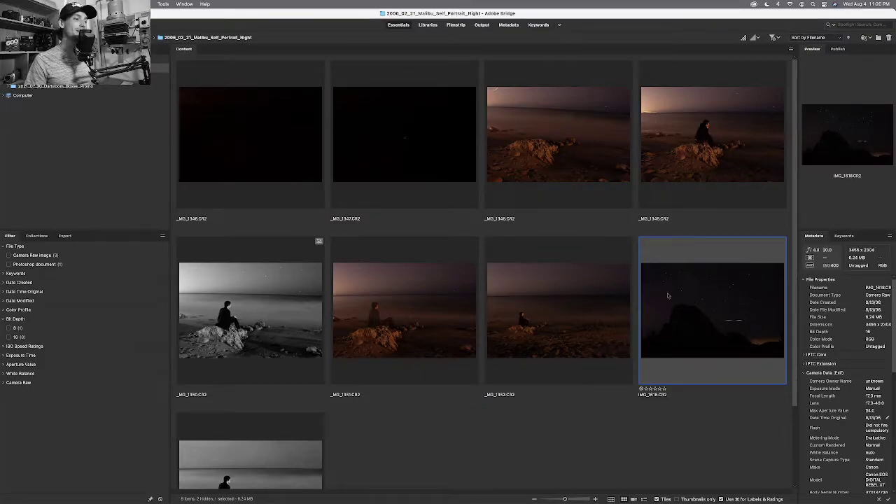
Select _MG_1352 so preview and metadata show the 3456 × 2304, 6.51 MB beach raw.
left_click(565, 296)
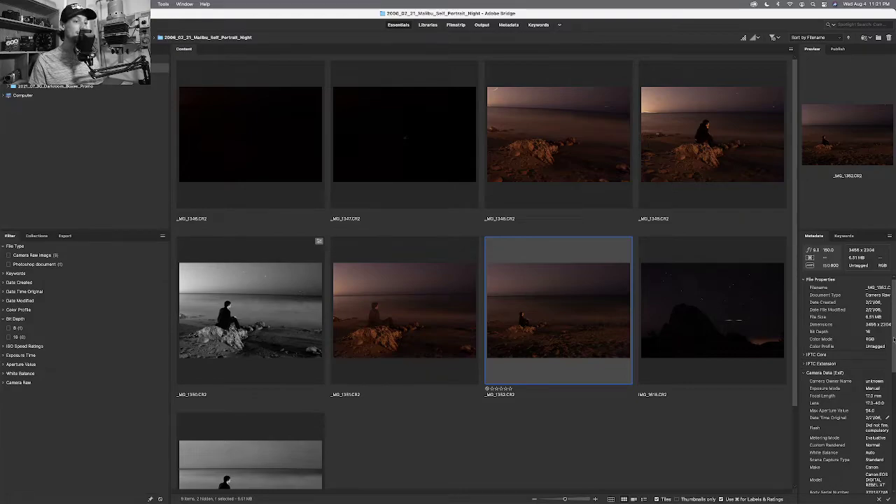
scroll(893, 339, "down", 4)
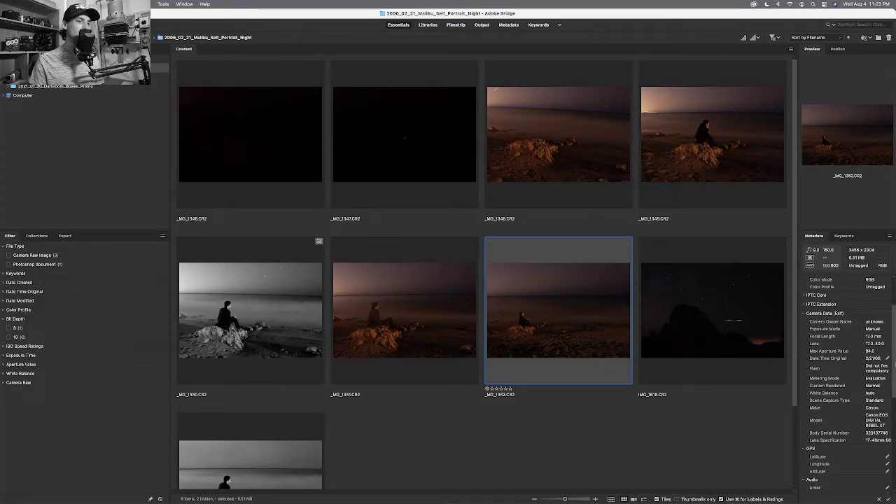
scroll(893, 339, "down", 3)
scroll(893, 345, "up", 5)
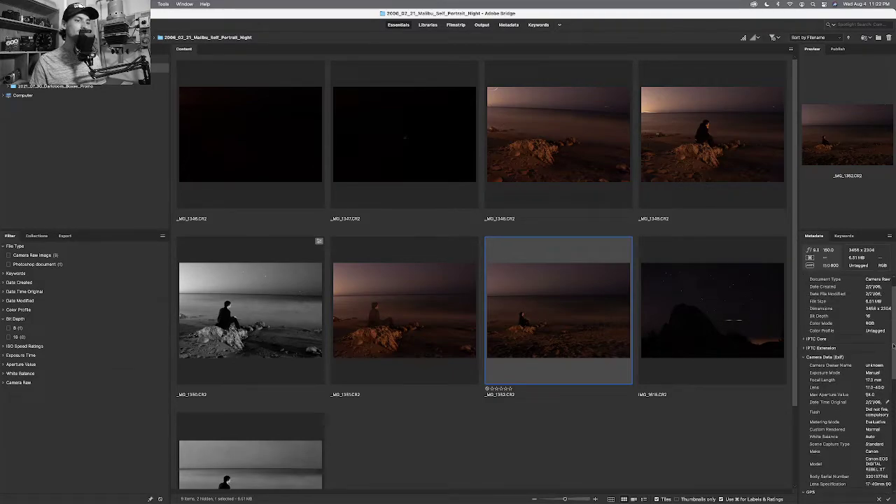
scroll(893, 346, "up", 1)
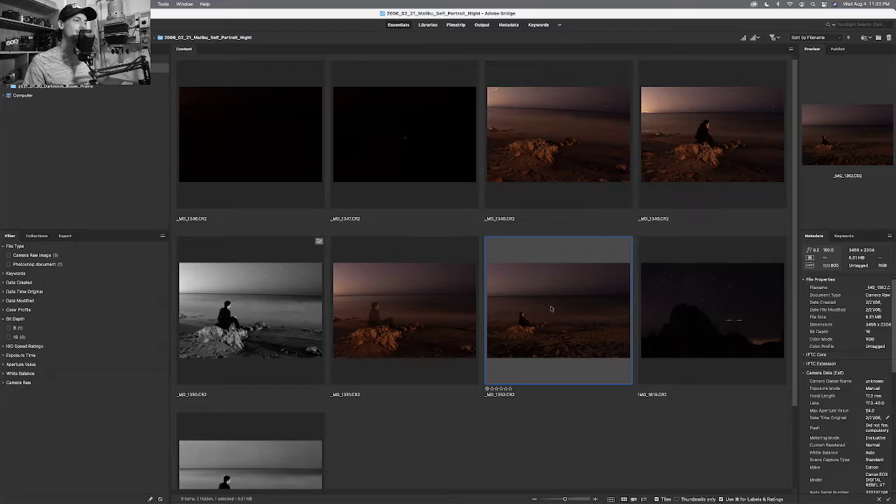
Compare the _MG_1352 beach shot with IMG_1618 by stepping between their thumbnails.
left_click(703, 292)
key("Left")
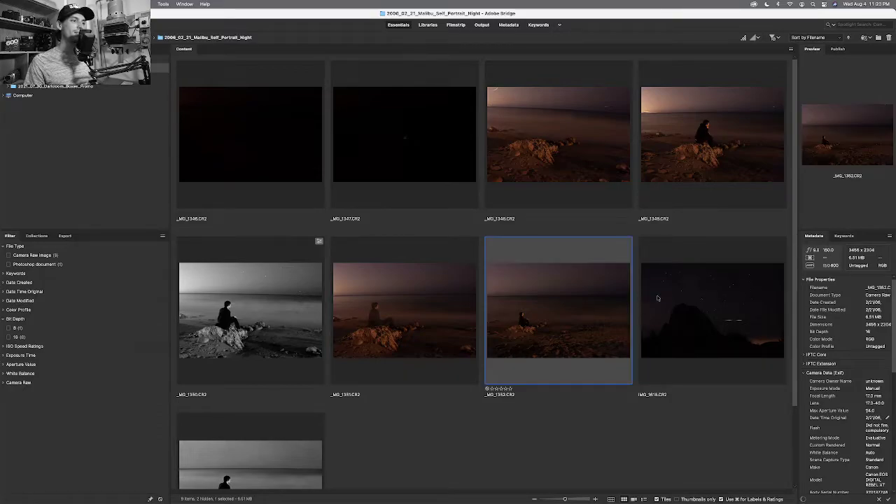
key("Right")
key("Left")
key("Right")
key("Left")
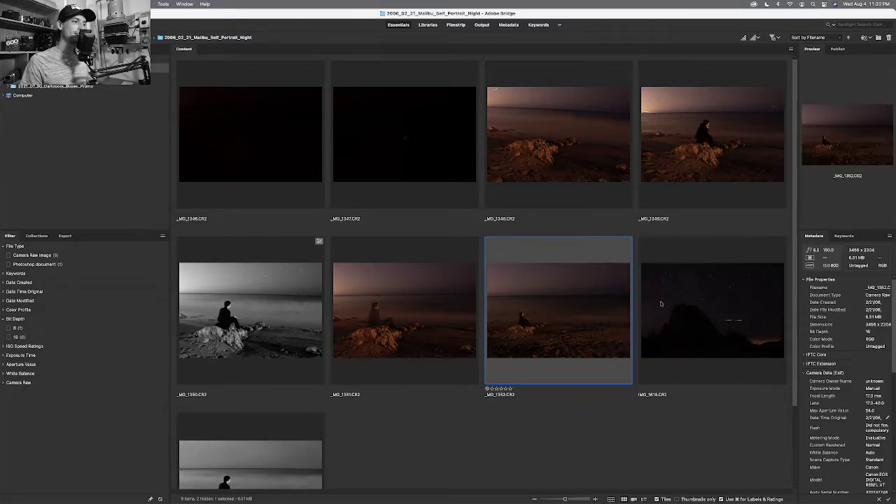
key("Right")
key("Left")
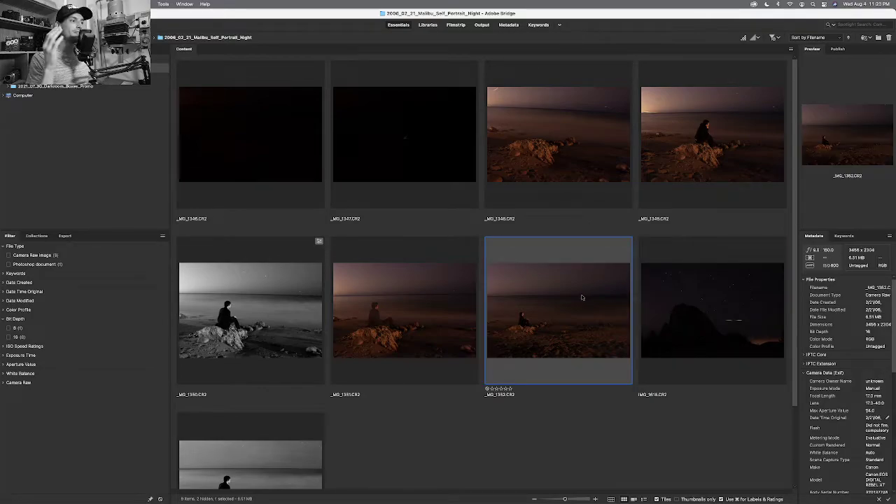
Preview _MG_1352 full screen twice, then show the seated portrait _MG_1349 full screen.
key("space")
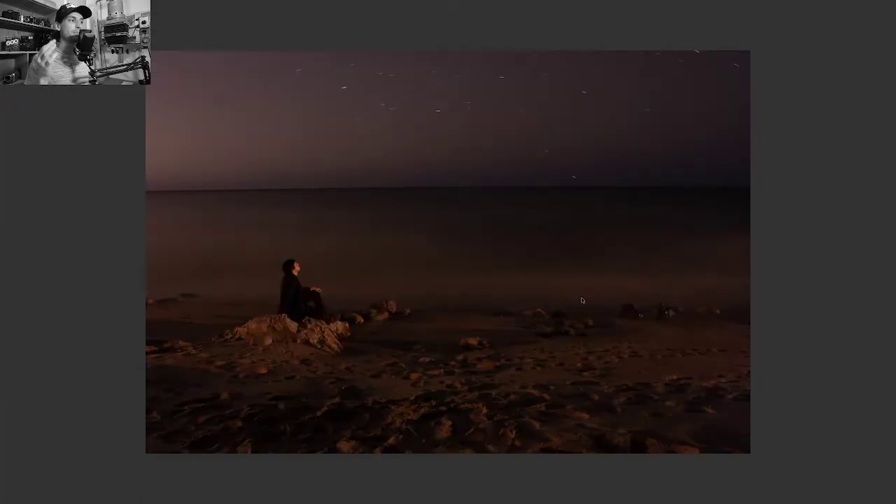
key("space")
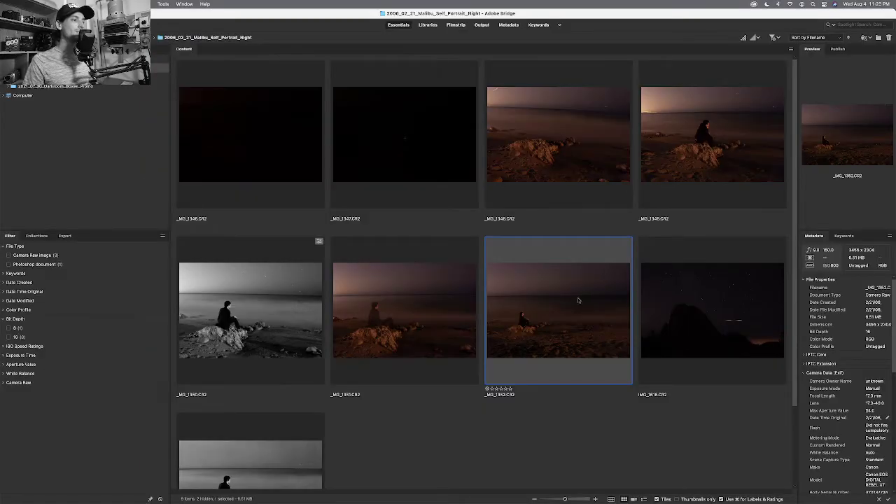
key("space")
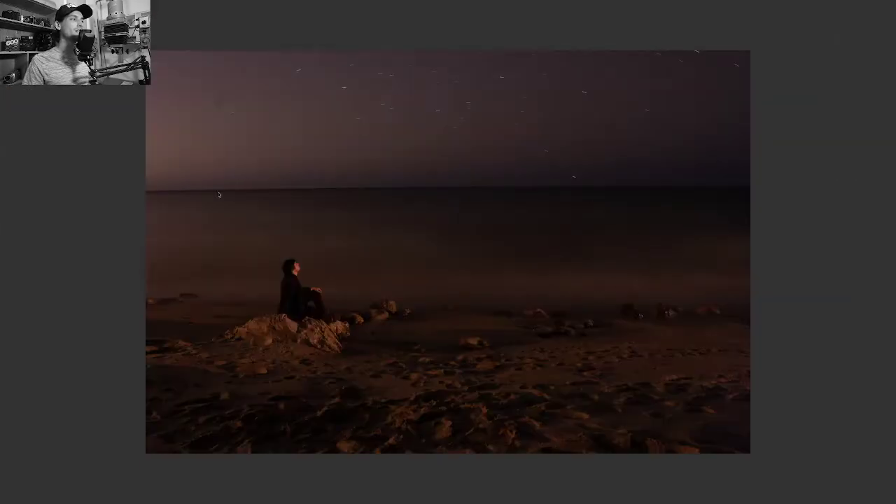
key("space")
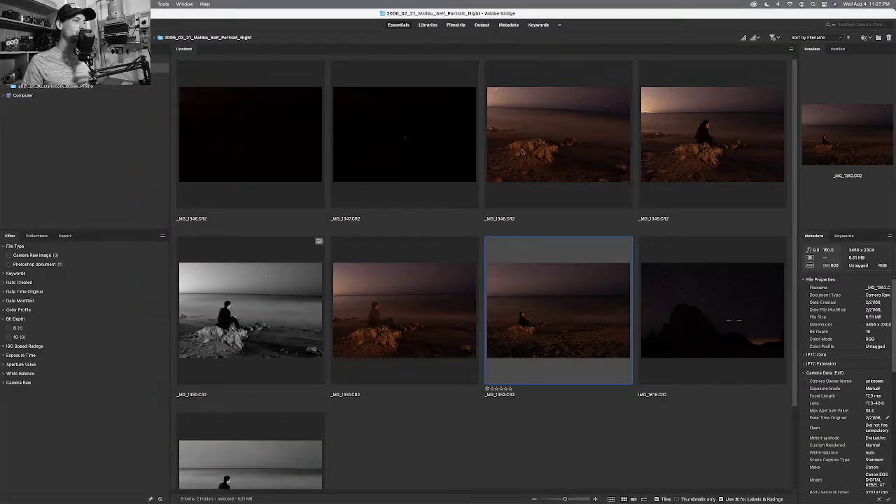
left_click(645, 148)
key("space")
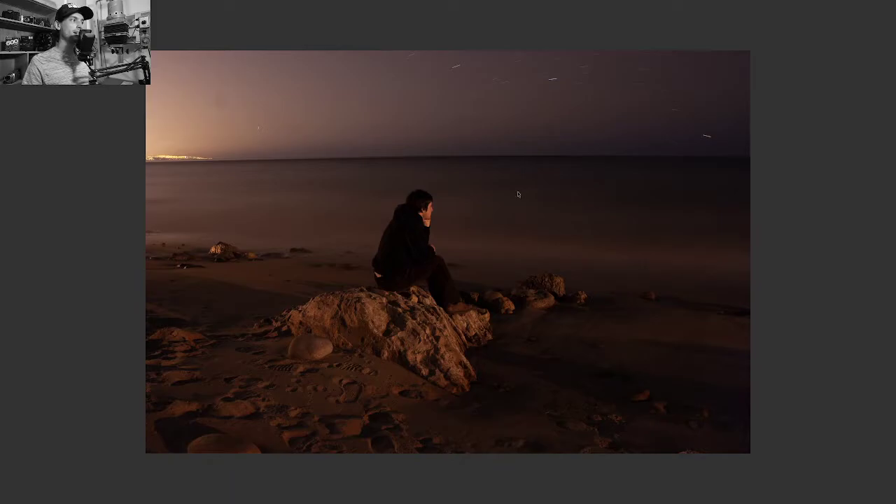
Leave the _MG_1349 preview and view the _MG_1352 beach shot full screen.
key("space")
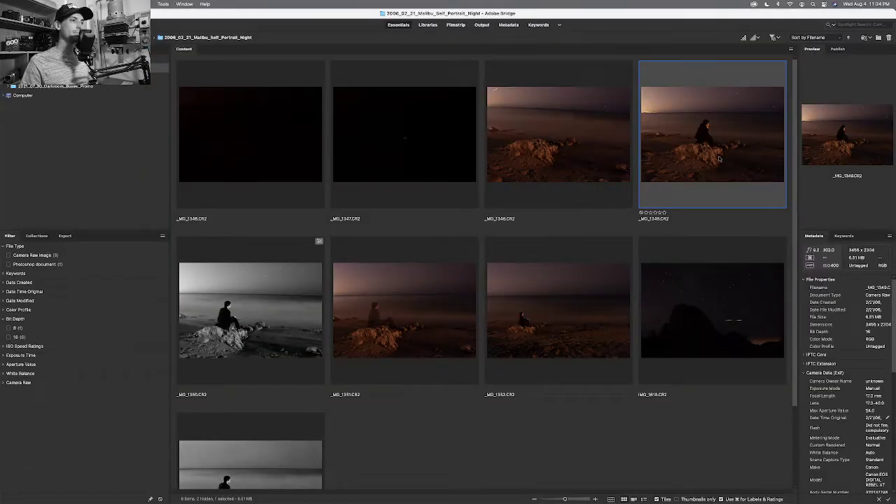
scroll(580, 303, "down", 3)
left_click(578, 262)
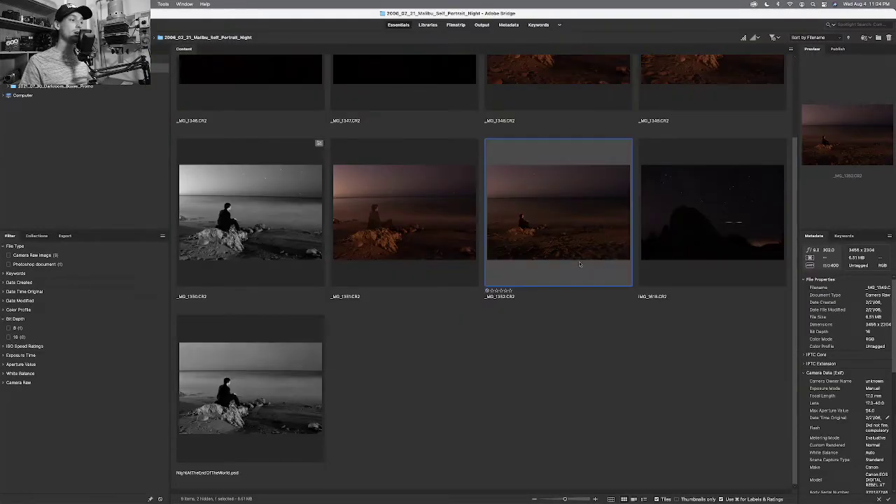
key("space")
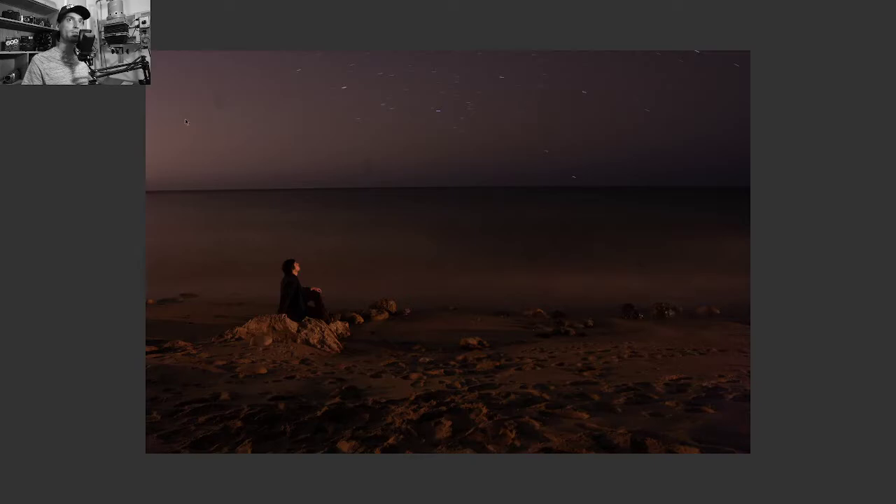
key("space")
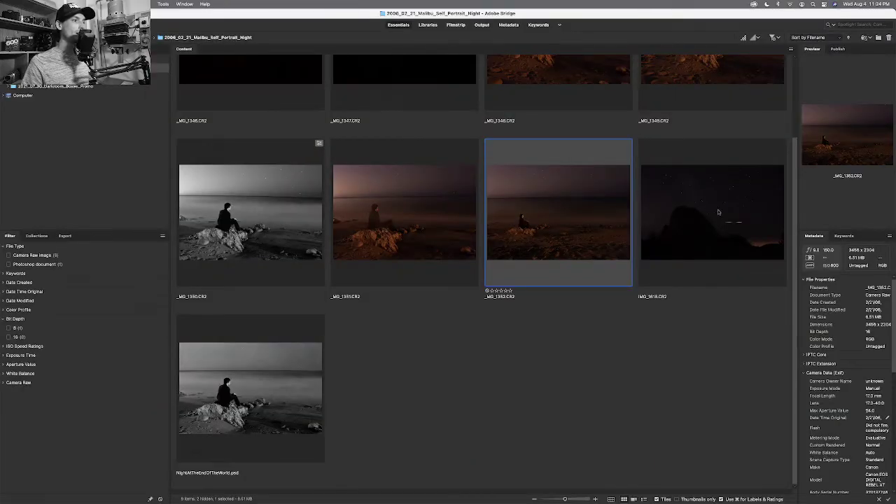
Preview the starry rock silhouette IMG_1618 full screen and return to the grid.
left_click(717, 212)
key("space")
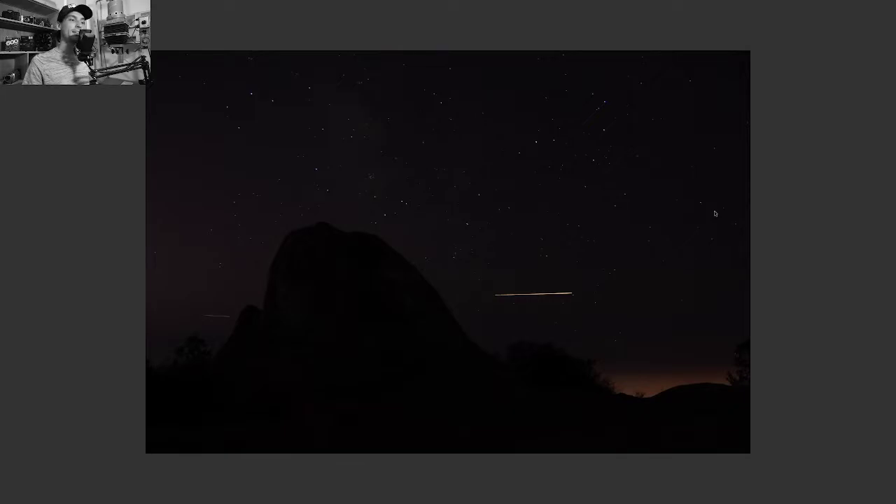
key("space")
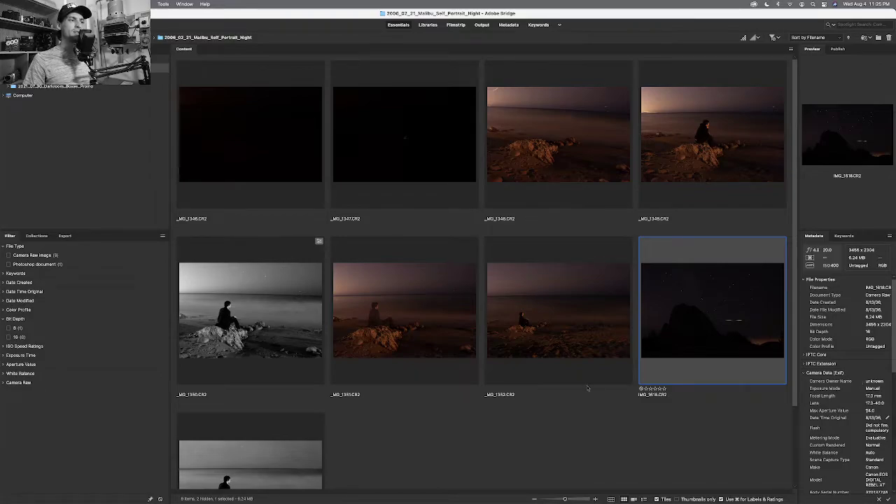
Select _MG_1352 and briefly preview it full screen.
left_click(576, 359)
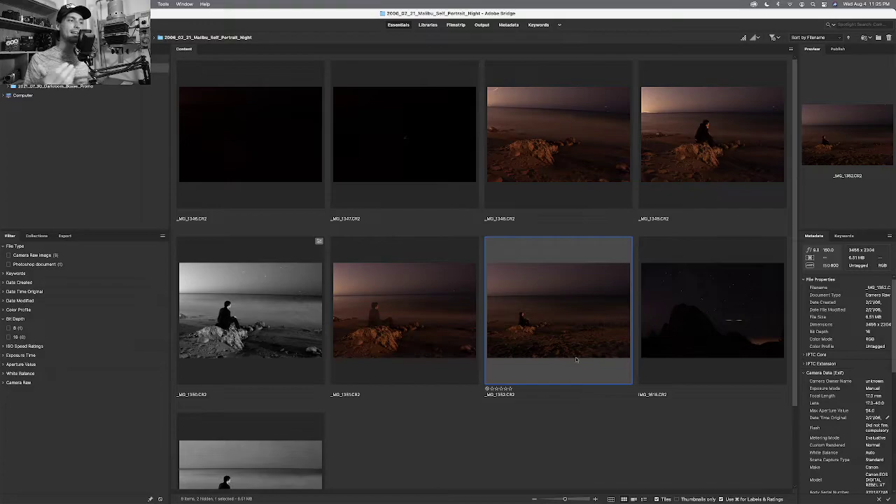
key("space")
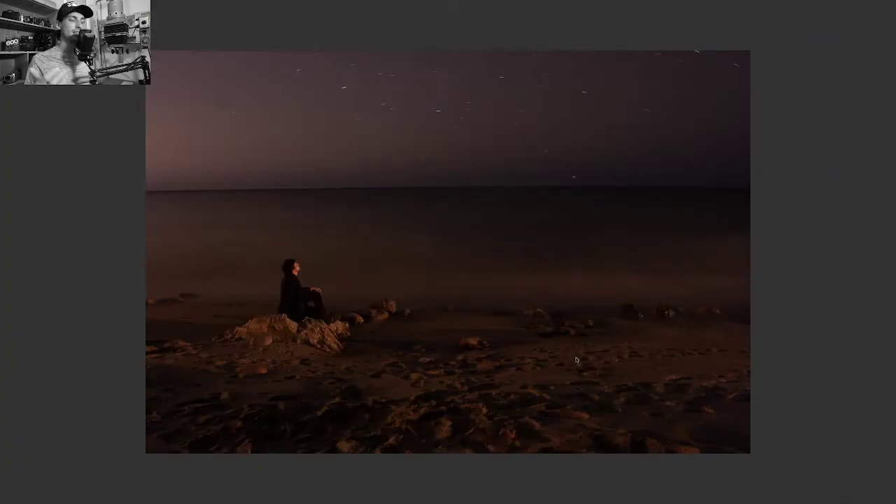
key("space")
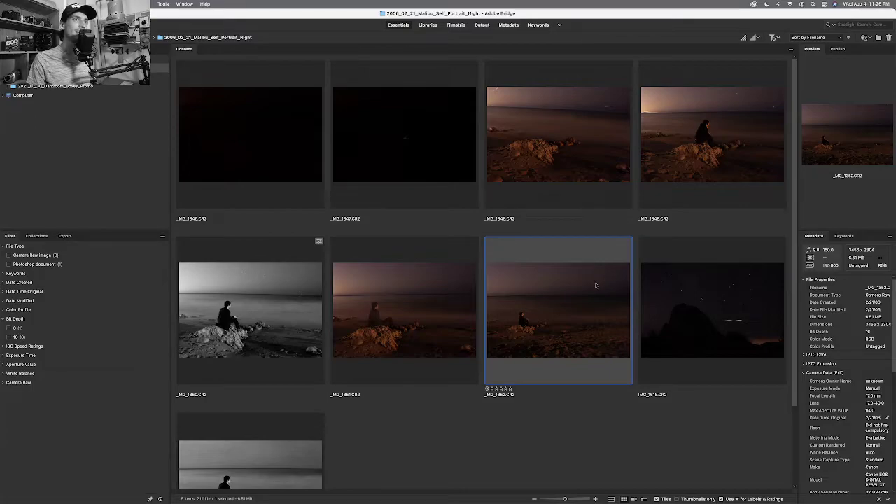
Preview the starry-sky rock photo IMG_1618 full screen.
left_click(696, 286)
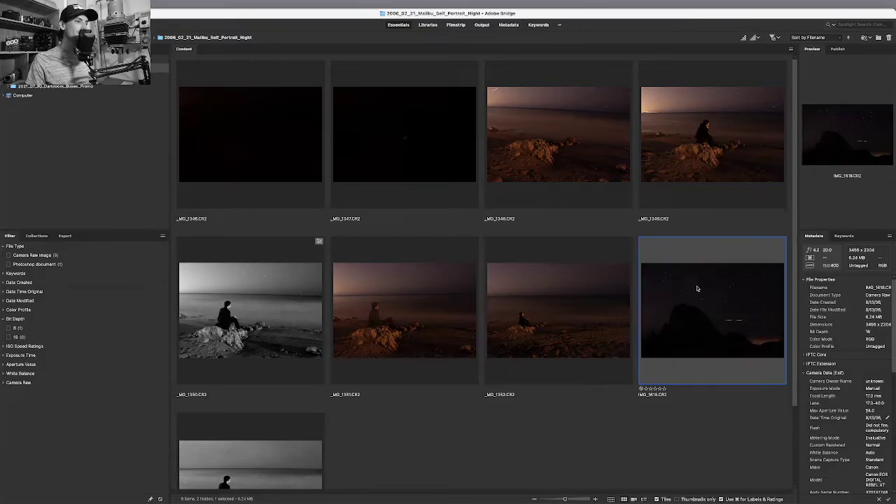
key("space")
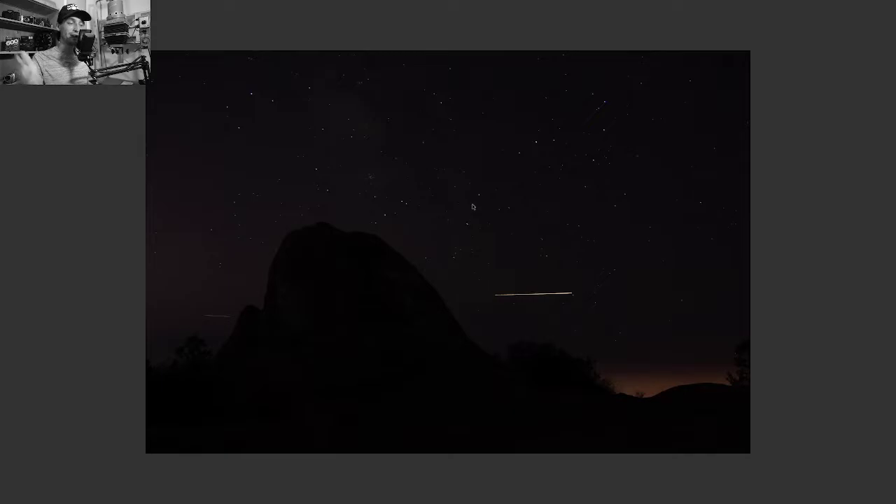
key("space")
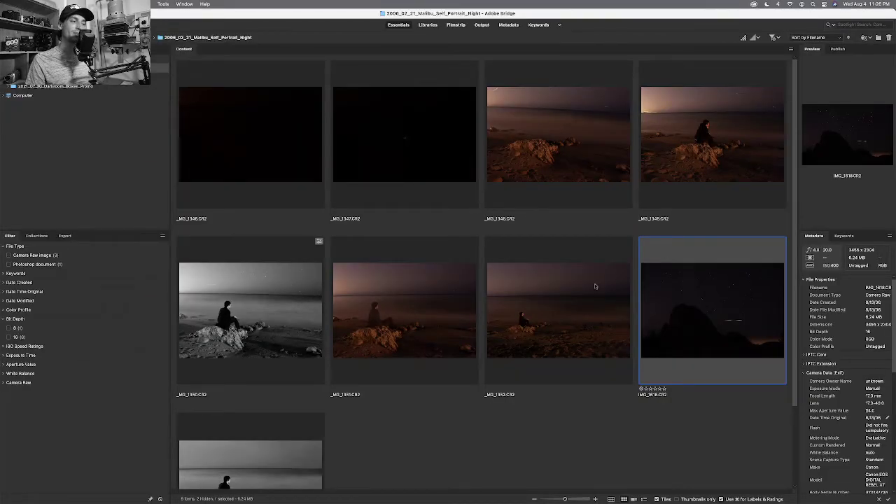
Compare IMG_1618 with _MG_1352, then select both photos together.
key("Left")
key("Right")
key("Left")
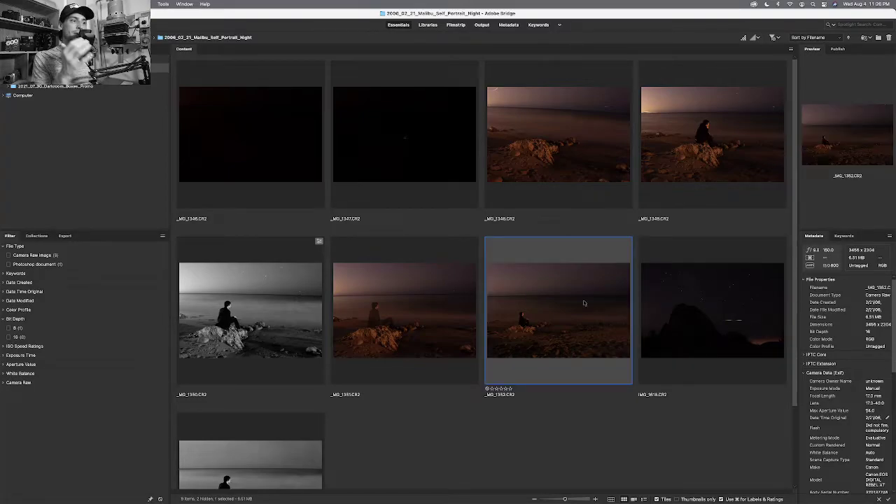
left_click(707, 290)
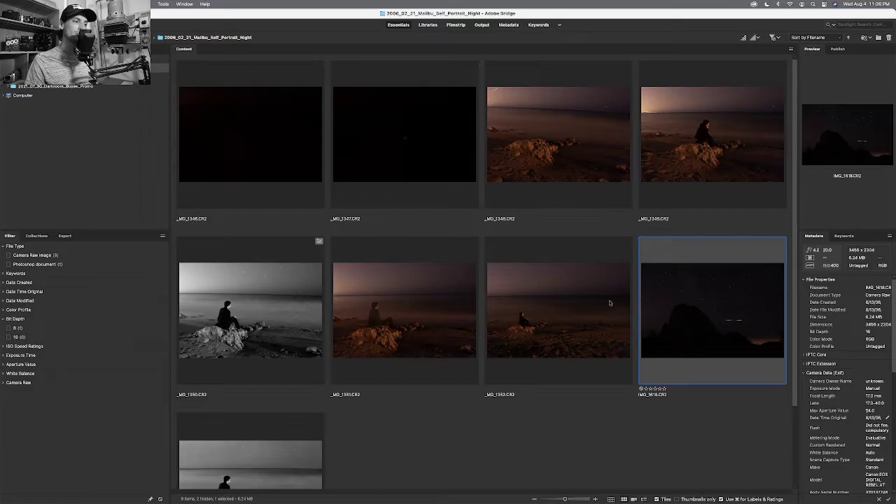
left_click(609, 303)
left_click(670, 307)
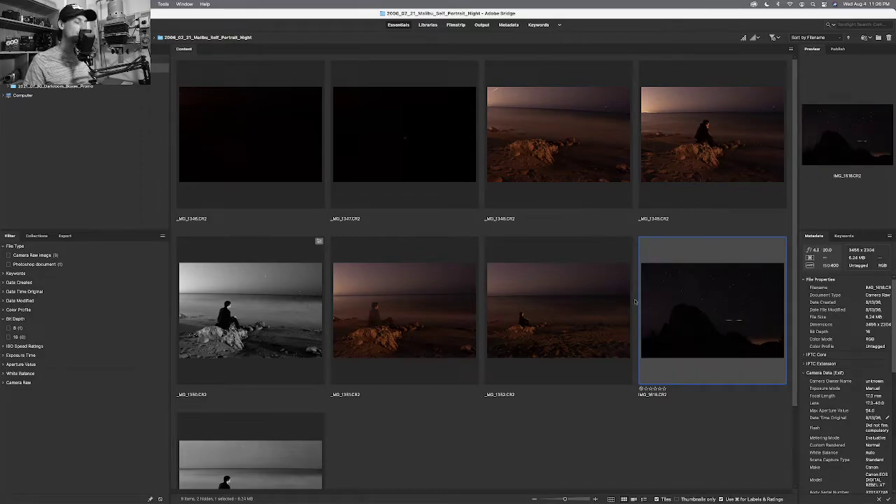
left_click(596, 302, "shift")
Open both photos in Camera Raw and lower _MG_1352's Temperature to 2000.
double_click(648, 297)
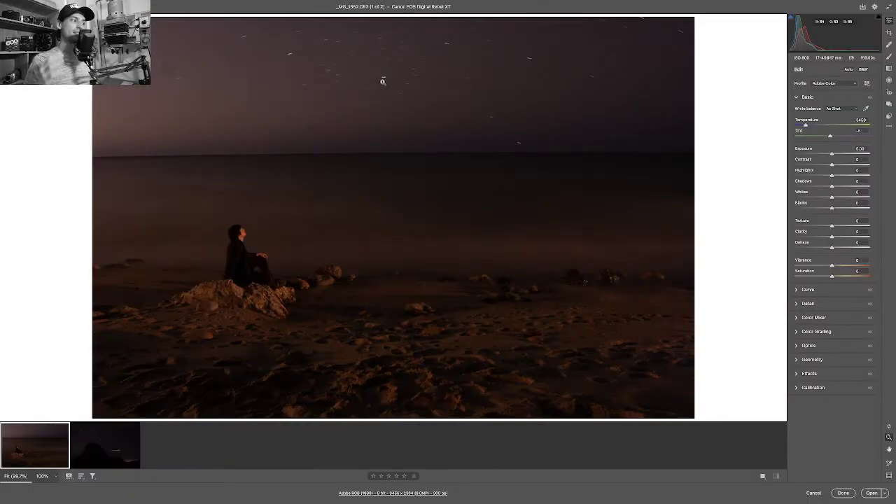
left_click(101, 441)
left_click(13, 445)
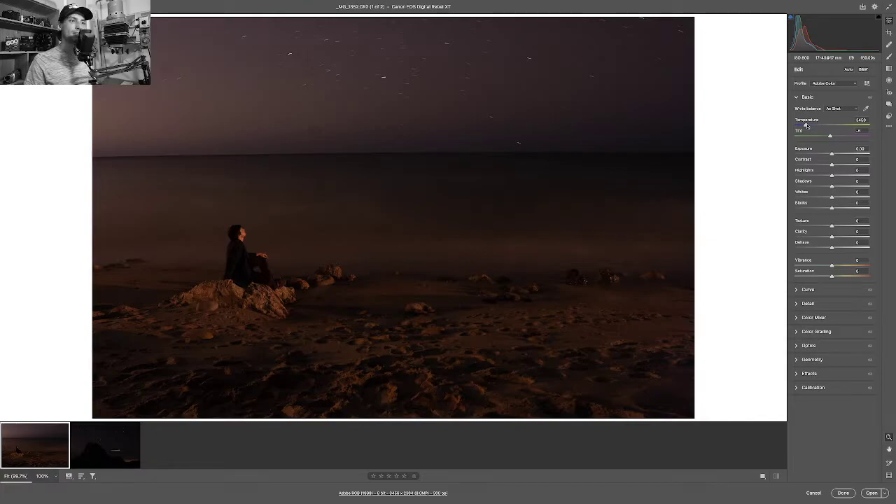
left_click_drag(807, 126, 794, 141)
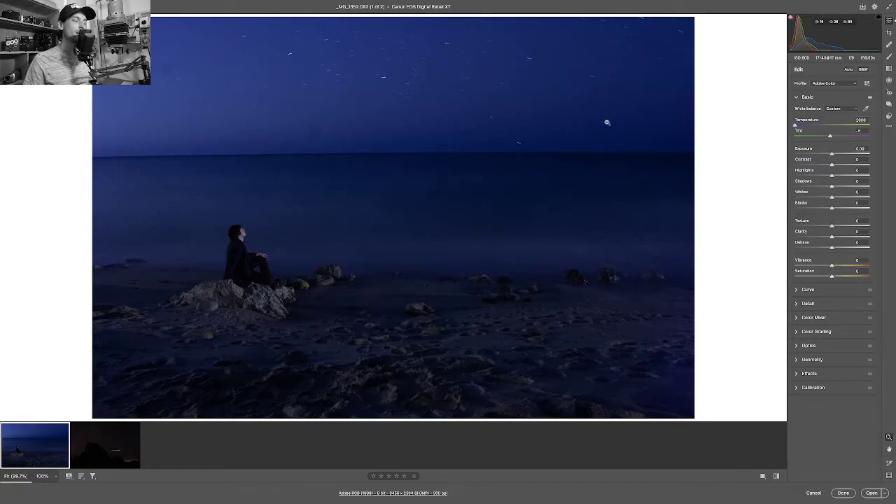
left_click_drag(606, 123, 652, 144)
scroll(652, 143, "down", 5)
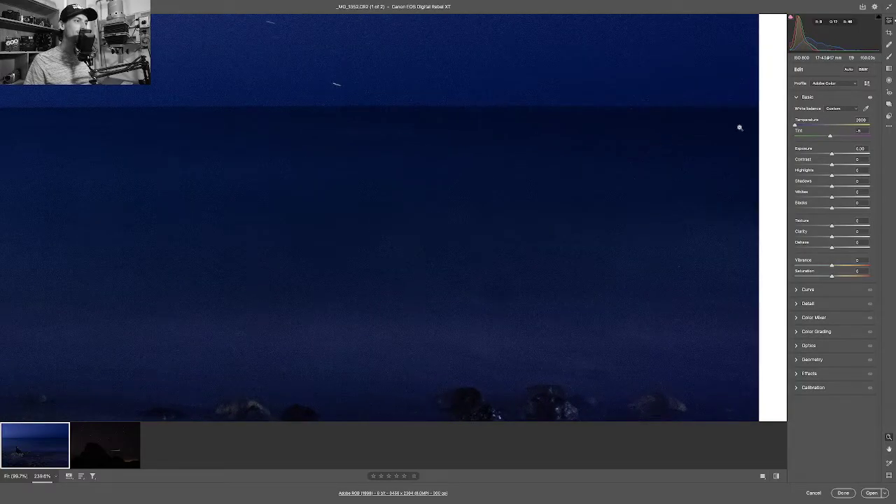
left_click_drag(795, 126, 795, 126)
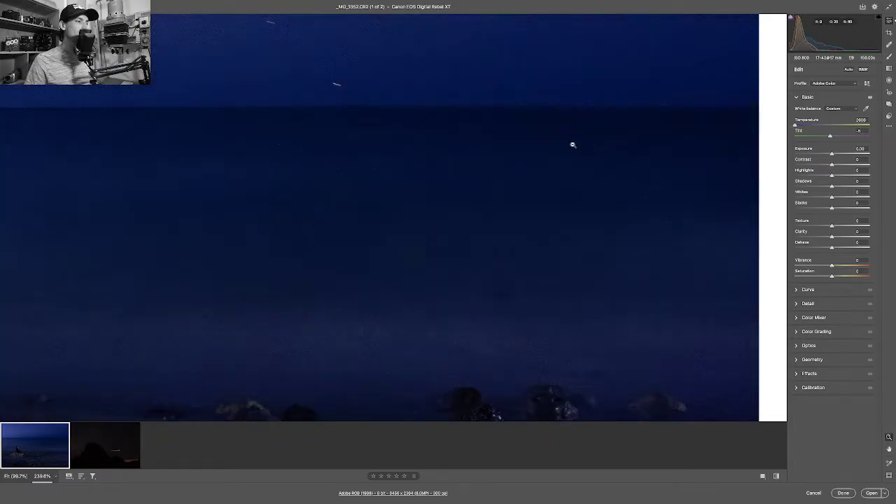
scroll(571, 145, "left", 10)
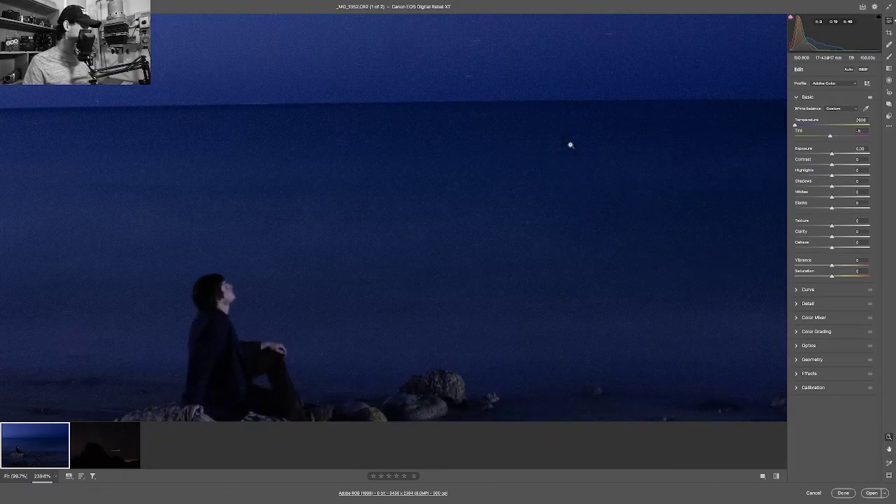
scroll(571, 144, "down", 5)
left_click(571, 145)
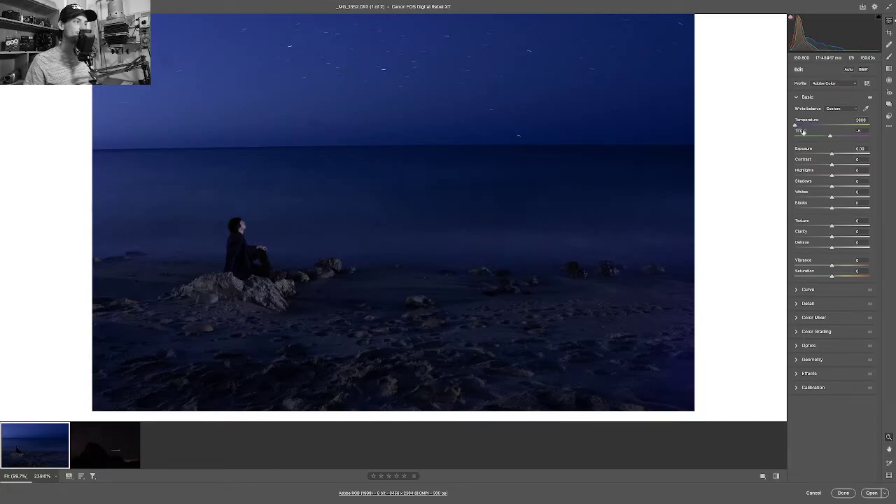
Nudge _MG_1352's Exposure slider up to about -0.05.
left_click(832, 154)
left_click_drag(832, 153, 832, 152)
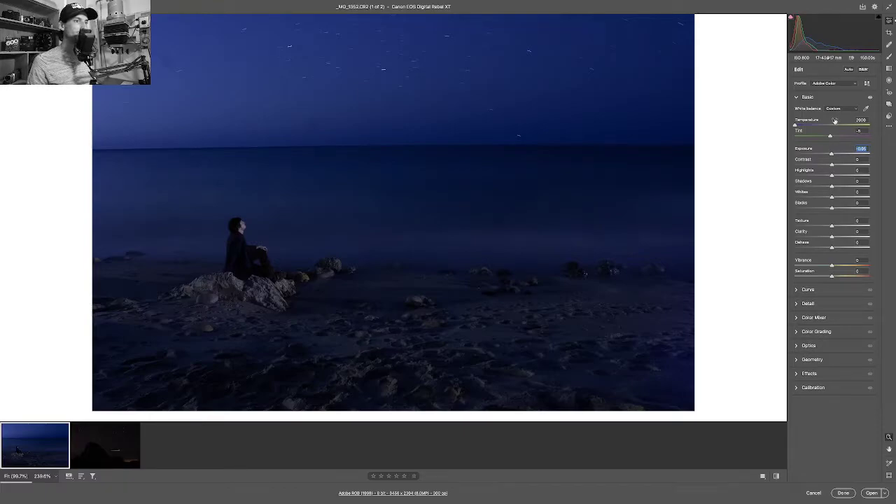
Cool IMG_1618's Temperature to 2000 and compare it with the blue beach portrait.
left_click(116, 429)
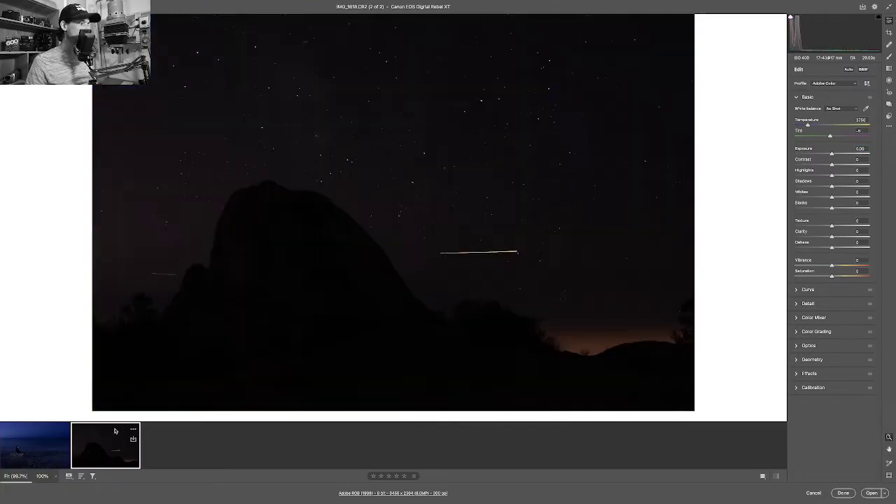
left_click_drag(809, 125, 781, 129)
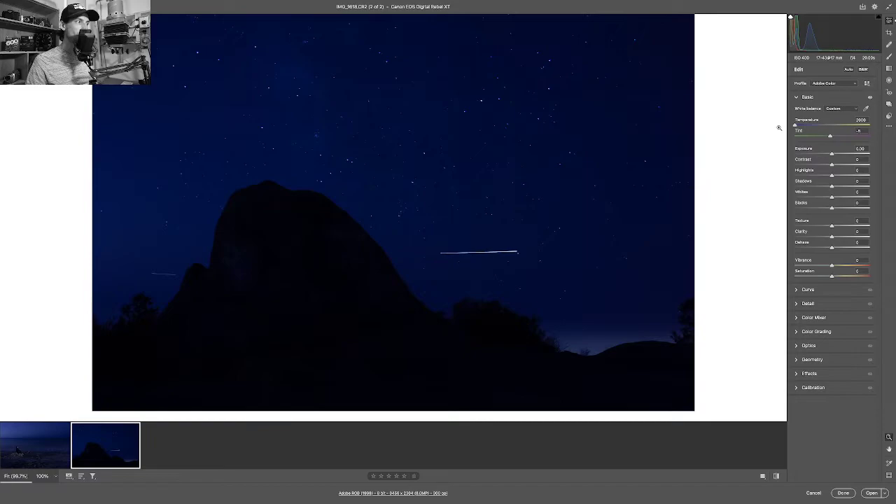
left_click(33, 442)
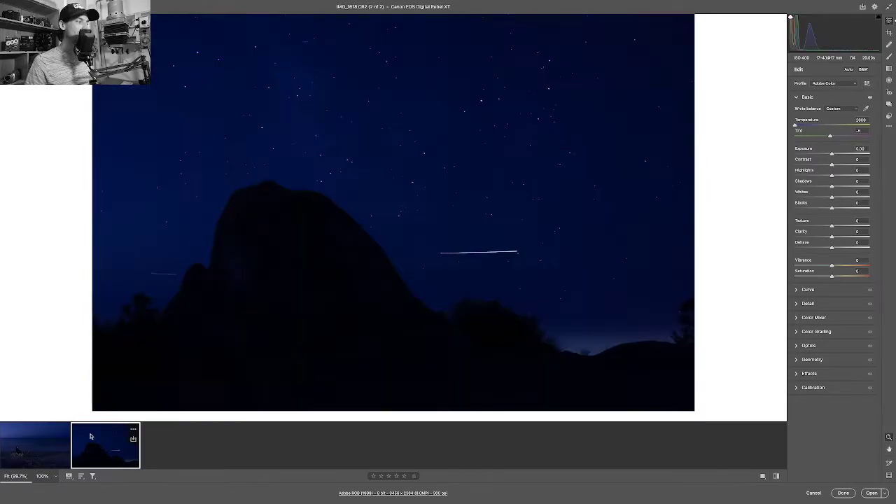
left_click(134, 438)
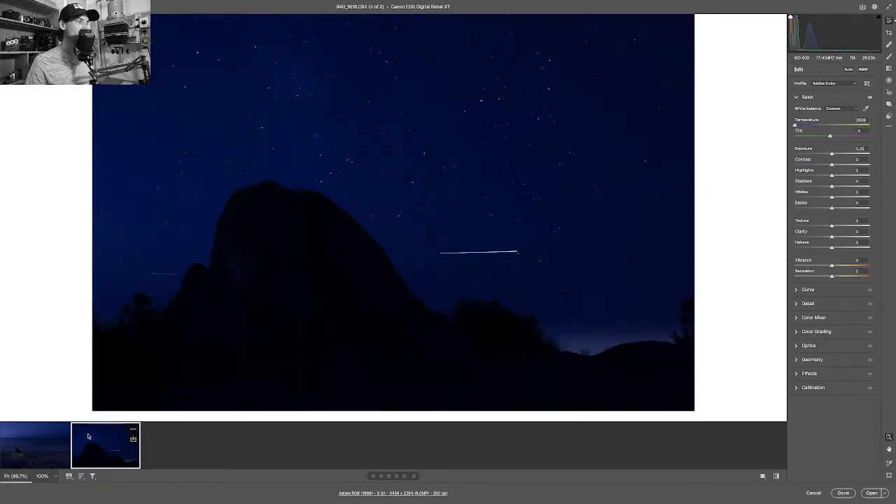
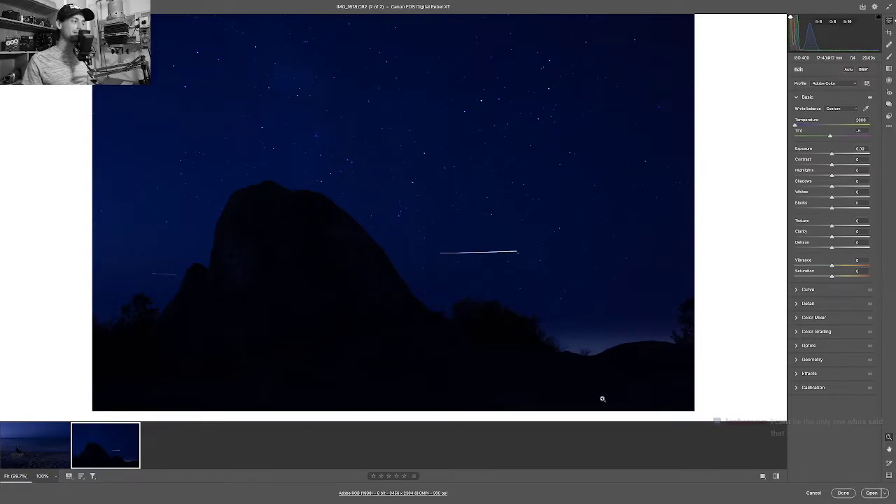
Flip between the beach and night-sky mountain thumbnails, ending on the beach photo.
left_click(23, 433)
key("Right")
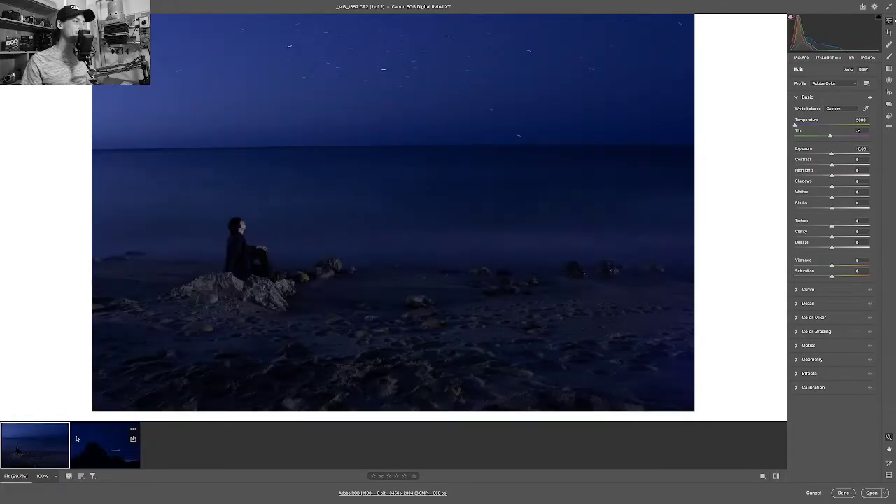
left_click(81, 440)
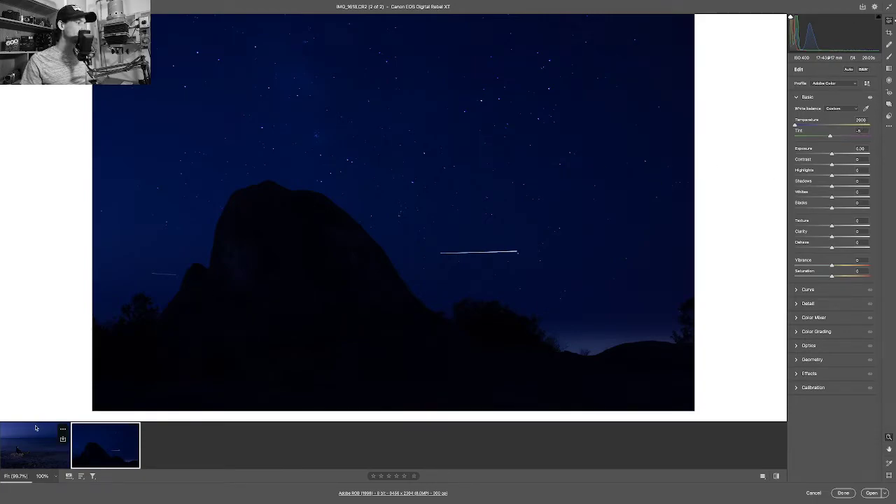
left_click(63, 434)
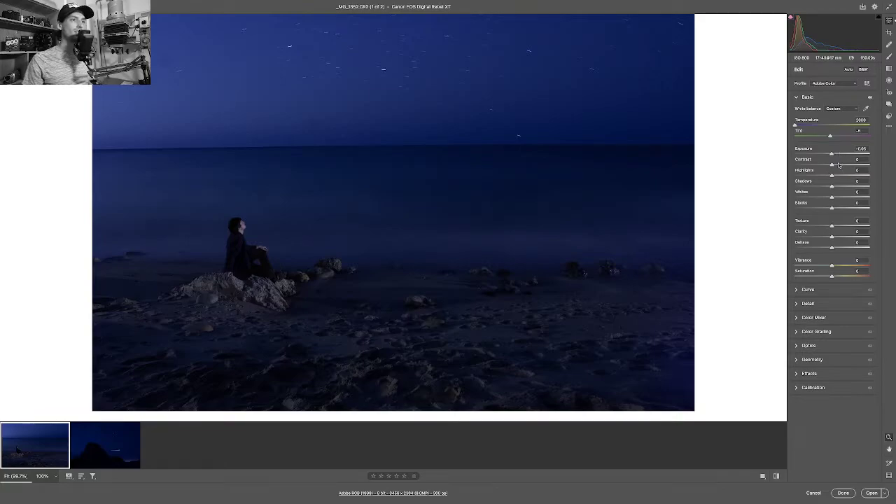
Set the beach photo's exposure to +1.10 and pan across the brightened preview.
left_click_drag(832, 153, 839, 154)
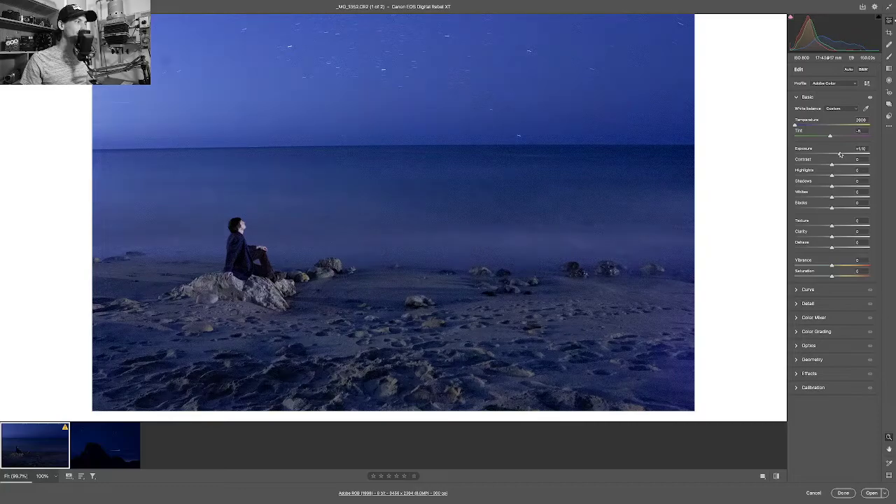
left_click_drag(671, 203, 755, 215)
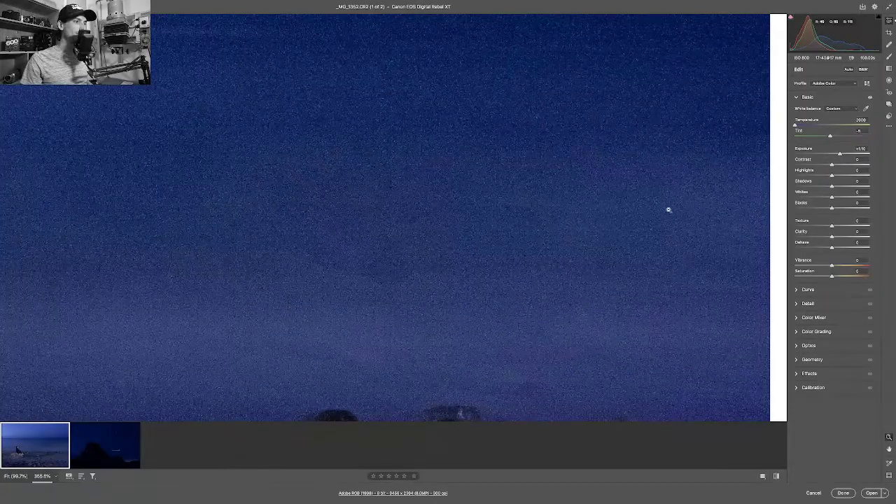
scroll(667, 206, "left", 5)
scroll(668, 206, "up", 3)
scroll(669, 209, "down", 5)
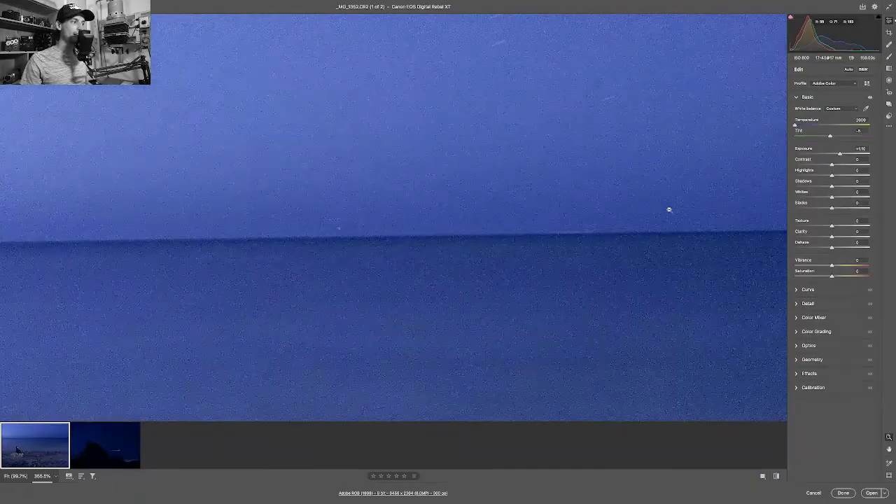
scroll(668, 209, "left", 5)
scroll(668, 210, "down", 3)
scroll(668, 209, "right", 4)
scroll(668, 209, "down", 5)
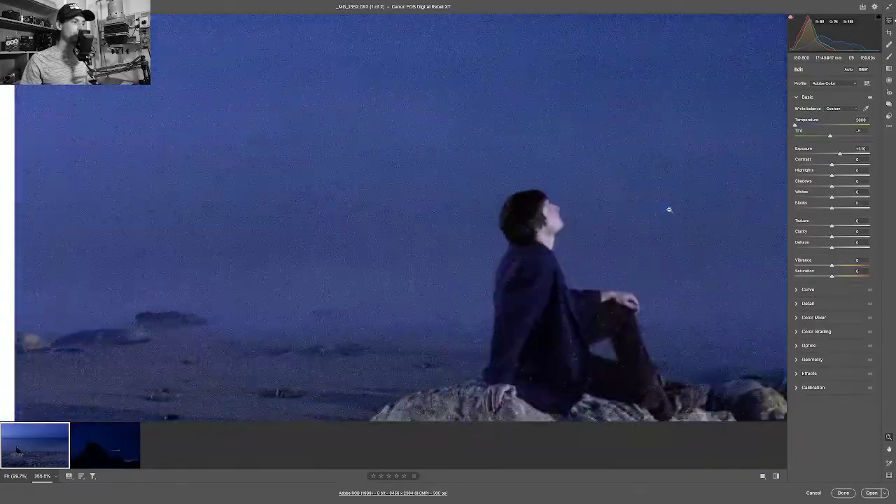
scroll(669, 209, "right", 5)
scroll(669, 209, "down", 1)
scroll(669, 209, "right", 1)
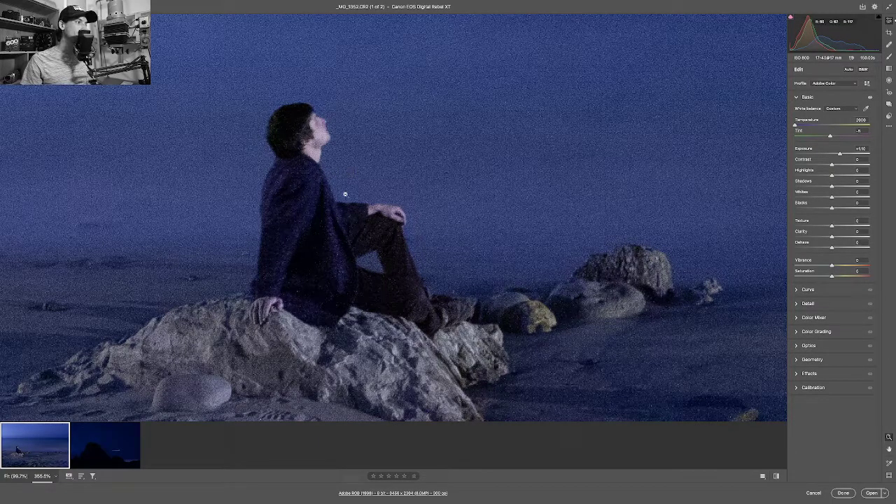
scroll(332, 193, "up", 2)
scroll(332, 192, "up", 6)
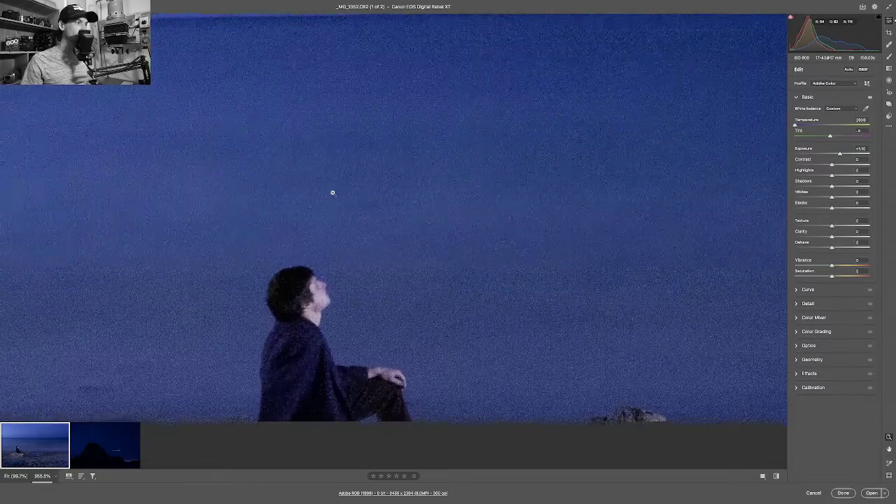
Zoom into the sea and sky near the horizon to inspect the grain.
left_click(331, 192)
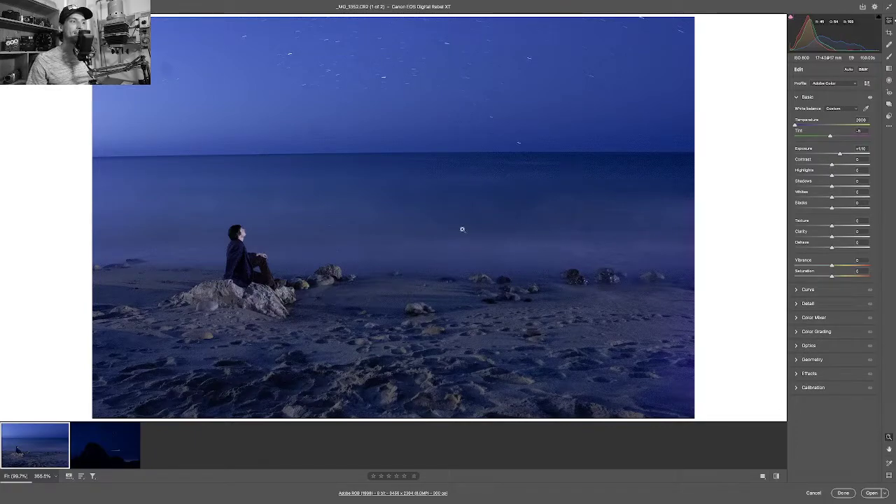
left_click_drag(488, 177, 500, 142)
scroll(562, 162, "down", 10)
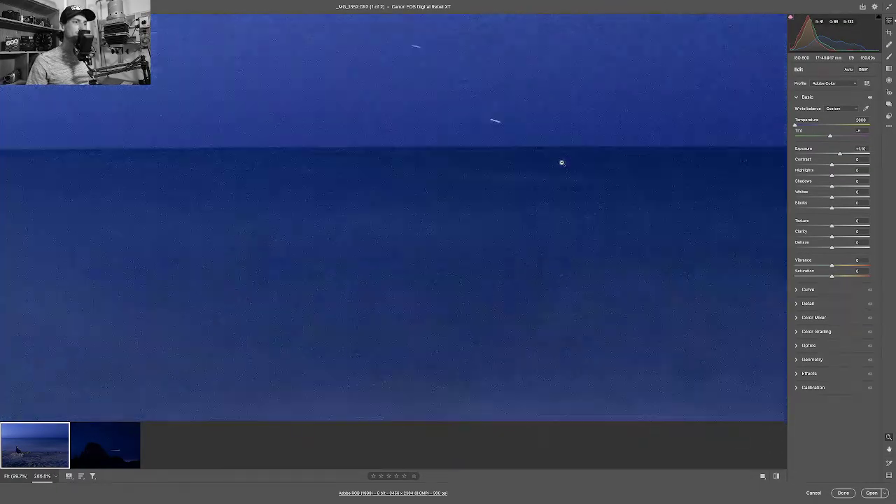
scroll(562, 162, "right", 10)
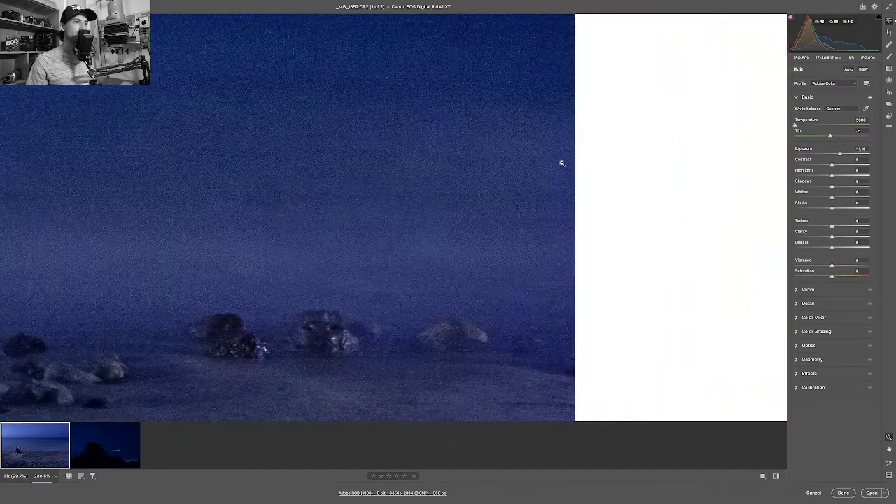
scroll(561, 163, "down", 5)
scroll(561, 162, "up", 10)
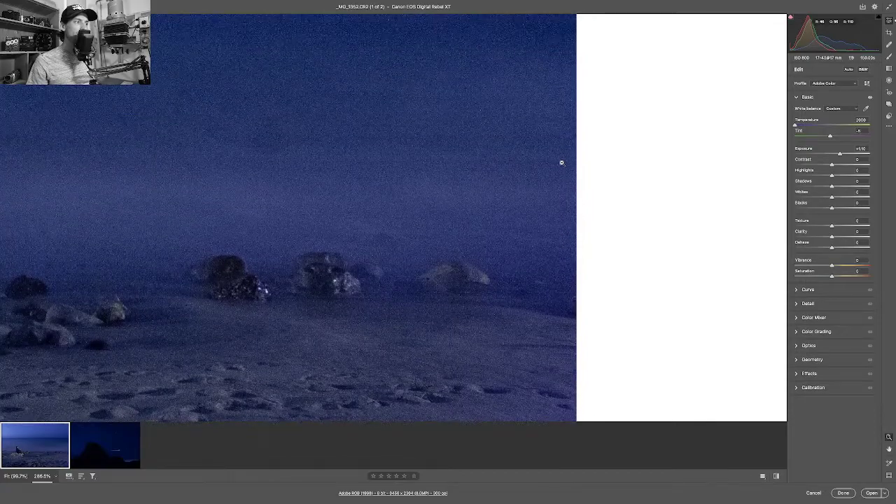
scroll(562, 162, "left", 5)
scroll(561, 163, "left", 8)
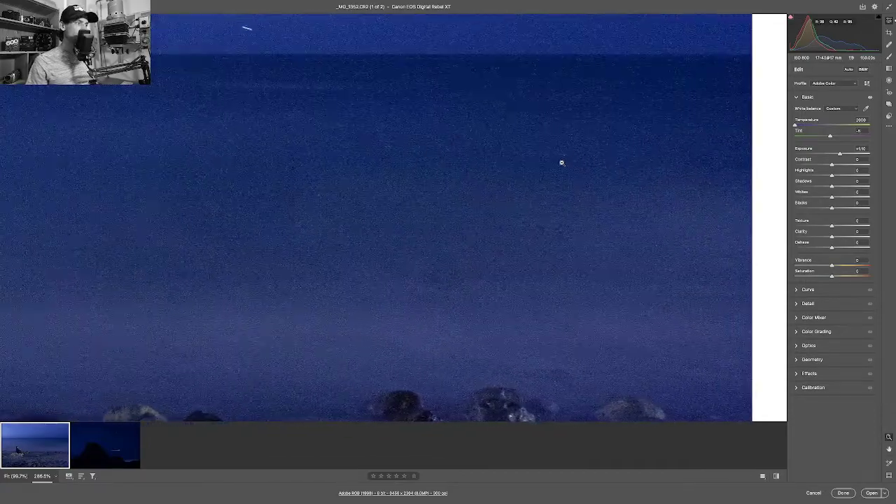
scroll(561, 163, "up", 8)
scroll(561, 162, "up", 5)
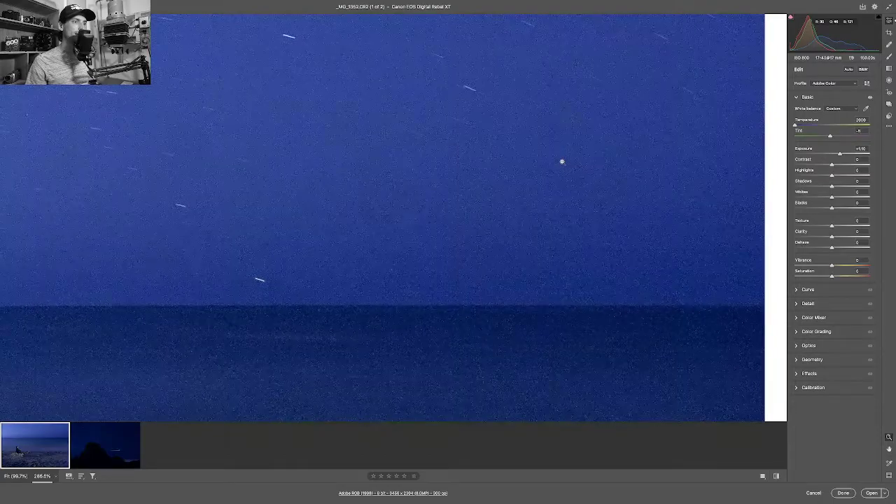
left_click(561, 162)
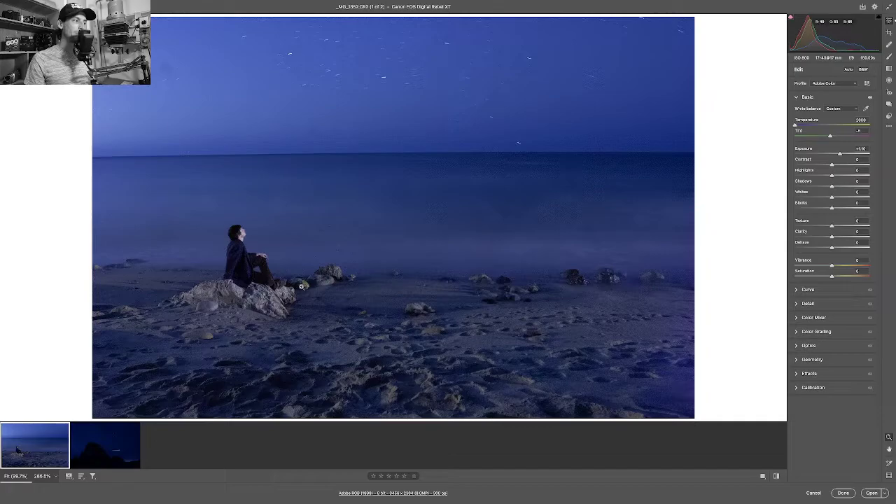
left_click_drag(253, 295, 362, 295)
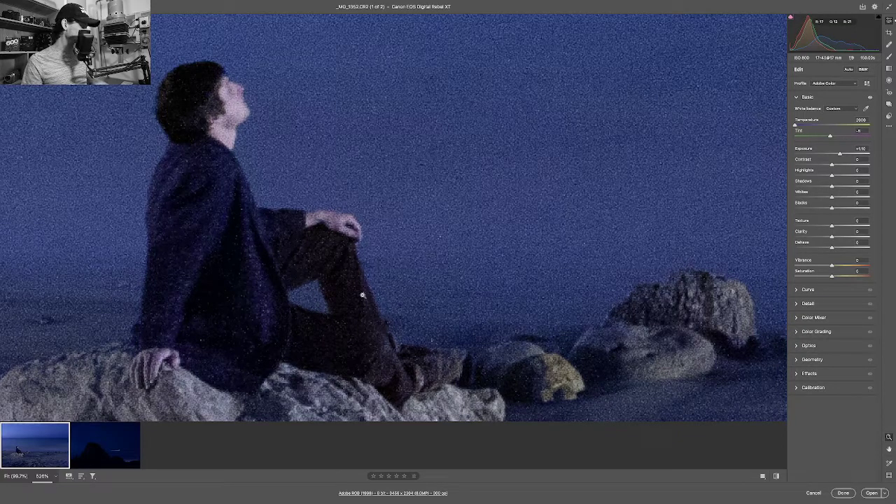
key("ctrl+0")
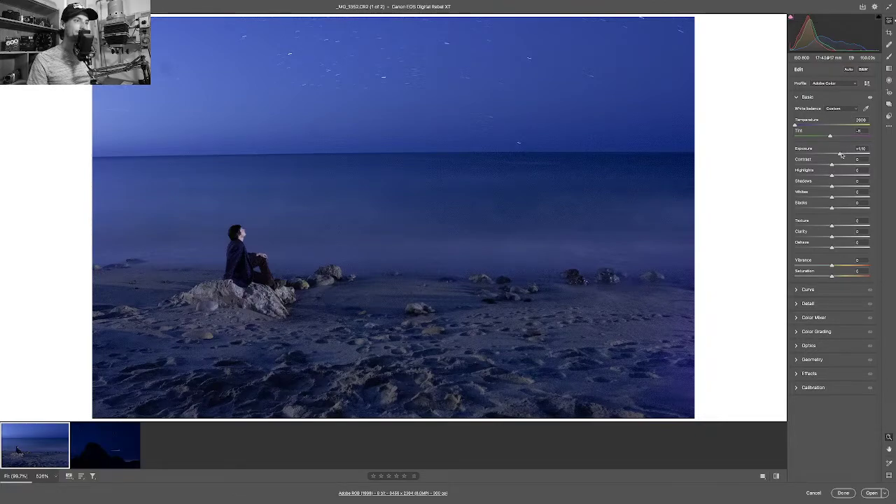
Drop the beach photo's Exposure to +0.75 for a darker deep-blue night scene.
left_click_drag(840, 155, 838, 155)
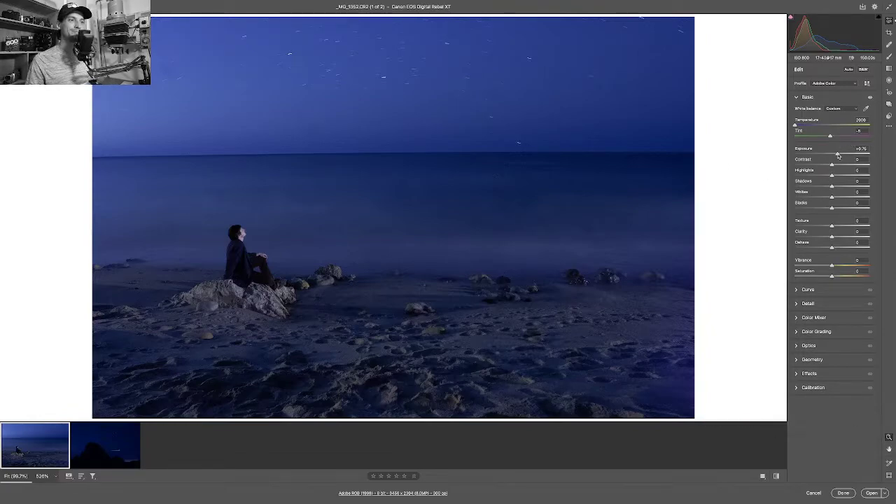
Lower Exposure to about +0.65 and zoom the preview out to 66.7%.
left_click_drag(838, 156, 835, 155)
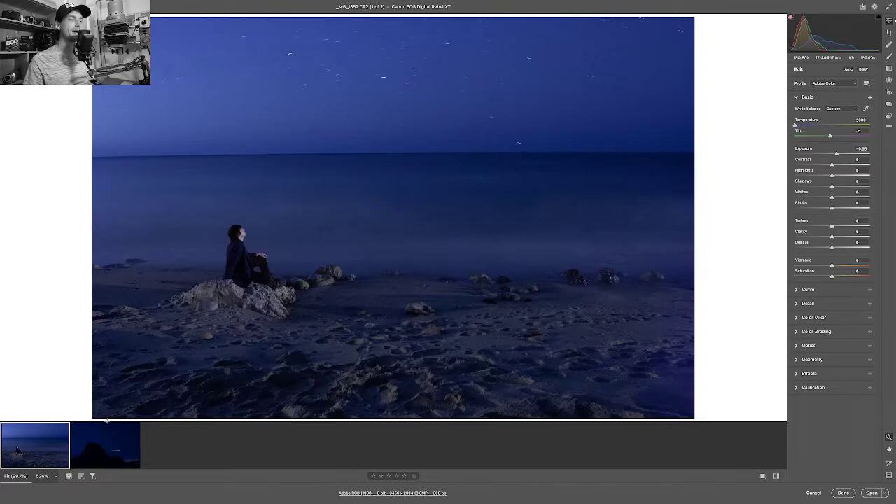
key("ctrl+minus")
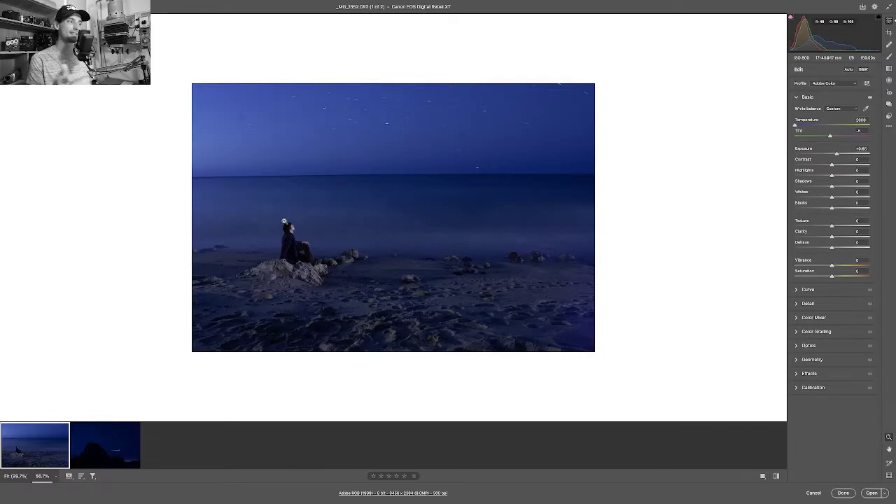
left_click_drag(310, 255, 423, 280)
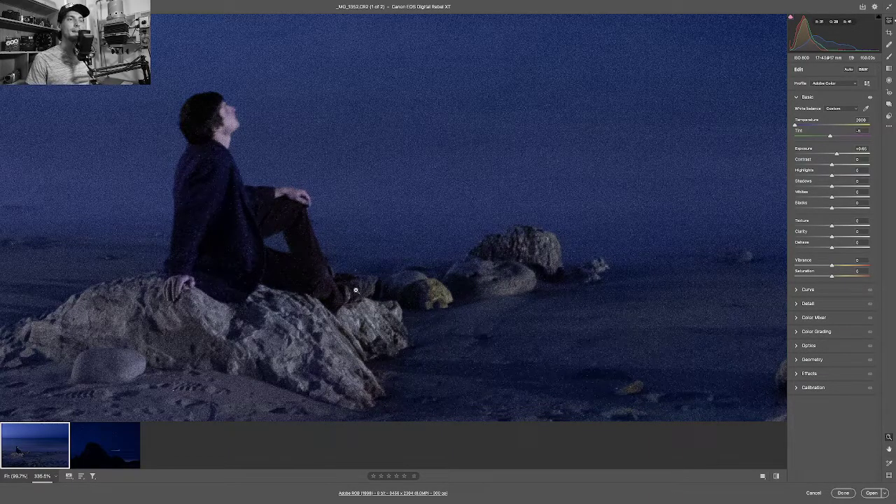
key("space")
left_click_drag(284, 247, 370, 269)
left_click(371, 269, "alt")
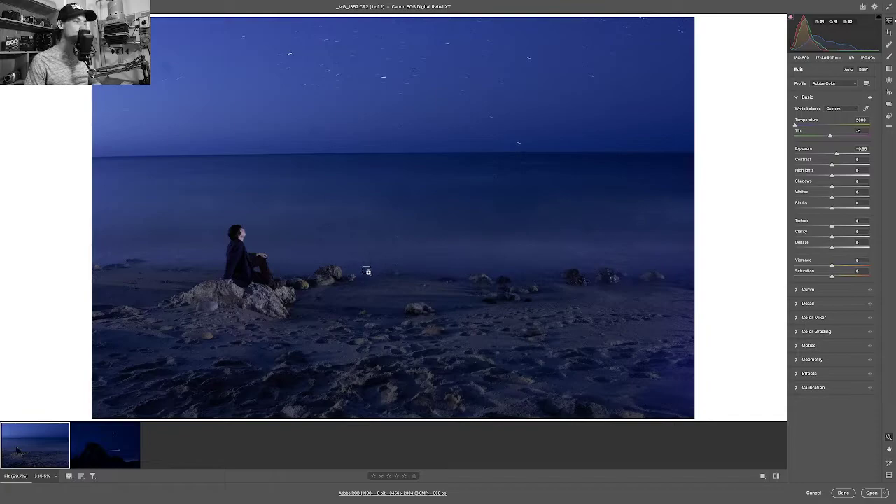
left_click(371, 270, "alt")
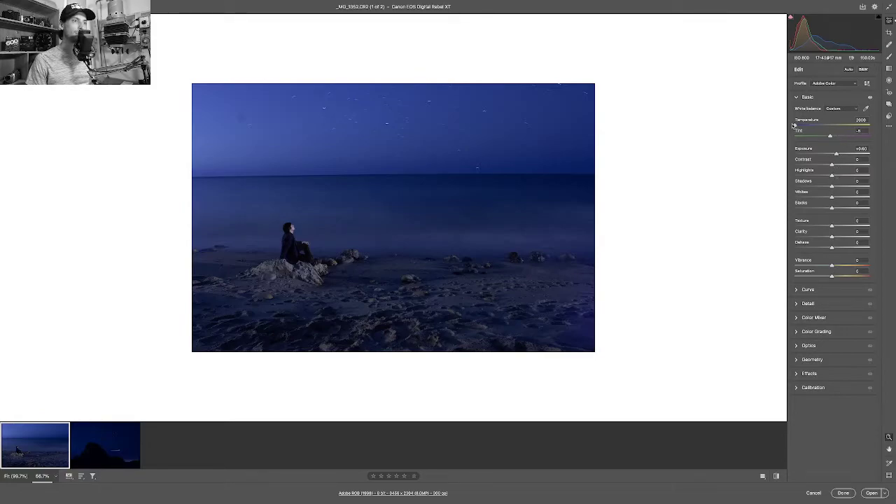
Adjust the beach photo's Tint toward green, settling at -10.
left_click(830, 137)
left_click_drag(830, 137, 828, 138)
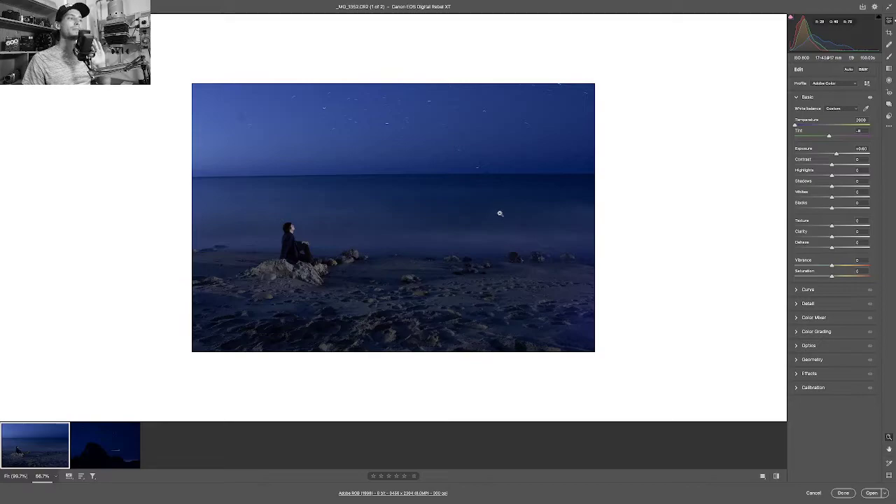
left_click_drag(830, 135, 828, 138)
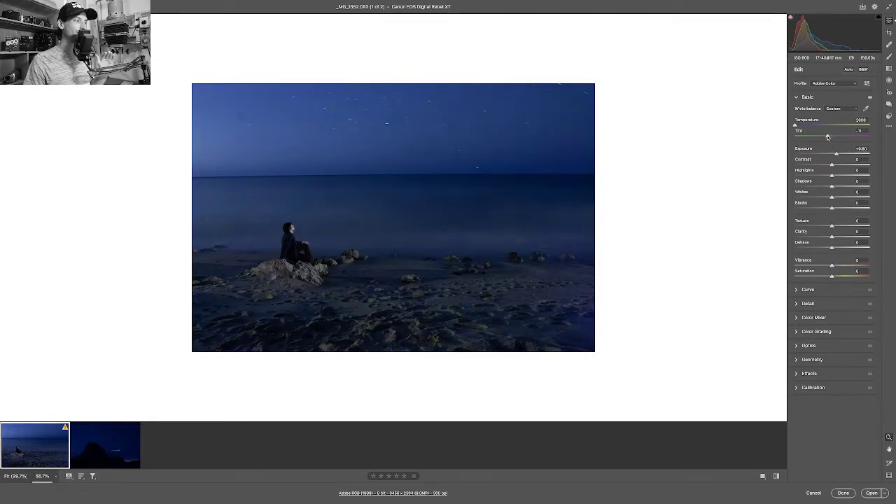
left_click_drag(827, 137, 828, 137)
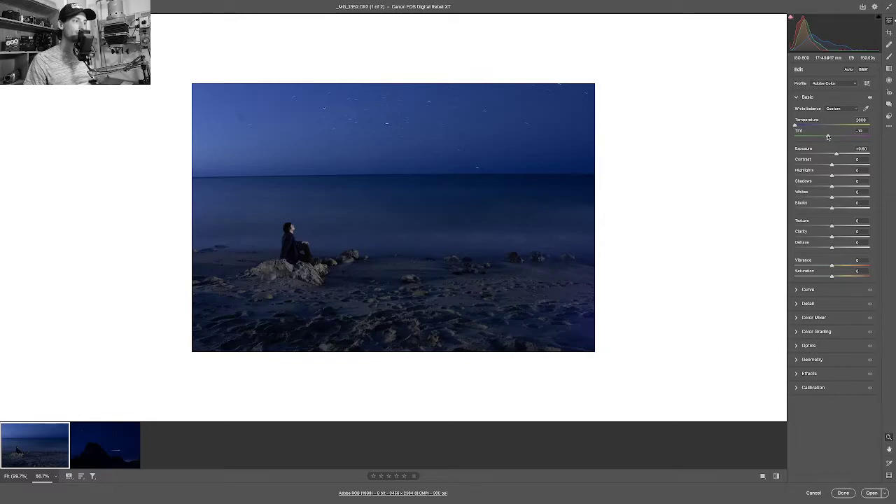
Switch to the starry rock photo and brighten its exposure to reveal more stars.
left_click(96, 448)
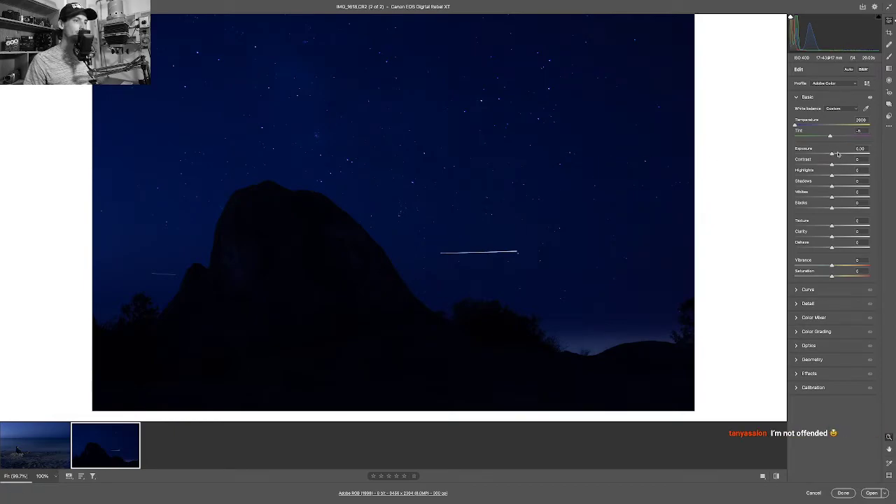
left_click_drag(832, 154, 842, 153)
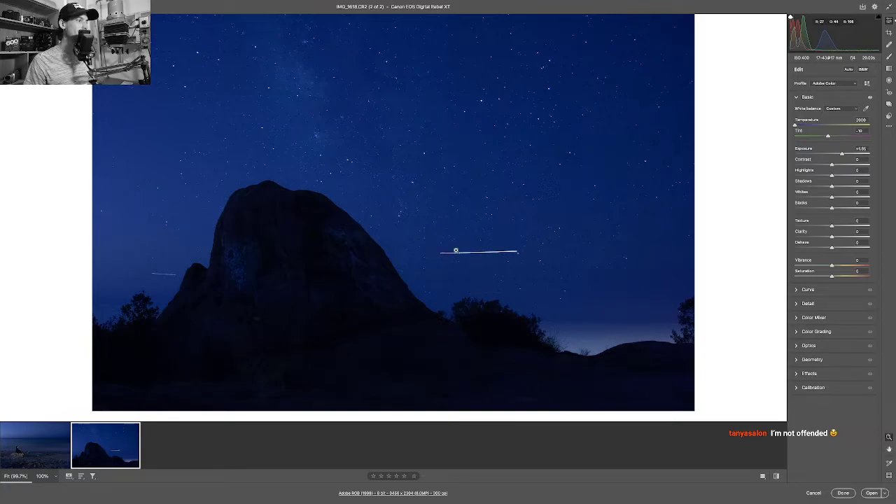
scroll(530, 263, "up", 3)
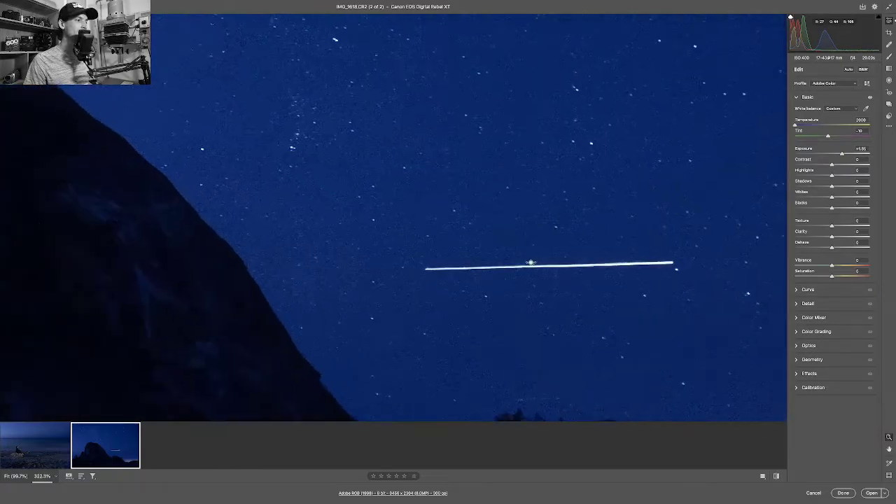
scroll(531, 262, "right", 2)
scroll(517, 259, "down", 1)
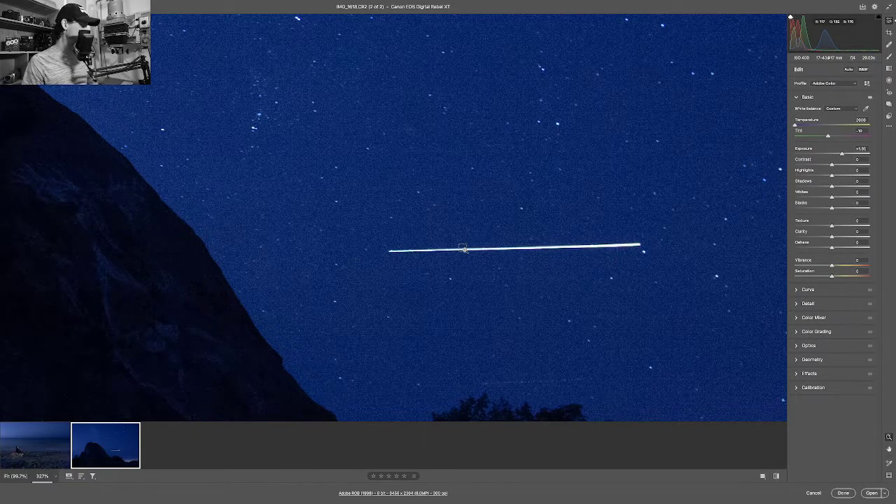
left_click(463, 248)
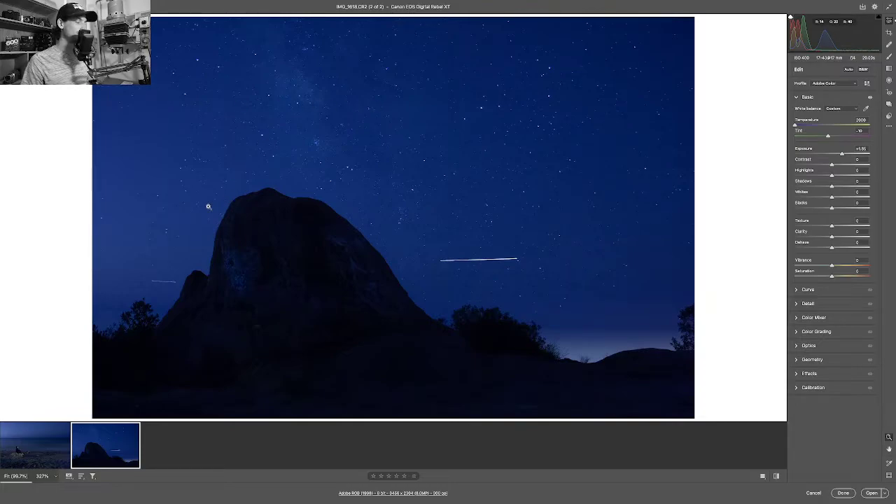
Return to the beach photo, zoom into its sky, and bring up the local adjustment brush.
left_click(29, 455)
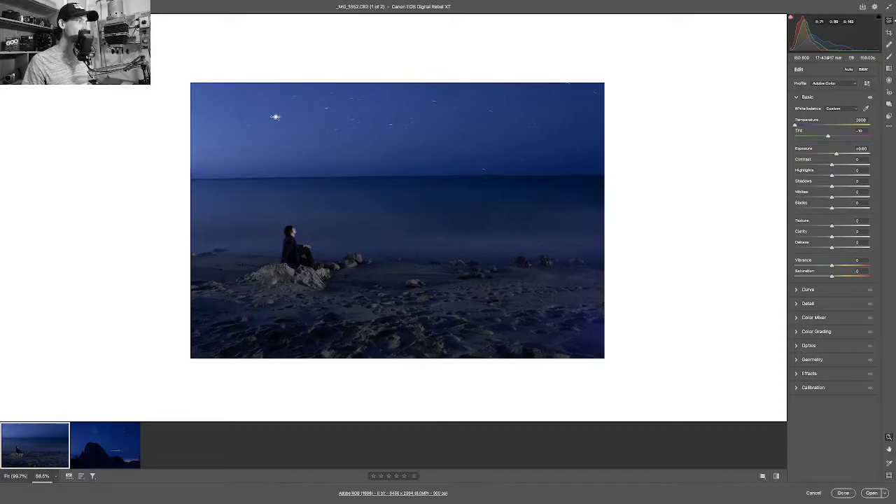
scroll(274, 117, "up", 5)
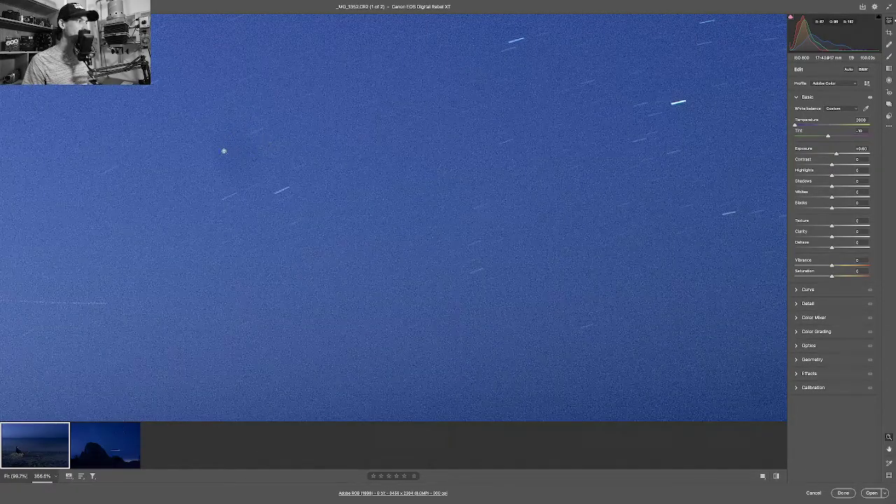
key("k")
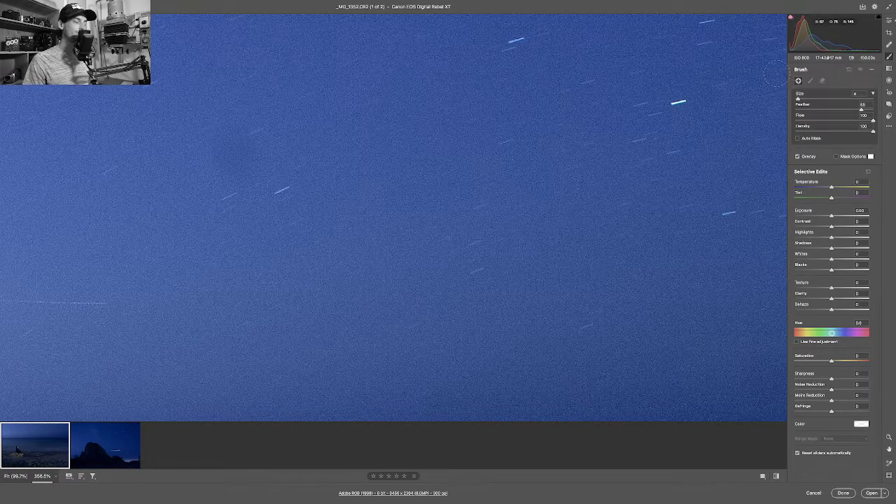
Heal a faint sky blotch with a size-36 spot brush, sourcing cleaner sky above.
left_click(889, 43)
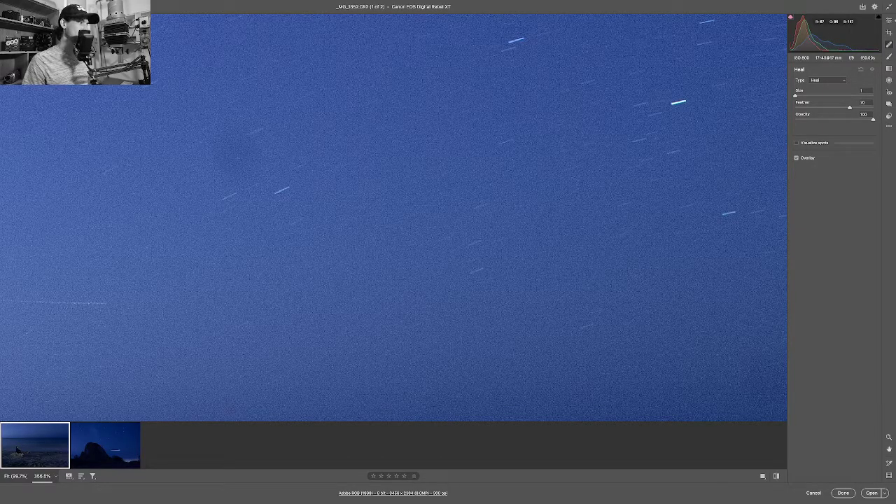
key("bracketright")
key("bracketright")
key("bracketright")
key("bracketright")
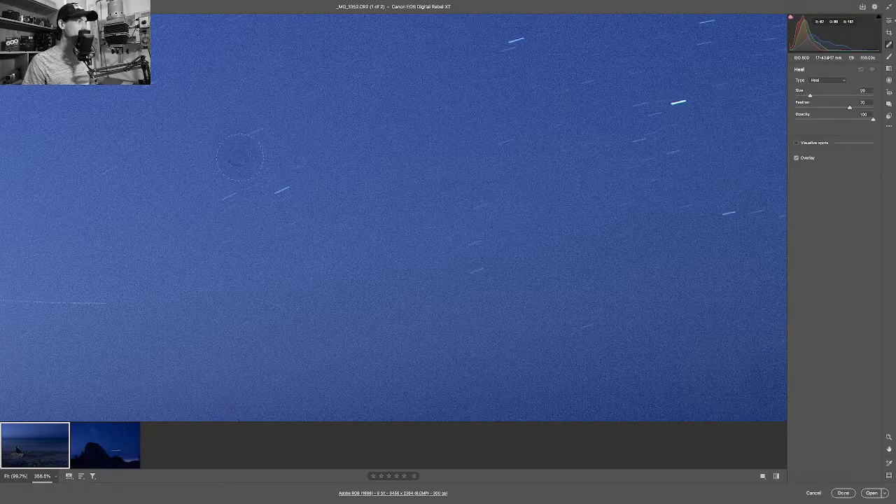
key("bracketright")
key("bracketright")
key("bracketright")
key("bracketright")
left_click_drag(233, 132, 232, 163)
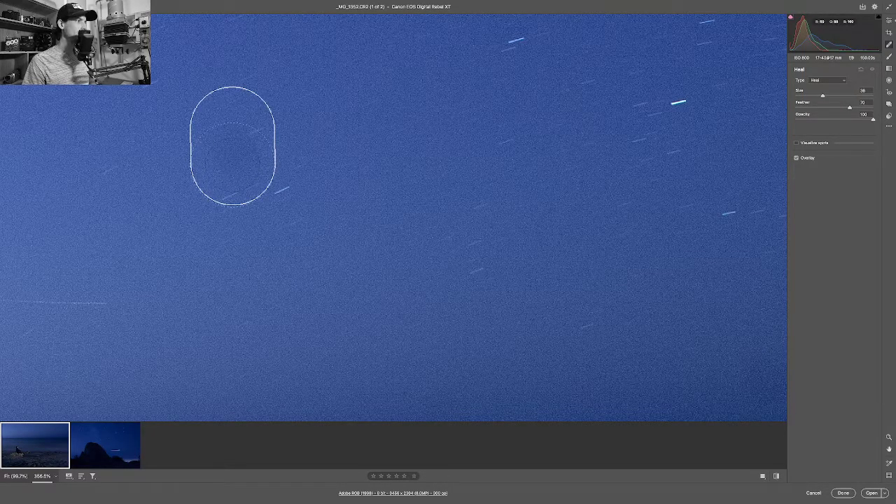
left_click_drag(355, 179, 345, 129)
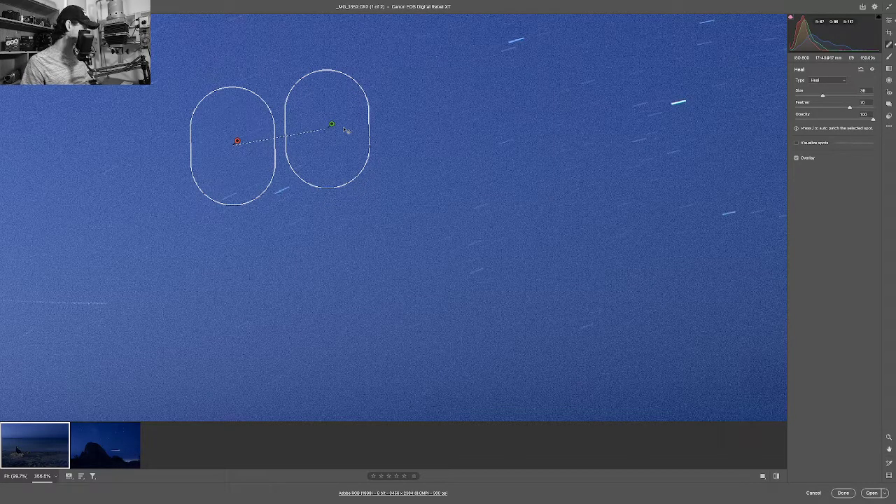
key("e")
Zoom in near the horizon and heal a speck with a size-65 brush.
key("ctrl+0")
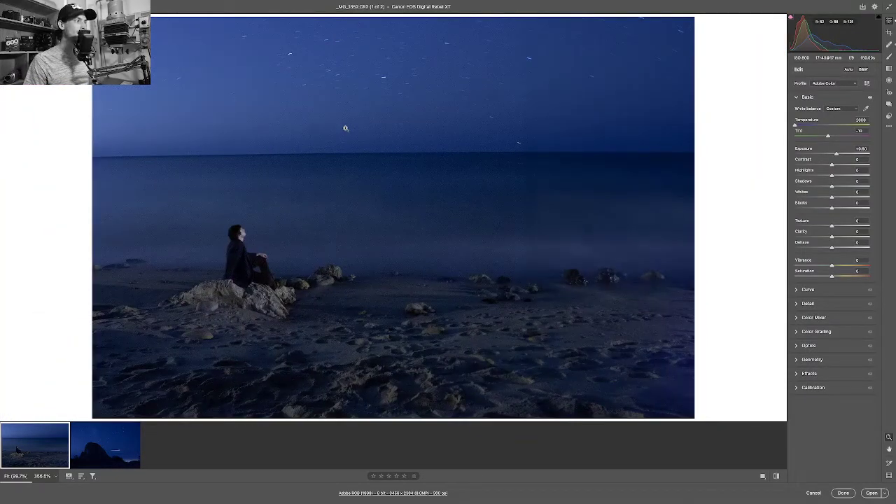
left_click_drag(320, 128, 480, 144)
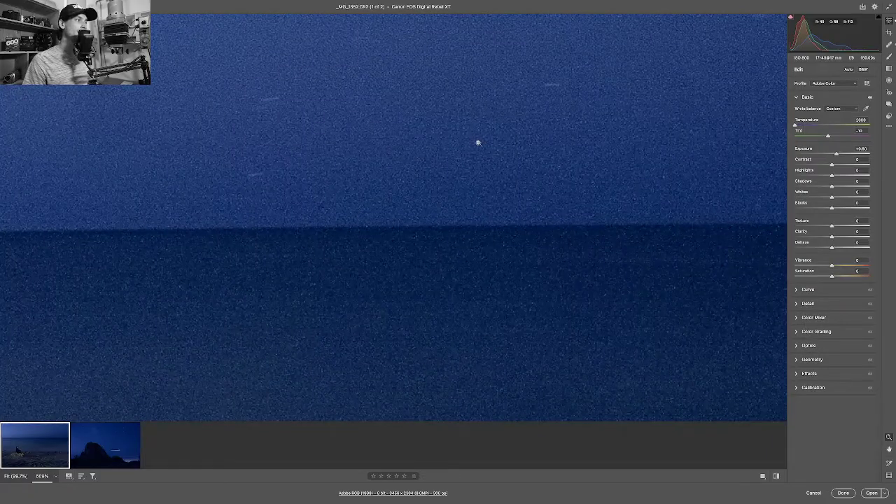
left_click_drag(358, 140, 554, 158)
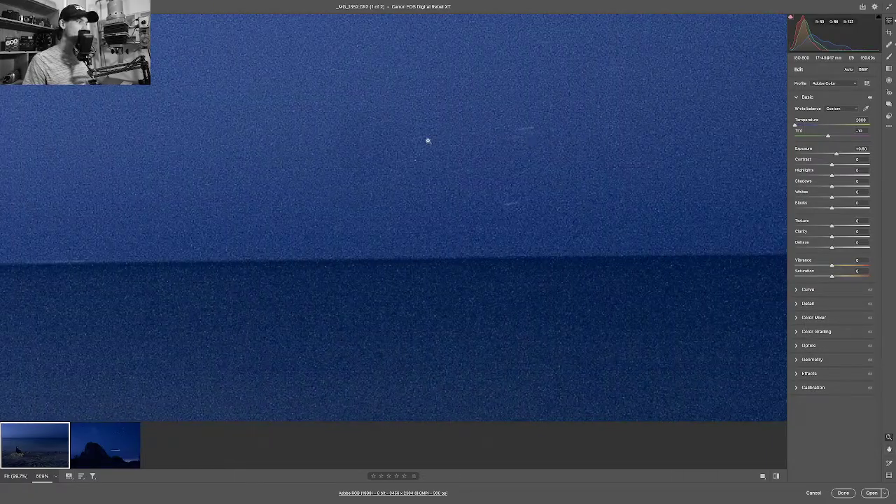
left_click(889, 44)
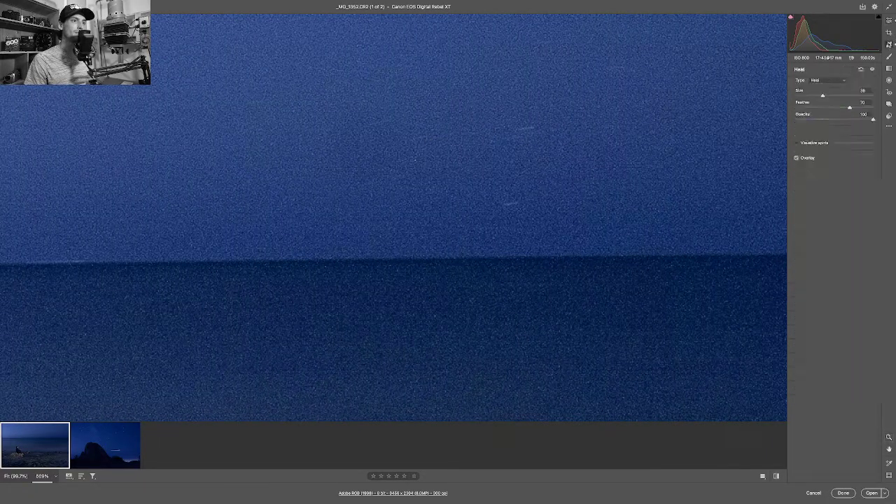
key("bracketright")
key("bracketright")
key("bracketright")
key("bracketright")
key("bracketright")
key("bracketright")
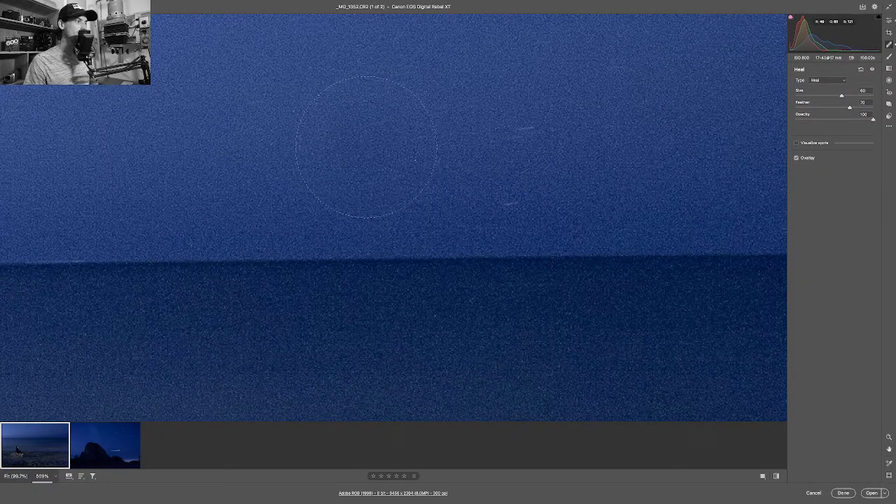
key("bracketright")
left_click(366, 147)
left_click_drag(546, 160, 498, 44)
Heal a streak in the upper sky using clean sky just above as the source.
key("ctrl+0")
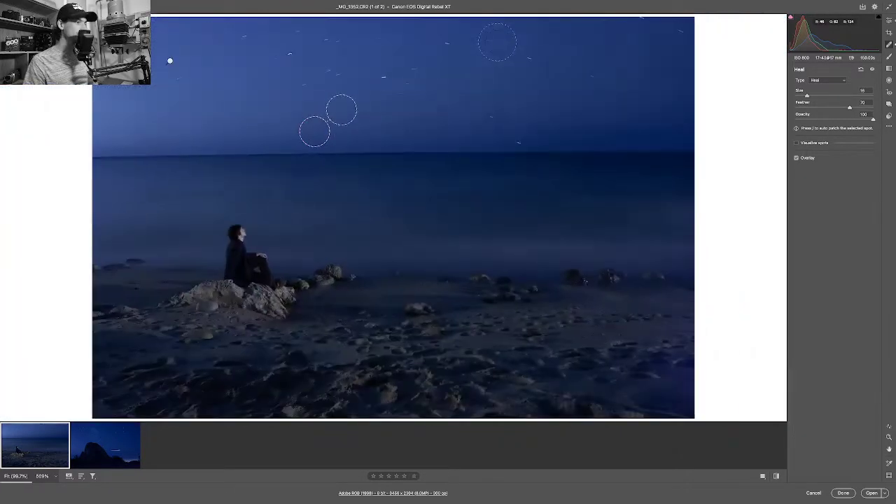
left_click_drag(580, 210, 491, 197)
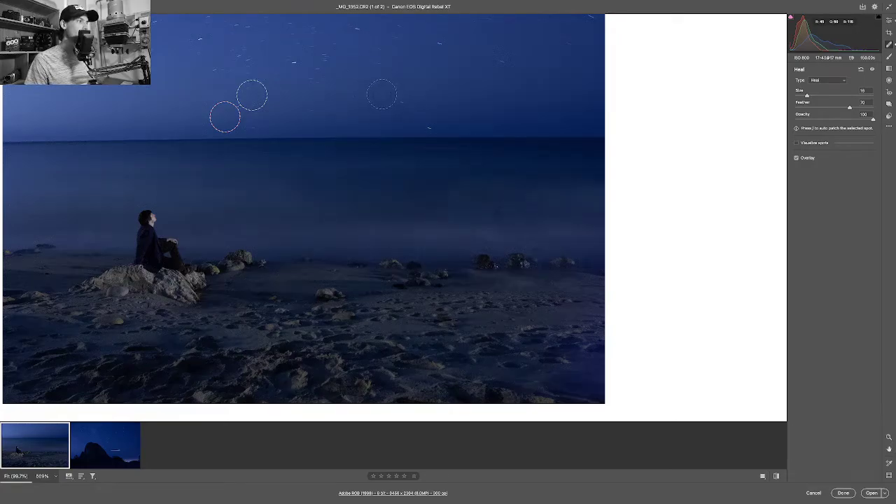
left_click(402, 78)
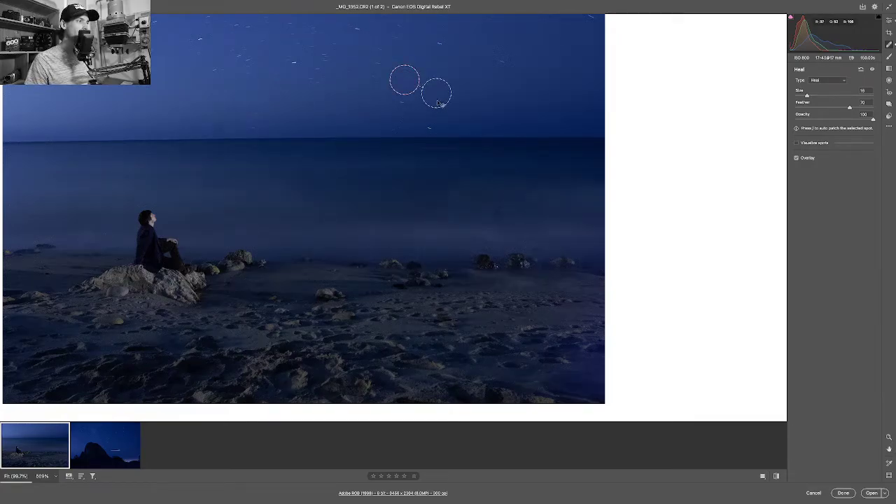
left_click_drag(435, 101, 435, 84)
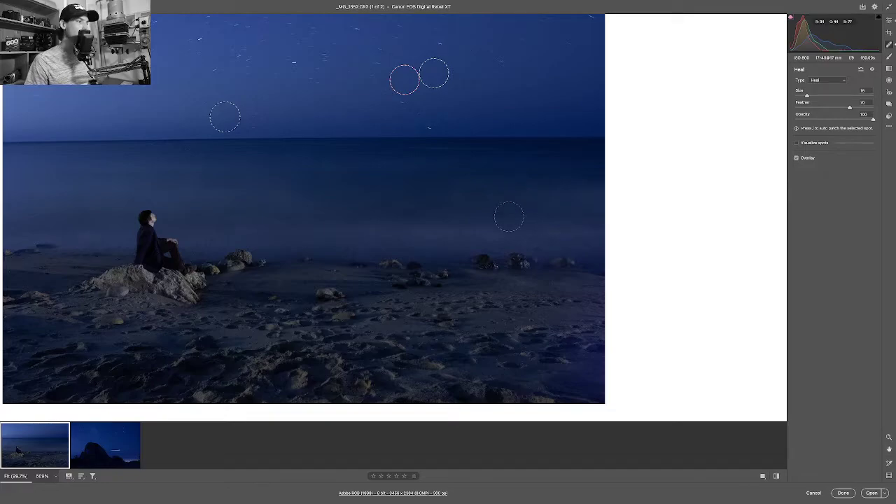
scroll(499, 215, "up", 5)
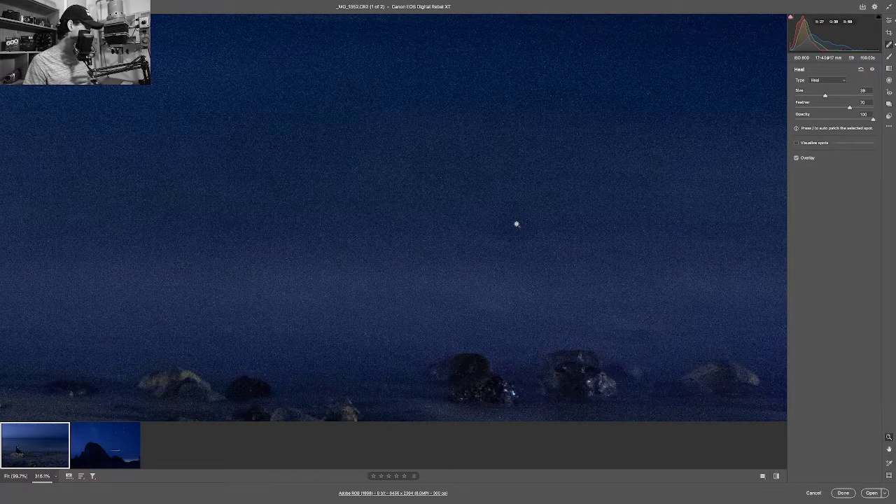
key("e")
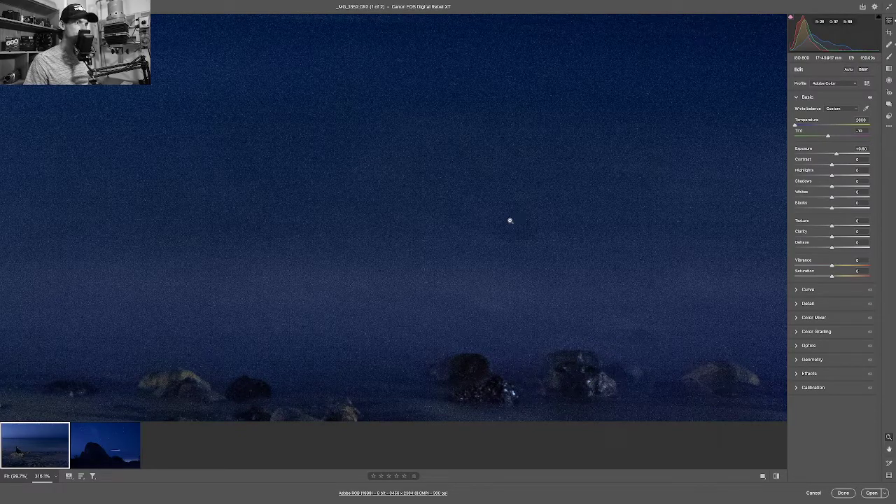
Heal a bright speck above the rocks, sampling sky to the right, and show the whole photo.
key("h")
left_click(511, 216)
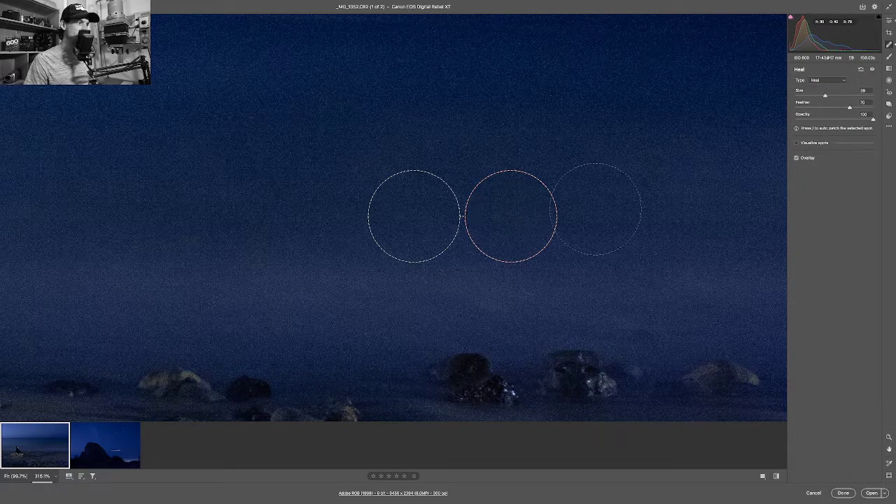
left_click_drag(422, 206, 600, 208)
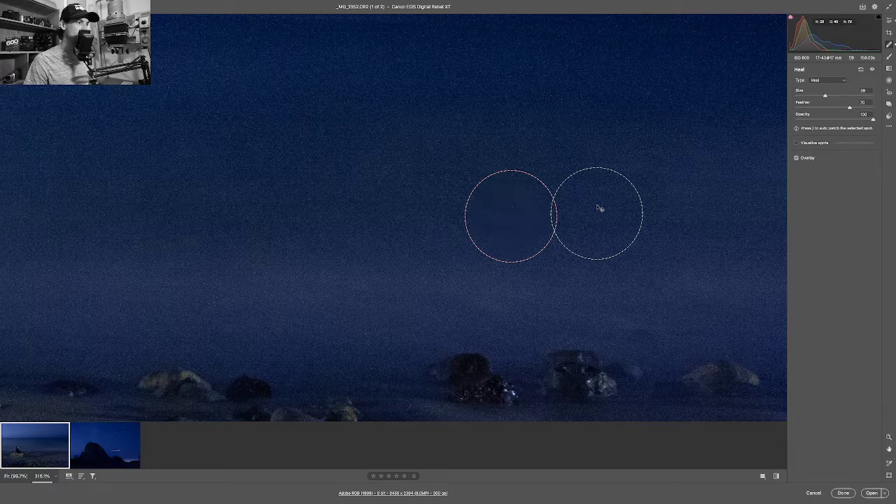
key("e")
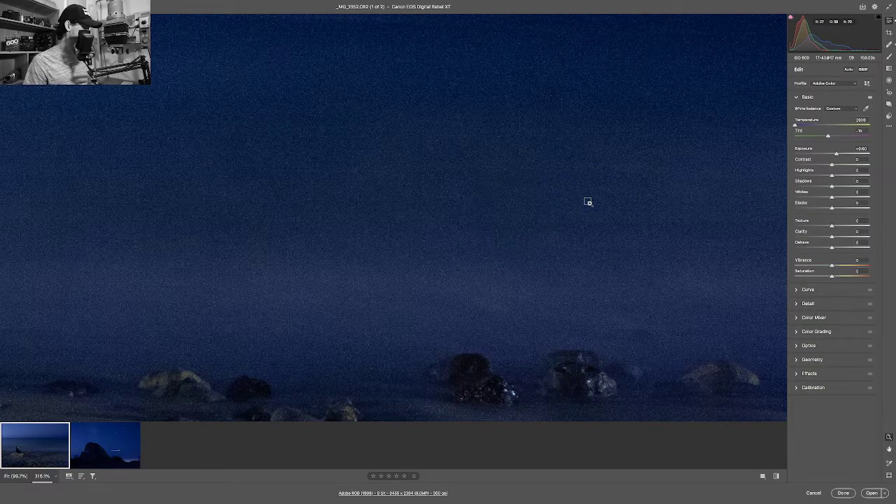
left_click(588, 202)
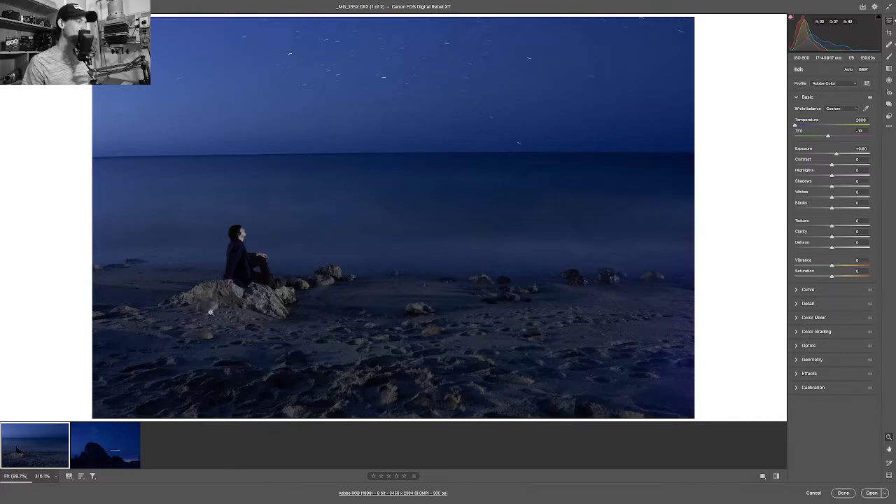
Switch to the rock-and-stars photo in the filmstrip.
left_click(81, 429)
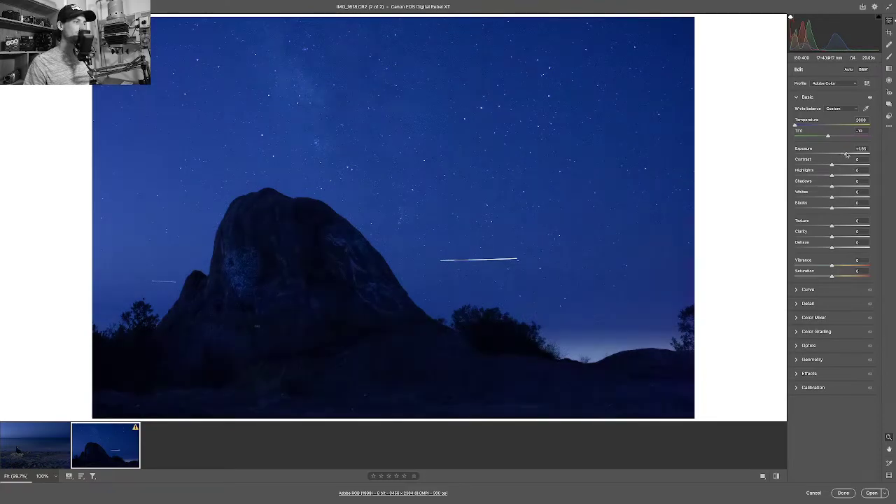
Raise the star photo's exposure to +2.40, then flip between it and the beach photo.
left_click_drag(846, 154, 850, 155)
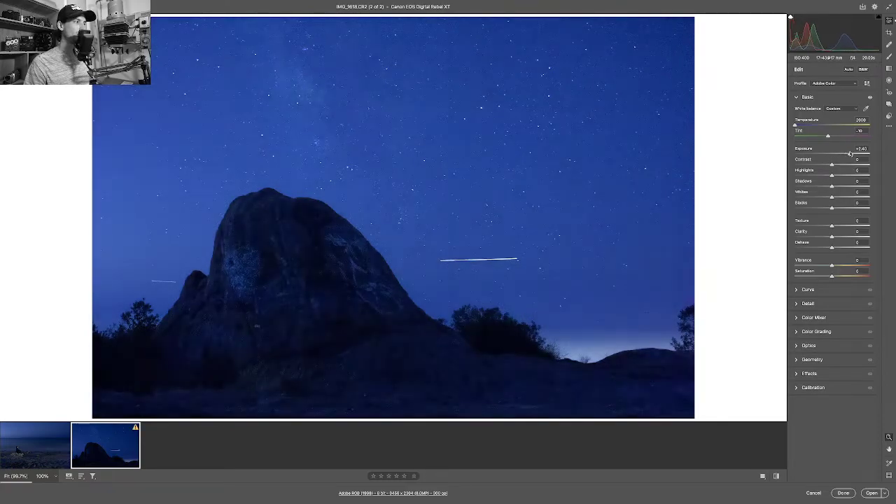
left_click(30, 435)
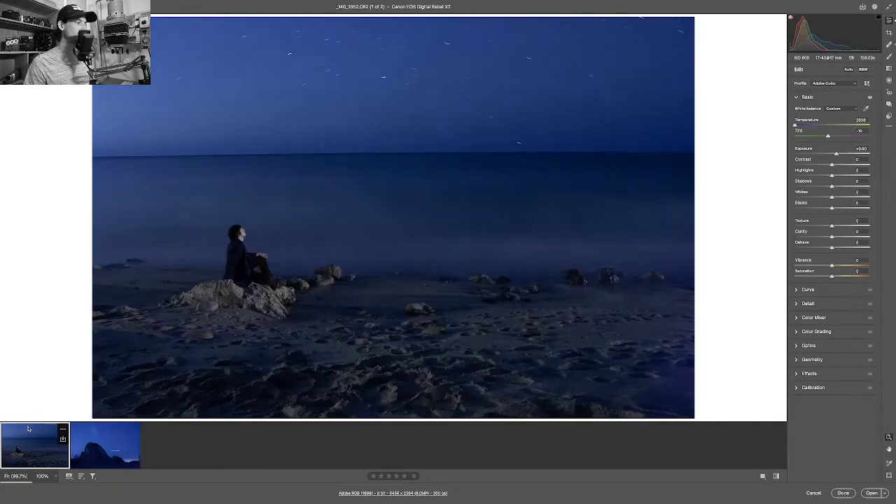
left_click(103, 440)
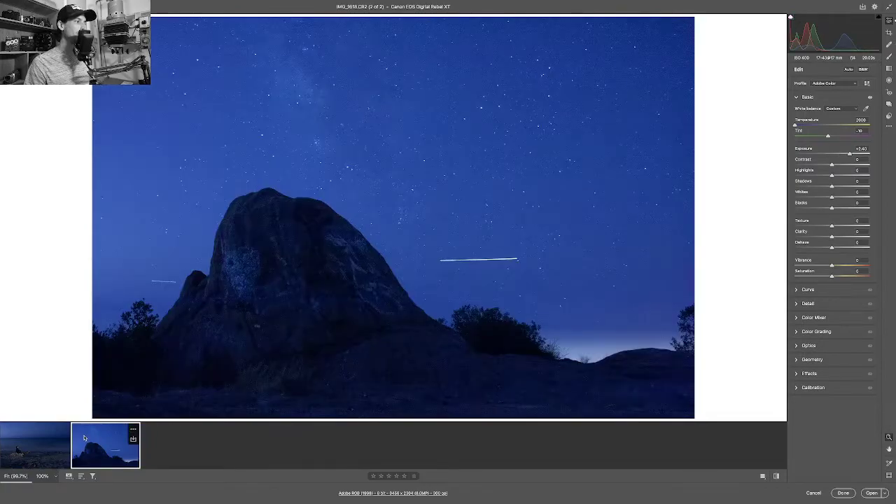
left_click(25, 438)
left_click(78, 435)
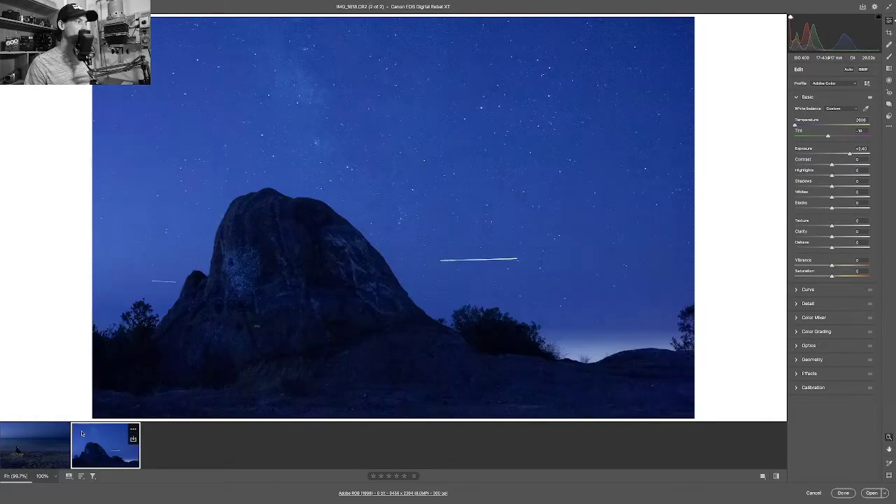
left_click(8, 435)
left_click(82, 432)
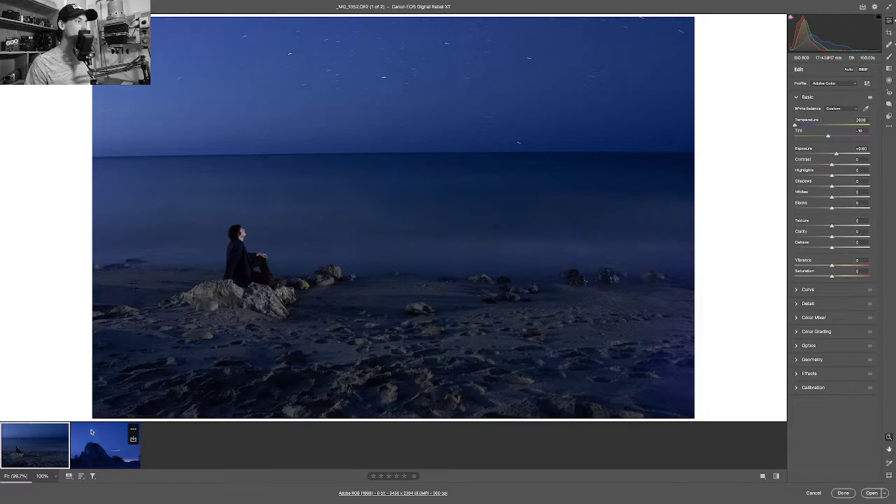
left_click(28, 451)
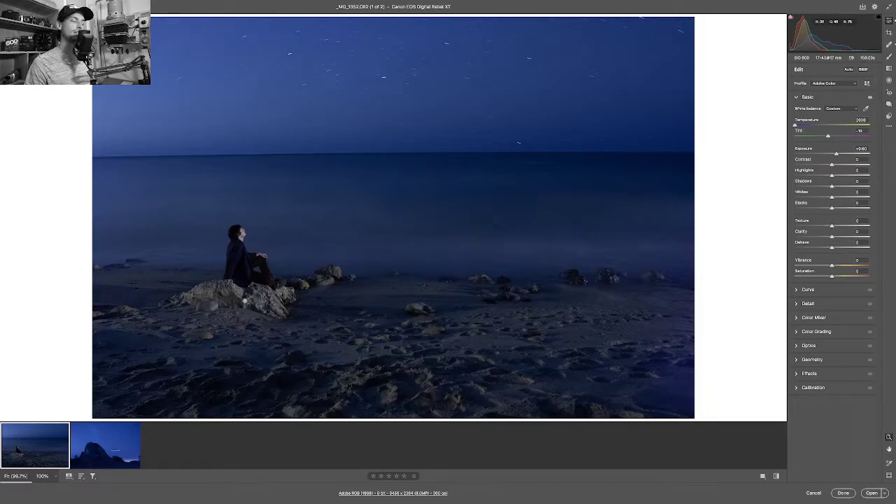
left_click(83, 431)
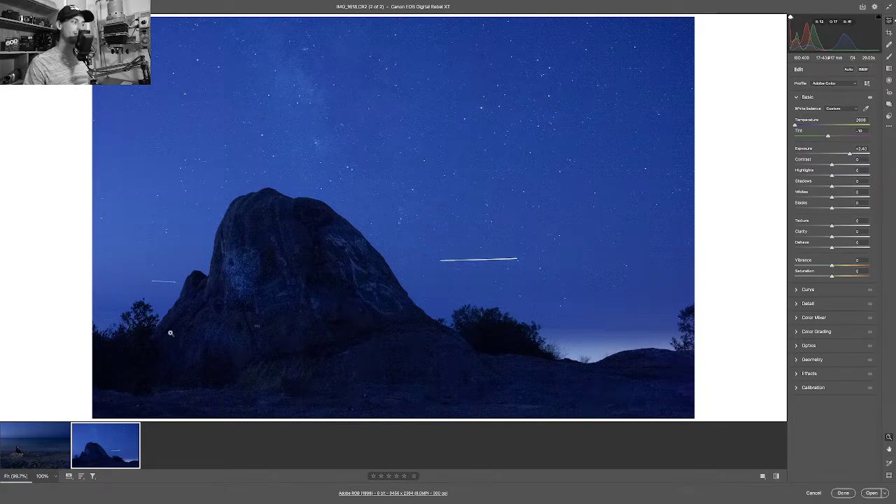
left_click(19, 431)
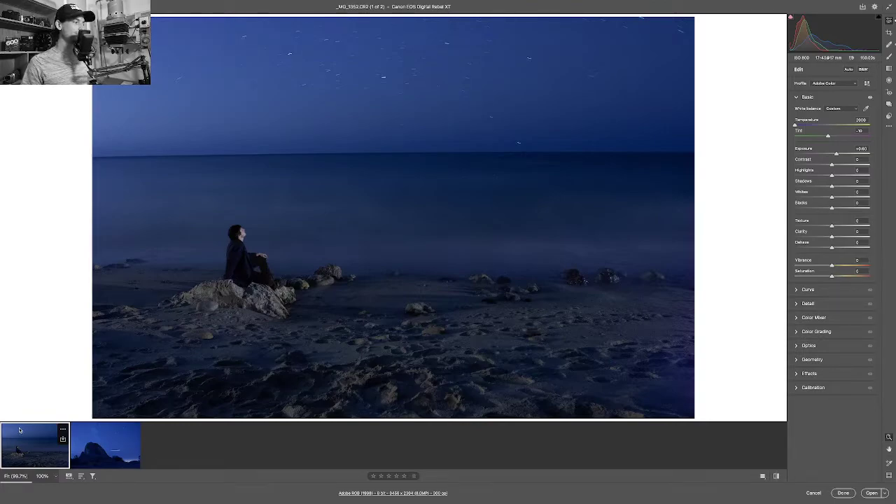
Keep comparing the two photos, ending on the beach photo at +0.60 exposure.
left_click(92, 438)
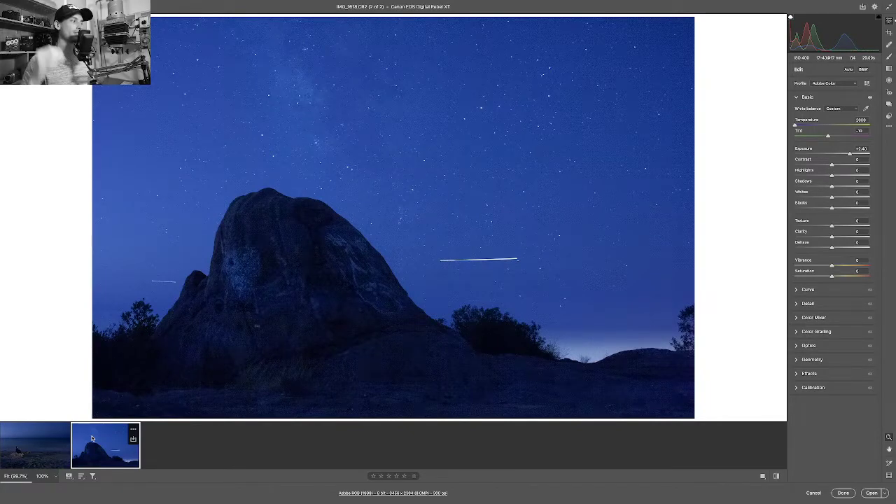
left_click(32, 439)
left_click(93, 433)
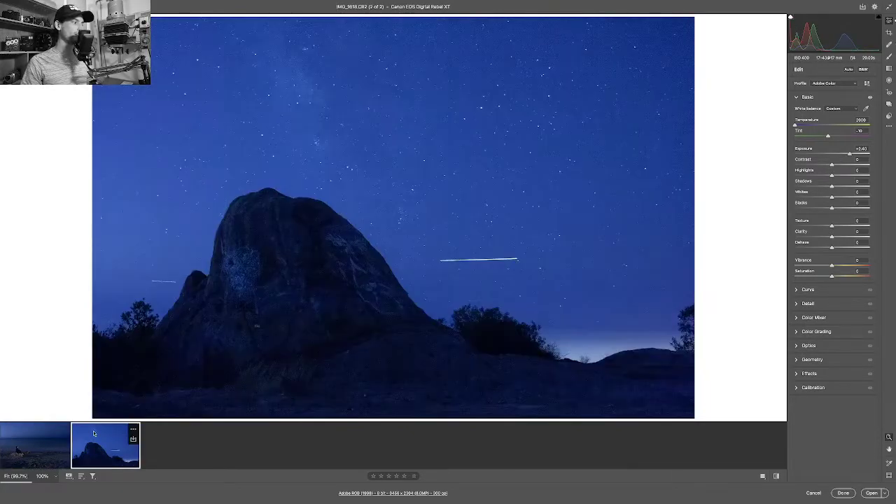
left_click(24, 435)
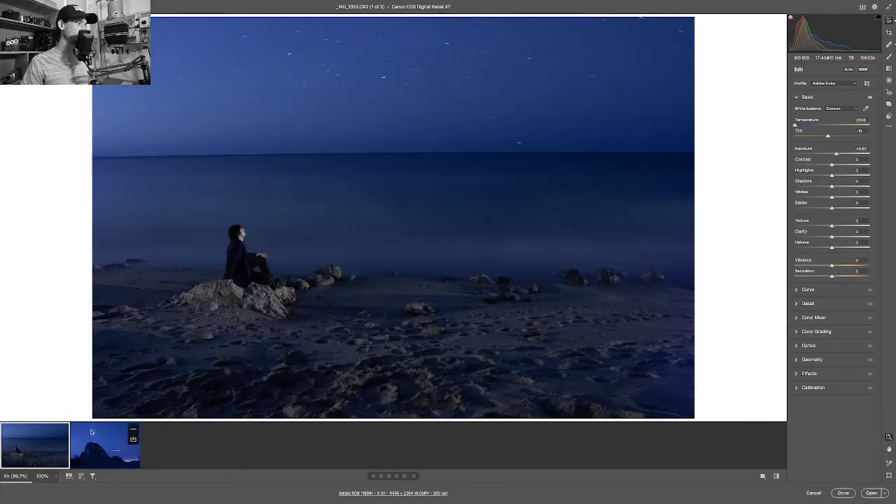
left_click(91, 433)
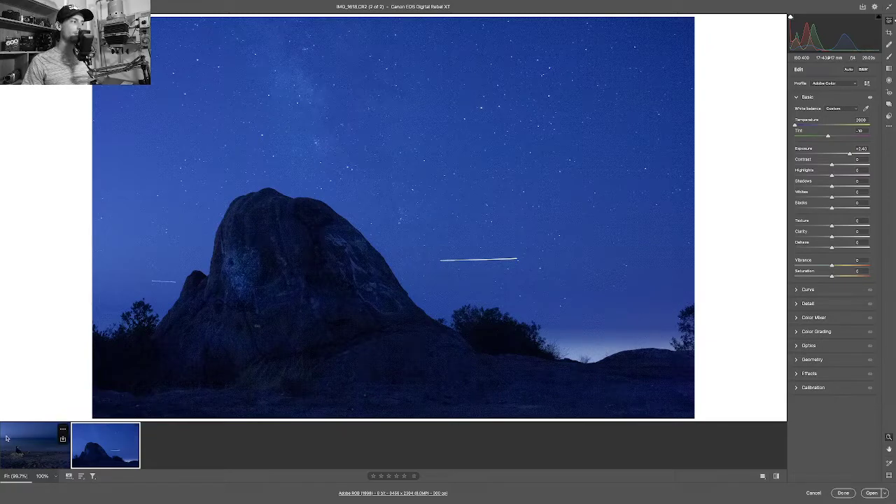
left_click(21, 443)
left_click(86, 435)
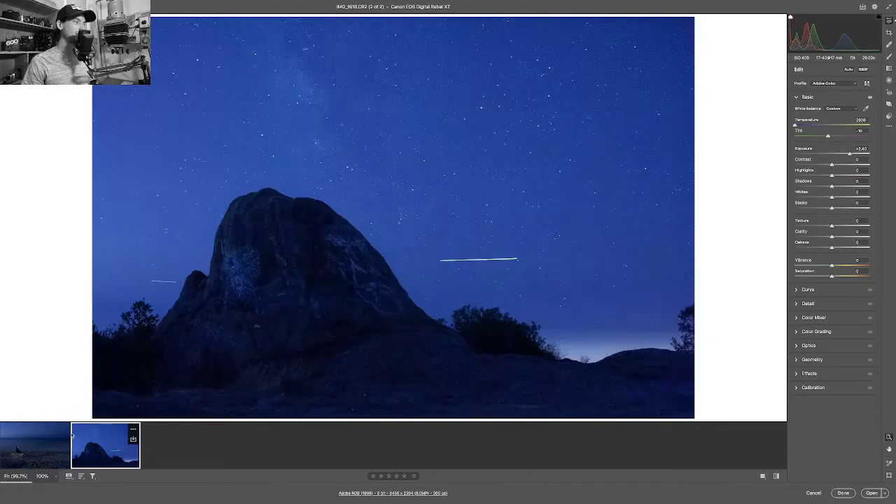
left_click(6, 438)
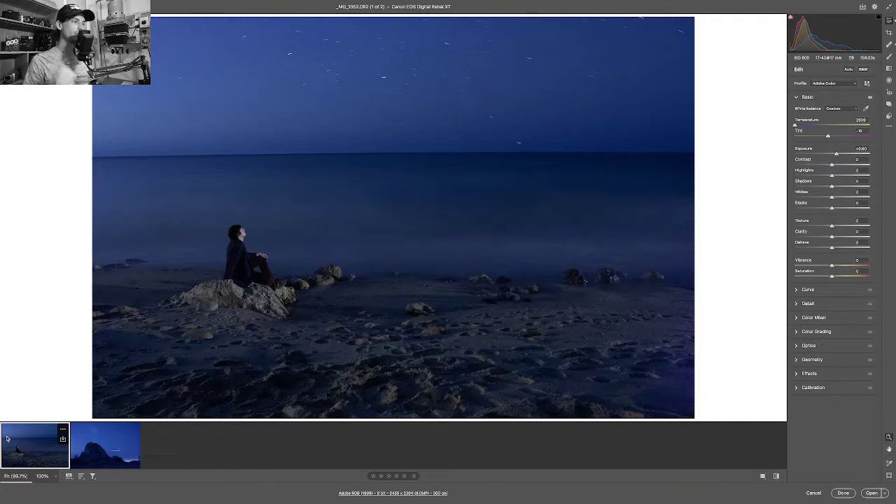
left_click(77, 441)
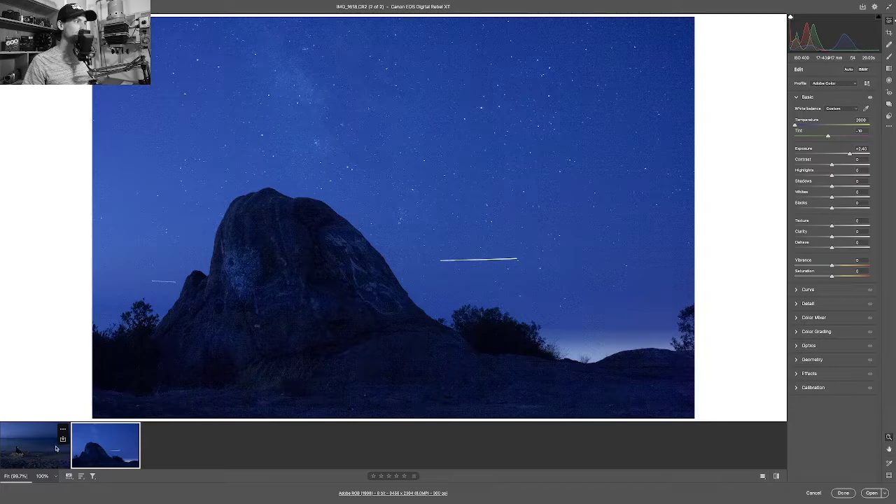
left_click(25, 447)
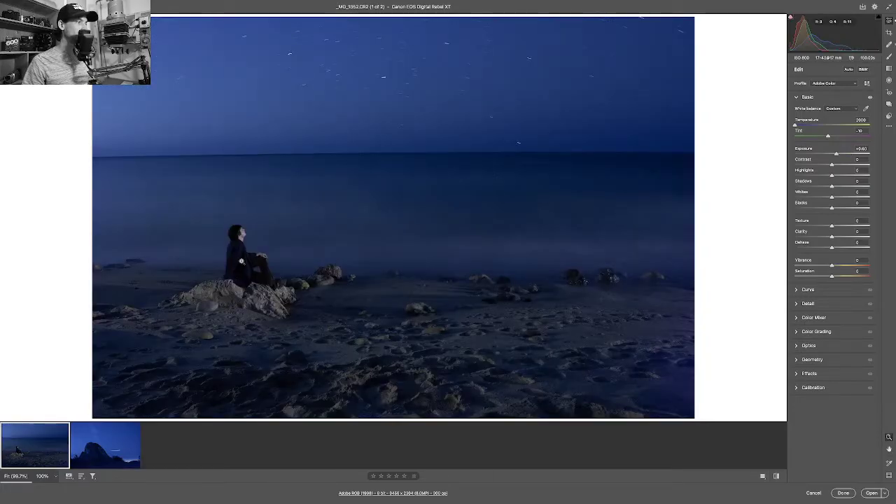
Zoom in to 367% on the seated person and set luminance Noise Reduction to 25.
left_click_drag(242, 262, 333, 275)
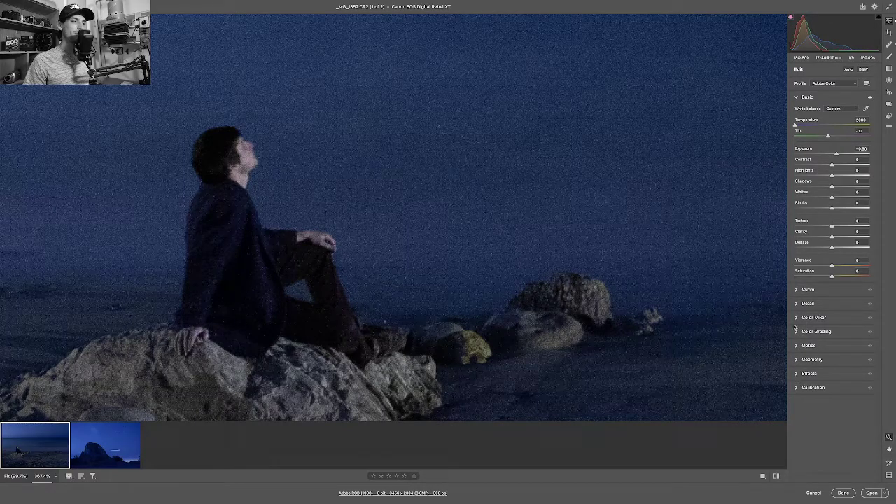
left_click(795, 303)
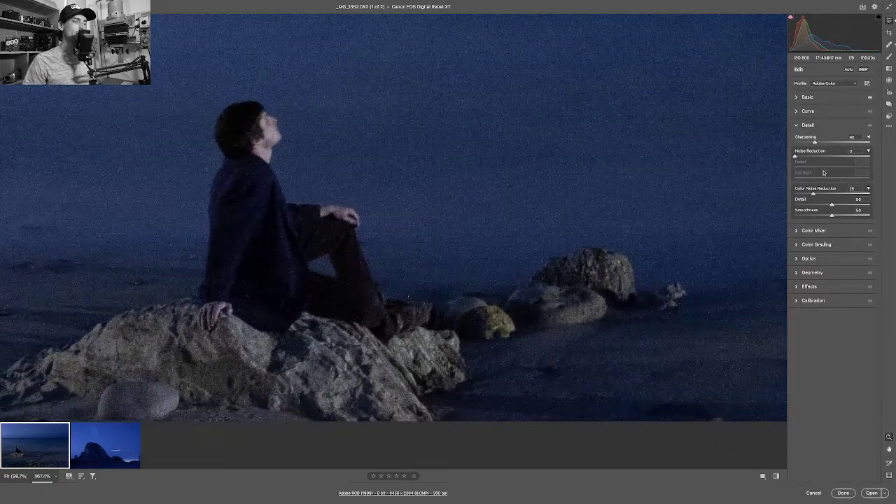
left_click_drag(804, 156, 813, 157)
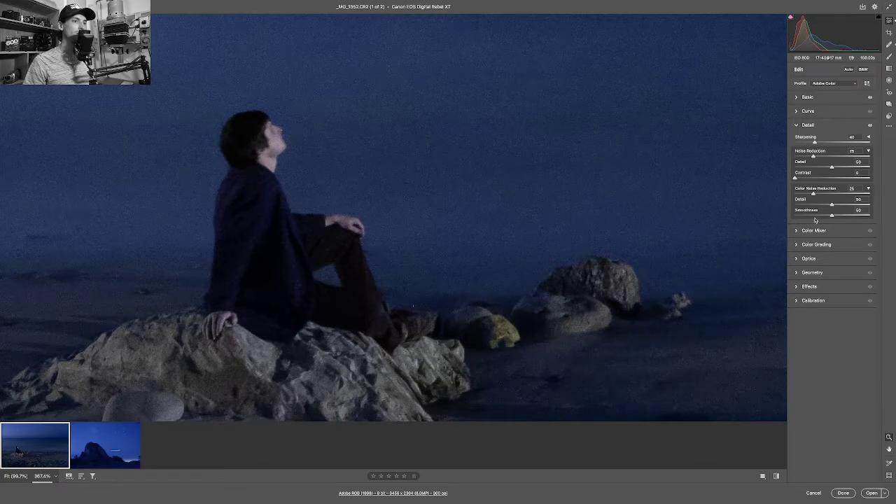
Set Color Noise Reduction to 30 and its Smoothness to 60 on the beach photo.
scroll(620, 220, "right", 5)
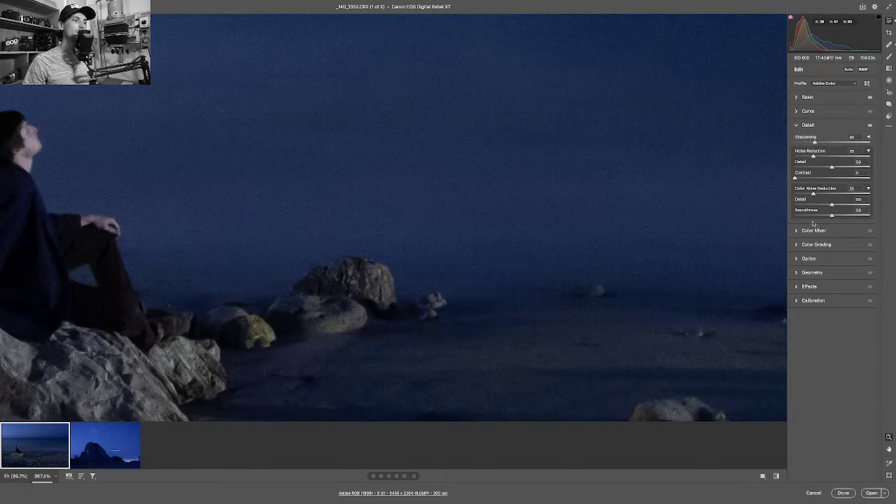
left_click(848, 215)
left_click_drag(848, 216, 839, 217)
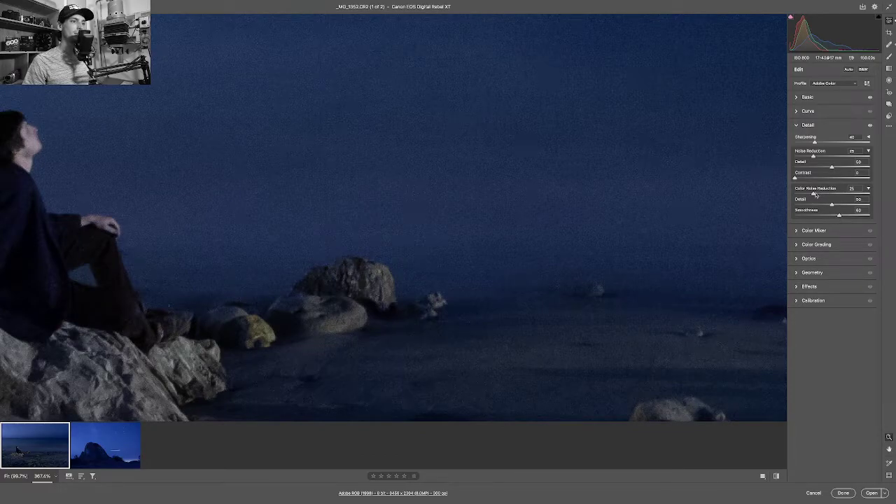
scroll(494, 214, "left", 5)
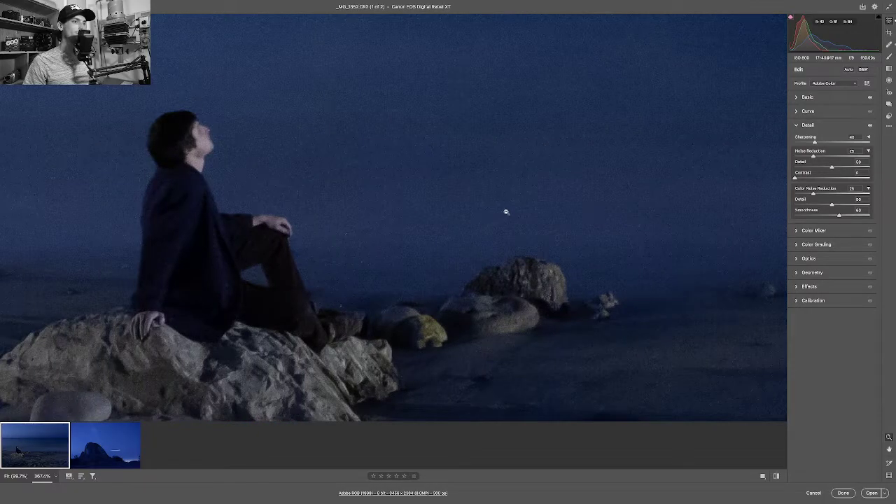
left_click_drag(814, 194, 817, 195)
scroll(510, 222, "up", 3)
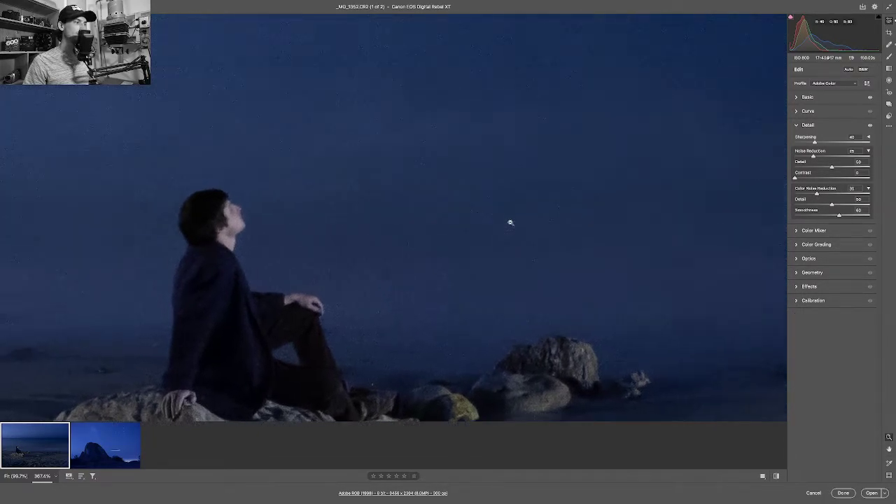
scroll(510, 223, "down", 3)
scroll(510, 223, "left", 3)
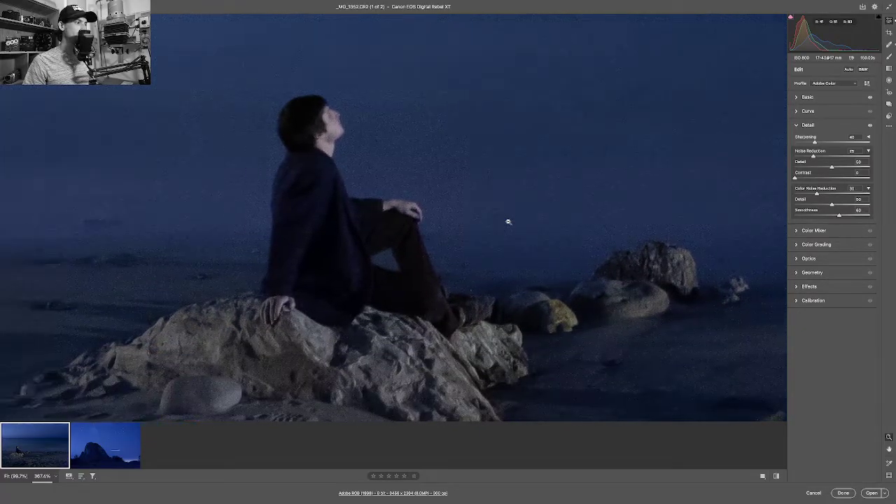
scroll(508, 222, "left", 2)
scroll(508, 222, "up", 2)
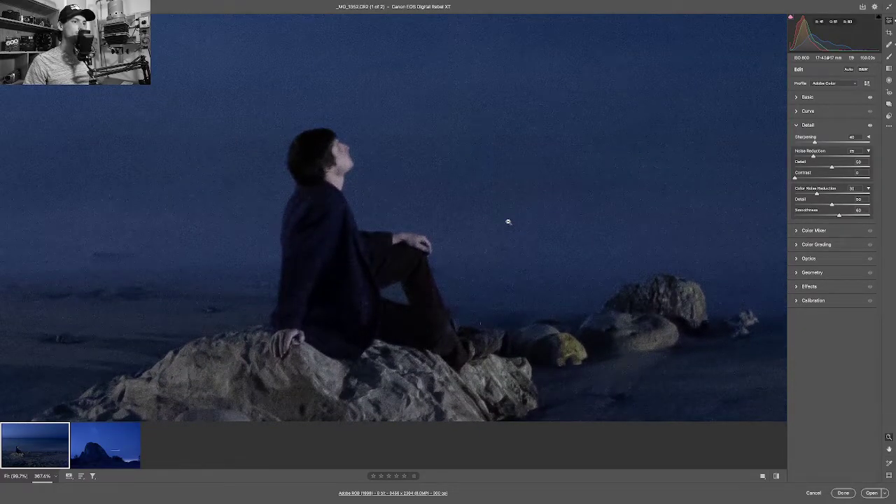
Give the starry rock photo luminance noise reduction 25 and colour noise reduction 30.
left_click(98, 450)
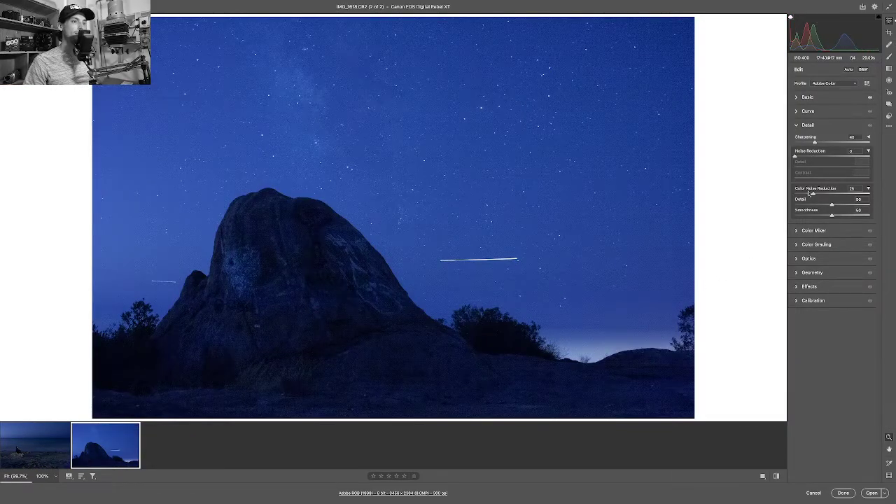
left_click(809, 157)
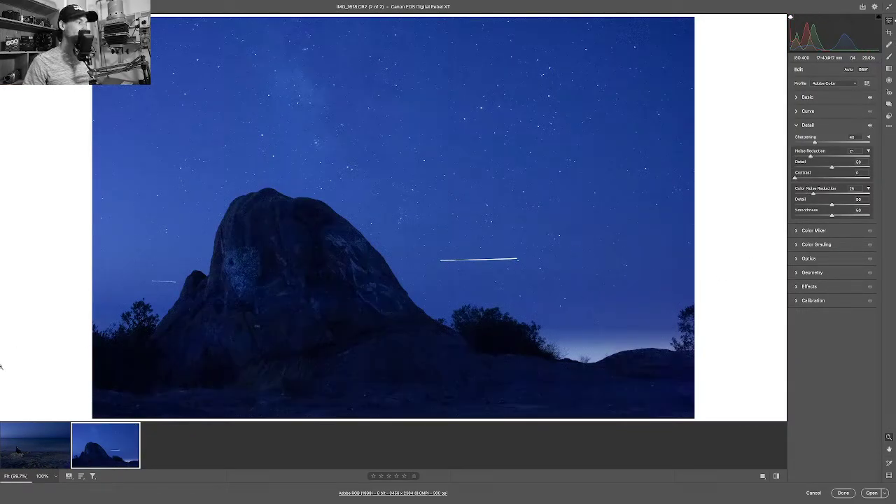
left_click(28, 428)
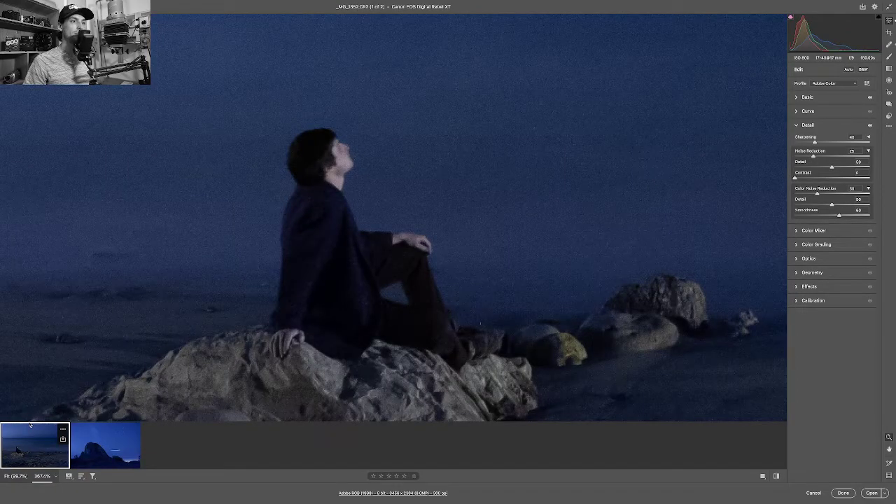
left_click(105, 442)
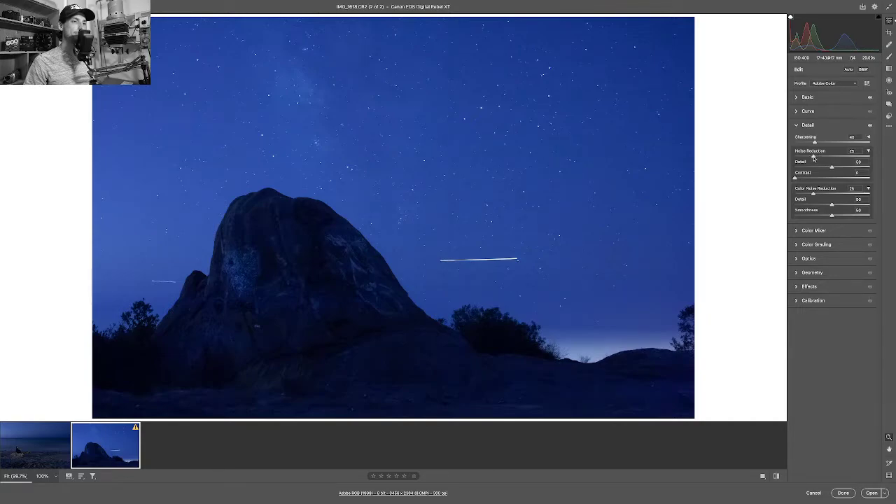
left_click_drag(813, 194, 818, 196)
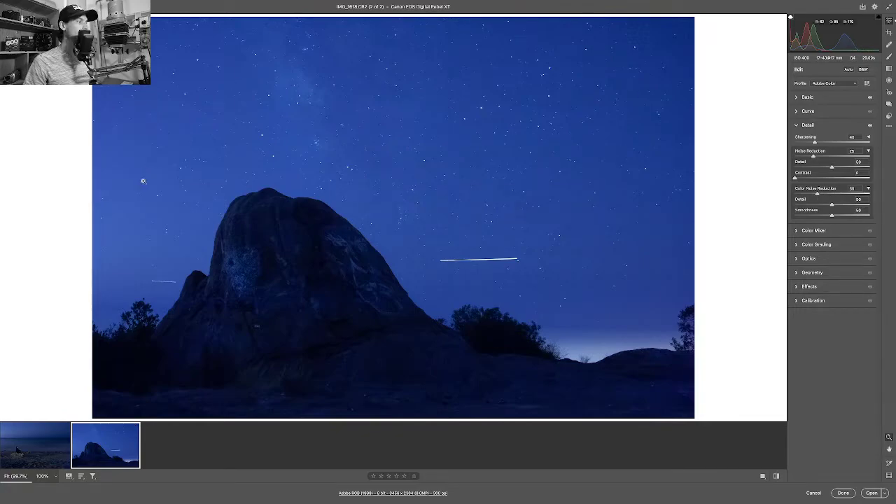
left_click(28, 446)
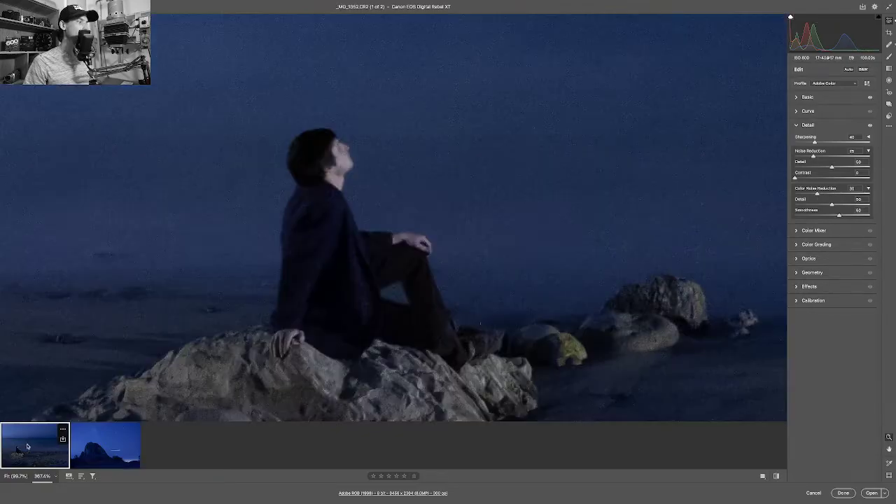
left_click(101, 438)
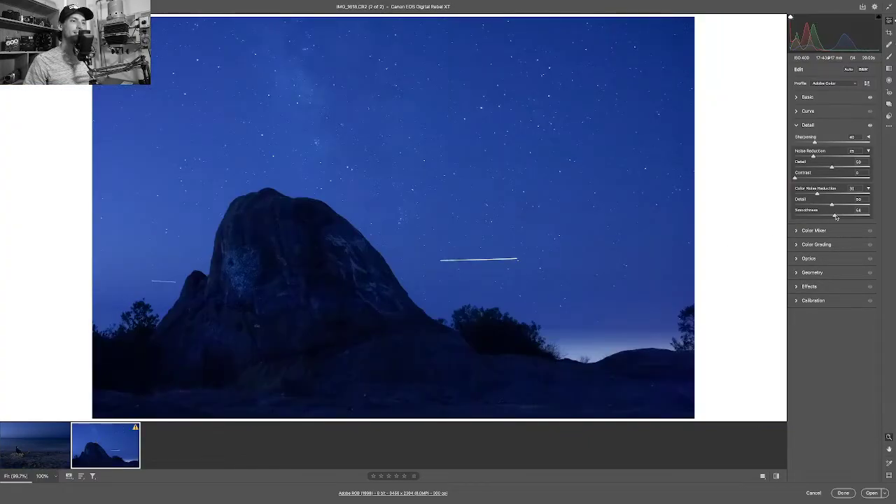
Raise the rock photo's Color Noise Reduction Smoothness to 60, then fit it to view.
left_click_drag(835, 217, 840, 217)
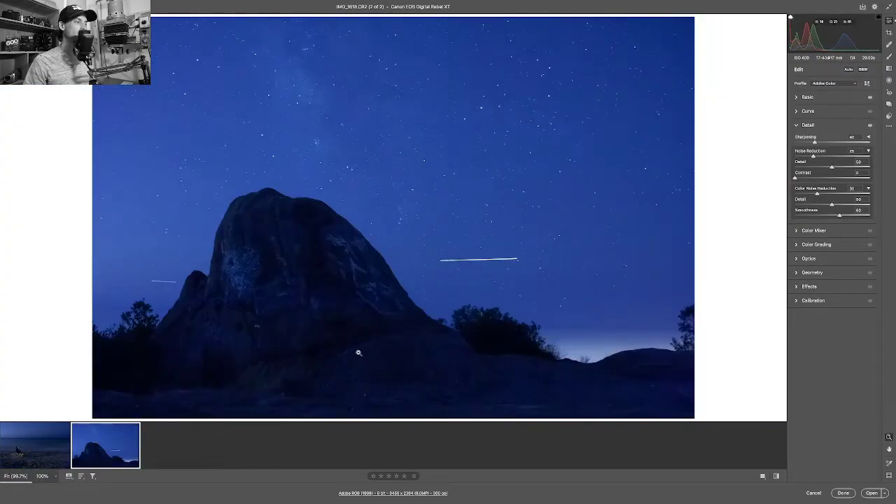
scroll(256, 200, "up", 2)
scroll(256, 199, "up", 10)
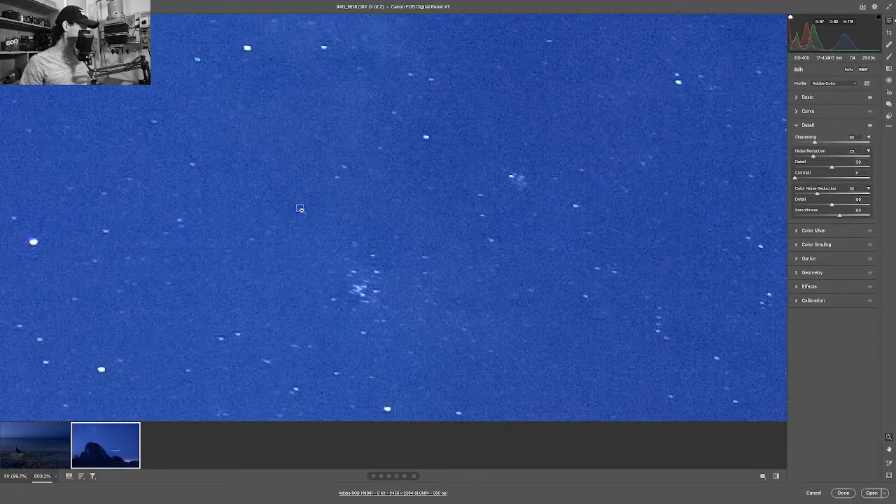
key("ctrl+0")
left_click(32, 434)
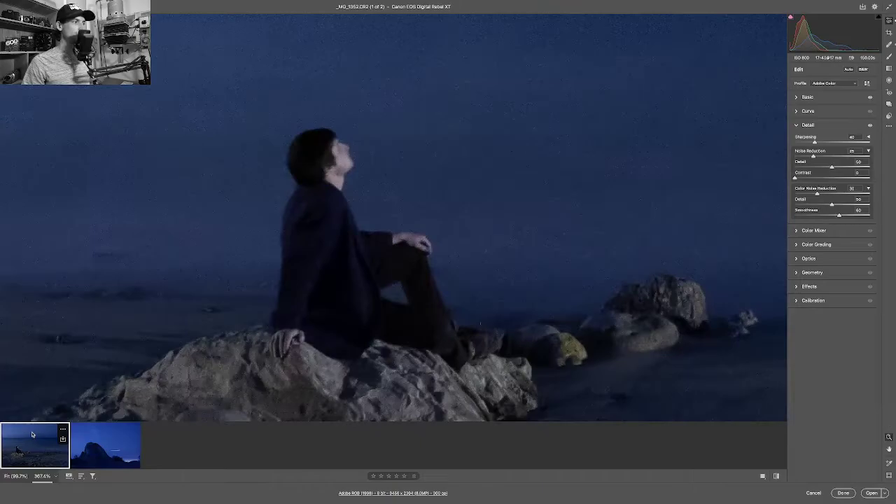
left_click(92, 434)
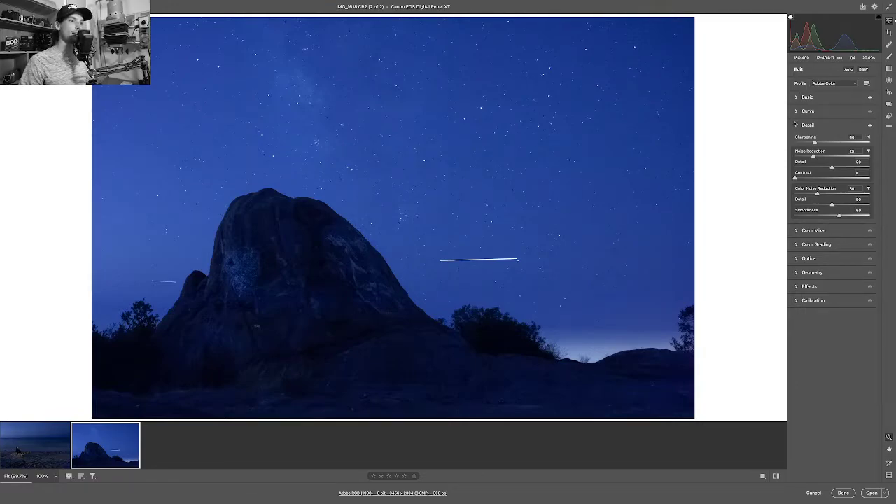
left_click(799, 97)
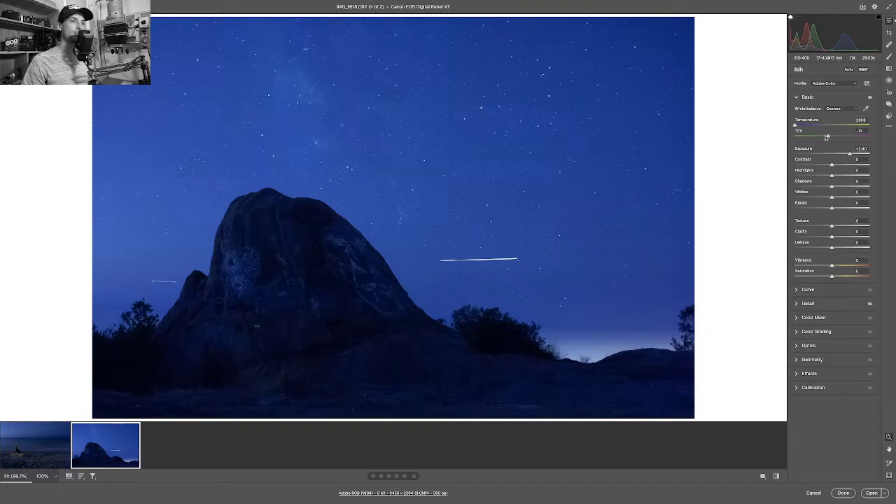
Shift the rock photo's tint slightly toward green and set the beach photo's Tint to -12.
left_click_drag(829, 137, 825, 138)
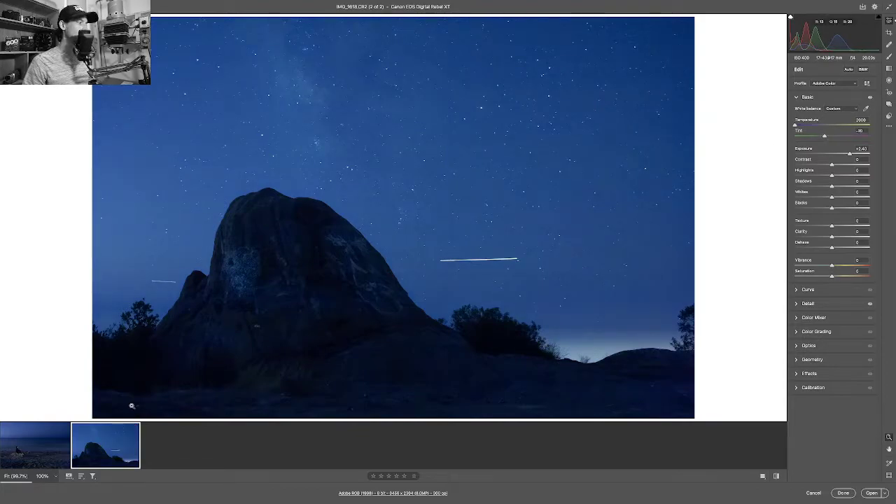
left_click(27, 440)
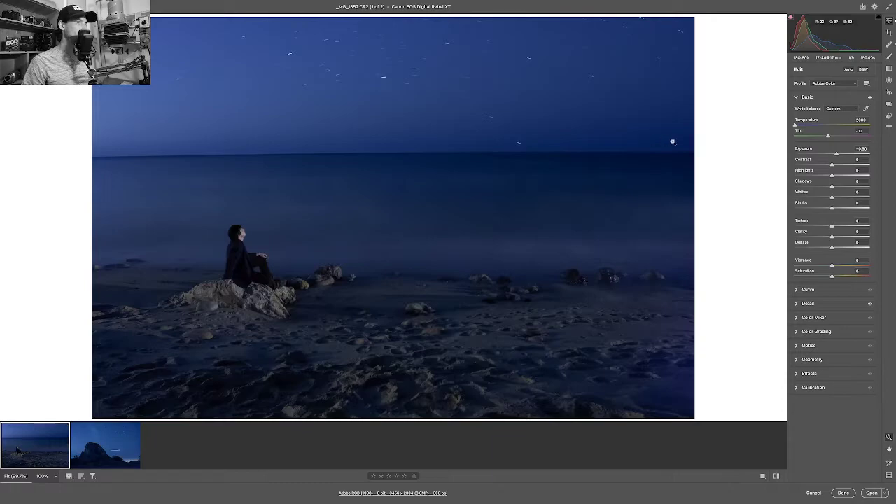
left_click_drag(826, 137, 826, 137)
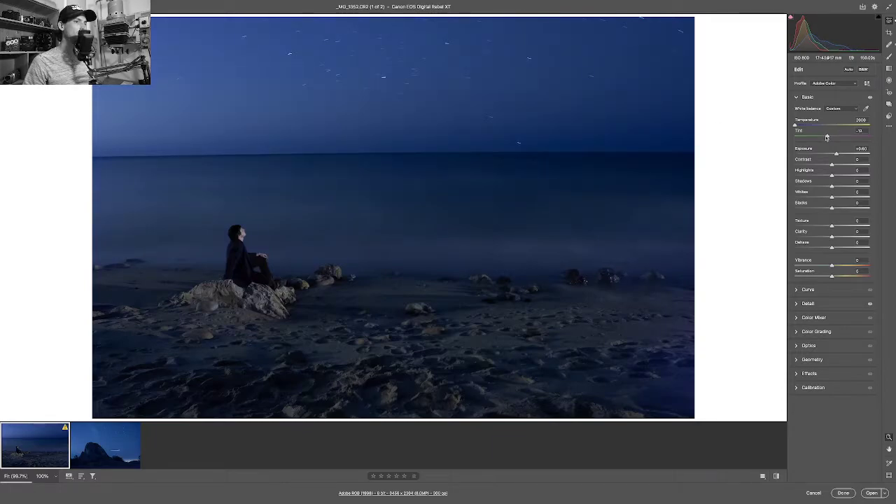
Compare the two photos, then select both filmstrip thumbnails together.
left_click(91, 455)
key("Left")
key("Right")
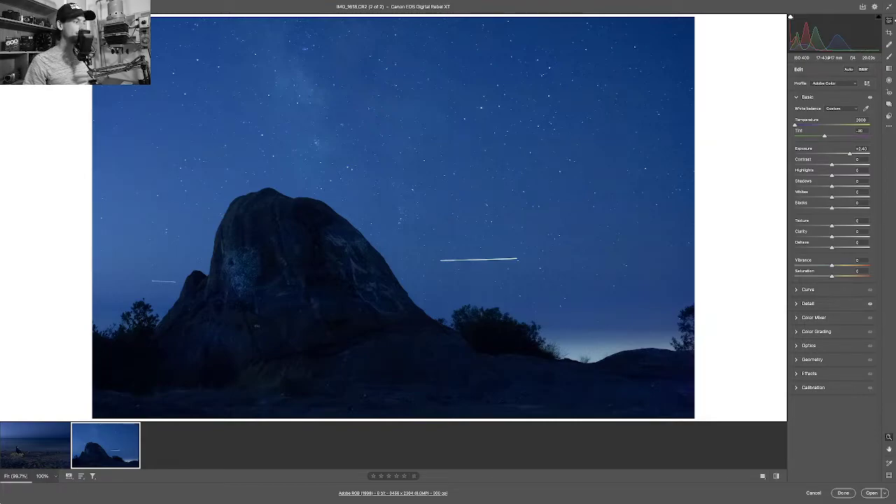
left_click(51, 454)
left_click(80, 452)
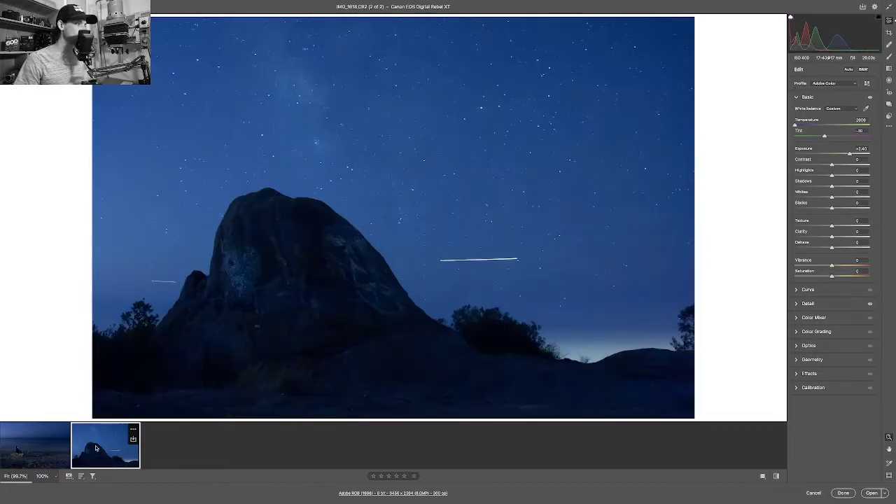
left_click(63, 437)
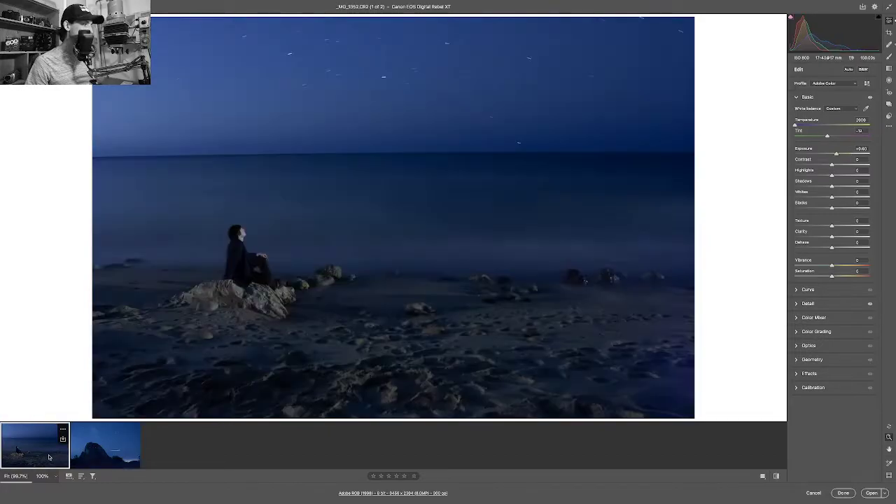
left_click(98, 454, "shift")
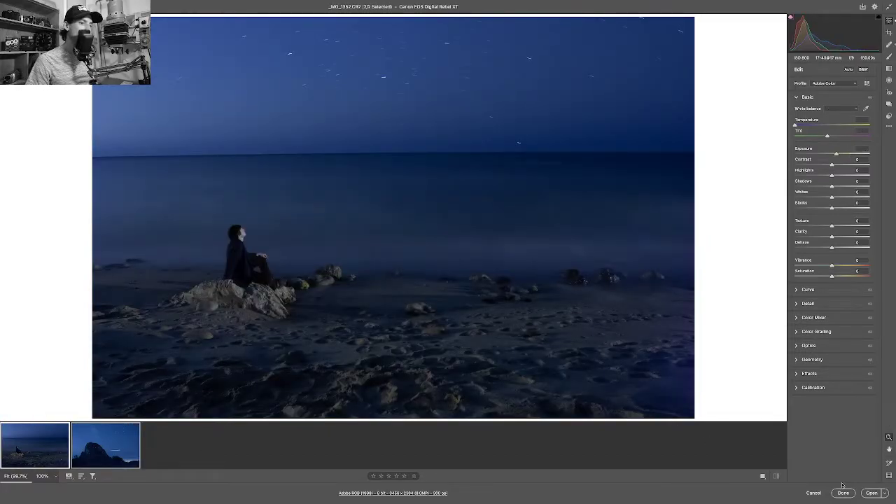
Bring both edited photos into Photoshop and cycle between the two documents to the beach scene.
left_click(871, 493)
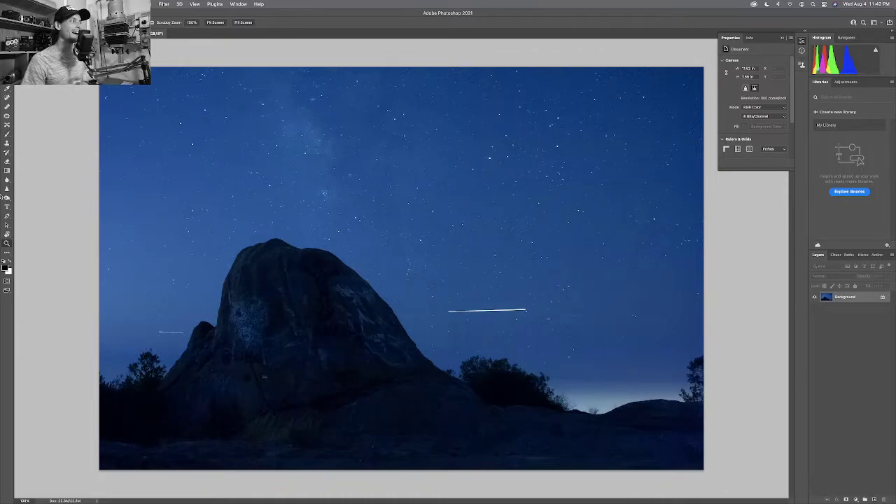
key("ctrl+Tab")
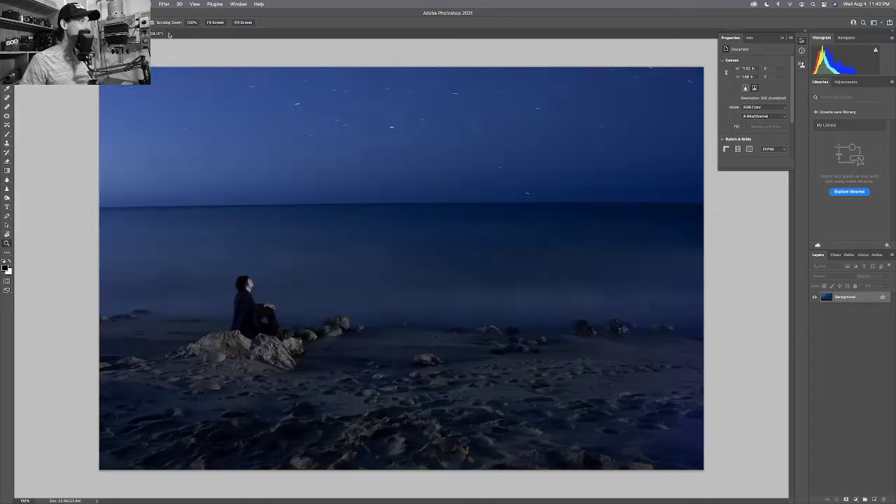
key("ctrl+Tab")
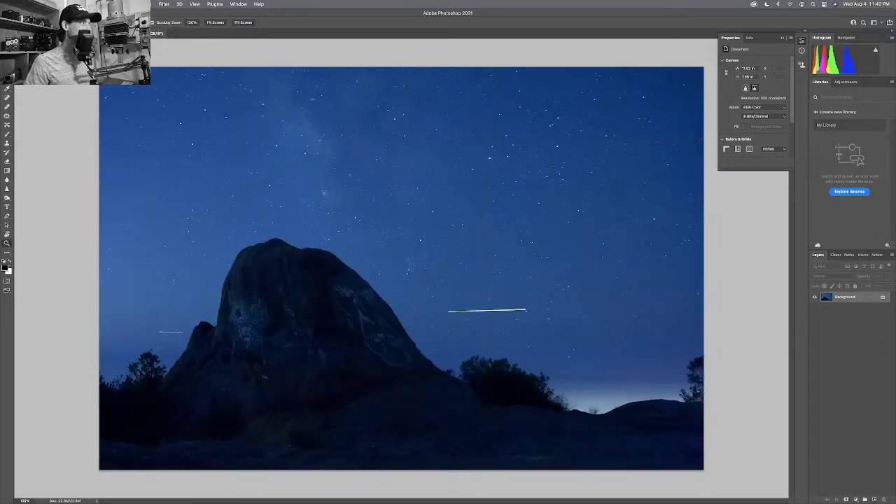
key("ctrl+Tab")
key("ctrl+Tab")
key("ctrl+Tab")
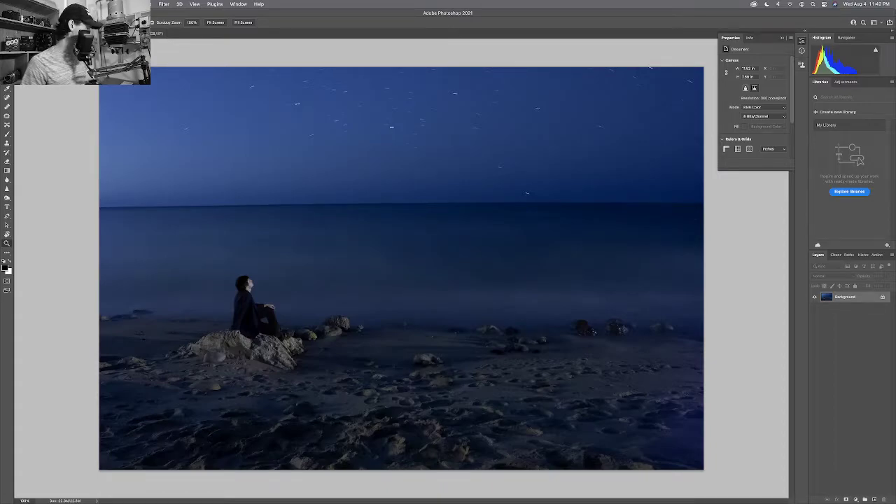
key("c")
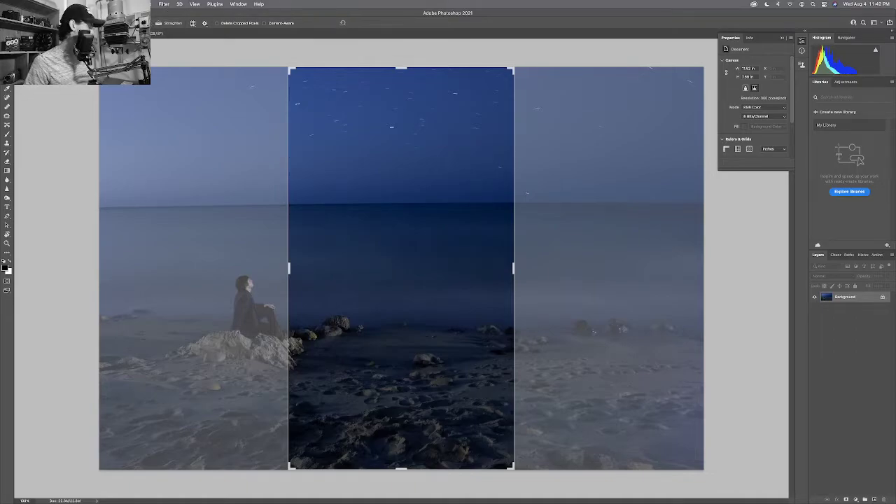
key("Escape")
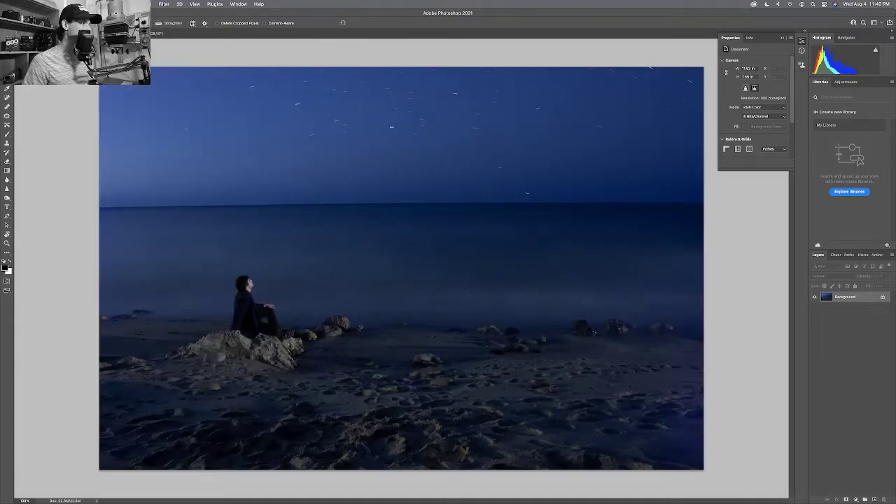
key("c")
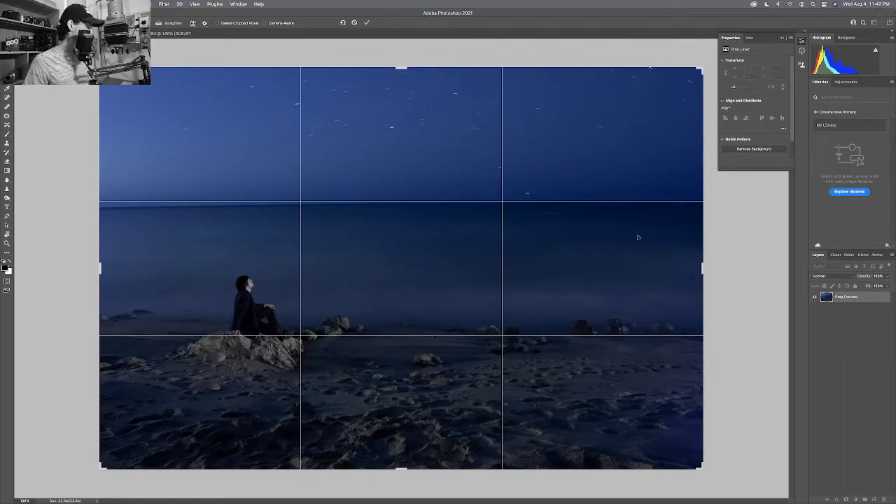
key("o")
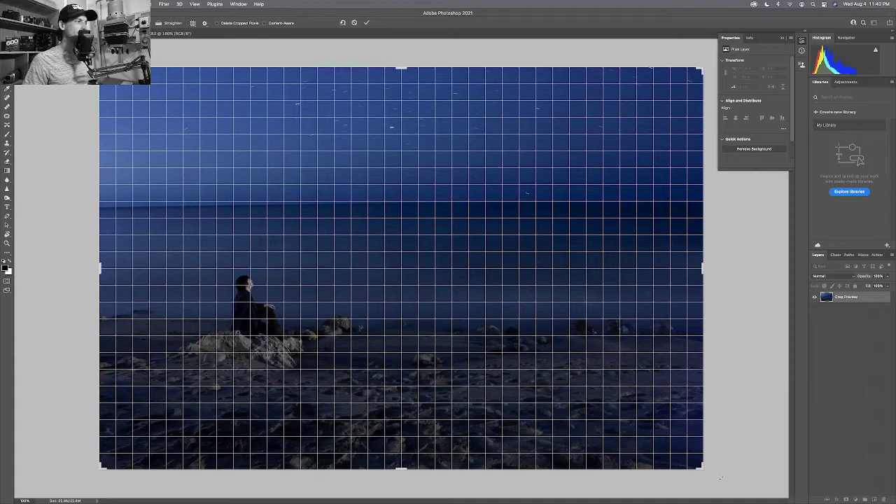
left_click_drag(718, 480, 717, 481)
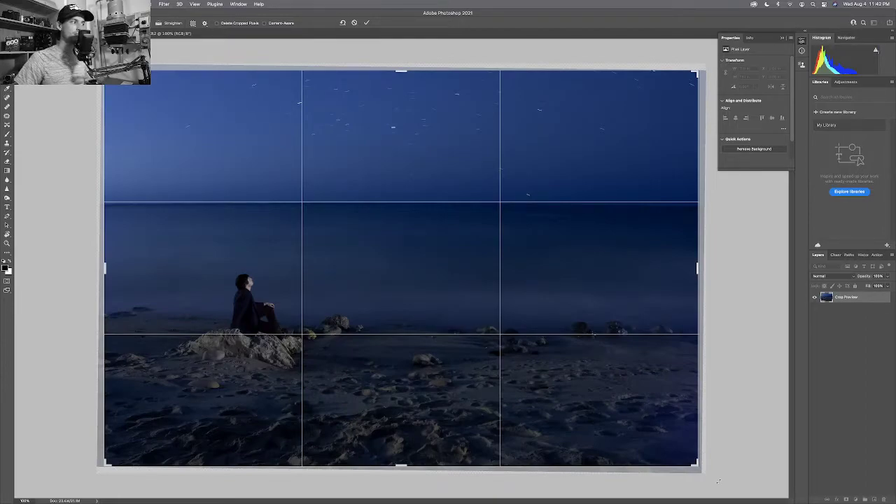
left_click_drag(718, 481, 709, 473)
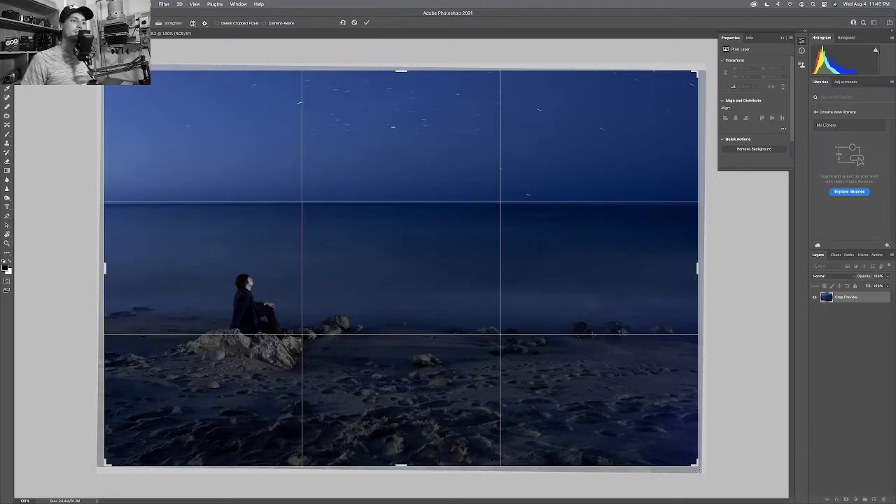
Cancel the crop and close both Photoshop documents without saving.
key("Escape")
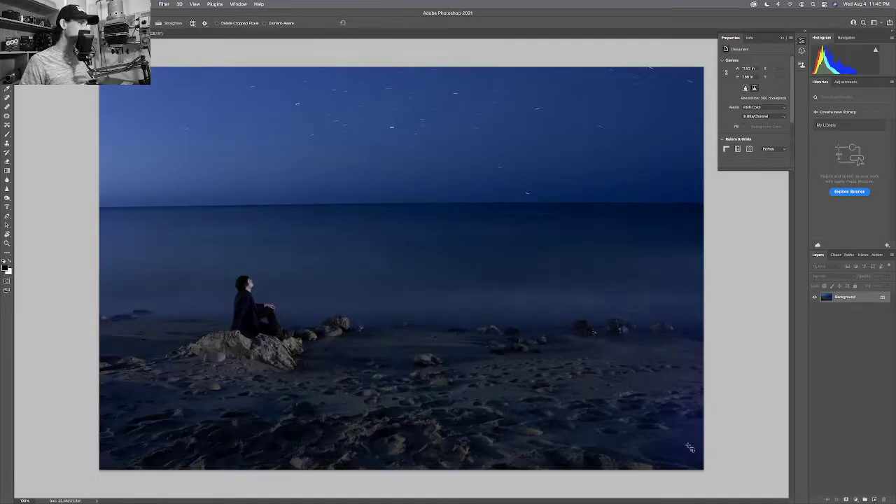
key("super+w")
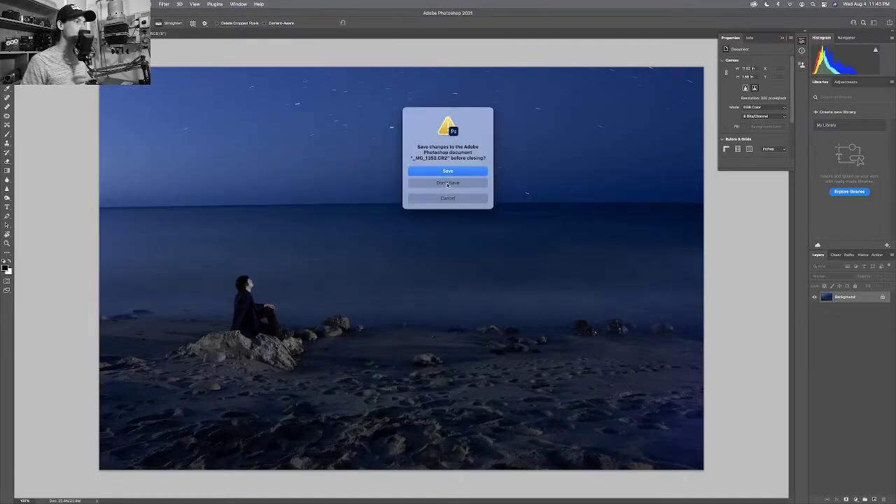
left_click(448, 185)
key("super+w")
left_click(434, 183)
Reopen both raw photos from Bridge in Camera Raw, showing the beach photo.
key("super+Tab")
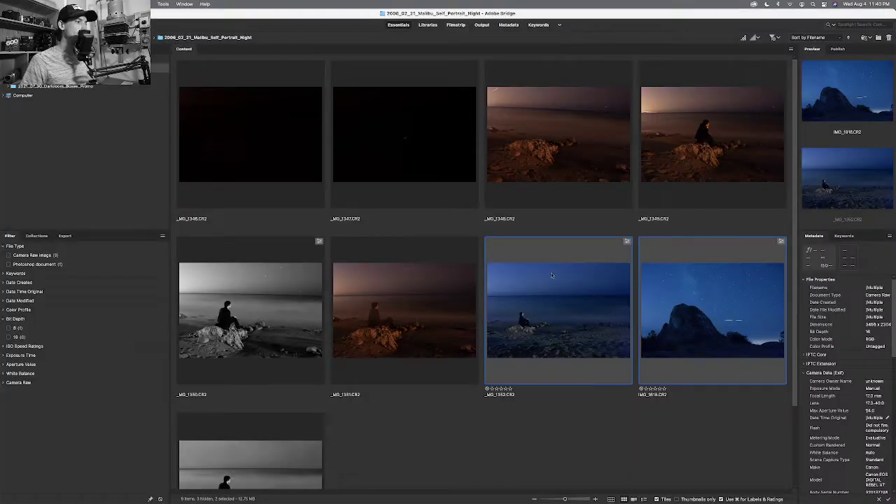
double_click(551, 275)
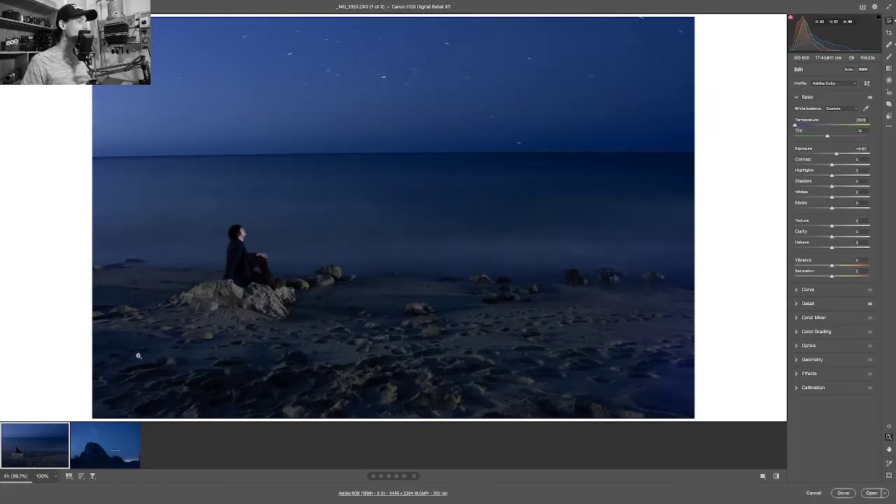
left_click(97, 457)
left_click(20, 458)
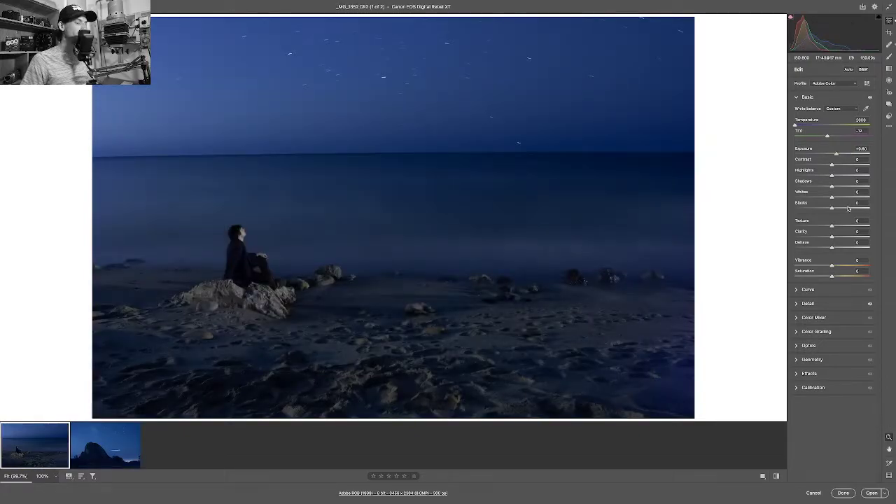
Rotate the beach photo to about +0.5 in Manual Transformations and enable Constrain Crop.
left_click(797, 361)
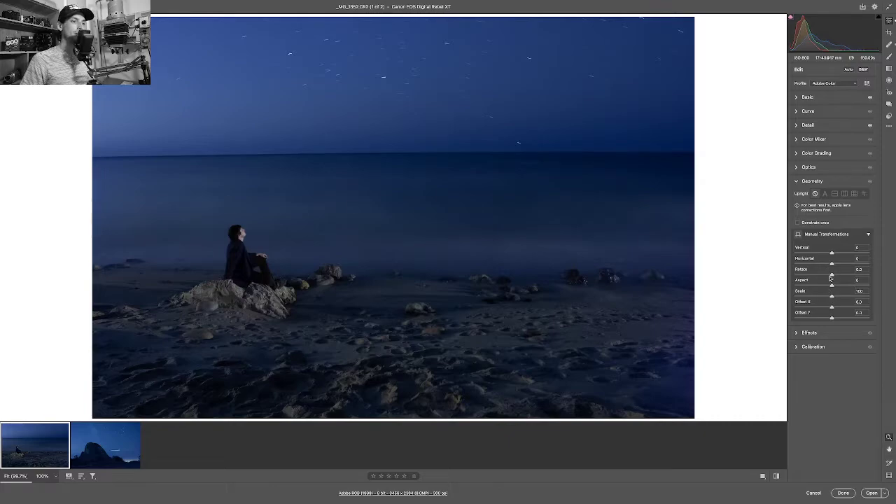
left_click_drag(831, 274, 833, 276)
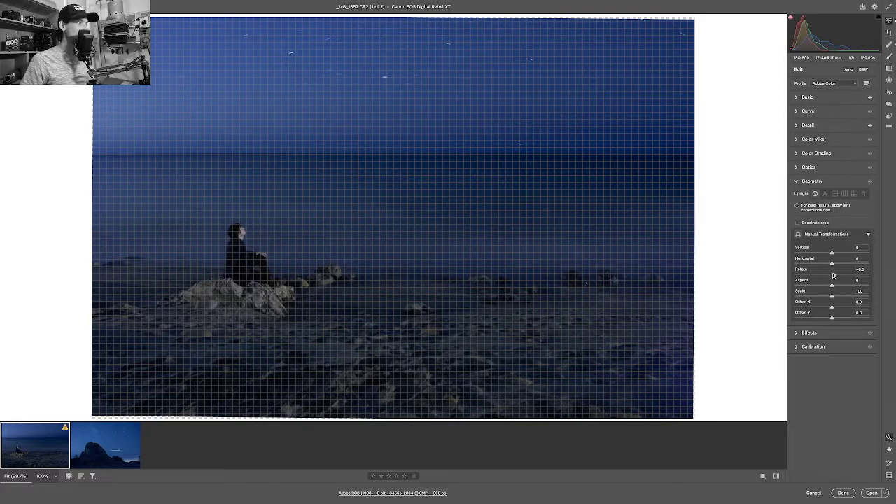
left_click_drag(833, 275, 832, 275)
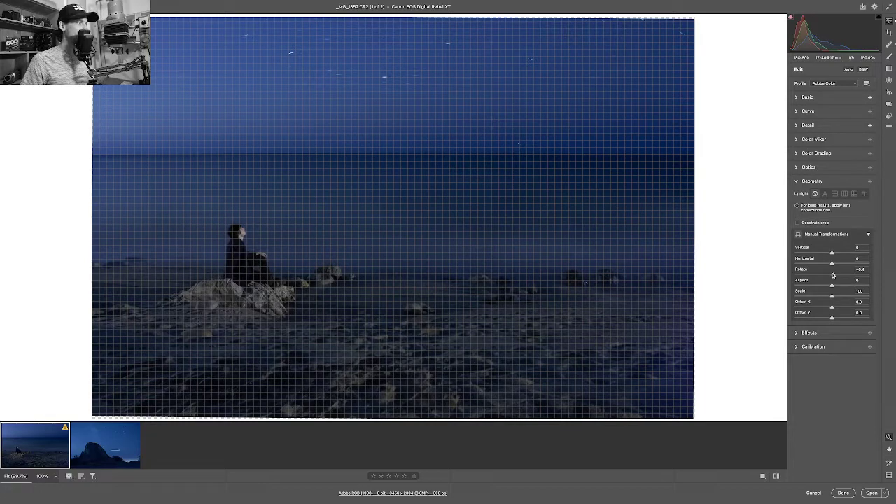
left_click_drag(833, 275, 832, 275)
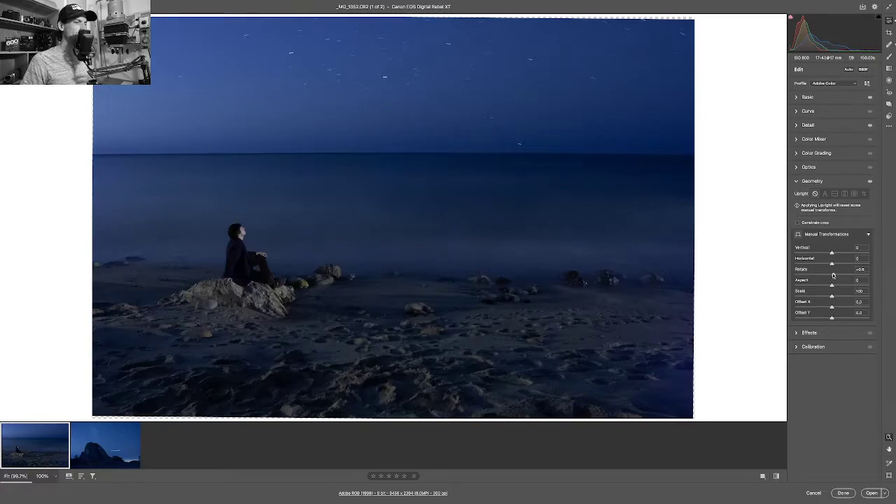
left_click_drag(833, 275, 832, 275)
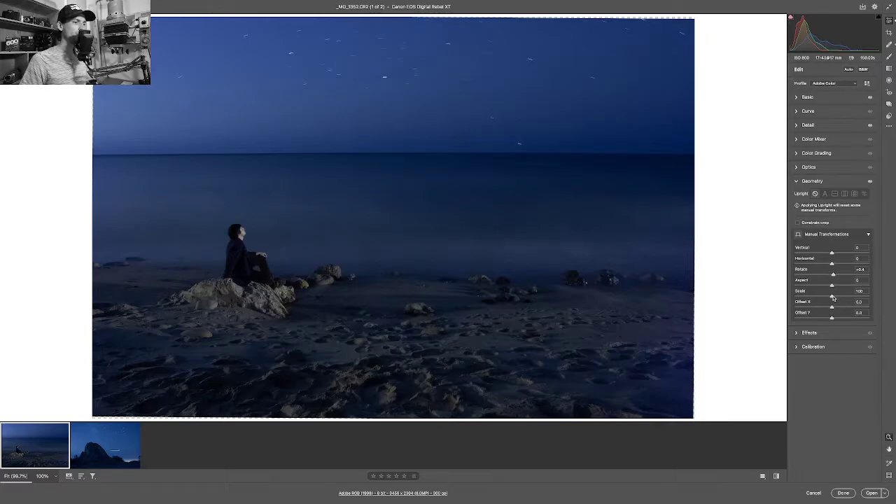
left_click_drag(833, 298, 832, 298)
left_click(798, 223)
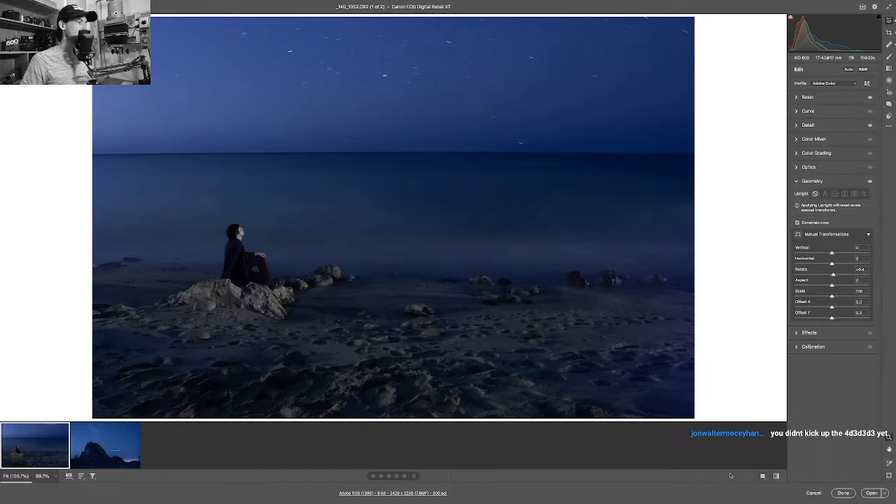
Bring both selected photos into Photoshop and cycle to the leveled beach scene, leaving the Crop tool.
left_click(112, 449, "shift")
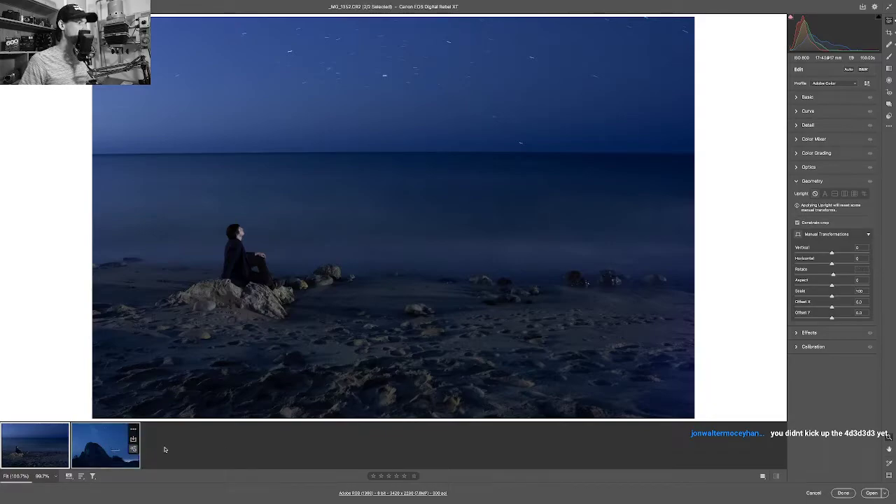
left_click(871, 493)
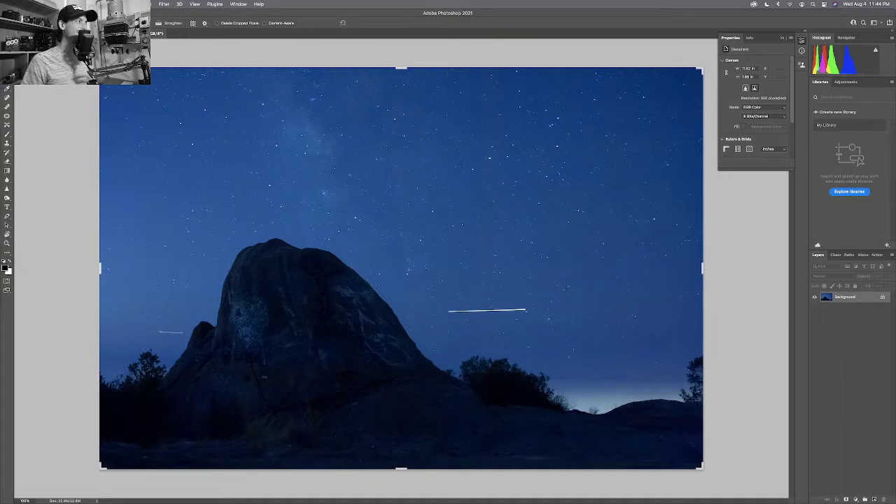
key("ctrl+Tab")
key("ctrl+Tab")
key("ctrl+Tab")
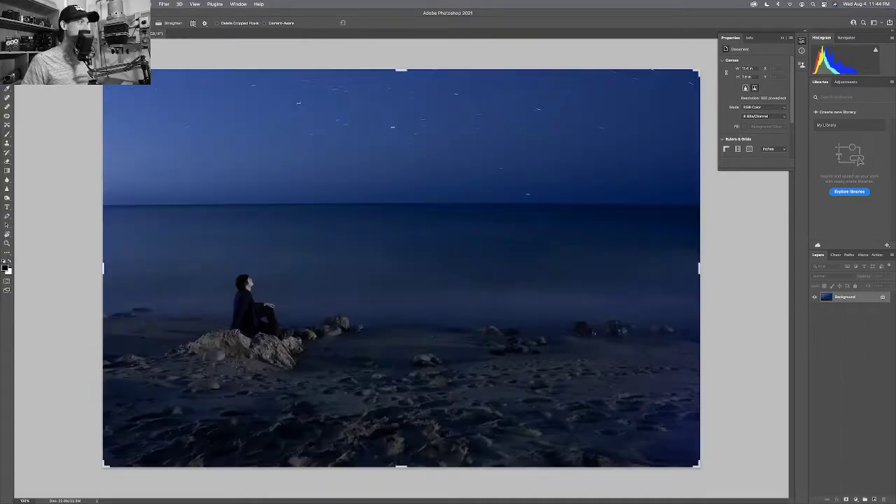
key("ctrl+Tab")
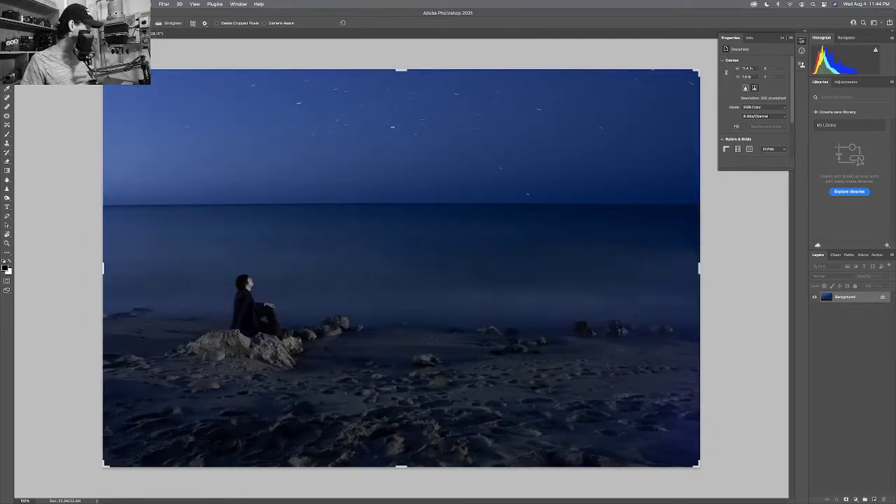
key("a")
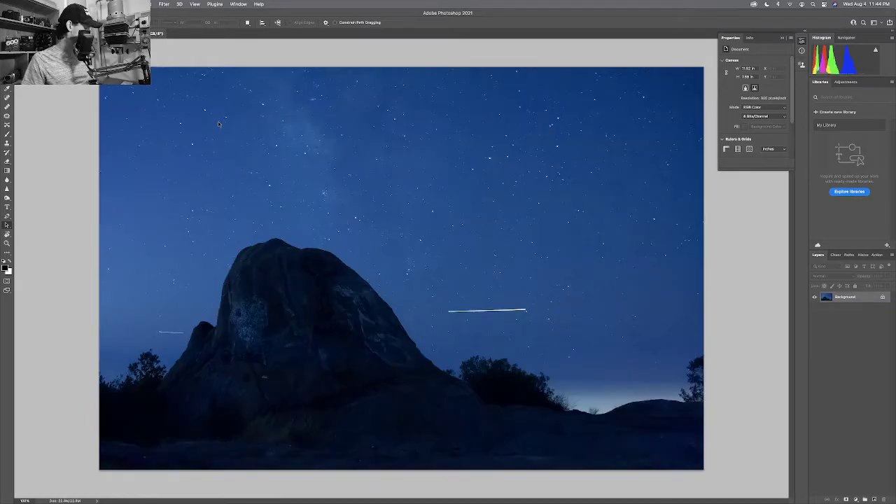
Drag the rock-and-stars photo into the beach document as Layer 1 and add a reveal-all mask.
key("v")
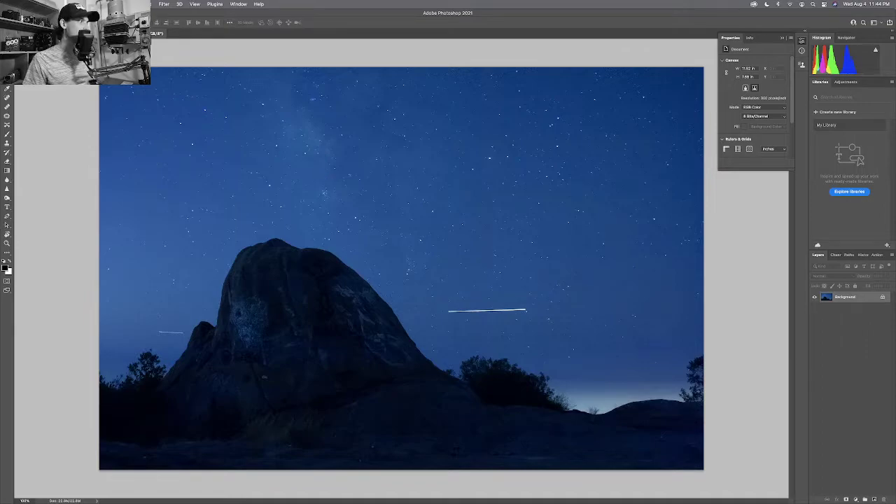
left_click_drag(77, 33, 410, 273)
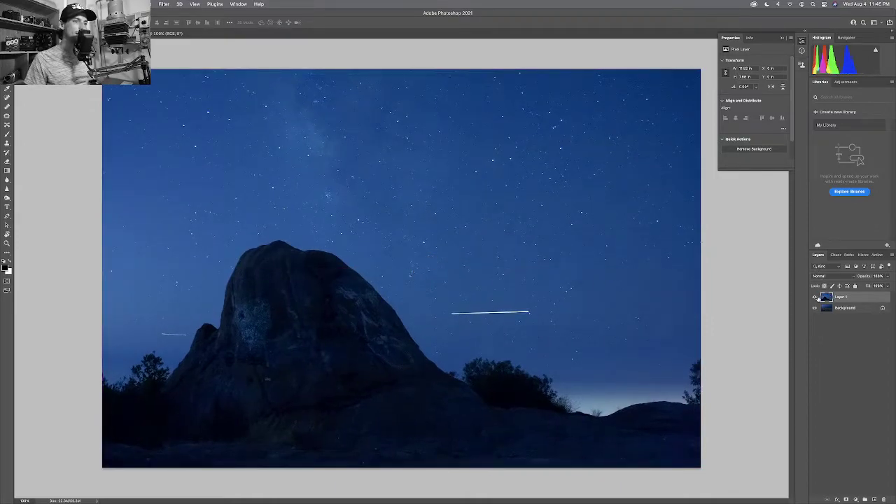
left_click(845, 499)
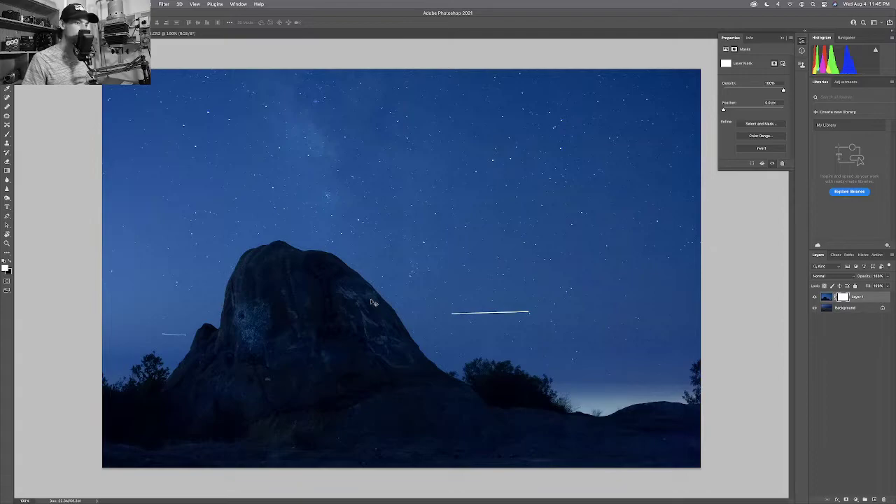
With Layer 1 hidden, marquee the beach sky to the horizon, invert it, then show Layer 1.
key("m")
left_click_drag(102, 69, 759, 240)
left_click(845, 308)
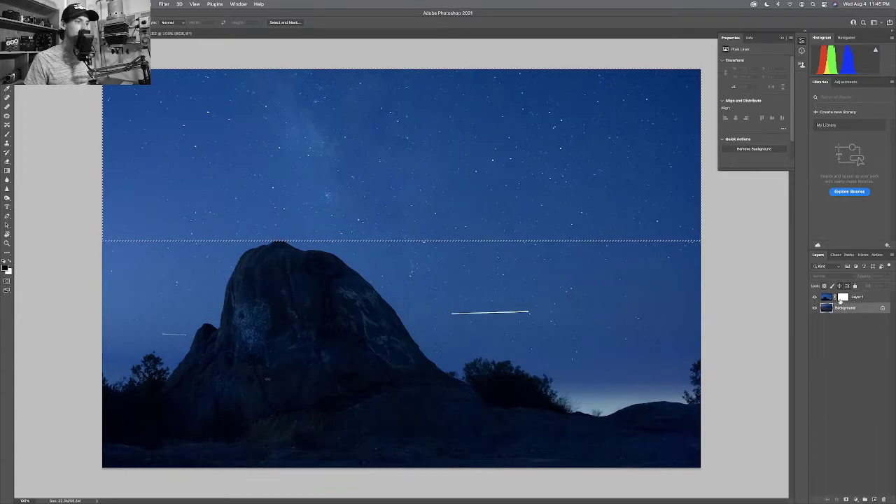
left_click(816, 298)
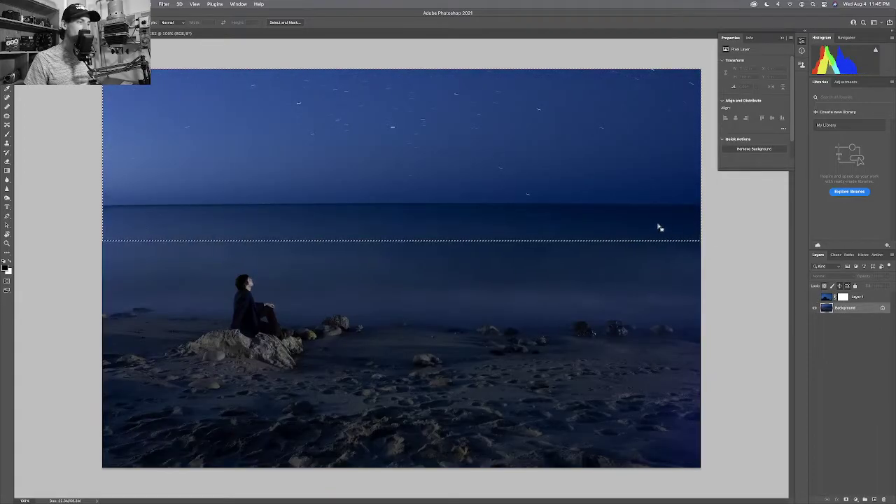
key("ctrl+d")
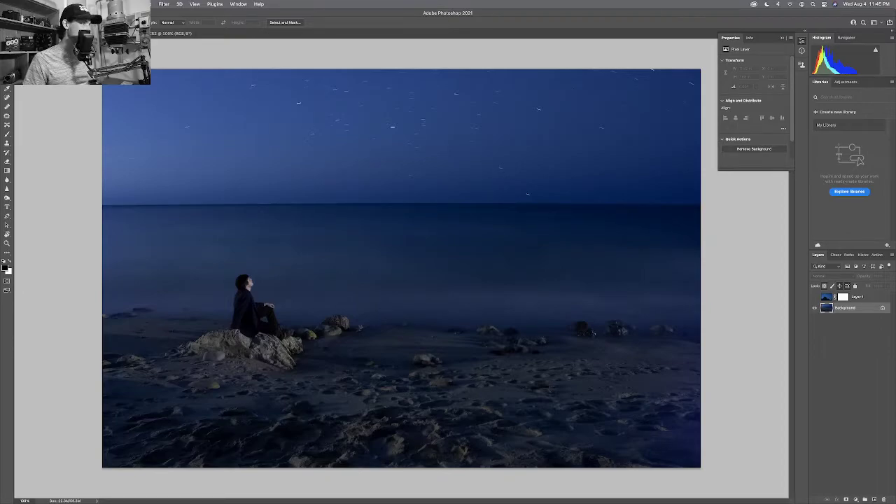
left_click_drag(102, 69, 766, 207)
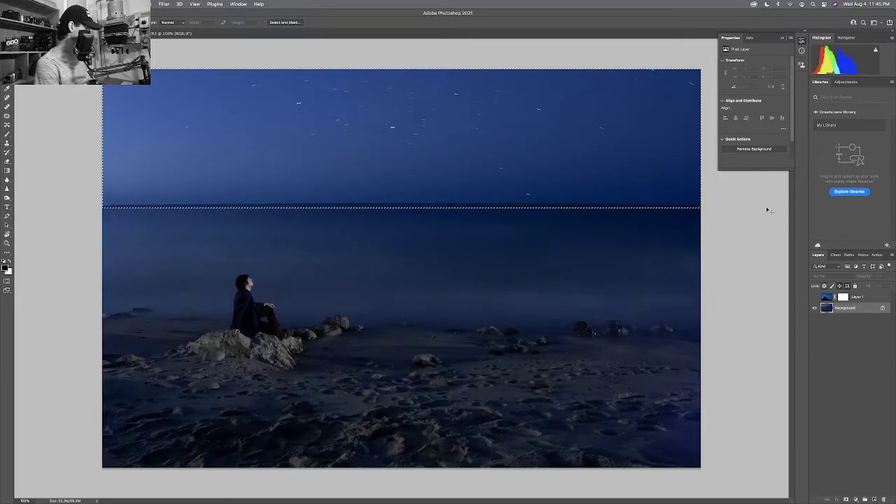
key("super+shift+i")
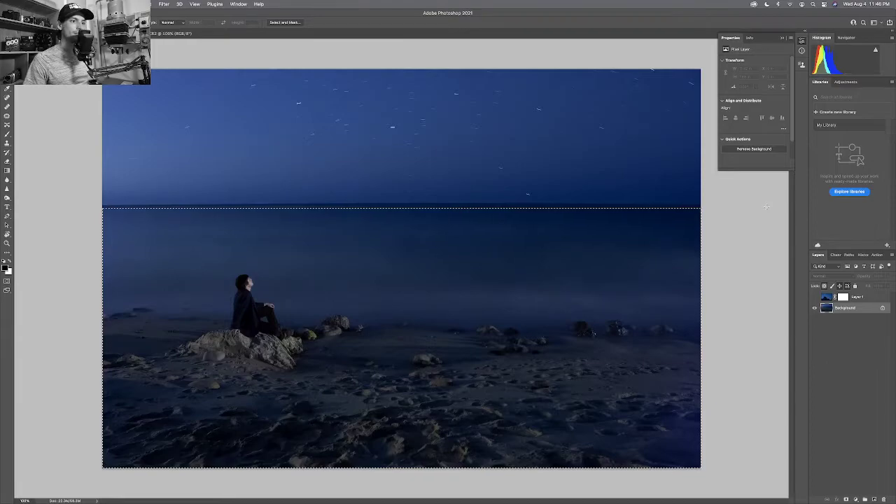
left_click(814, 297)
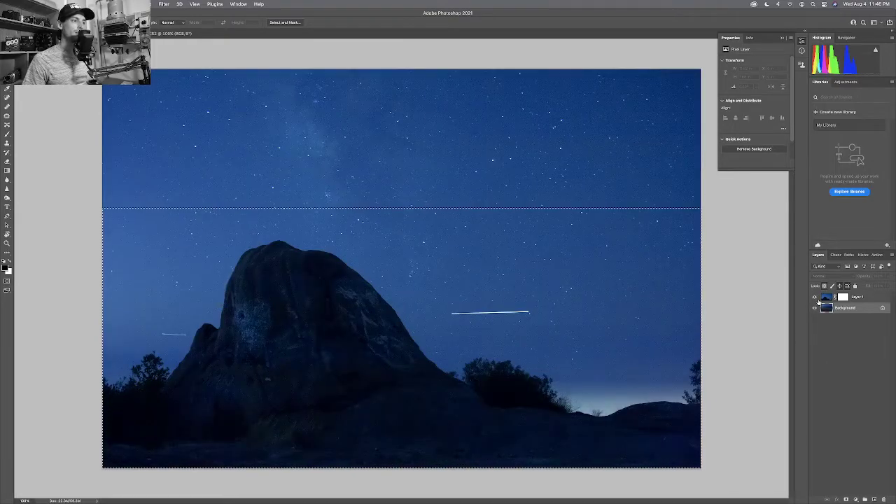
Cancel an accidental crop and move the image back into place.
key("b")
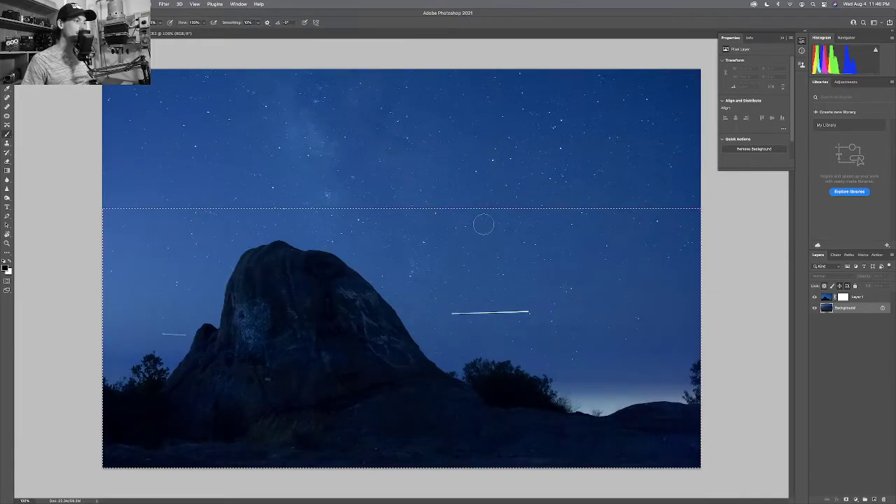
key("c")
left_click_drag(385, 224, 401, 268)
key("super+space")
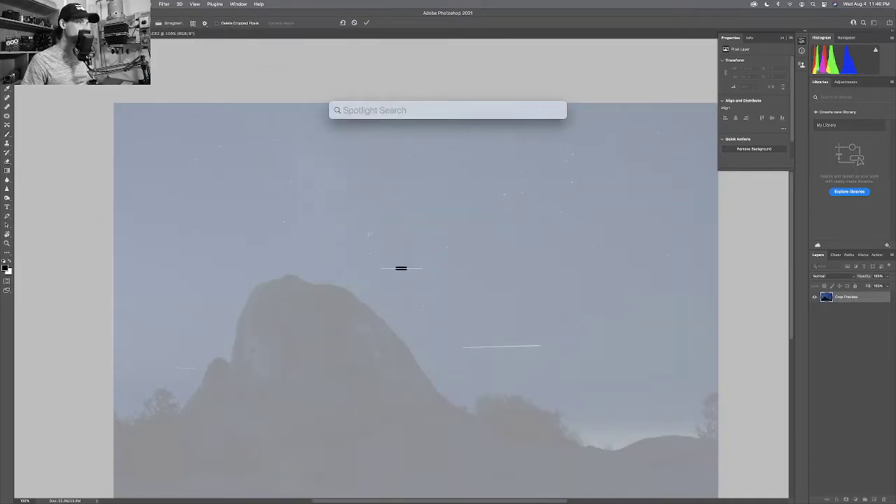
key("Escape")
left_click_drag(400, 268, 371, 238)
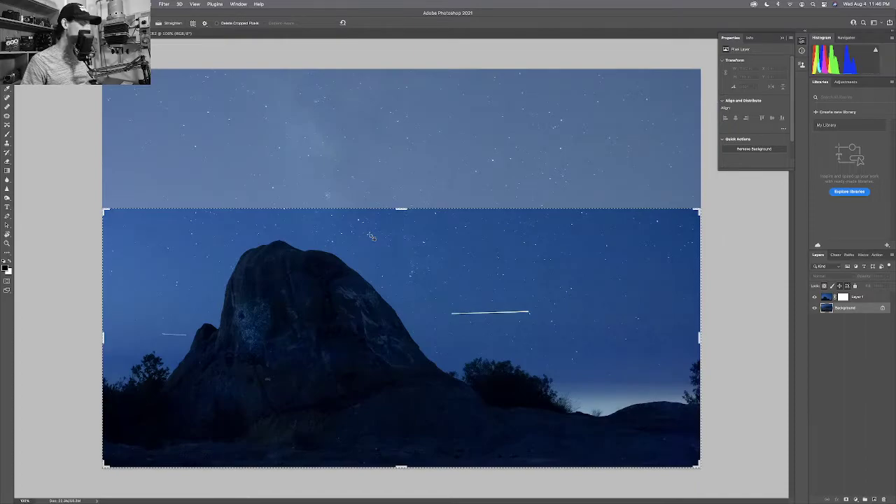
key("Escape")
Paint black on Layer 1's mask across the lower sky, then undo back past the mask.
key("b")
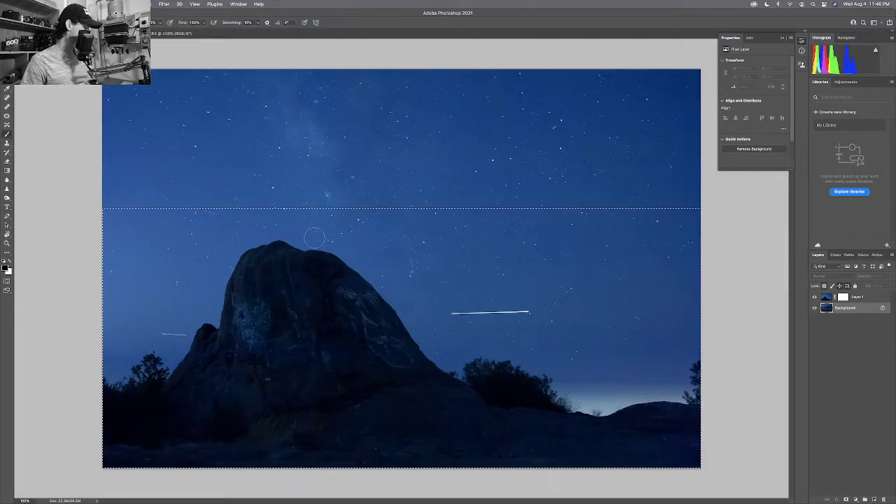
key("x")
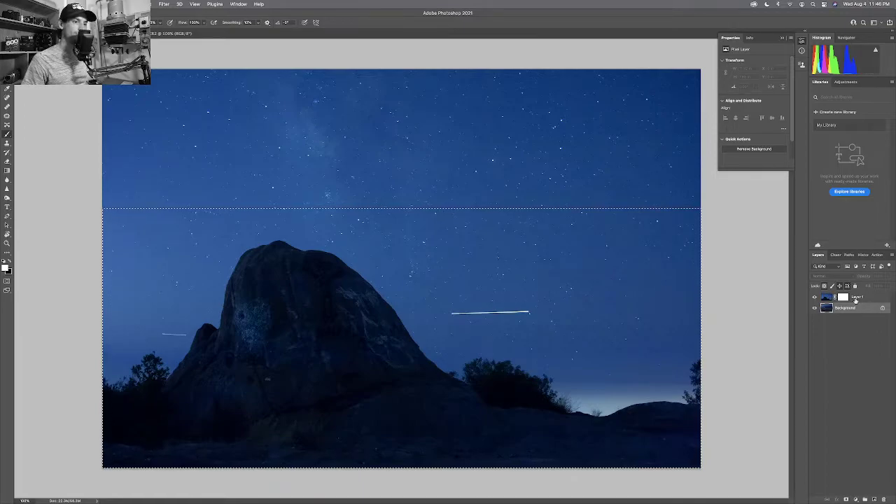
left_click(843, 297)
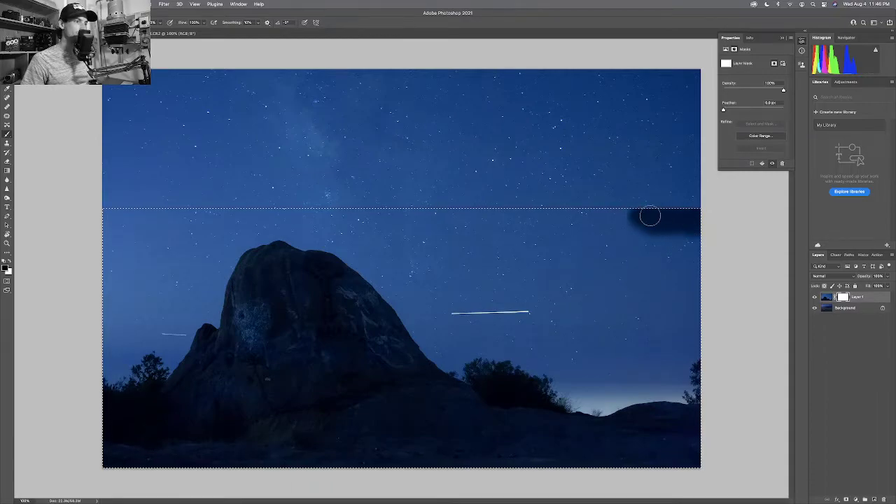
mouse_move(649, 217)
left_mouse_down()
mouse_move(514, 213)
mouse_move(568, 217)
mouse_move(327, 246)
mouse_move(578, 240)
mouse_move(609, 252)
left_mouse_up()
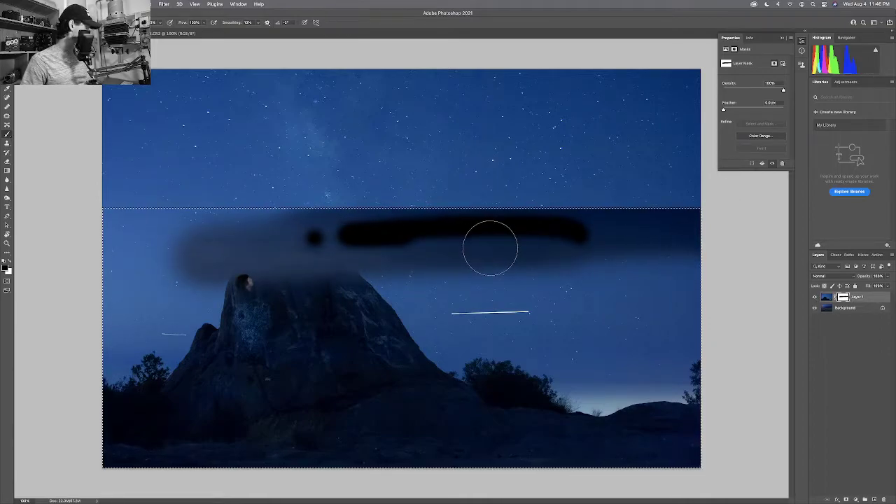
key("super+z")
key("super+z")
key("super+z")
key("super+z")
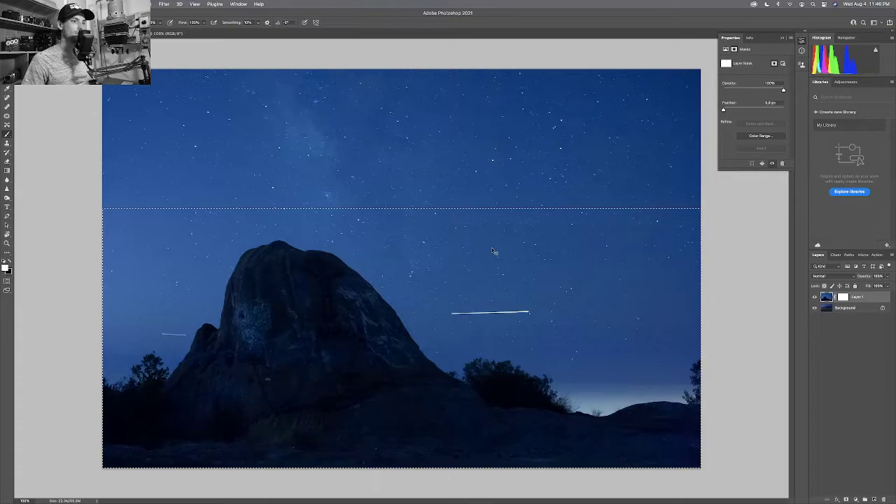
key("super+z")
key("super+z")
key("super+z")
key("super+z")
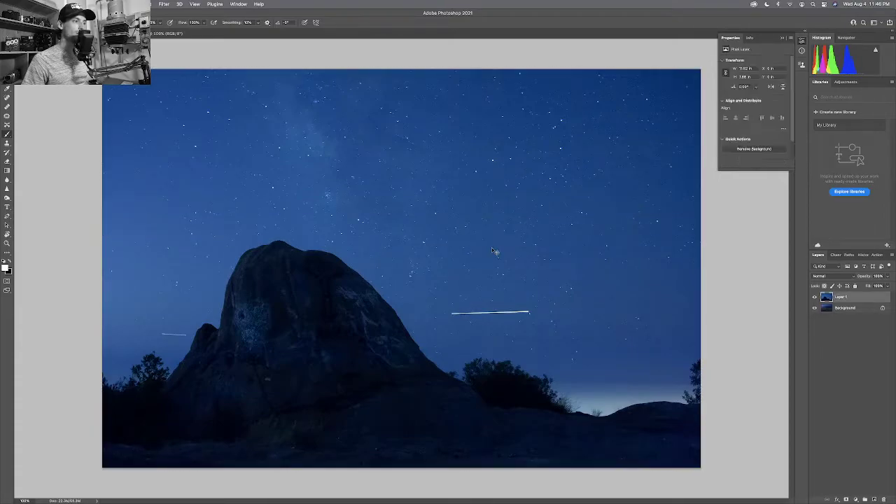
Restore the sky selection, invert it, and paint black on Layer 1's mask over the beach.
key("super+shift+z")
key("super+shift+z")
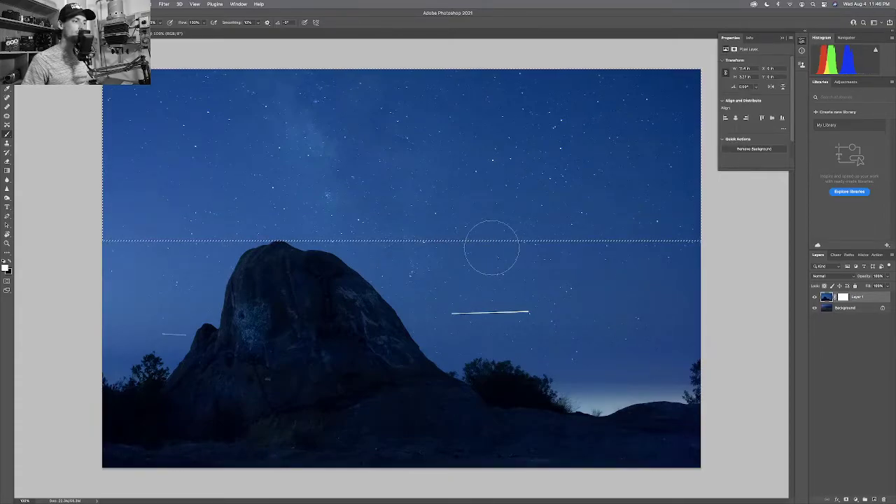
key("super+shift+z")
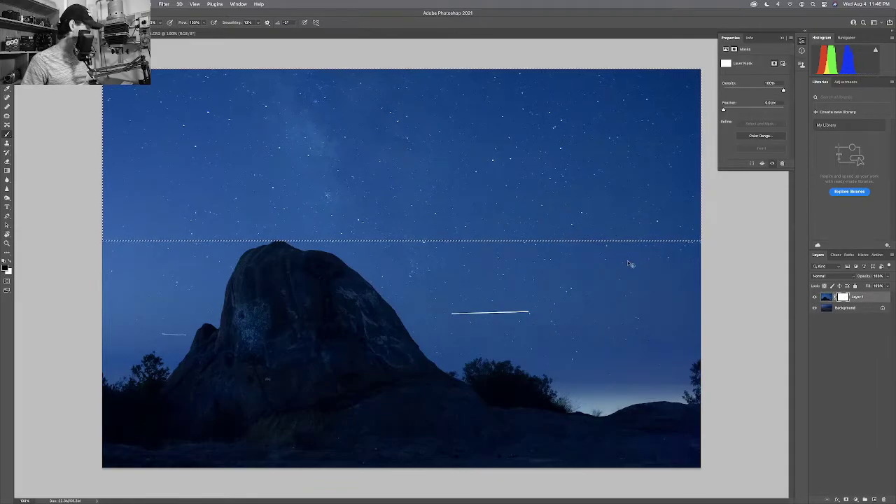
key("super+shift+i")
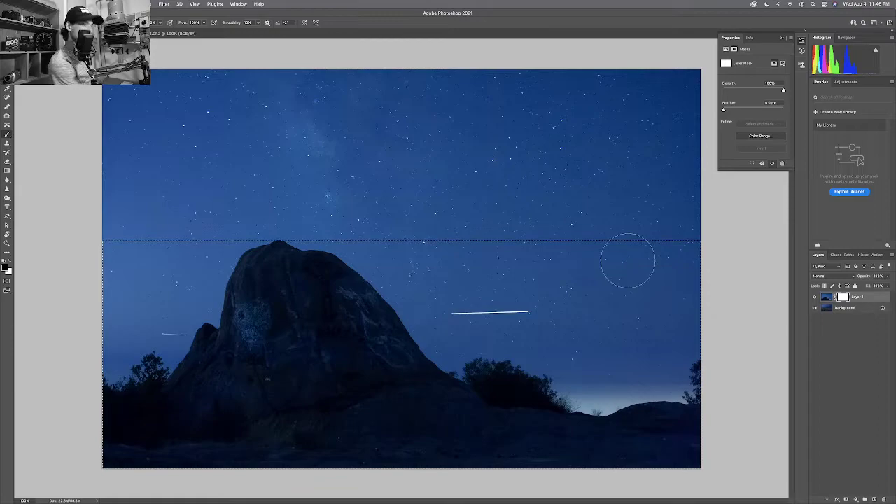
mouse_move(626, 260)
left_mouse_down()
mouse_move(679, 254)
mouse_move(535, 260)
mouse_move(248, 243)
mouse_move(116, 257)
mouse_move(131, 295)
mouse_move(130, 280)
mouse_move(574, 256)
mouse_move(482, 340)
mouse_move(672, 314)
mouse_move(789, 339)
mouse_move(634, 370)
mouse_move(689, 420)
mouse_move(680, 424)
mouse_move(570, 370)
mouse_move(484, 277)
mouse_move(374, 336)
mouse_move(112, 382)
left_mouse_up()
mouse_move(128, 325)
left_mouse_down()
mouse_move(120, 453)
mouse_move(499, 446)
mouse_move(578, 449)
mouse_move(676, 478)
mouse_move(711, 475)
mouse_move(698, 457)
mouse_move(702, 437)
mouse_move(350, 450)
mouse_move(586, 410)
mouse_move(363, 402)
mouse_move(422, 364)
mouse_move(214, 395)
mouse_move(303, 425)
mouse_move(49, 438)
mouse_move(109, 421)
mouse_move(241, 415)
mouse_move(132, 324)
mouse_move(206, 300)
left_mouse_up()
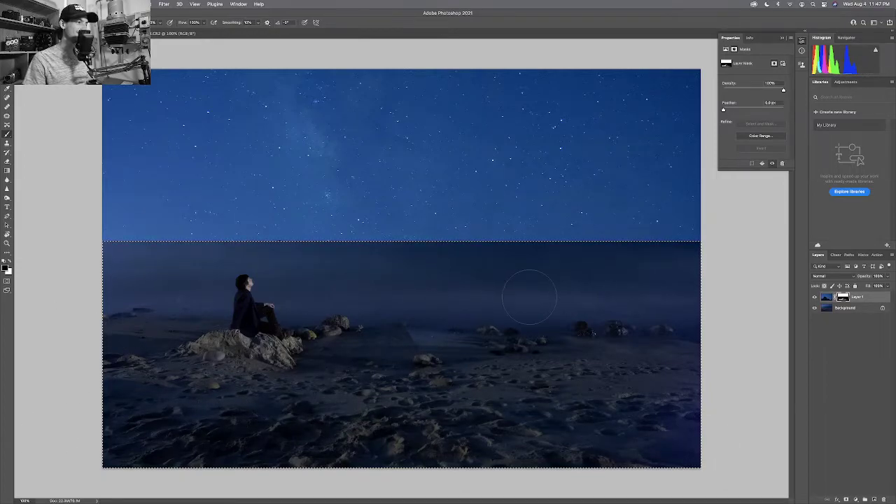
mouse_move(529, 297)
left_mouse_down()
mouse_move(511, 363)
mouse_move(614, 351)
mouse_move(488, 375)
mouse_move(137, 374)
mouse_move(601, 420)
mouse_move(108, 442)
mouse_move(422, 465)
mouse_move(679, 448)
left_mouse_up()
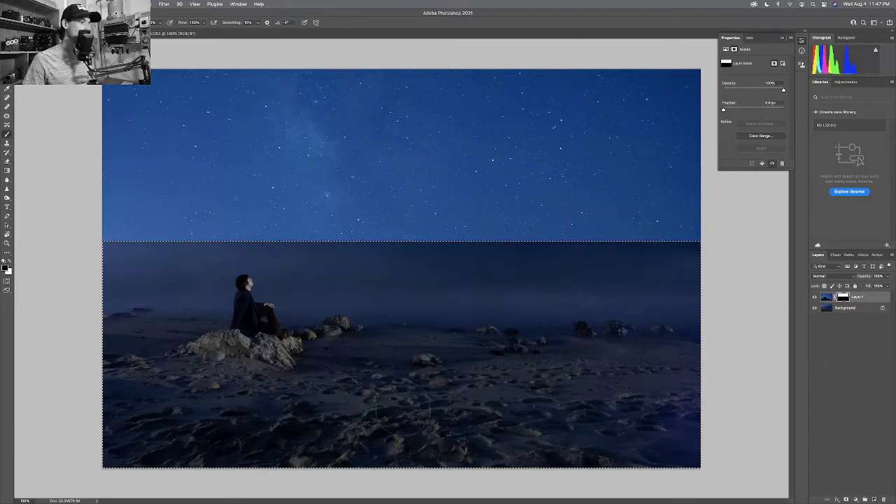
Touch up the horizon in white to bring the stars back, then deselect.
key("ctrl+minus")
key("ctrl+minus")
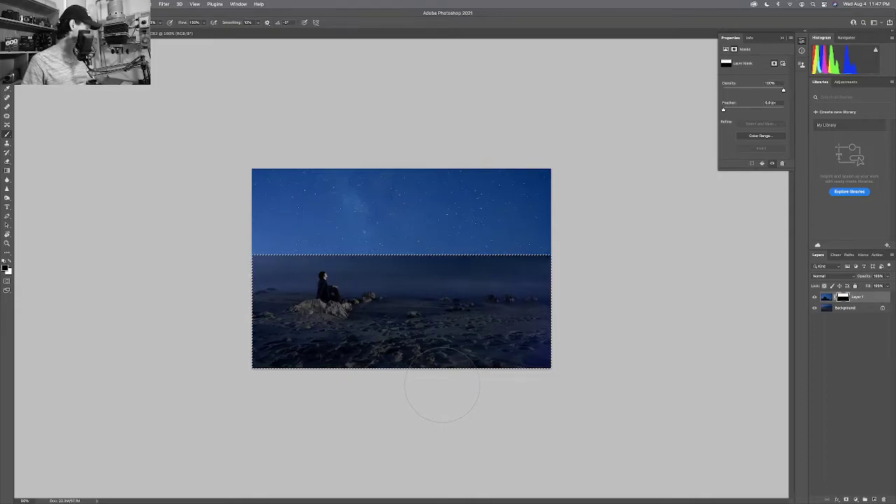
key("x")
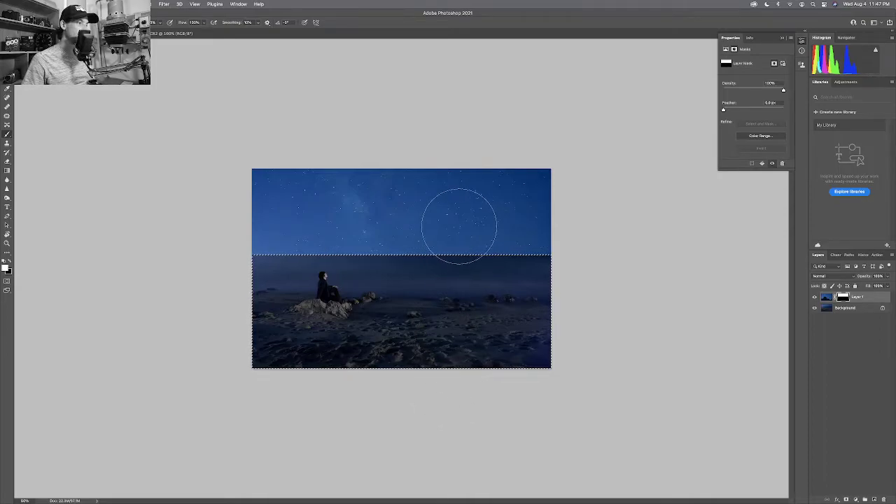
mouse_move(455, 220)
left_mouse_down()
mouse_move(431, 234)
mouse_move(460, 231)
mouse_move(426, 275)
left_mouse_up()
key("x")
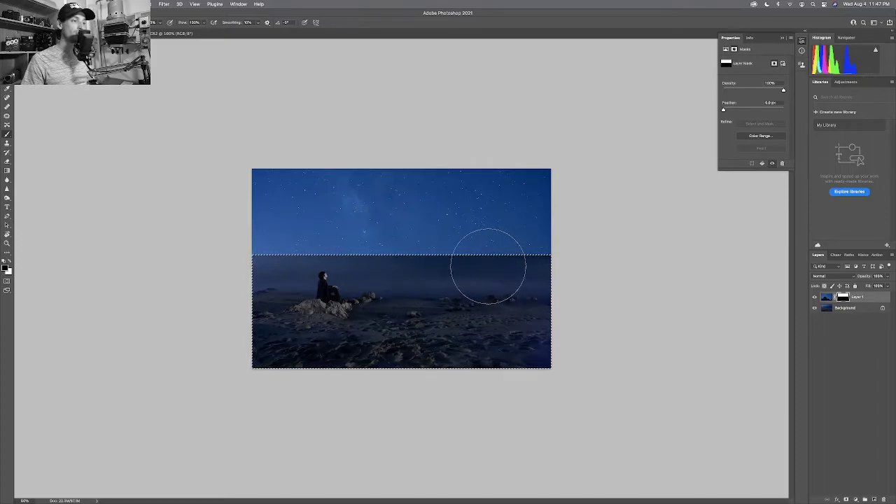
key("super+d")
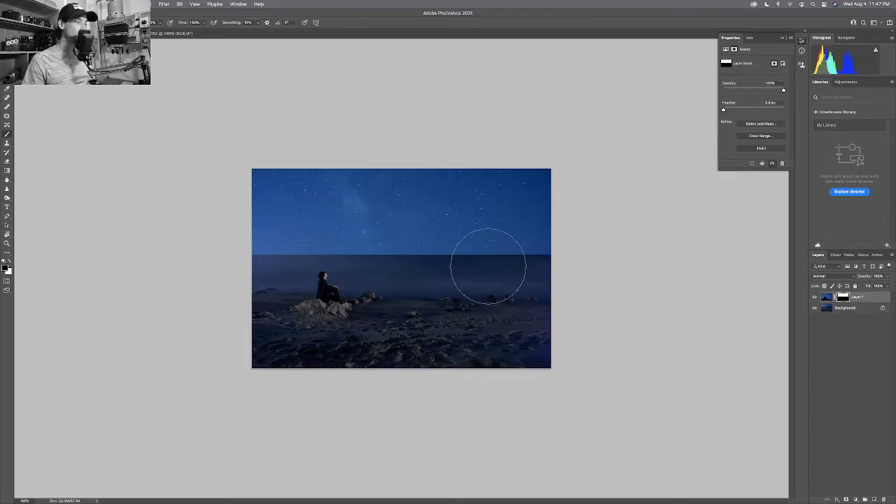
key("z")
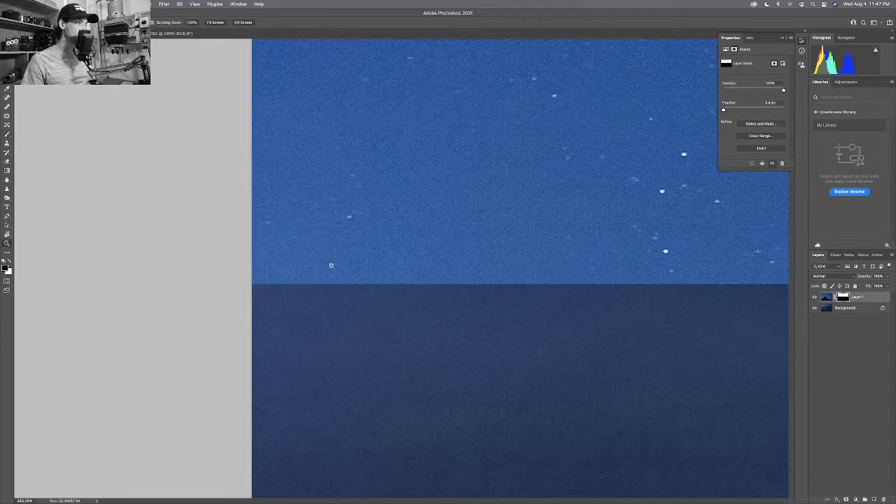
key("super+1")
scroll(255, 261, "down", 2)
scroll(255, 261, "up", 3)
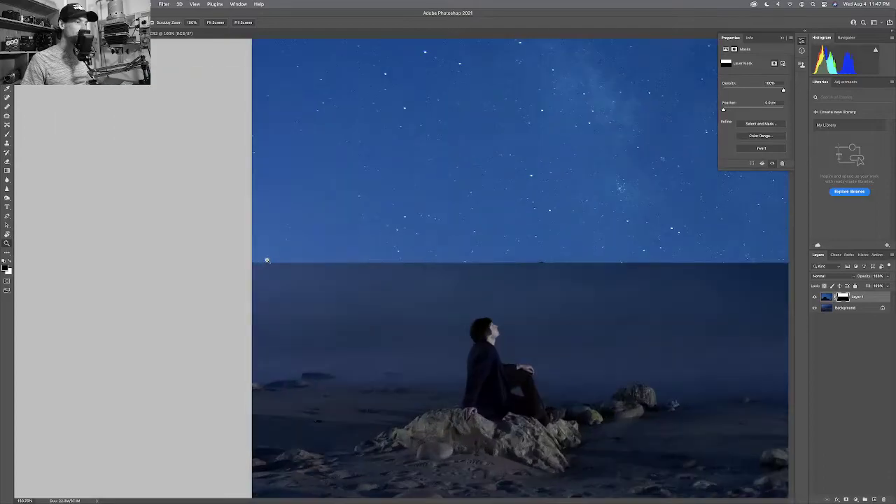
scroll(255, 261, "down", 3)
scroll(255, 262, "up", 1)
scroll(255, 261, "up", 4)
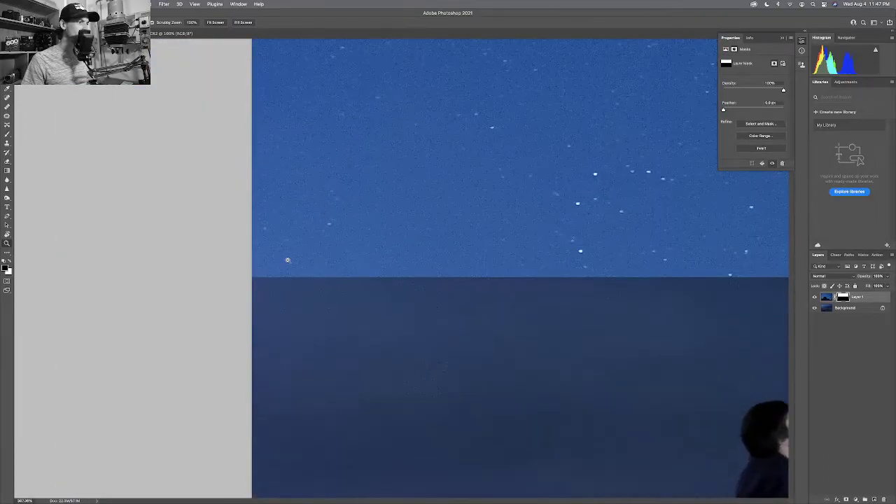
left_click_drag(494, 280, 291, 281)
scroll(402, 283, "right", 5)
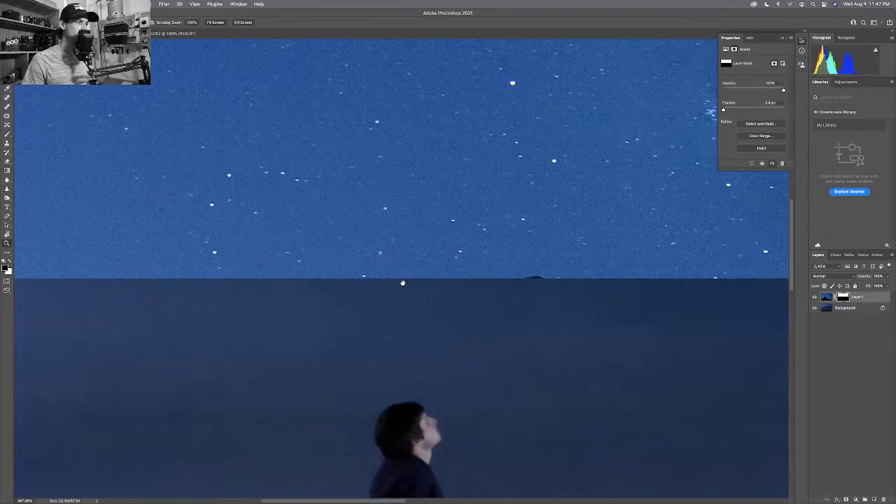
scroll(537, 278, "up", 1)
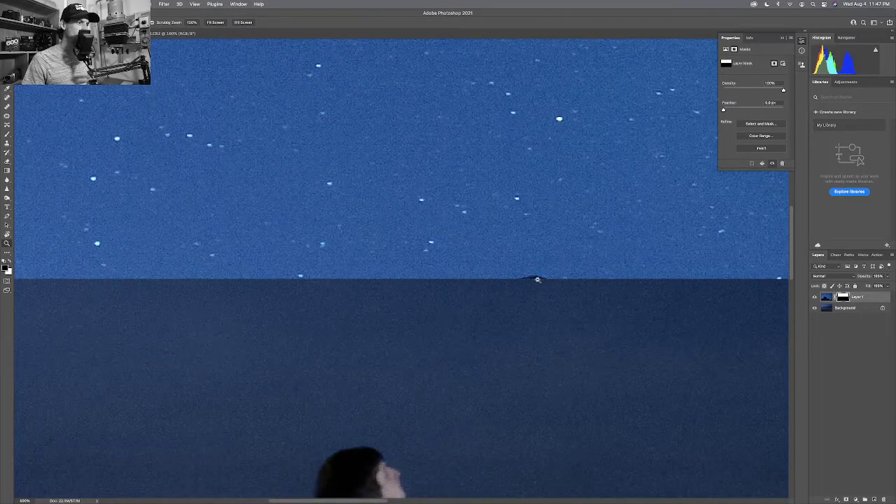
left_click_drag(531, 278, 585, 286)
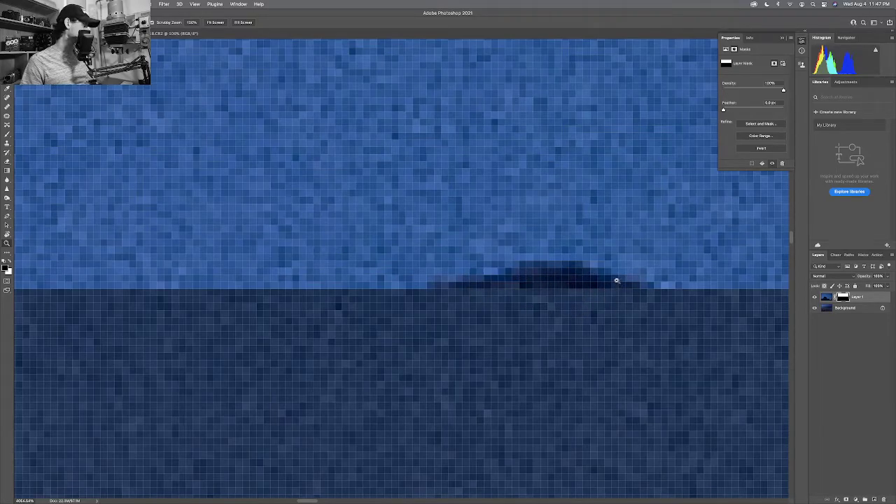
key("super+minus")
key("super+minus")
key("super+minus")
key("super+minus")
key("super+minus")
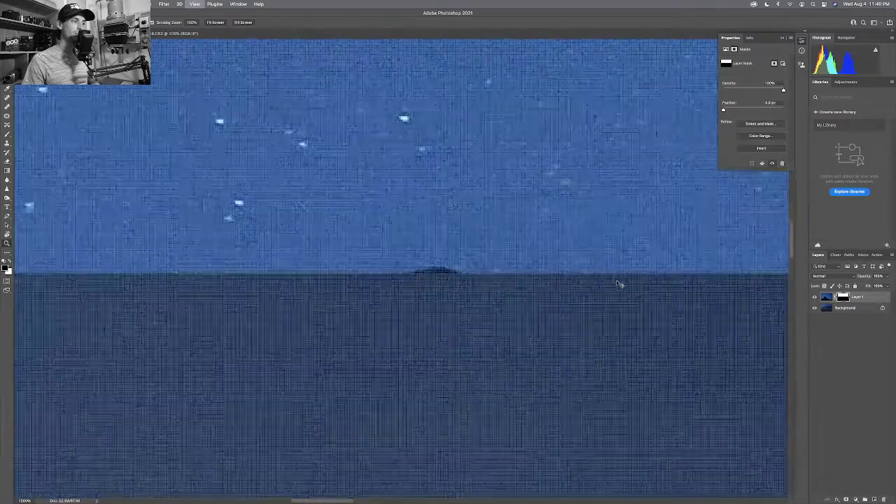
key("super+minus")
key("super+minus")
key("super+minus")
key("super+minus")
key("super+minus")
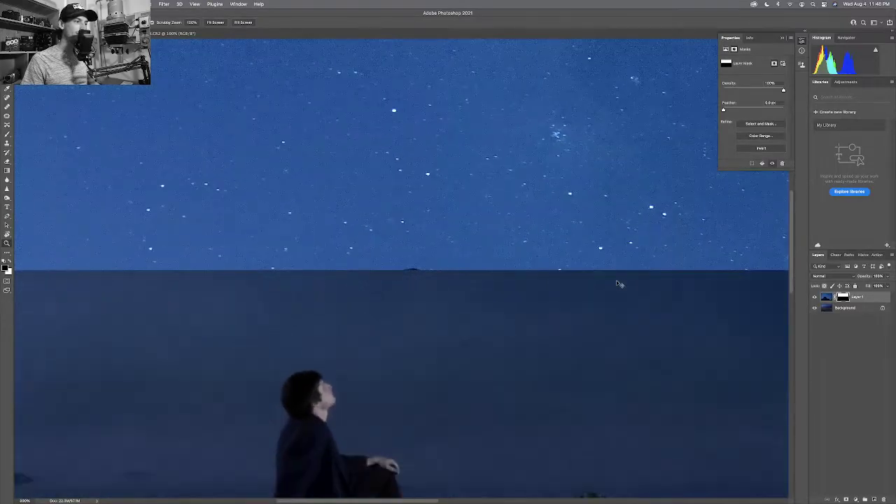
key("super+minus")
key("super+minus")
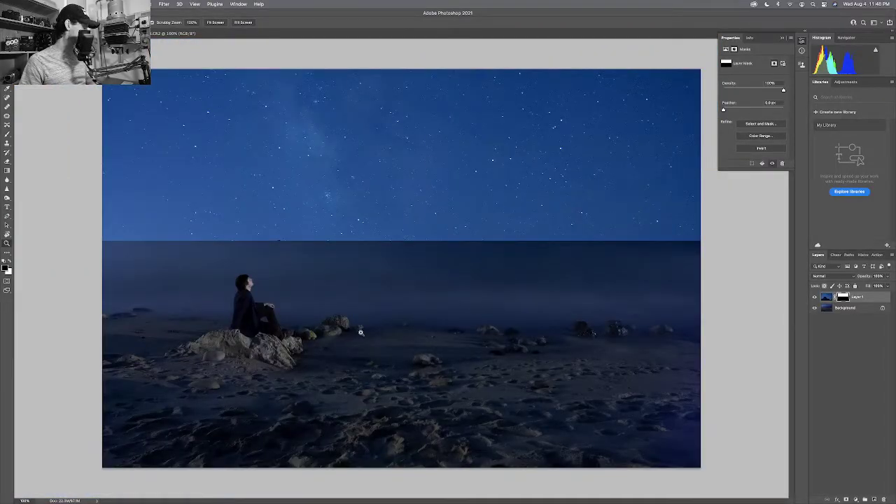
Set up a large soft Eraser on Layer 1's mask, undoing a stray patch above the figure.
key("e")
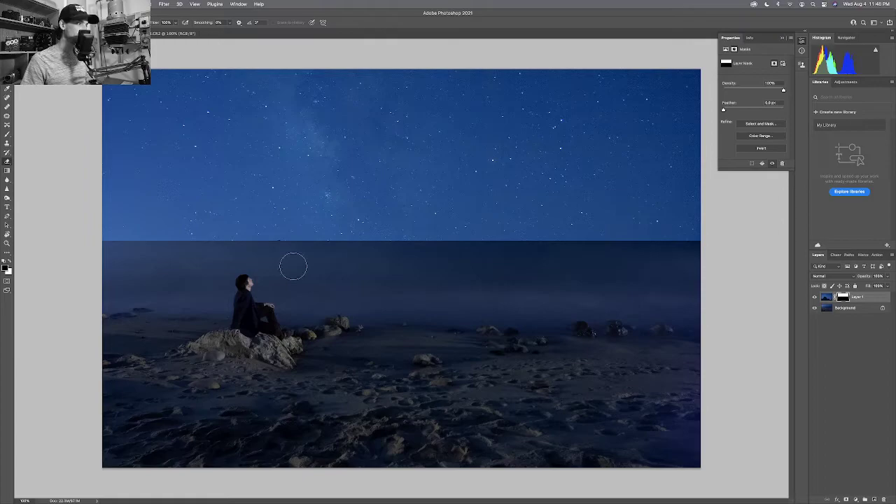
key("bracketright")
key("bracketright")
key("bracketright")
key("bracketright")
key("bracketright")
key("bracketright")
key("bracketright")
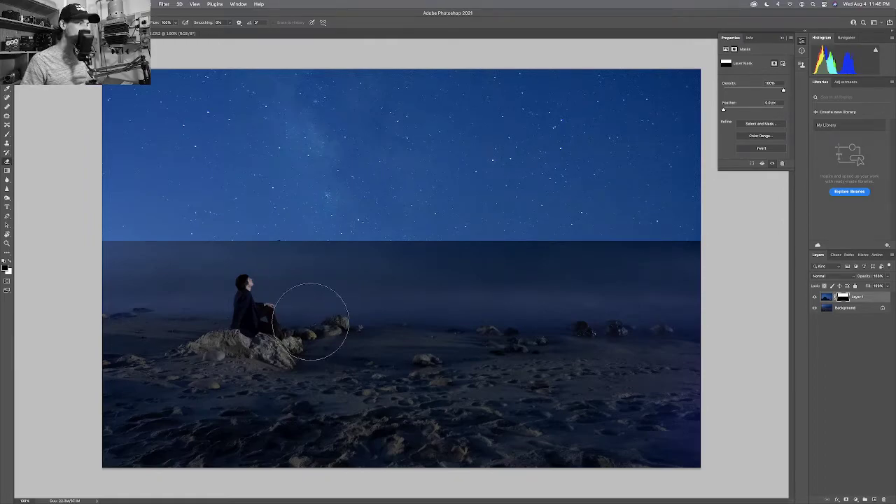
right_click(313, 325)
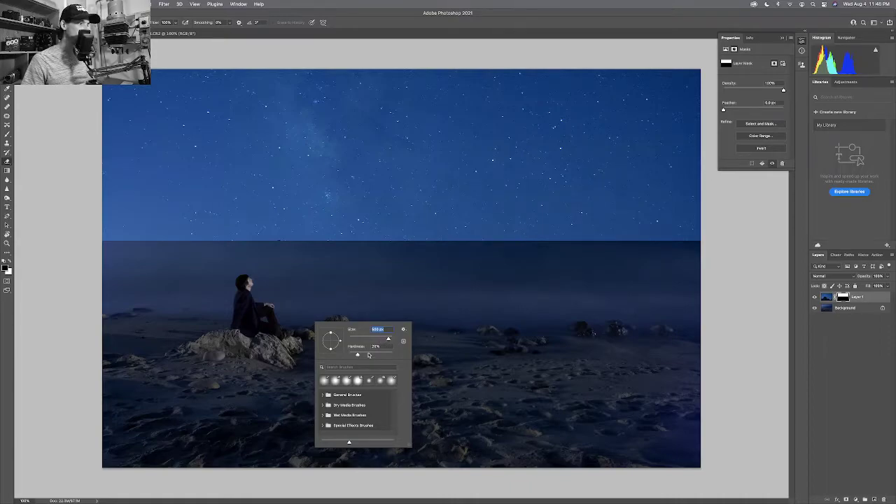
key("Return")
left_click_drag(320, 276, 300, 283)
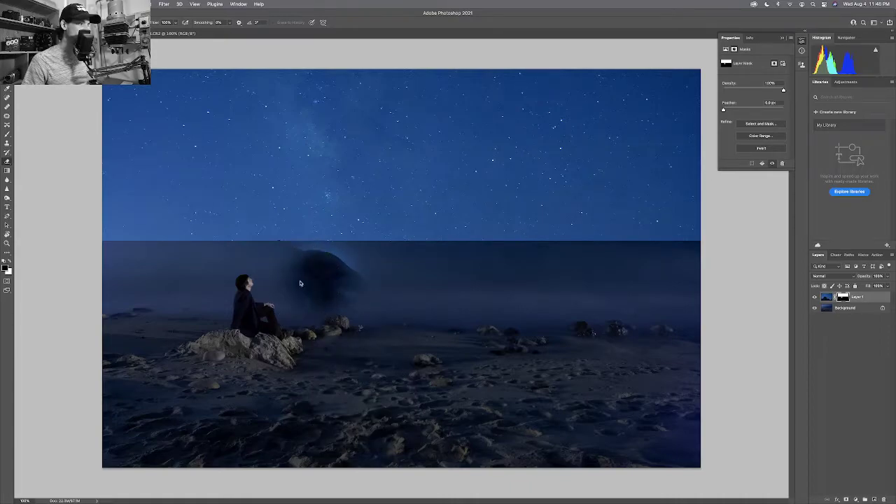
key("super+z")
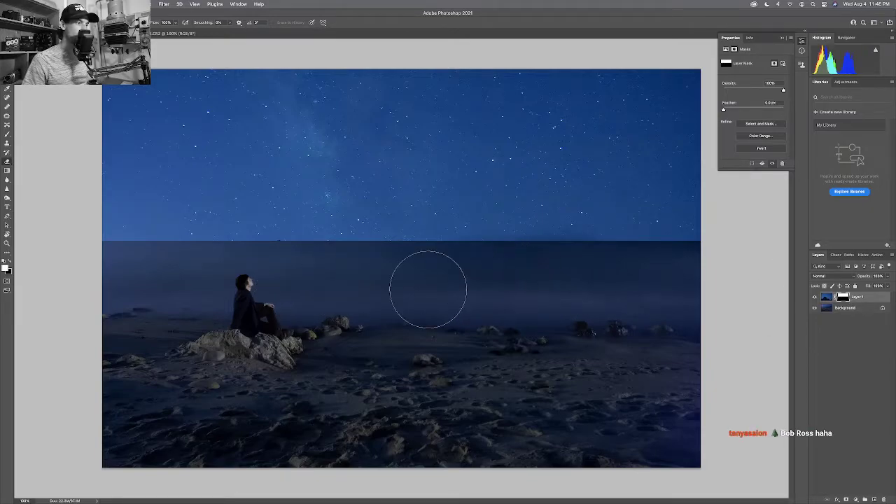
Sweep the enlarged soft eraser along the horizon in both directions to soften the seam.
mouse_move(561, 281)
left_mouse_down()
mouse_move(429, 283)
mouse_move(555, 281)
mouse_move(448, 284)
mouse_move(477, 283)
left_mouse_up()
key("bracketright")
key("bracketright")
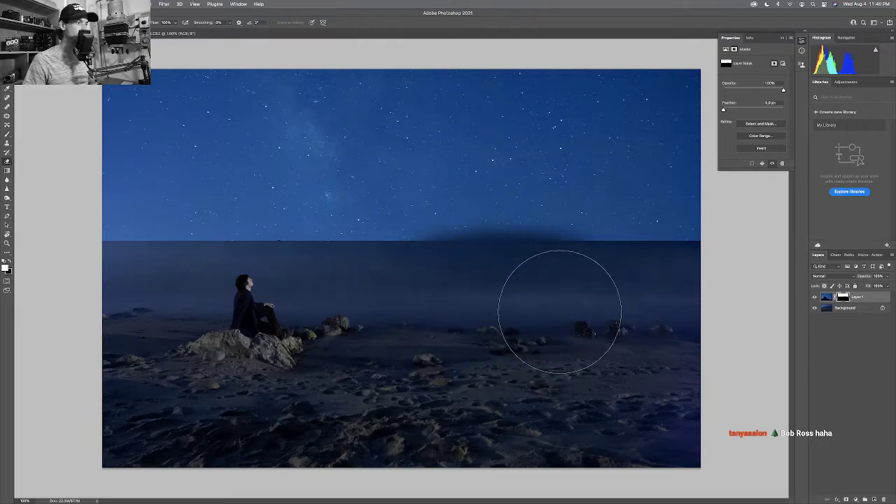
left_click_drag(458, 303, 652, 304)
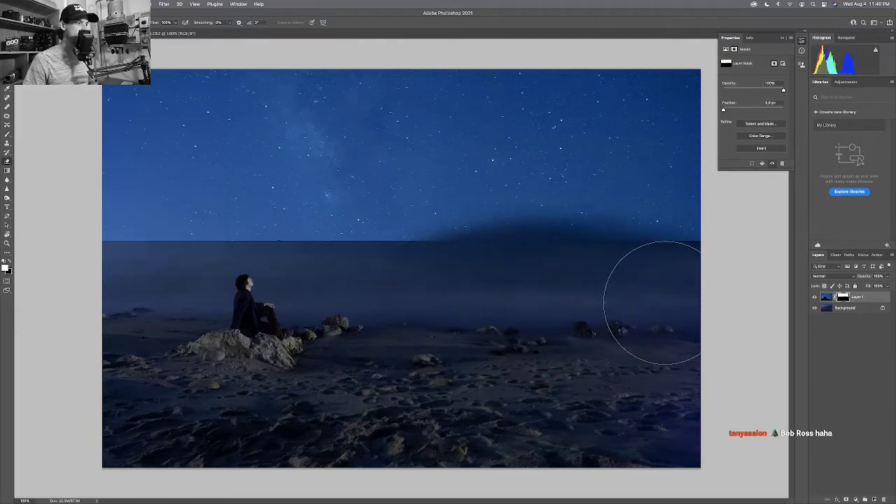
mouse_move(577, 302)
left_mouse_down()
mouse_move(681, 307)
mouse_move(187, 307)
mouse_move(512, 308)
mouse_move(126, 322)
mouse_move(334, 304)
mouse_move(163, 301)
mouse_move(255, 292)
mouse_move(89, 299)
mouse_move(702, 292)
mouse_move(206, 299)
mouse_move(186, 292)
mouse_move(368, 278)
mouse_move(99, 283)
mouse_move(289, 275)
mouse_move(167, 275)
mouse_move(699, 275)
left_mouse_up()
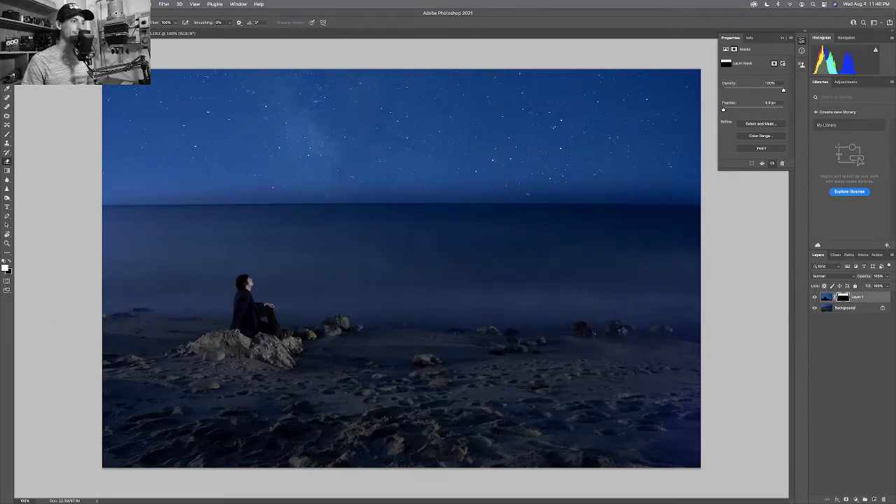
Add a Curves 1 adjustment layer above Layer 1 and pull a curve point down to darken.
left_click(825, 298)
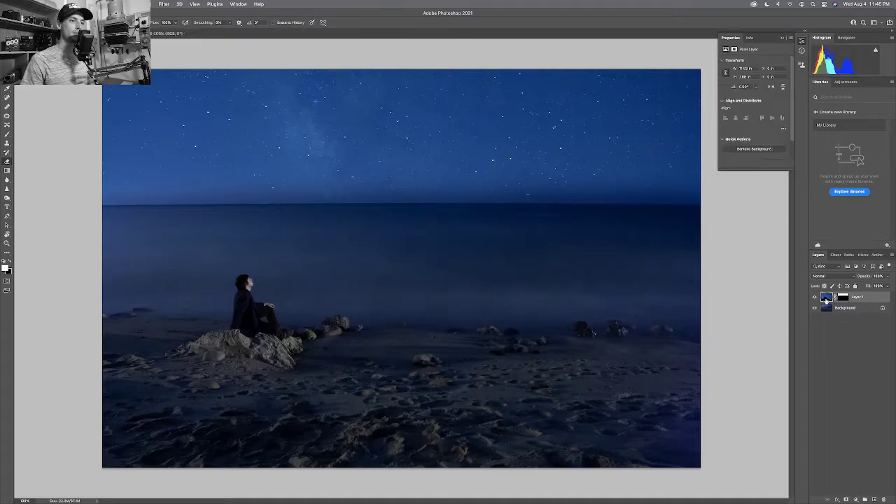
left_click(112, 4)
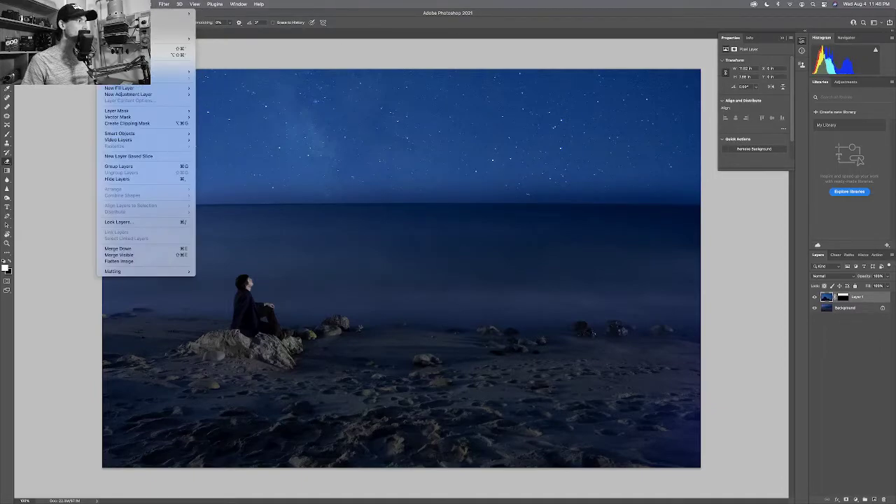
mouse_move(159, 95)
left_click(210, 106)
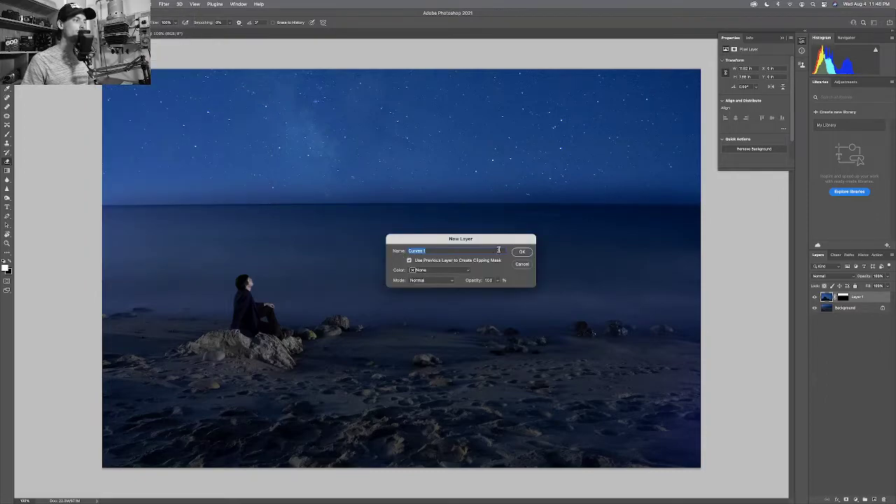
left_click(522, 252)
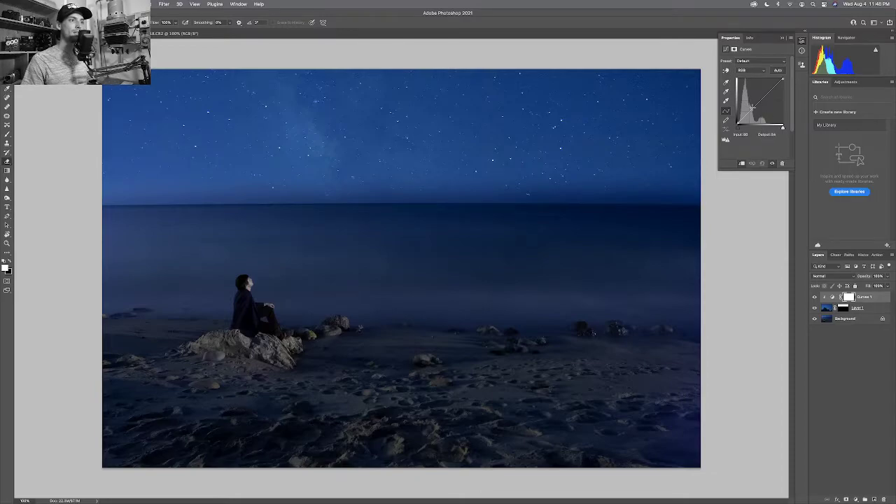
left_click_drag(752, 107, 752, 113)
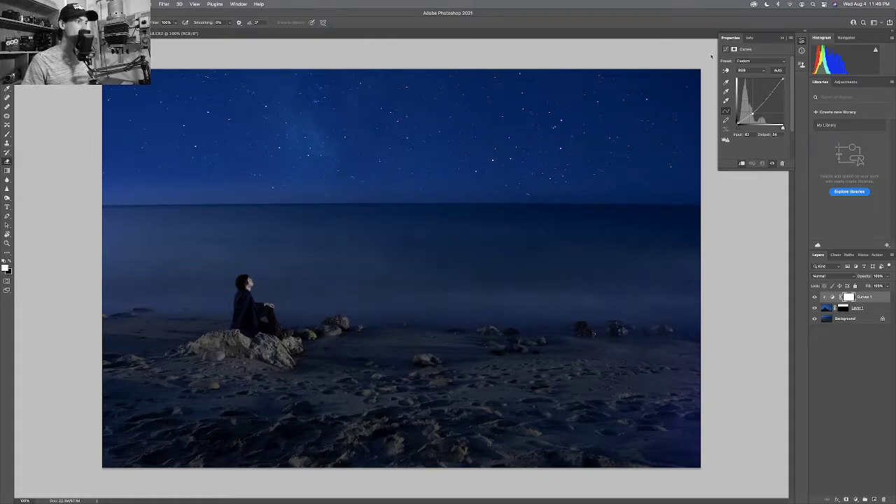
left_click_drag(770, 92, 774, 98)
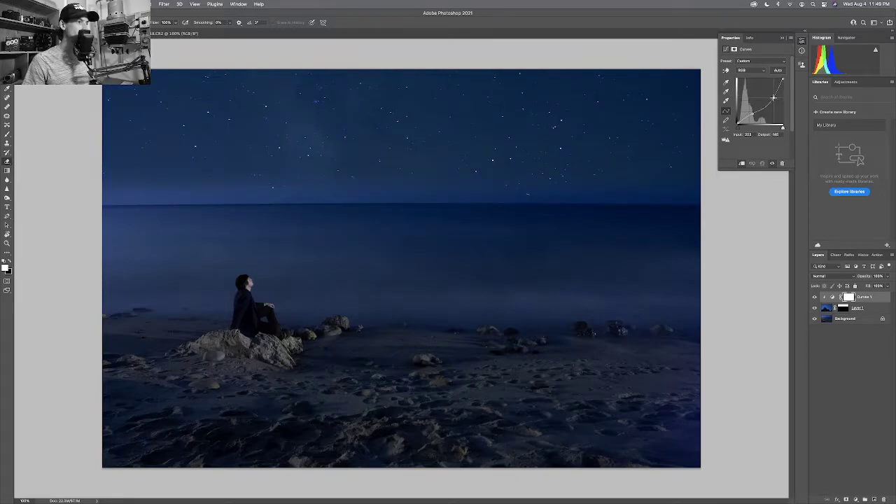
Zoom in on the stars and lower the curve point further, to about Input 188 / Output 155.
key("z")
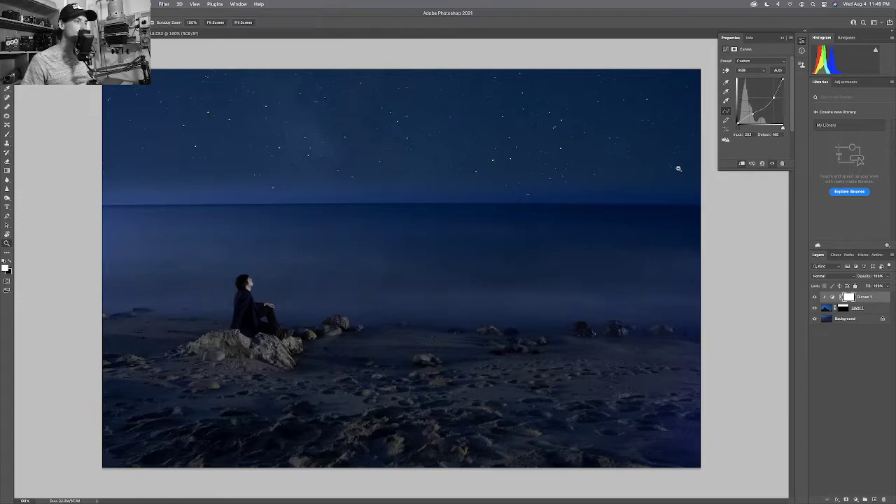
mouse_move(676, 168)
left_mouse_down()
mouse_move(680, 185)
mouse_move(693, 186)
left_mouse_up()
left_click_drag(627, 193, 539, 194)
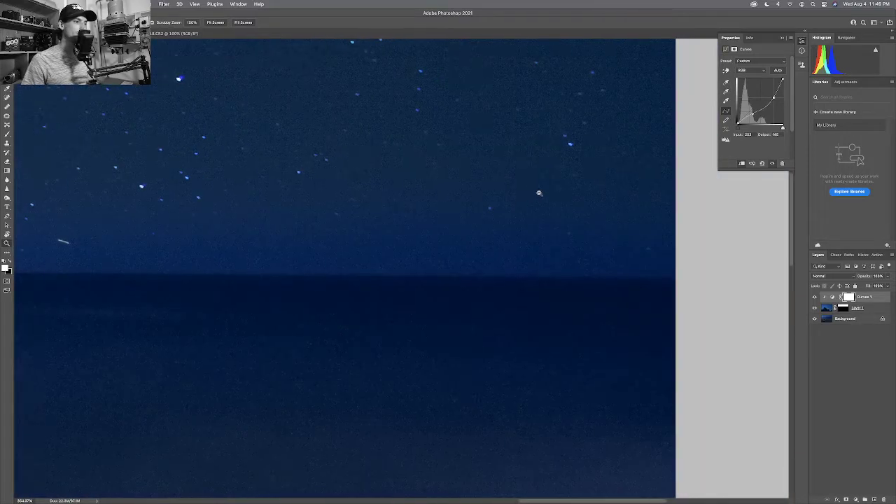
left_click(847, 296)
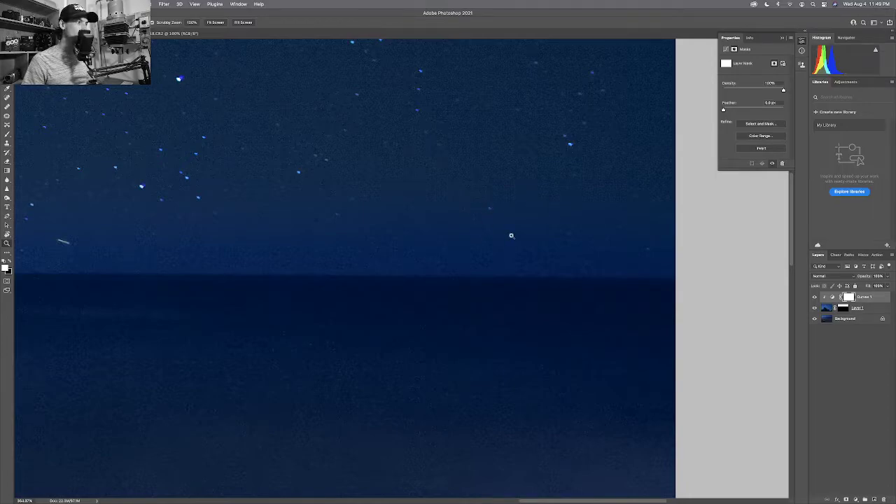
left_click(831, 297)
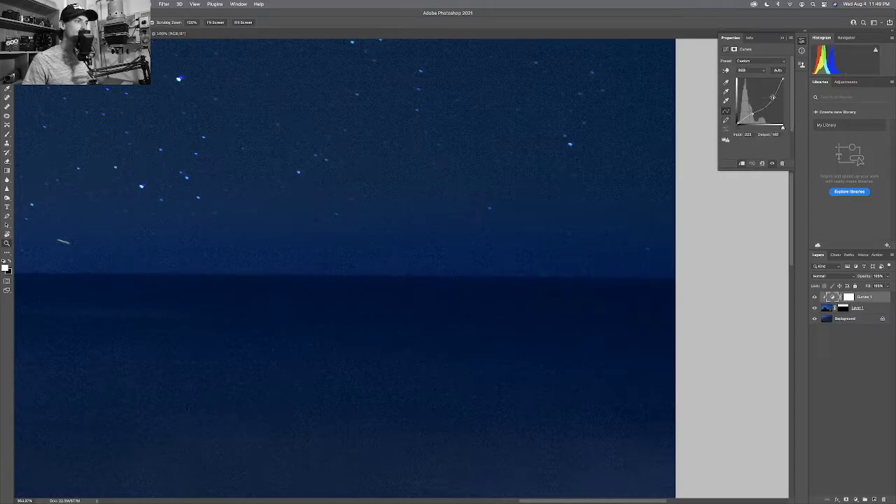
left_click_drag(771, 96, 768, 94)
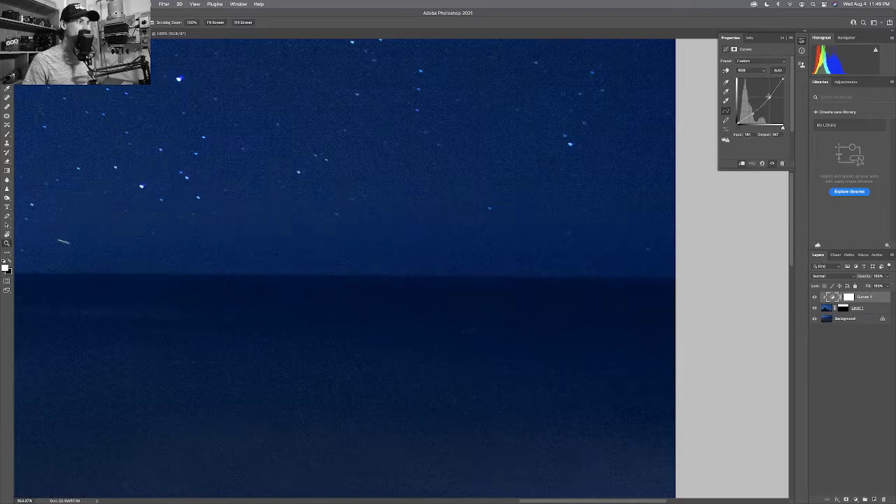
left_click_drag(447, 184, 635, 178)
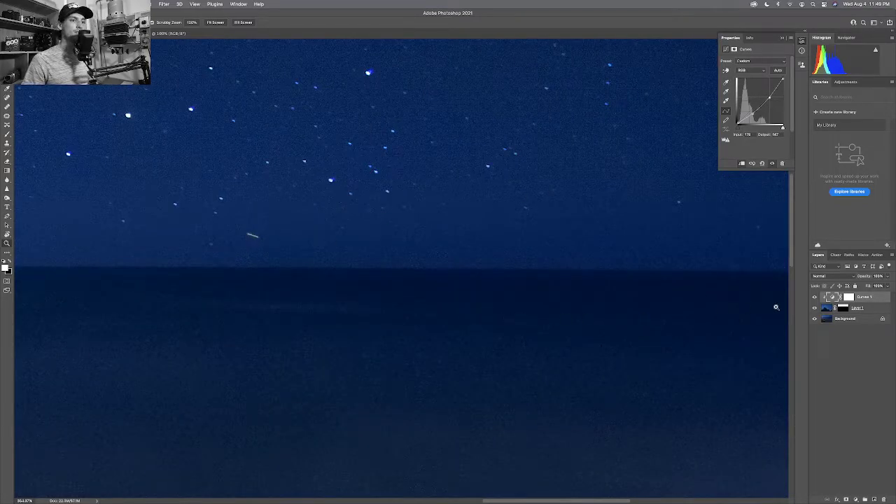
left_click(844, 308)
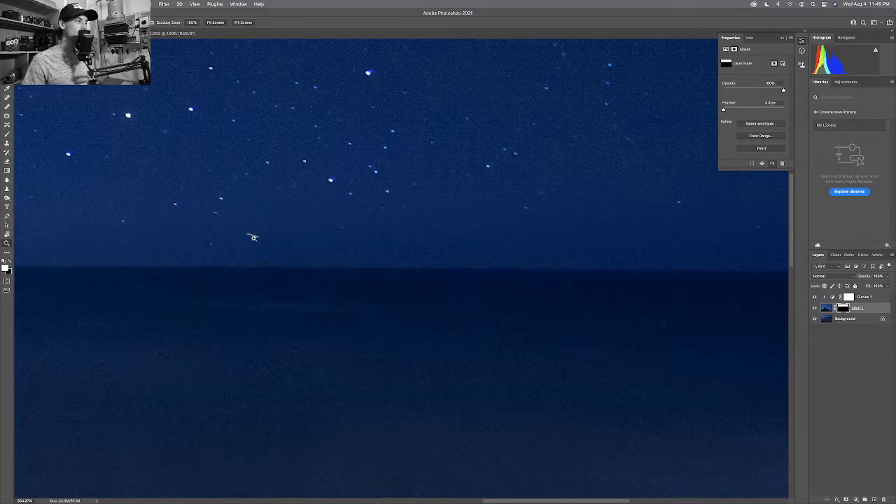
Zoom in on the small star streak and paint it out of Layer 1's mask.
left_click_drag(253, 238, 279, 246)
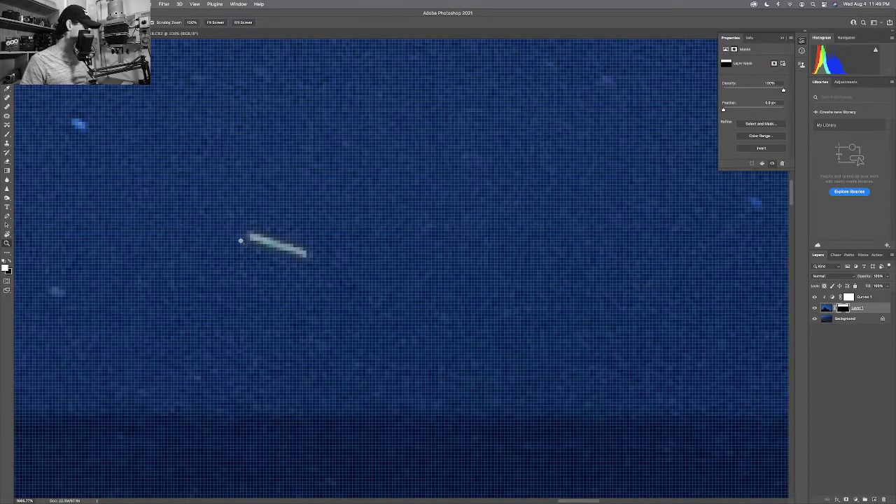
left_click(255, 241, "alt")
left_click(255, 242, "alt")
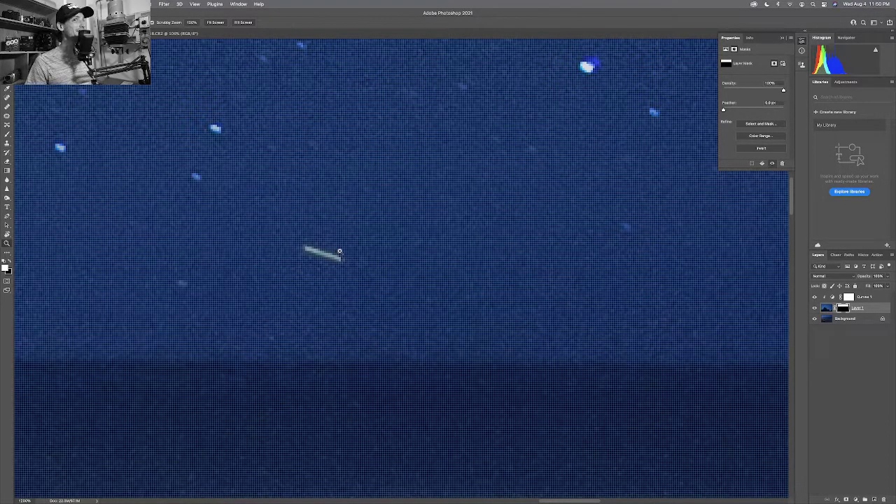
scroll(311, 252, "left", 2)
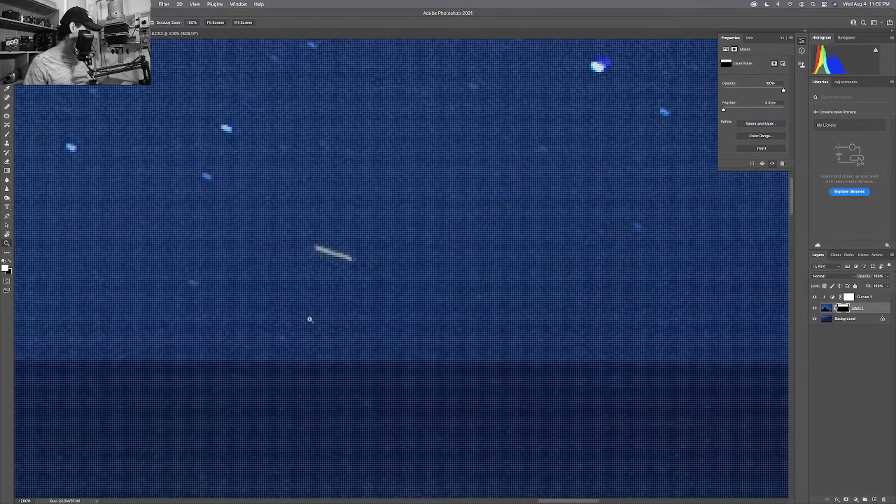
key("b")
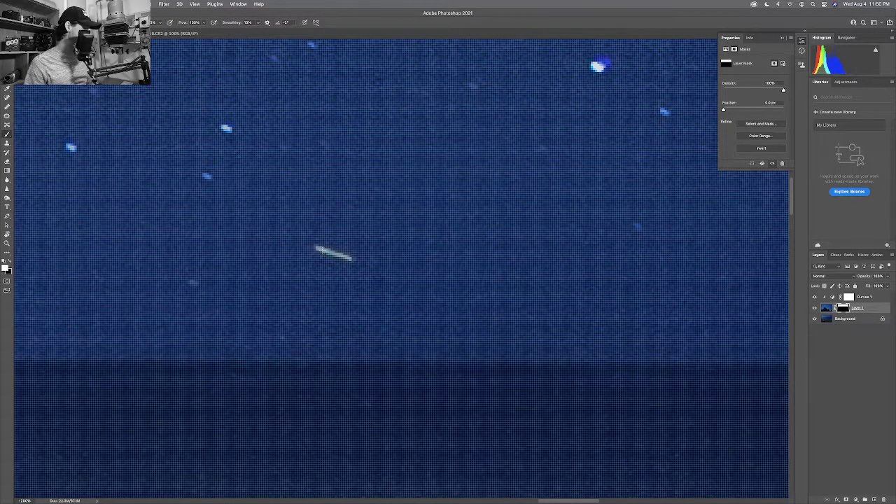
scroll(326, 247, "right", 3)
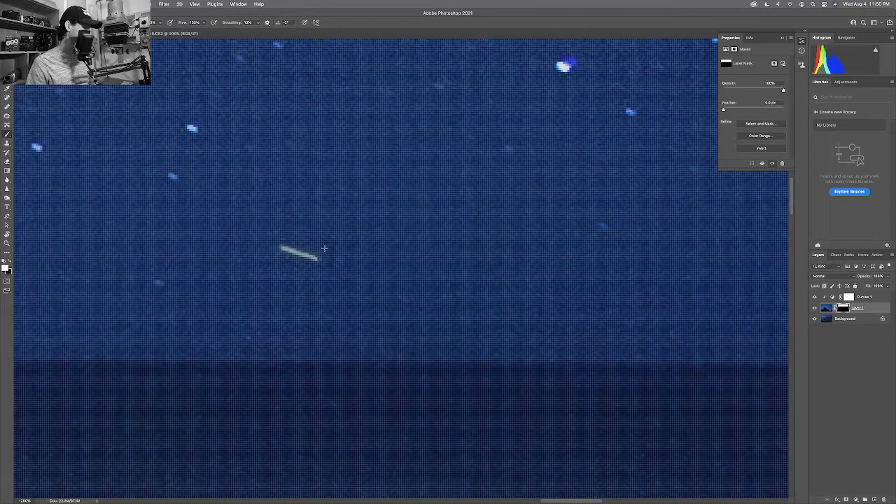
key("bracketright")
key("bracketright")
key("bracketleft")
key("bracketleft")
key("bracketleft")
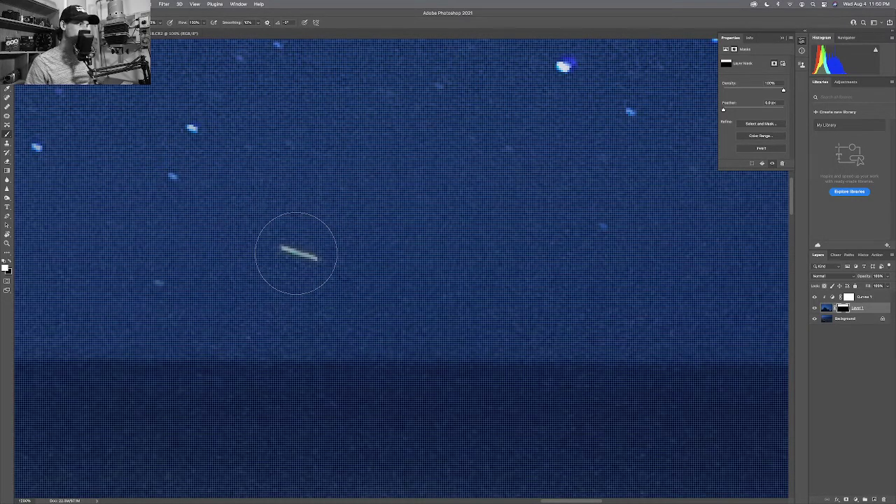
left_click_drag(285, 251, 317, 257)
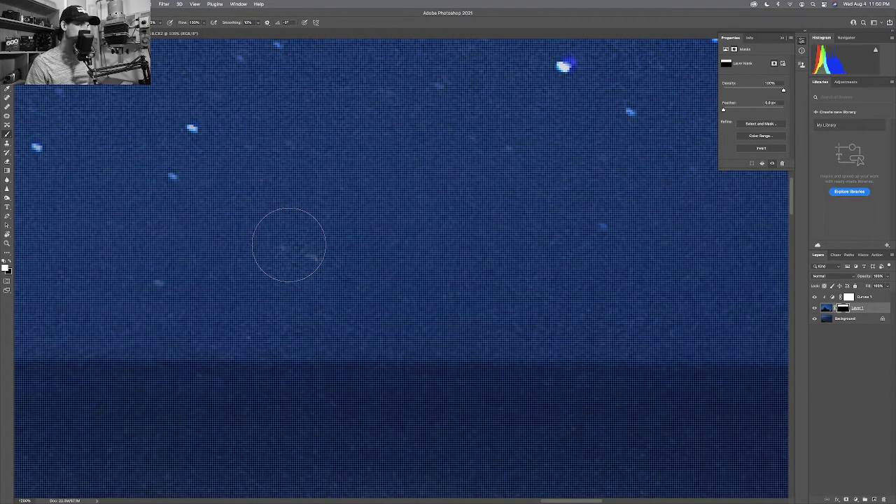
key("bracketright")
key("bracketright")
key("bracketright")
key("bracketright")
key("bracketright")
key("bracketright")
key("bracketright")
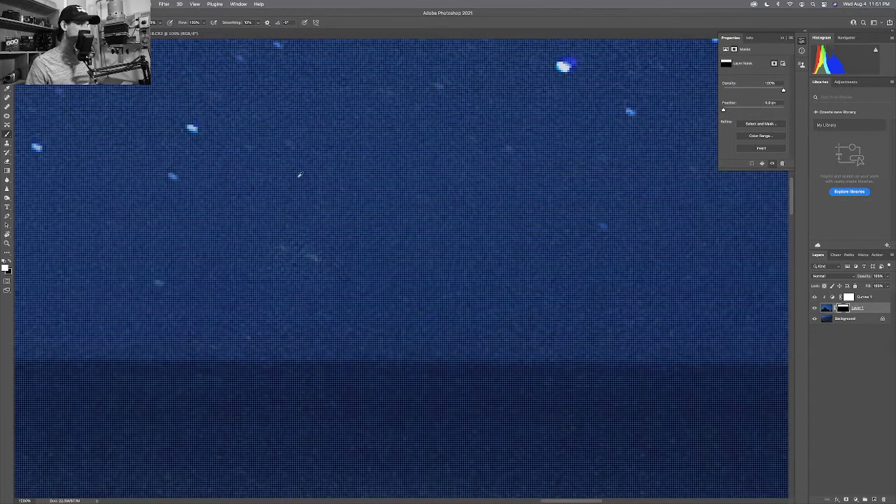
Zoom out and scan other areas of the starry sky for remaining streaks.
key("z")
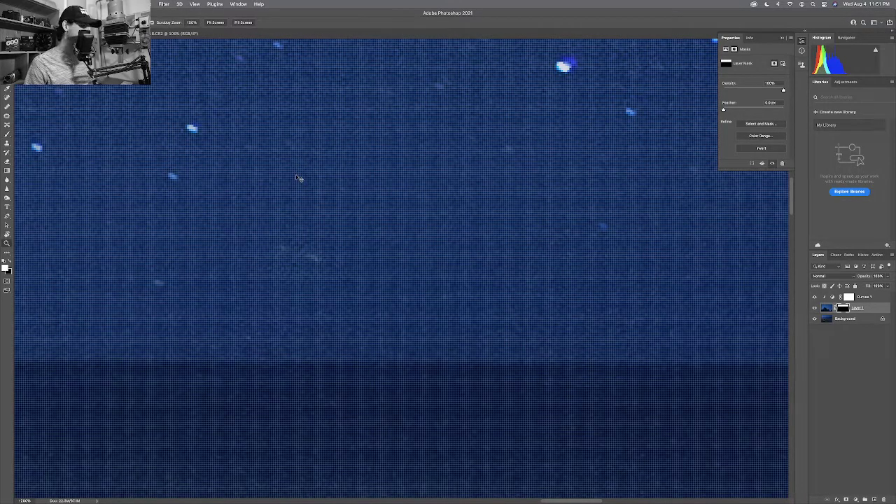
left_click(296, 175, "alt")
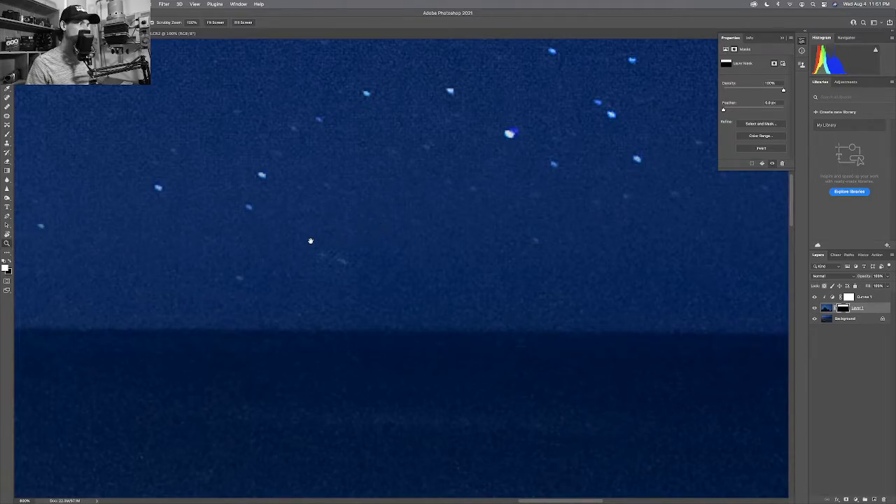
left_click_drag(310, 240, 402, 236)
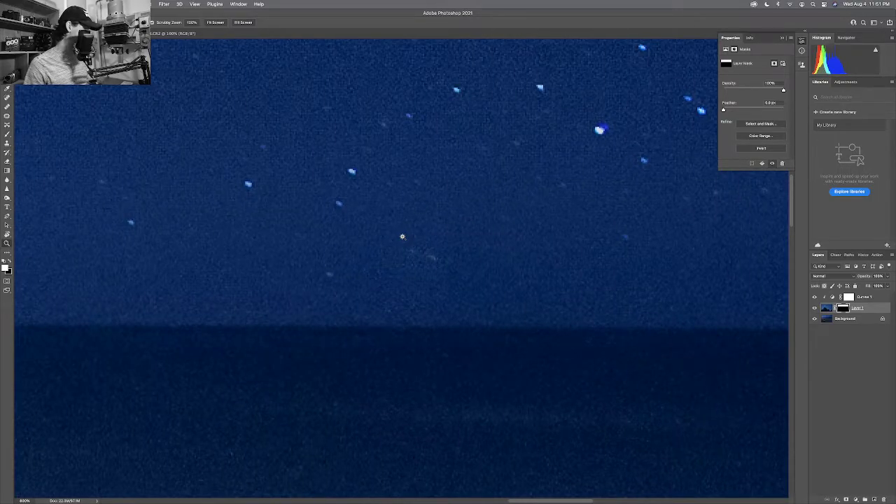
key("b")
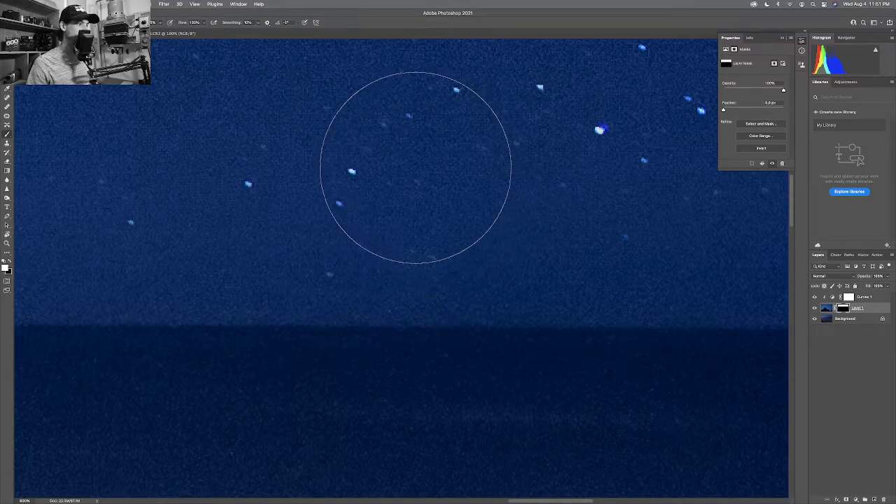
left_click_drag(531, 165, 315, 164)
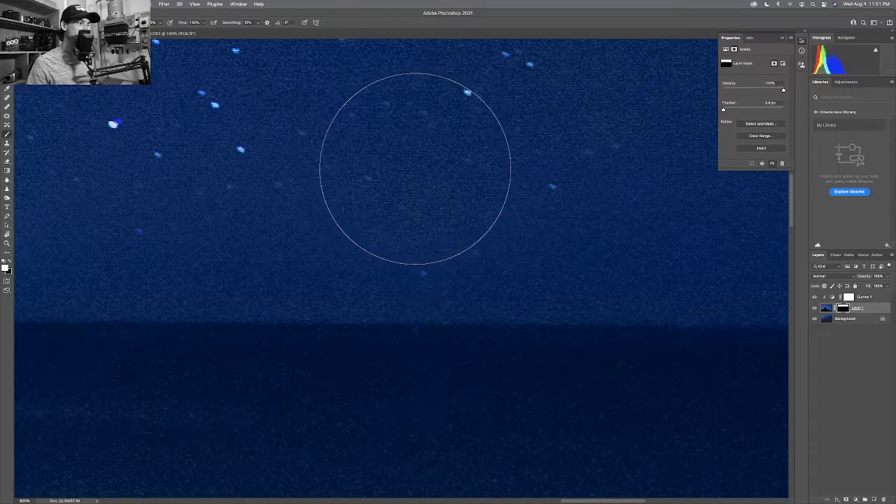
left_click_drag(482, 172, 307, 171)
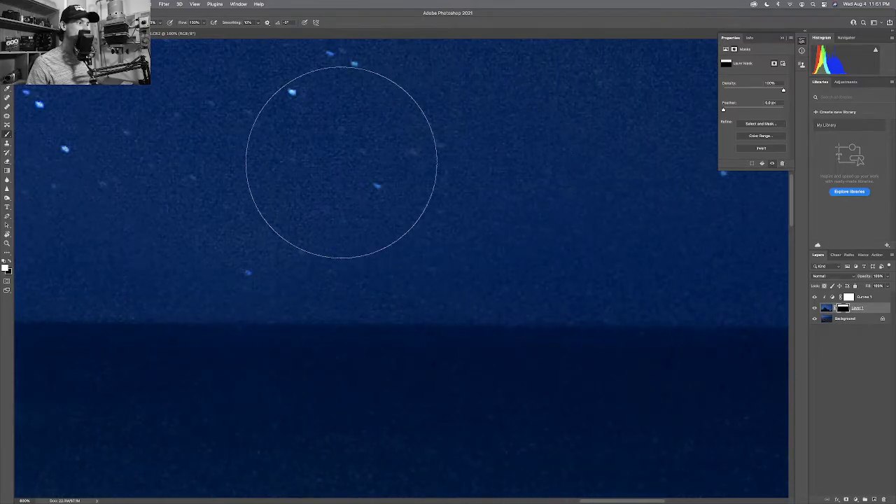
left_click_drag(540, 157, 294, 157)
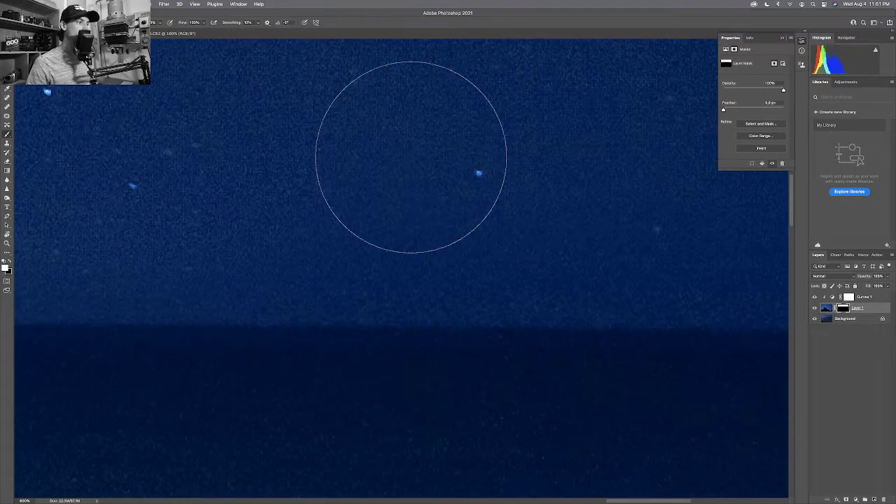
left_click_drag(488, 154, 299, 154)
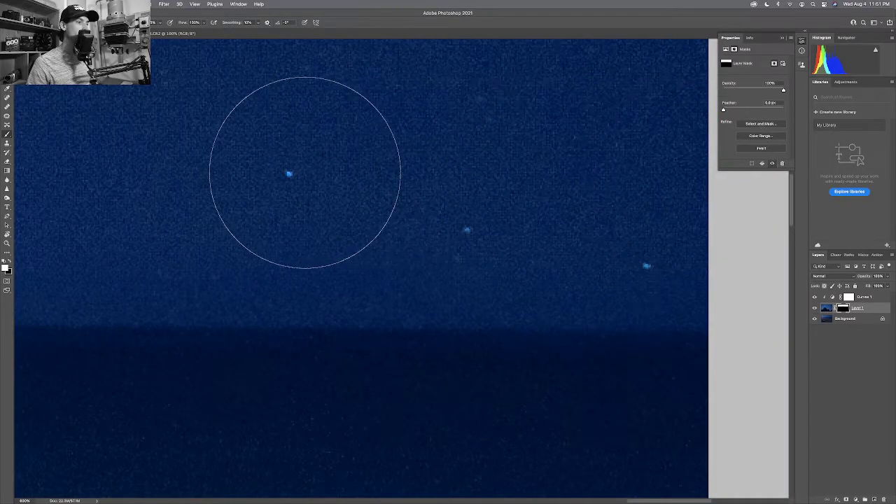
left_click_drag(435, 176, 720, 178)
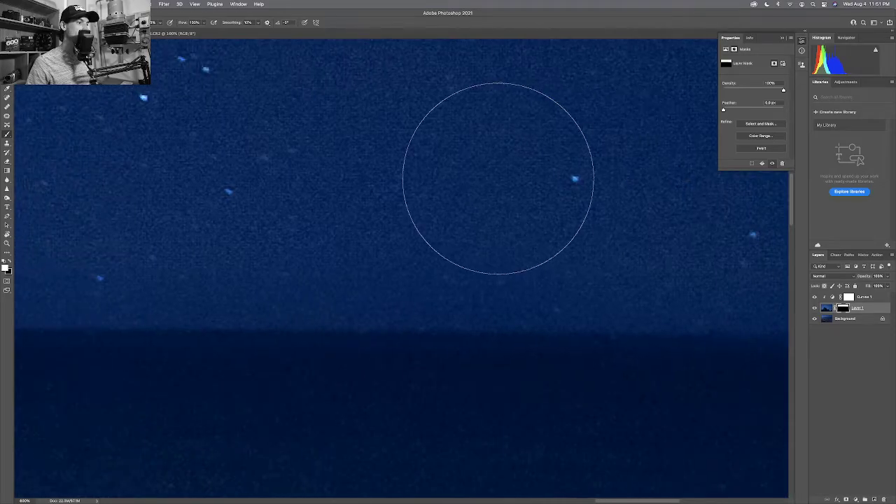
Pan along the horizon to the photo's left edge, then fit the whole image on screen.
scroll(246, 186, "left", 8)
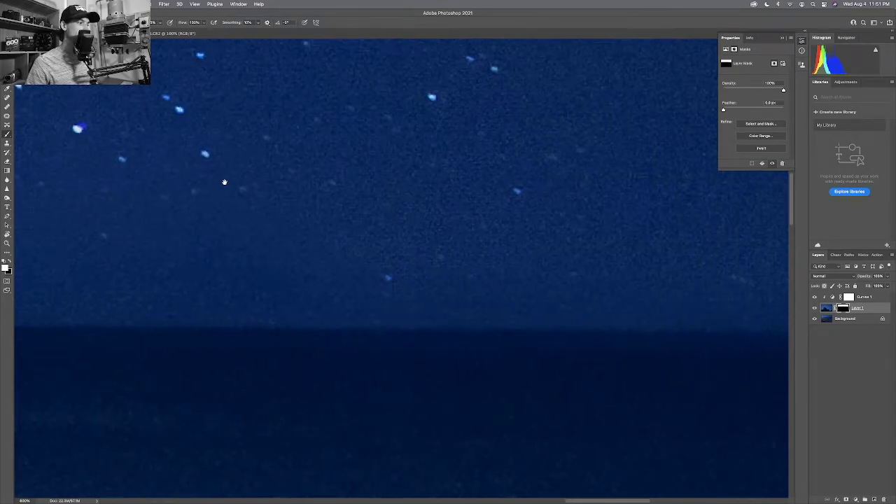
scroll(392, 184, "left", 7)
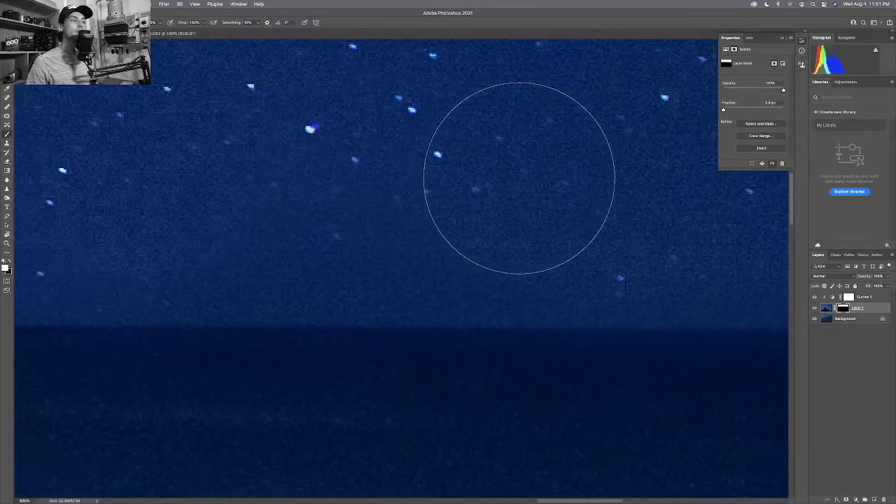
scroll(392, 173, "left", 8)
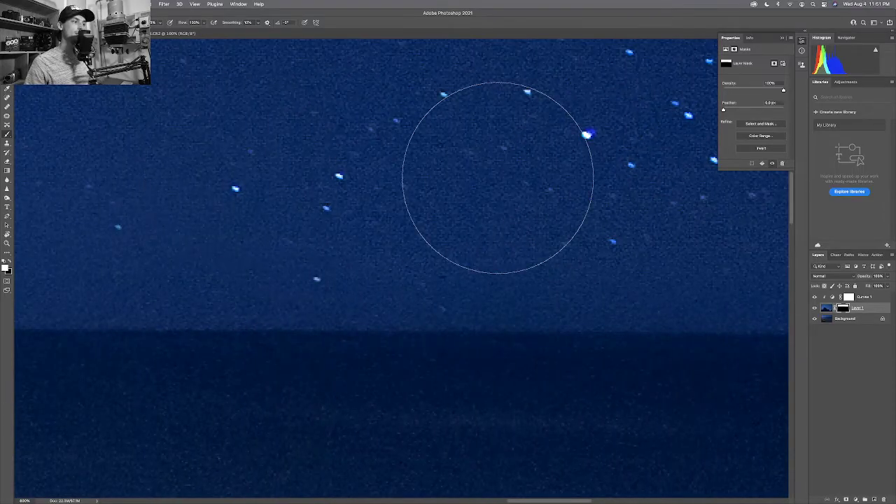
scroll(371, 187, "left", 7)
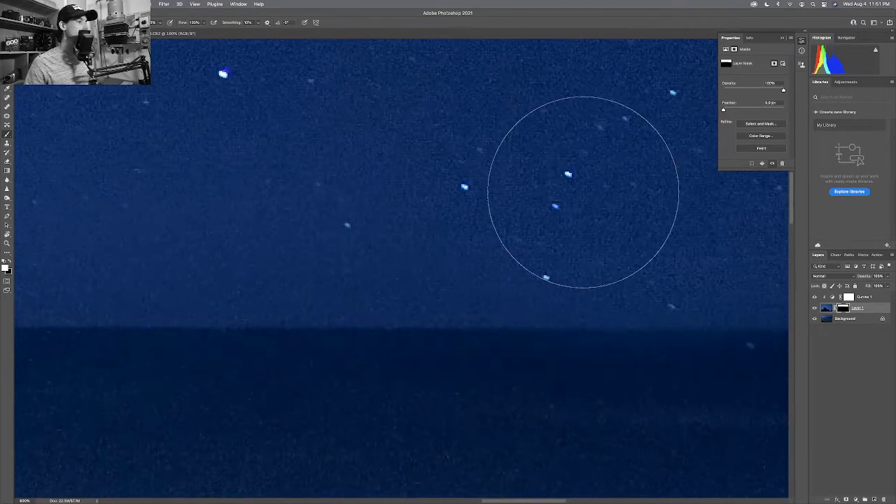
scroll(366, 182, "left", 5)
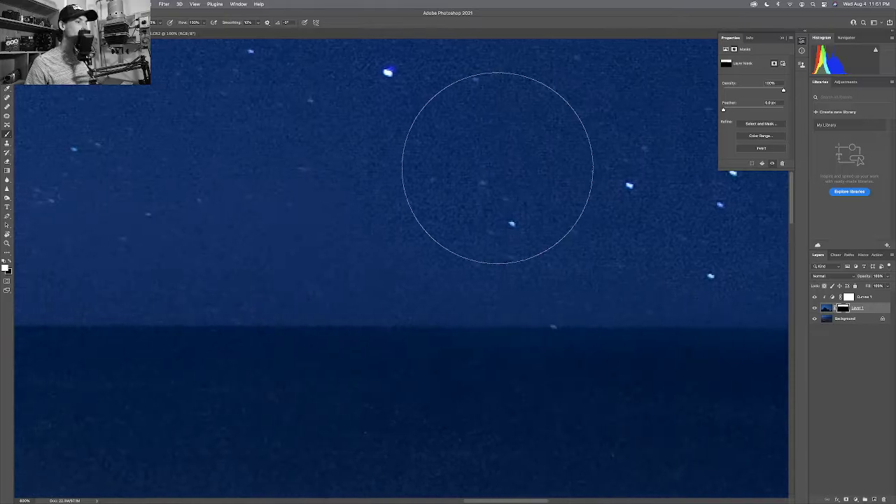
scroll(542, 170, "left", 7)
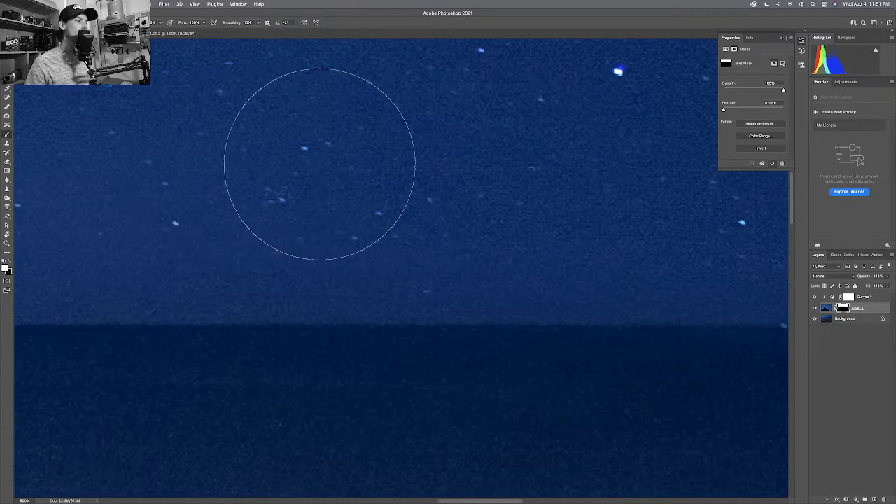
scroll(589, 156, "left", 8)
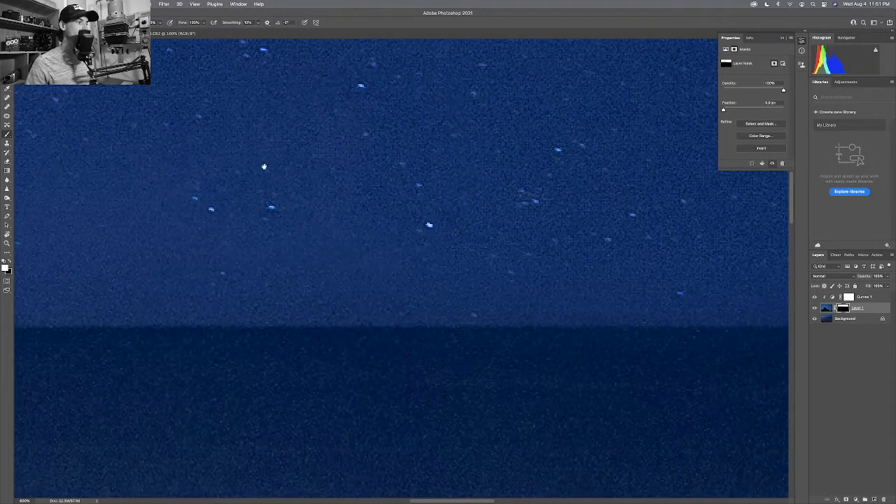
scroll(264, 166, "left", 11)
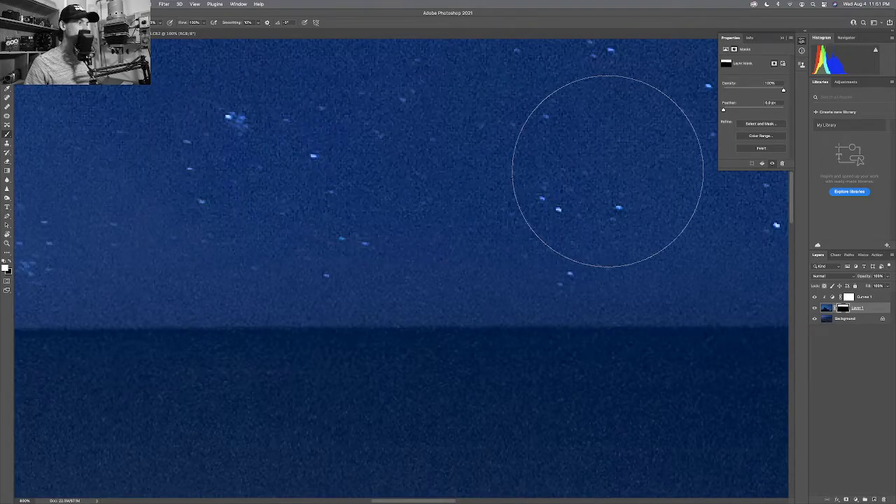
scroll(607, 171, "left", 7)
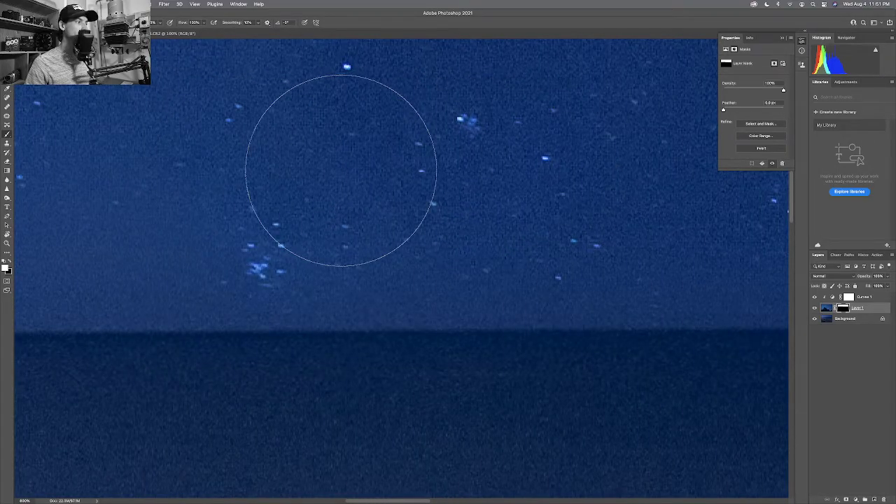
scroll(181, 180, "left", 7)
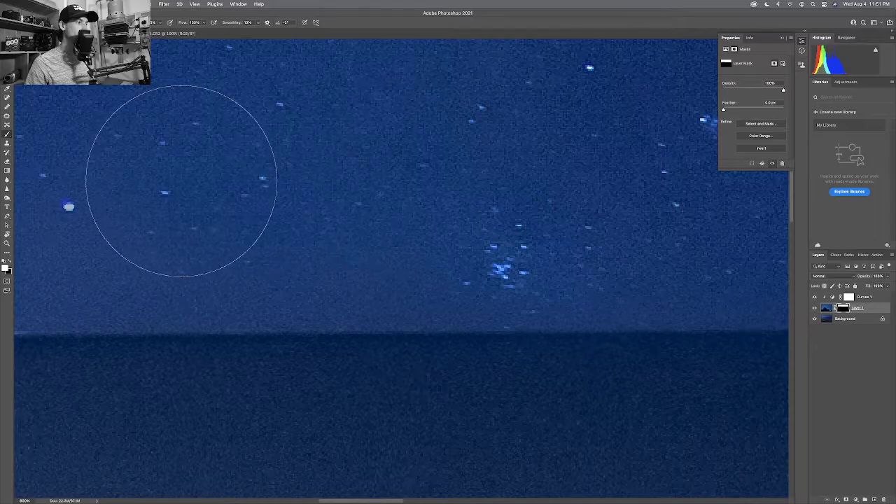
scroll(626, 170, "left", 11)
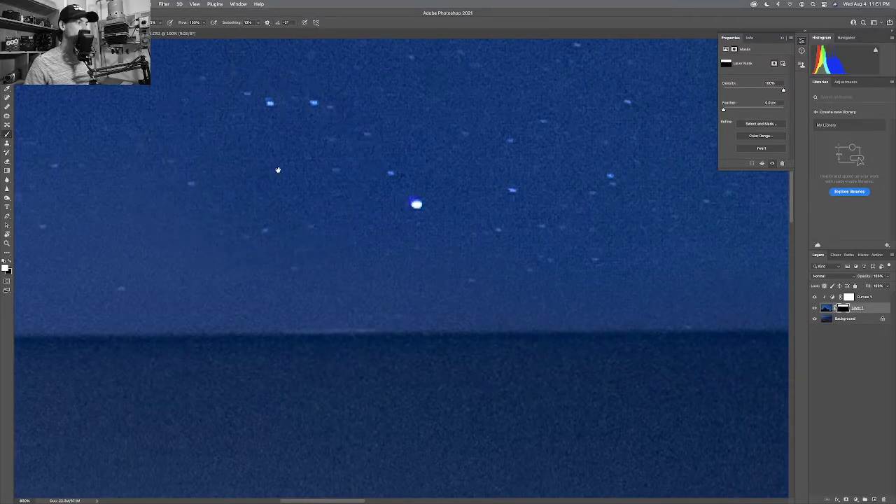
left_click_drag(278, 170, 547, 168)
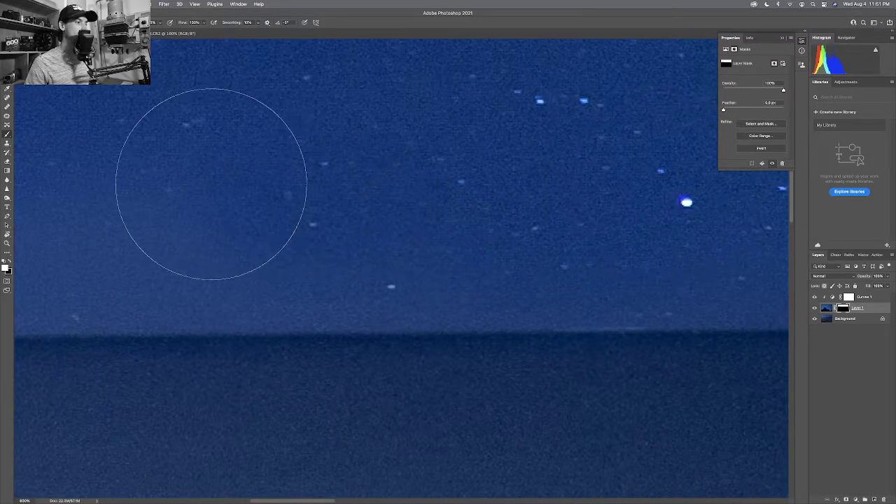
left_click_drag(166, 189, 603, 189)
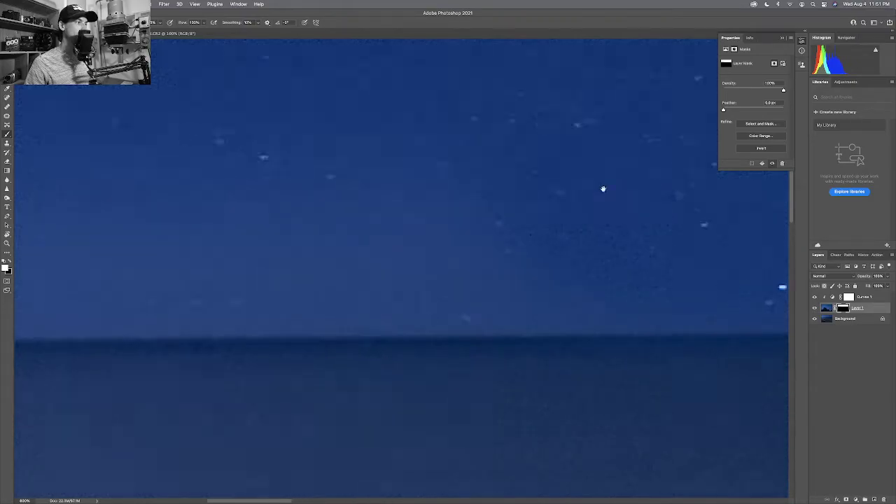
left_click_drag(445, 188, 645, 183)
left_click_drag(371, 176, 580, 179)
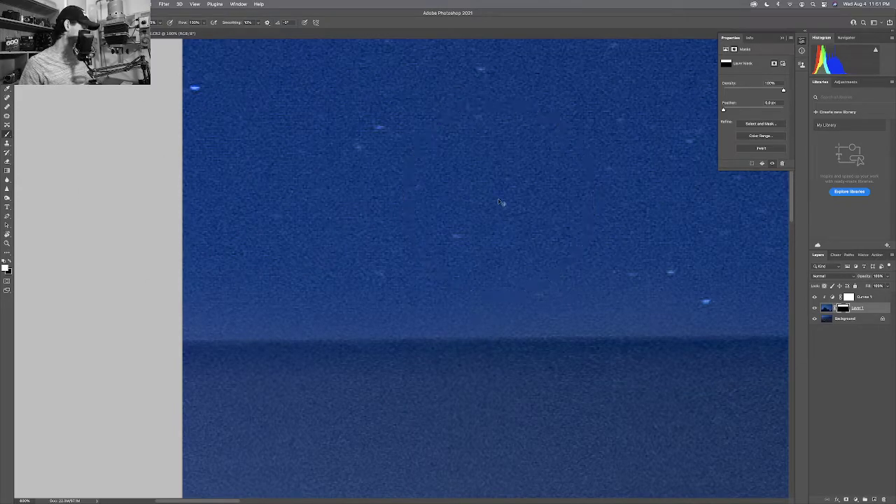
key("super+0")
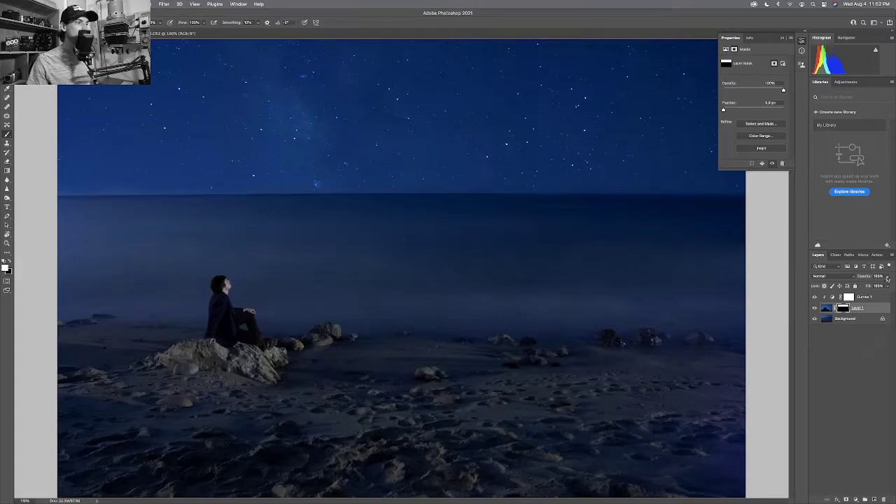
With Curves 1 selected, create Curves 2 from Layer > New Adjustment Layer > Curves.
left_click(873, 296)
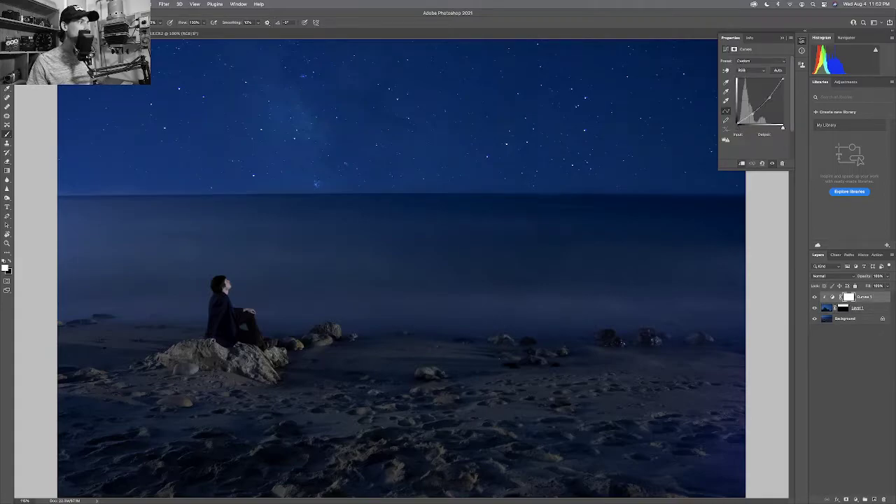
left_click(125, 3)
mouse_move(123, 94)
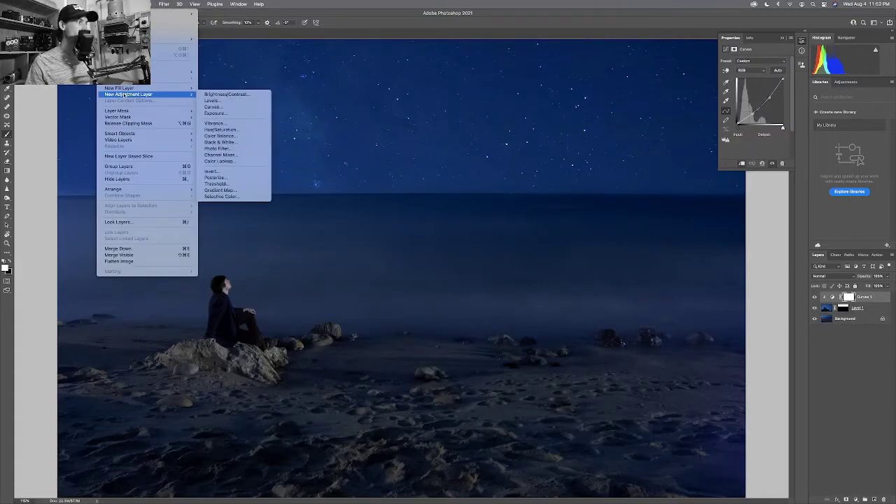
left_click(212, 106)
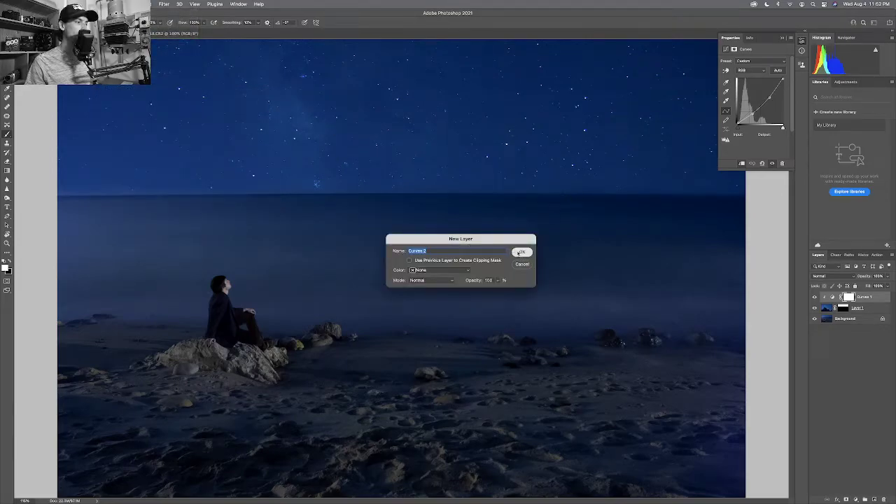
left_click(521, 252)
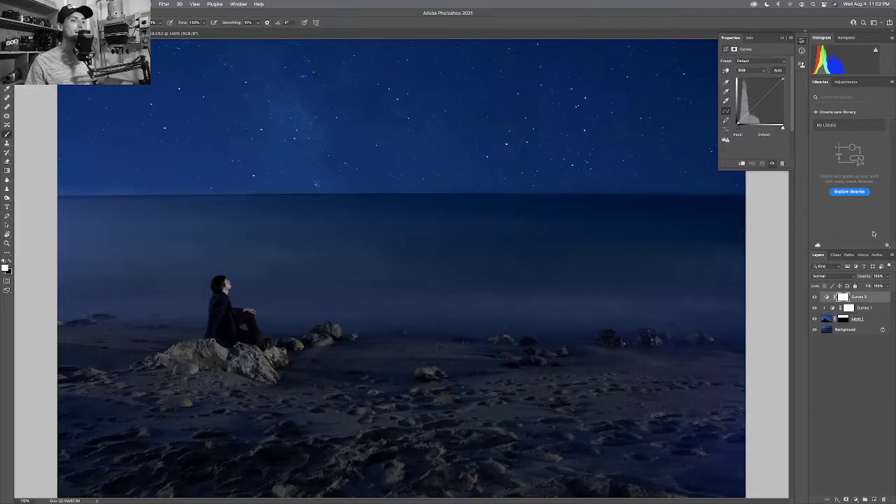
Raise Curves 2's lower and upper curve points to lift shadows and highlights.
left_click_drag(750, 110, 761, 93)
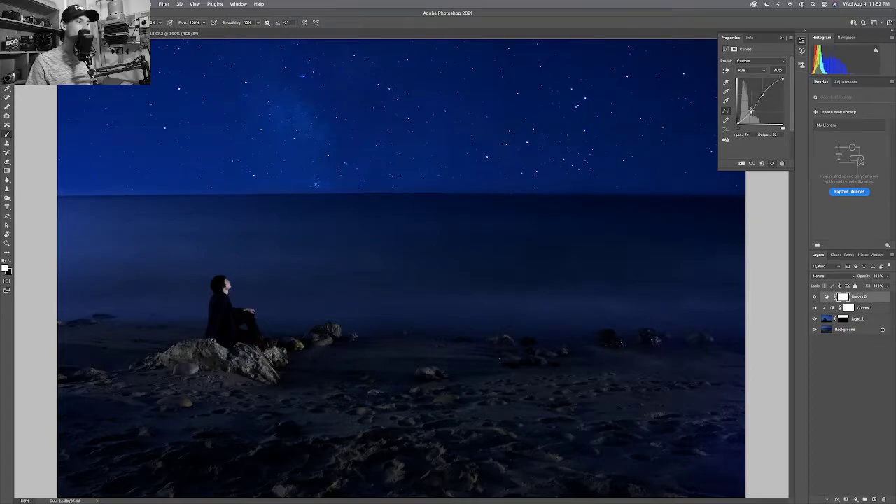
left_click_drag(751, 111, 750, 108)
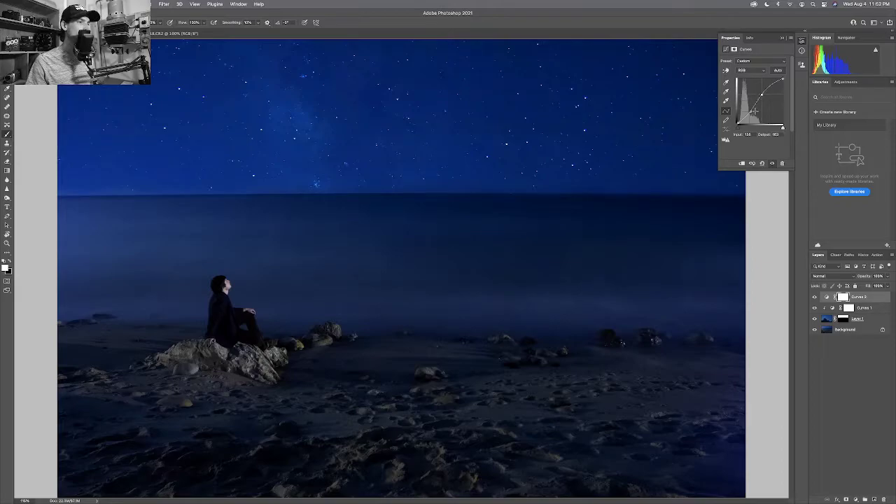
left_click(750, 110)
key("Up")
key("Up")
key("Up")
key("Up")
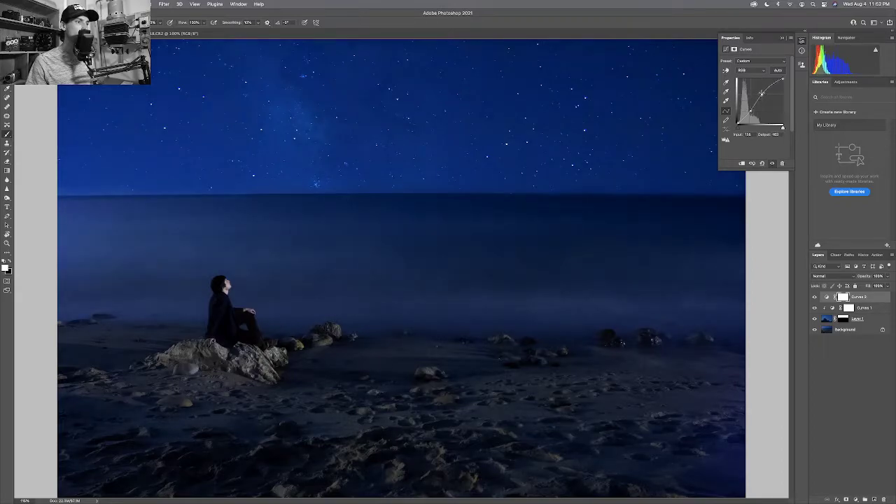
left_click_drag(762, 93, 758, 92)
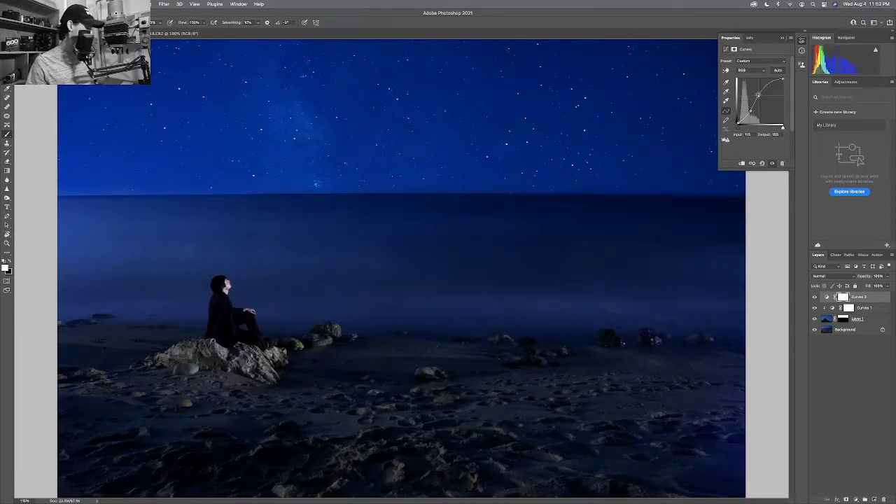
scroll(404, 272, "down", 5)
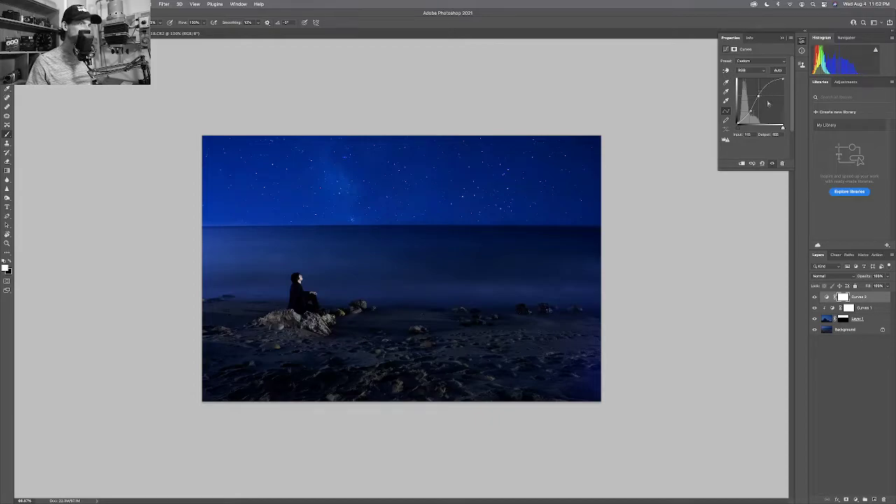
left_click_drag(759, 95, 757, 97)
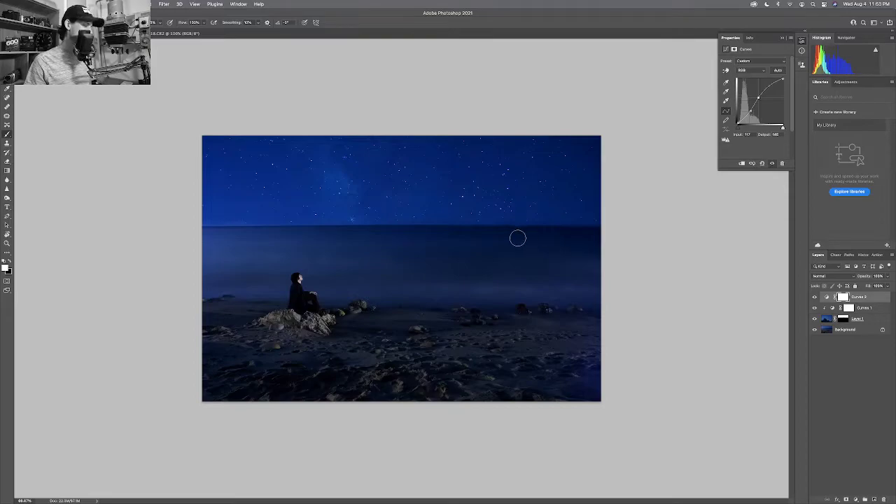
Zoom in on the seated figure to inspect, then fit the whole photo on screen.
key("z")
left_click_drag(356, 254, 396, 260)
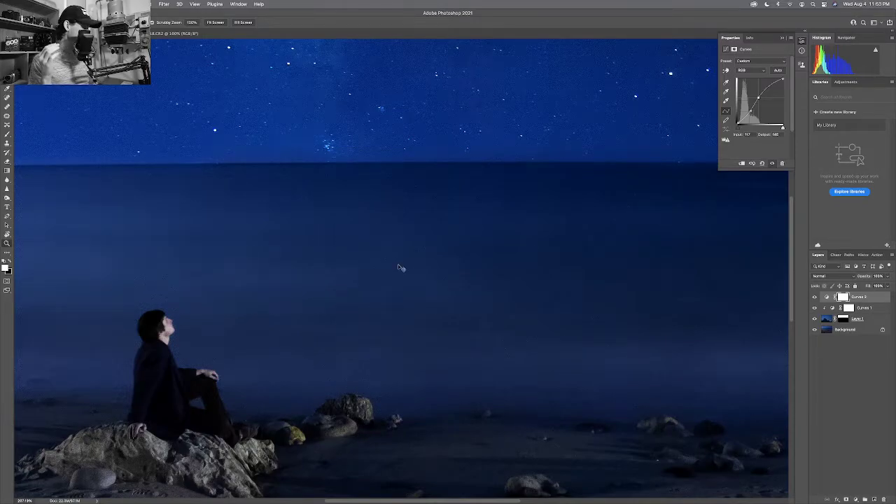
key("super+0")
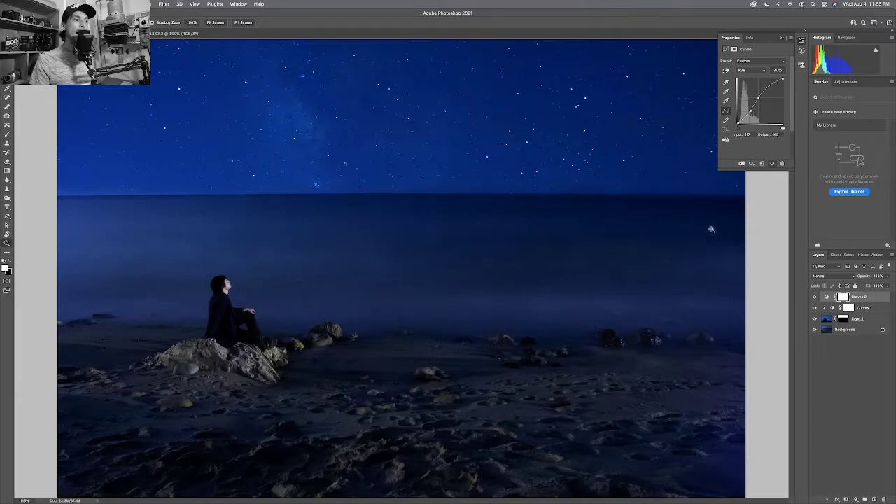
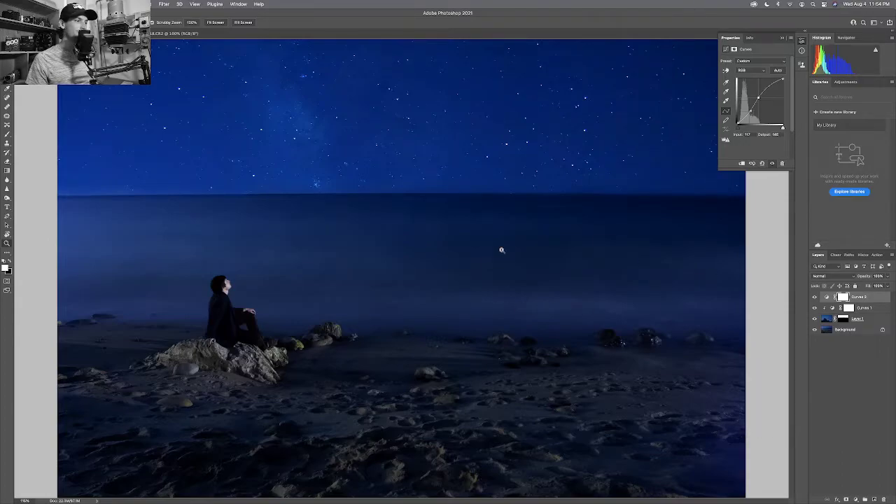
Zoom in on the horizon and select Layer 1's mask for painting.
left_click_drag(480, 190, 548, 200)
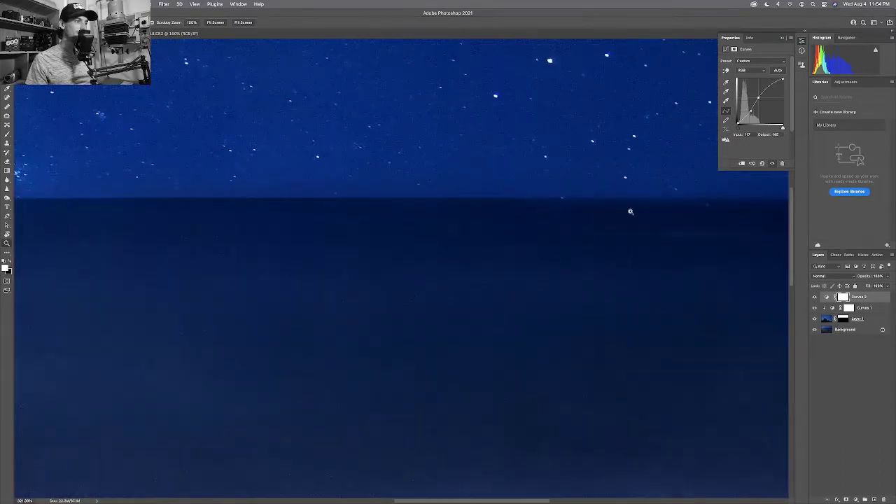
left_click_drag(649, 213, 579, 221)
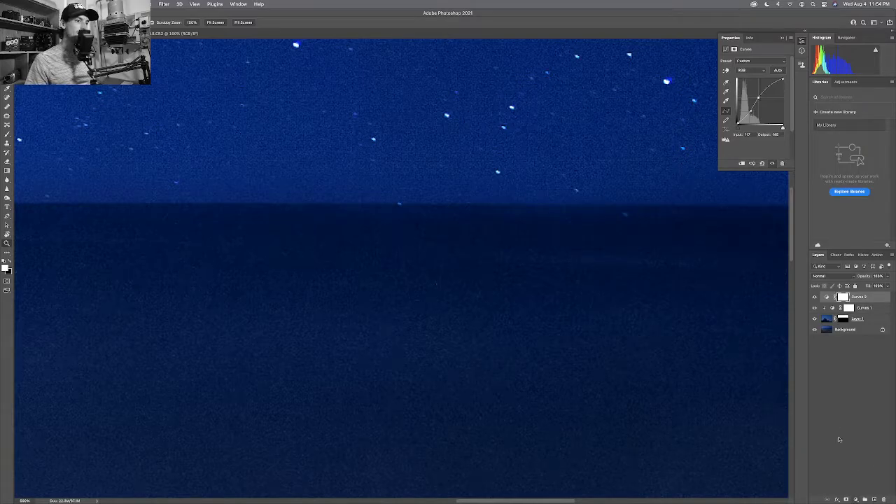
left_click(848, 309)
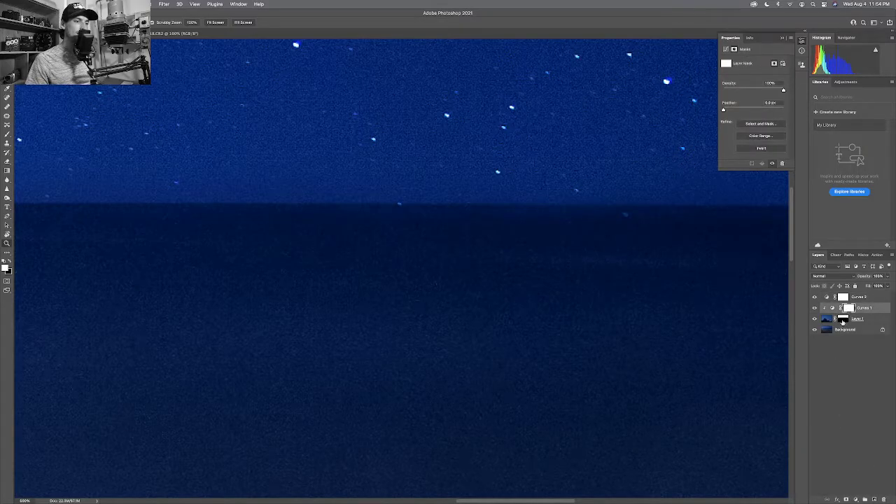
left_click(844, 321)
Set up a smaller black brush and fit the whole photo on screen.
key("b")
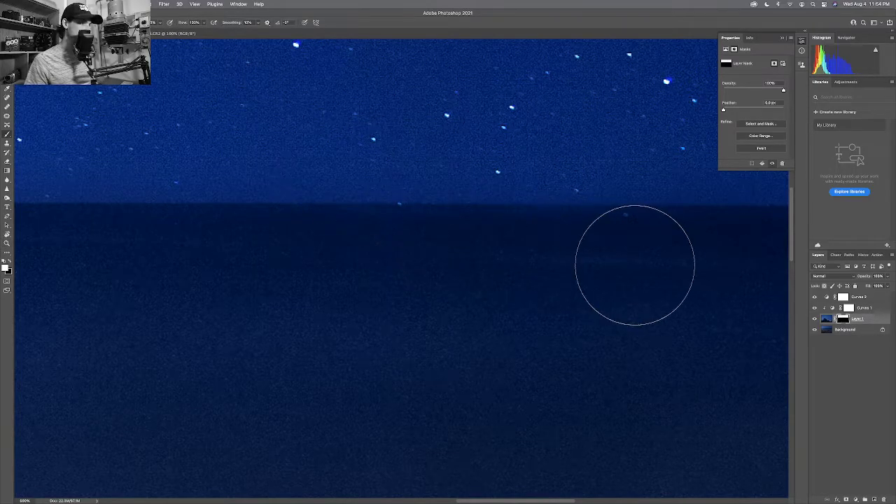
key("bracketleft")
key("bracketleft")
key("bracketleft")
key("bracketleft")
key("bracketleft")
key("bracketleft")
key("bracketleft")
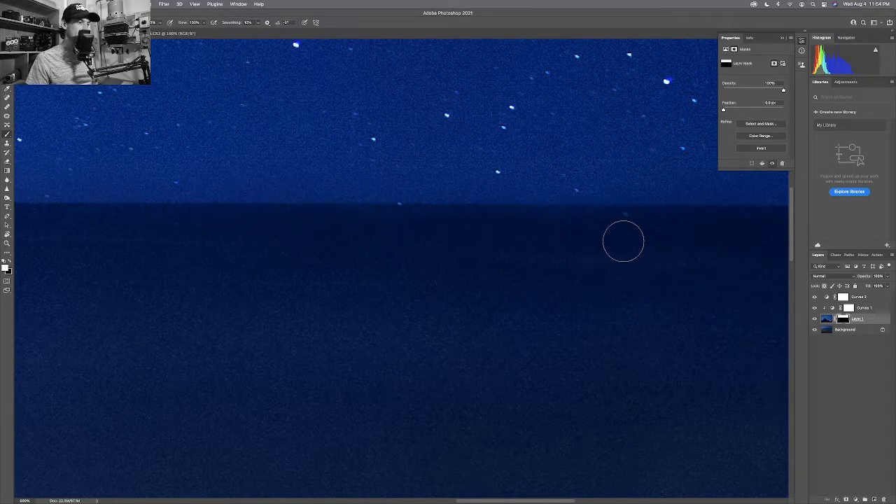
key("x")
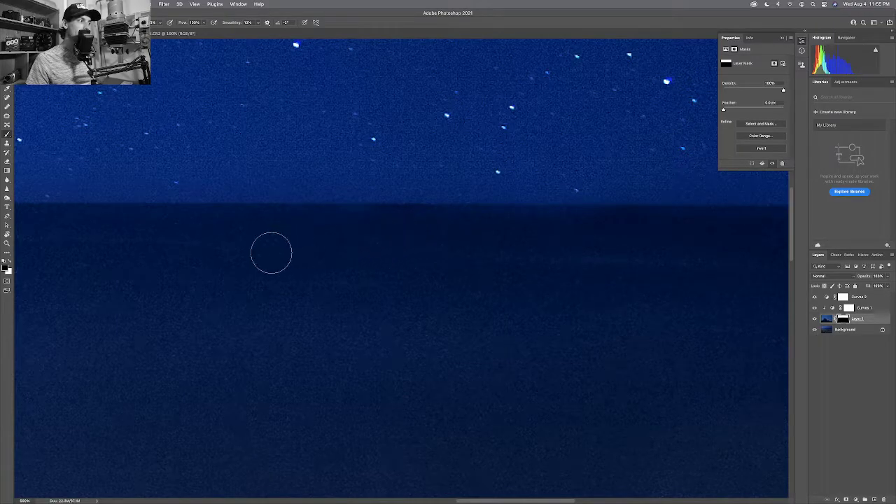
key("super+minus")
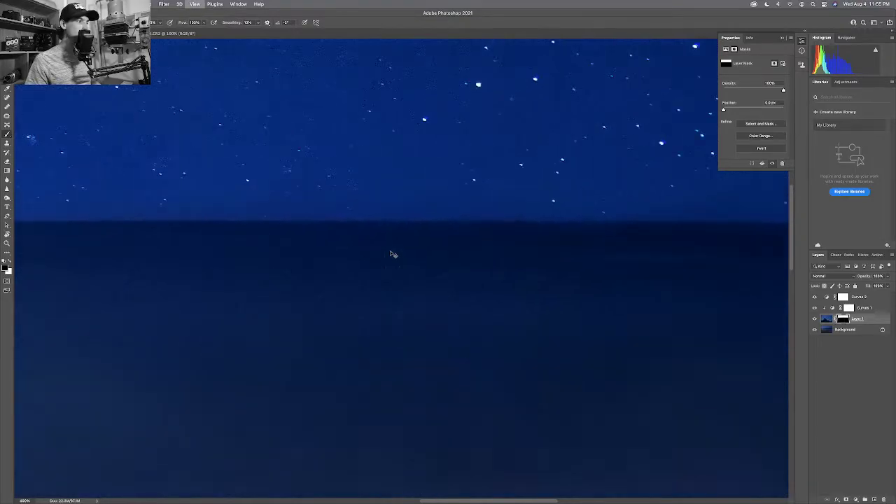
key("super+0")
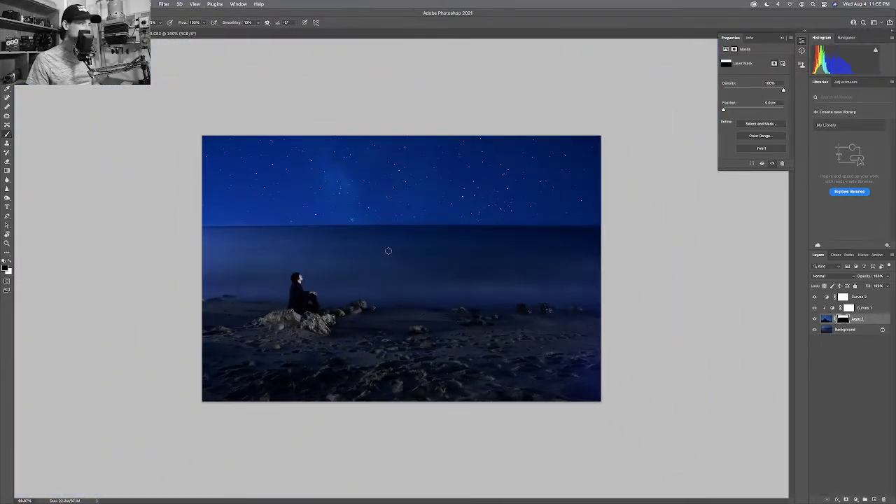
Brush Layer 1's mask around the seated figure and left shoreline, resizing the brush as needed.
key("bracketright")
key("bracketright")
key("bracketright")
key("bracketright")
key("bracketright")
key("bracketright")
key("bracketright")
key("bracketright")
key("bracketright")
key("bracketright")
key("bracketright")
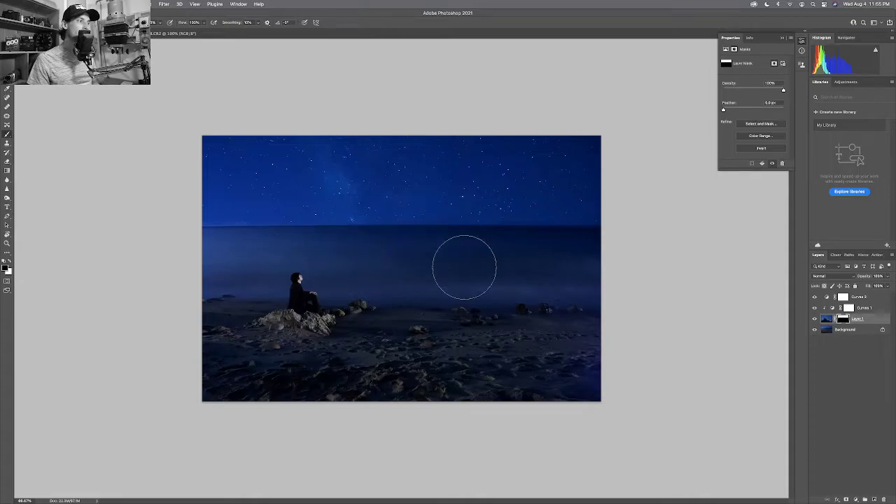
key("bracketright")
key("bracketright")
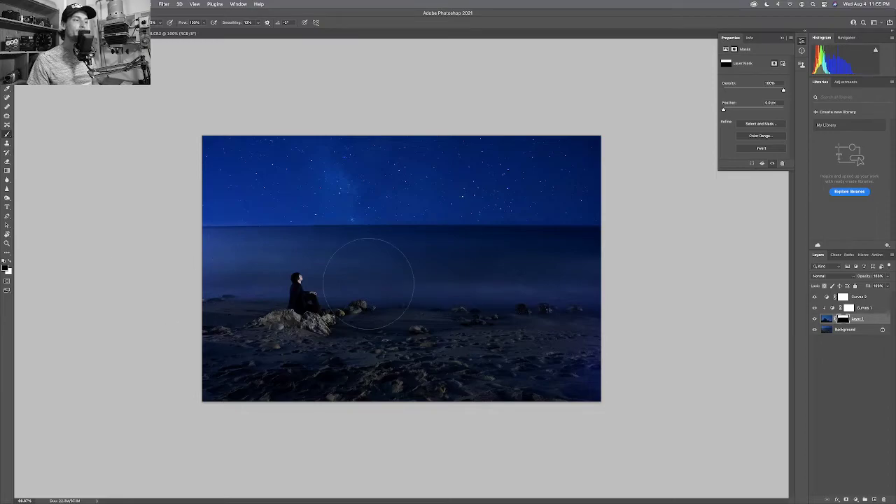
key("bracketright")
key("bracketright")
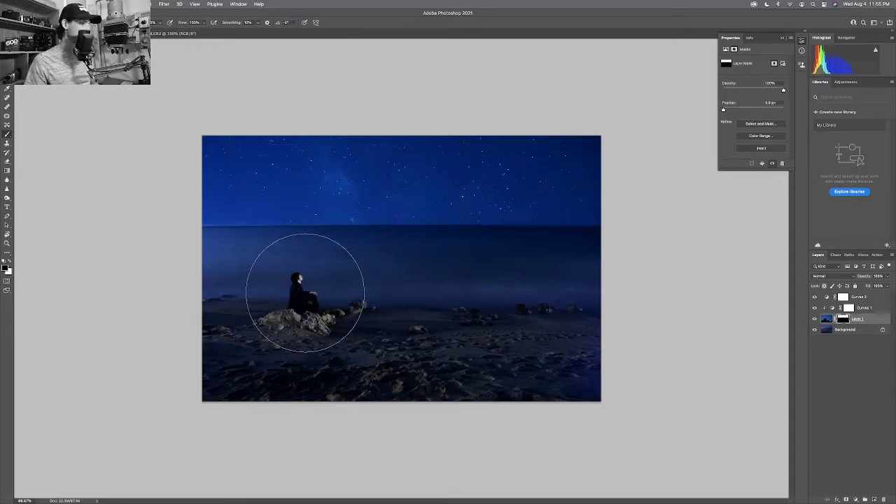
key("bracketleft")
key("bracketleft")
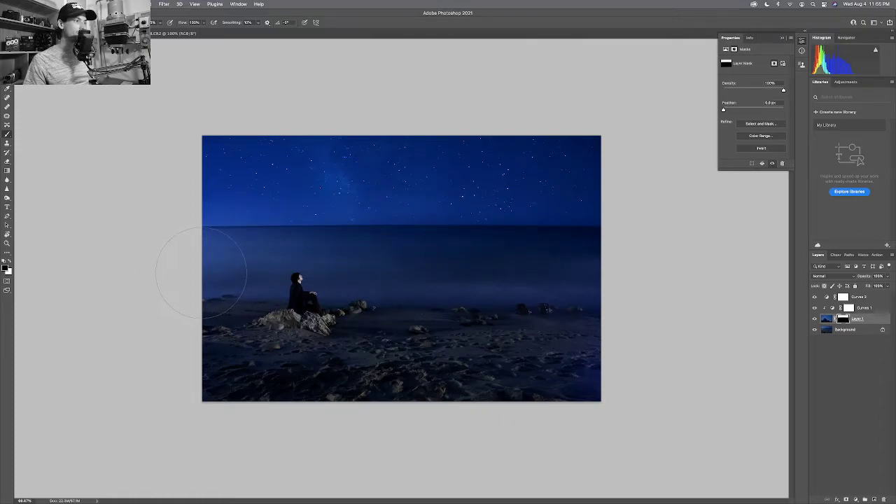
key("bracketright")
key("bracketright")
key("bracketright")
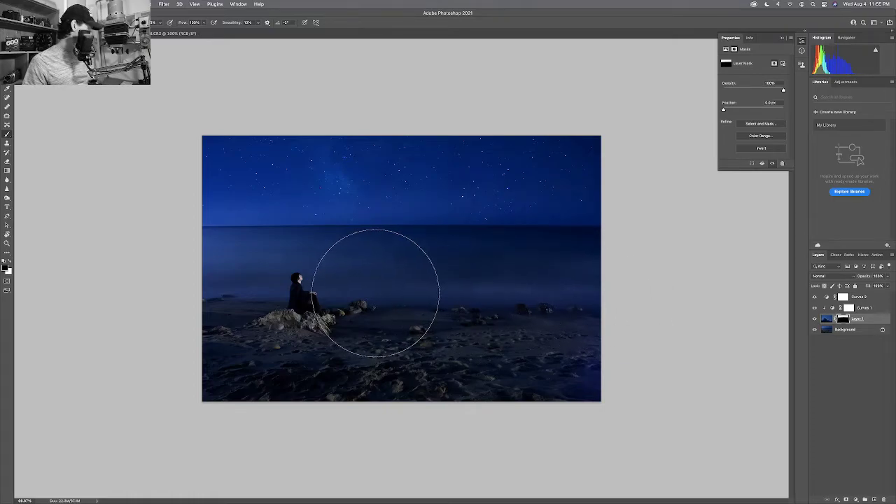
key("z")
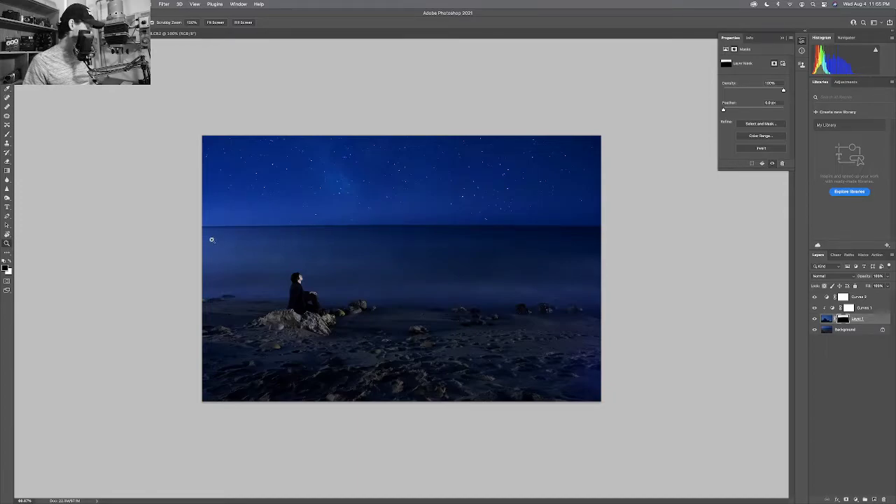
key("b")
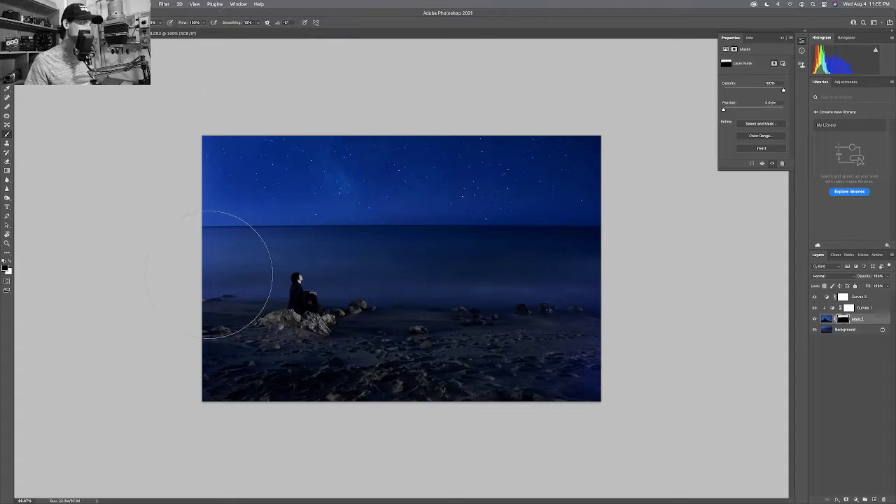
key("bracketright")
key("bracketright")
key("bracketright")
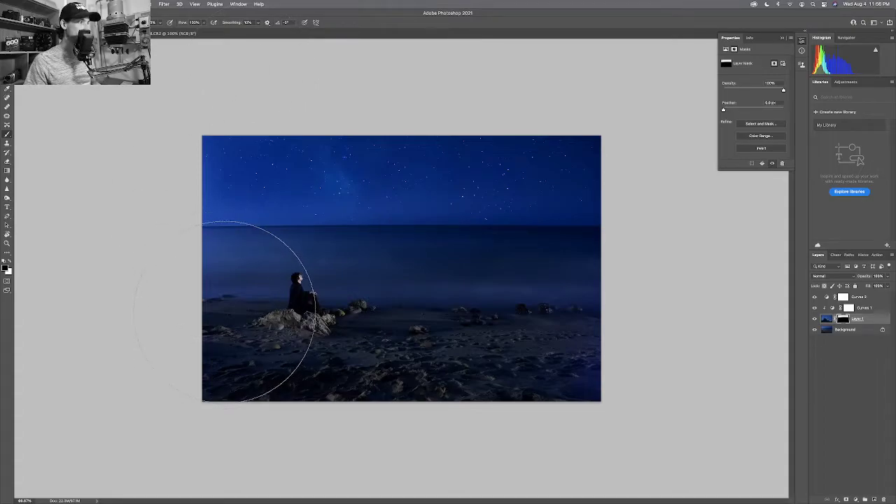
key("bracketright")
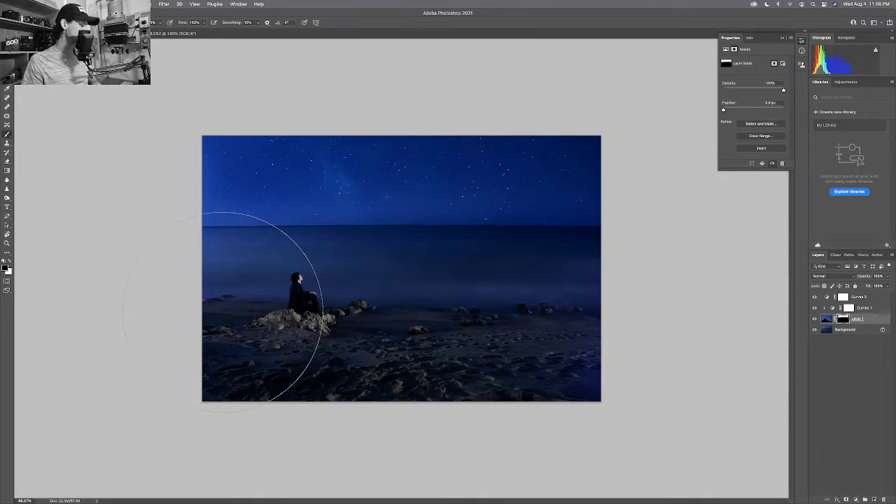
key("bracketright")
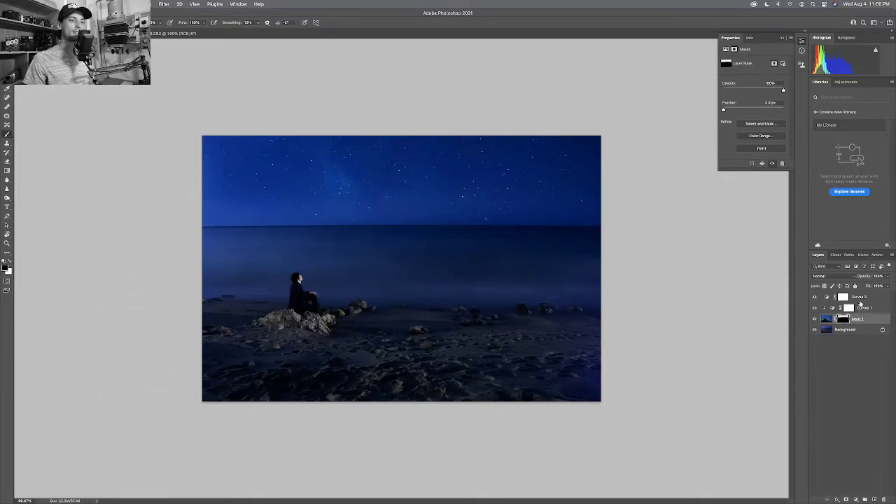
Revert to an earlier Brush Tool state in History, then select the Curves 2 layer.
left_click(862, 255)
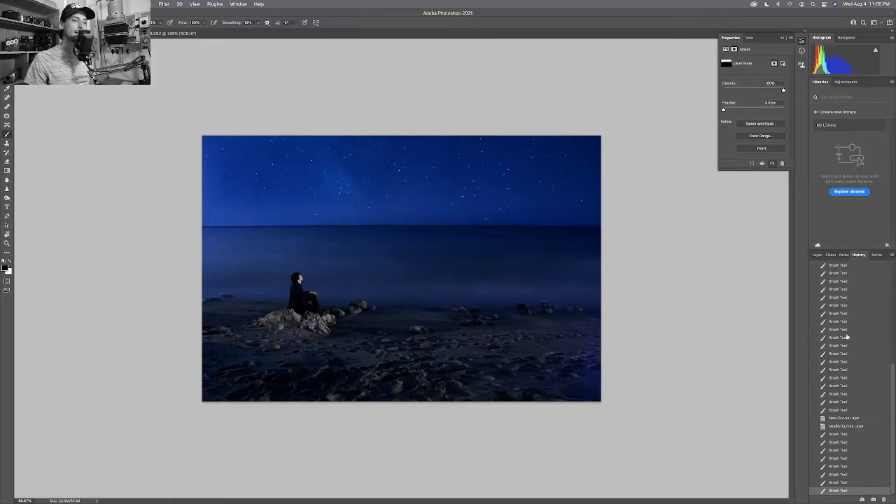
left_click(849, 443)
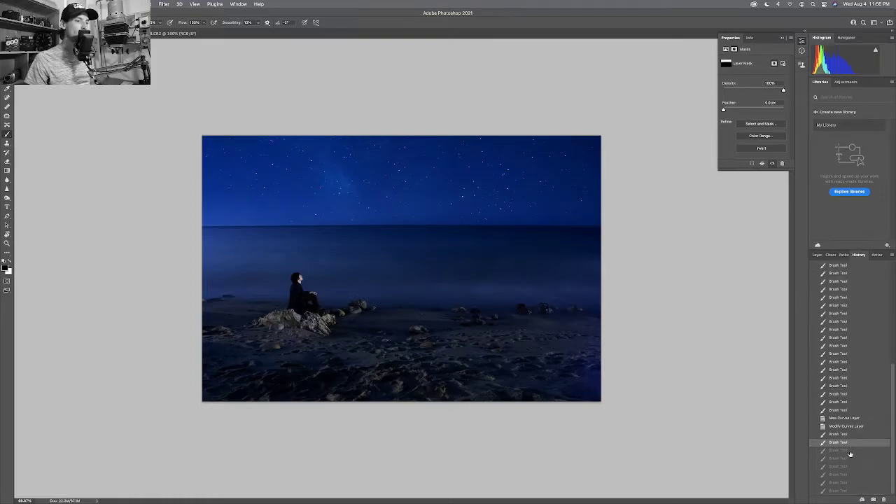
left_click(850, 451)
left_click(851, 459)
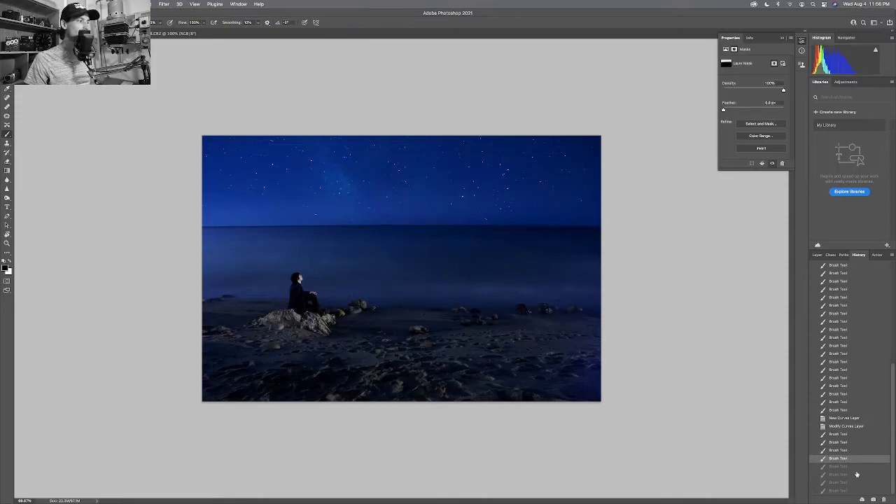
left_click(856, 474)
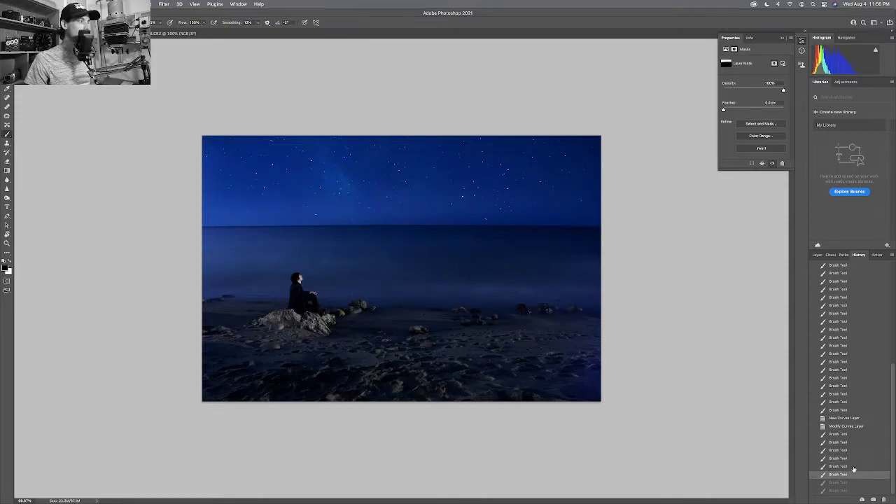
left_click(853, 466)
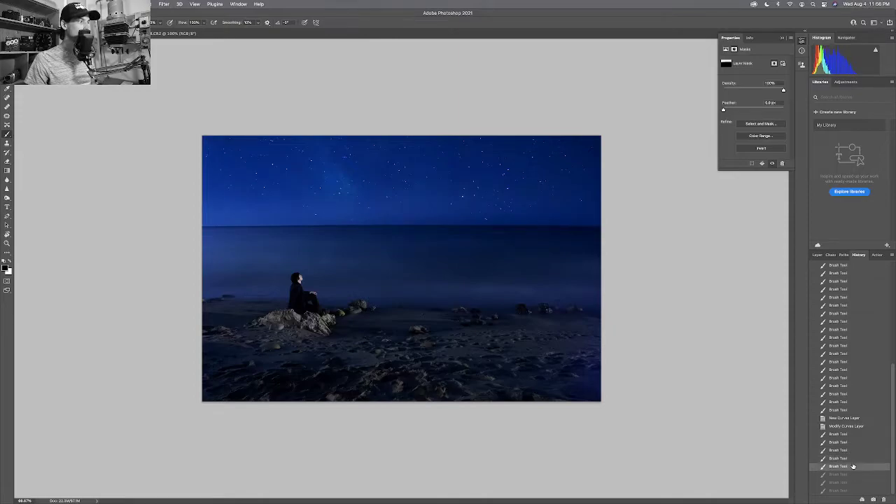
left_click(853, 474)
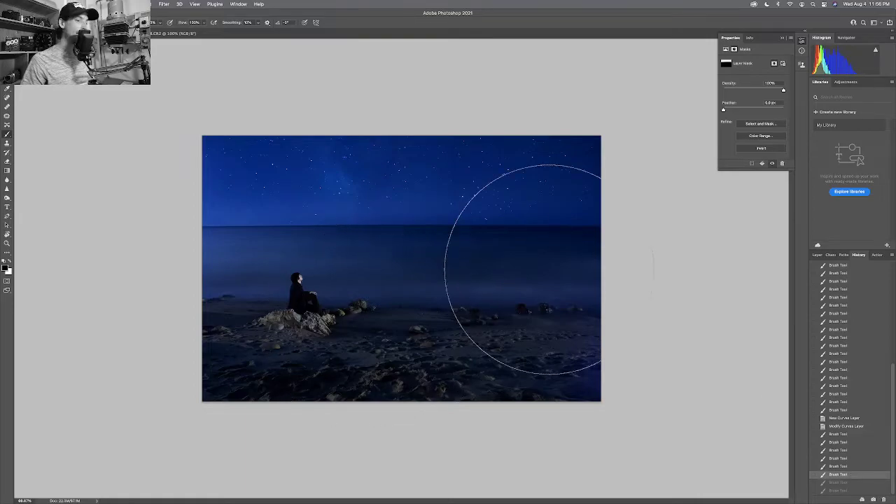
left_click(817, 254)
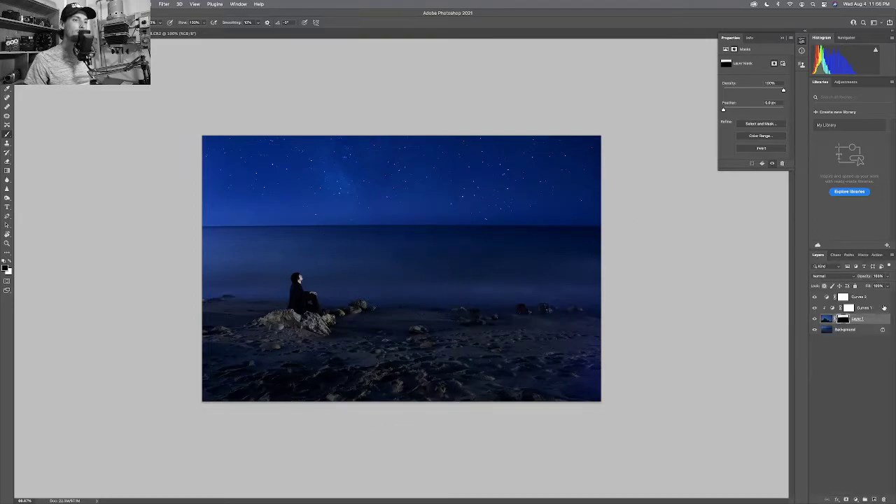
left_click(874, 297)
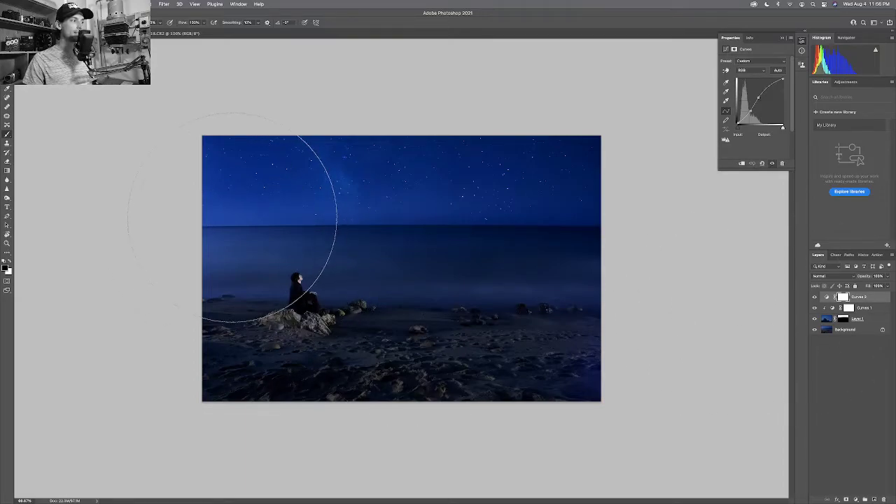
left_click(815, 318)
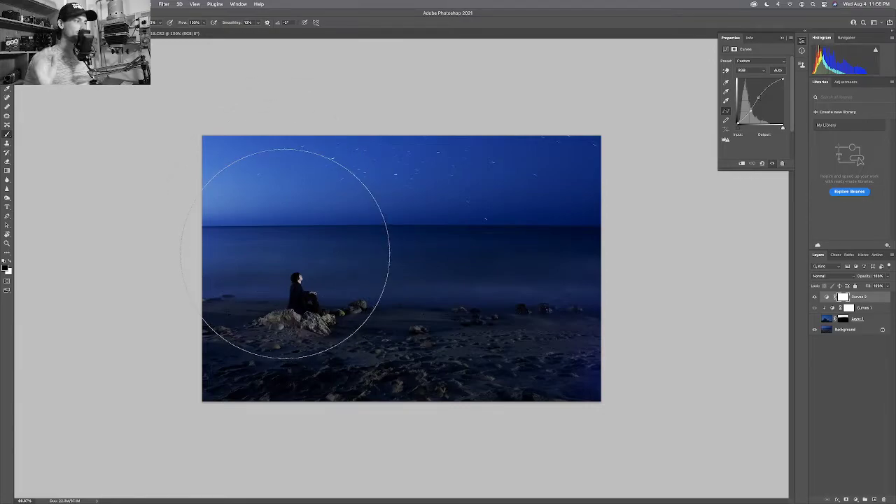
left_click(814, 319)
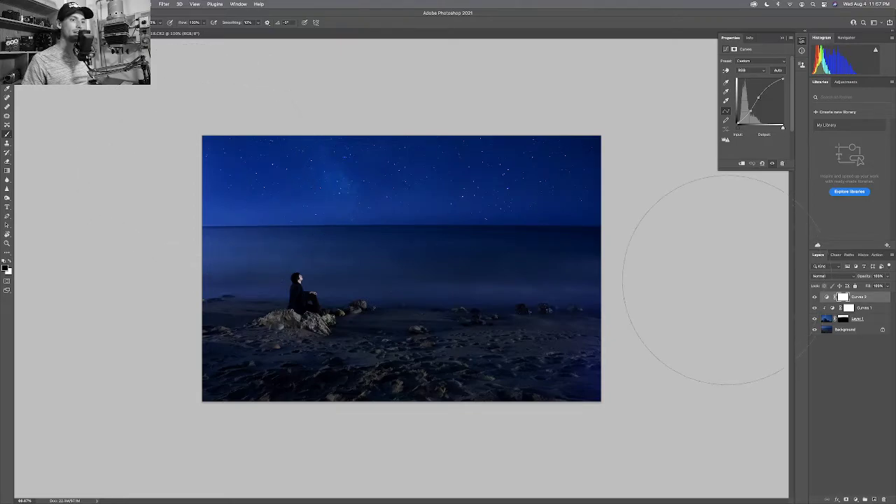
left_click(828, 320)
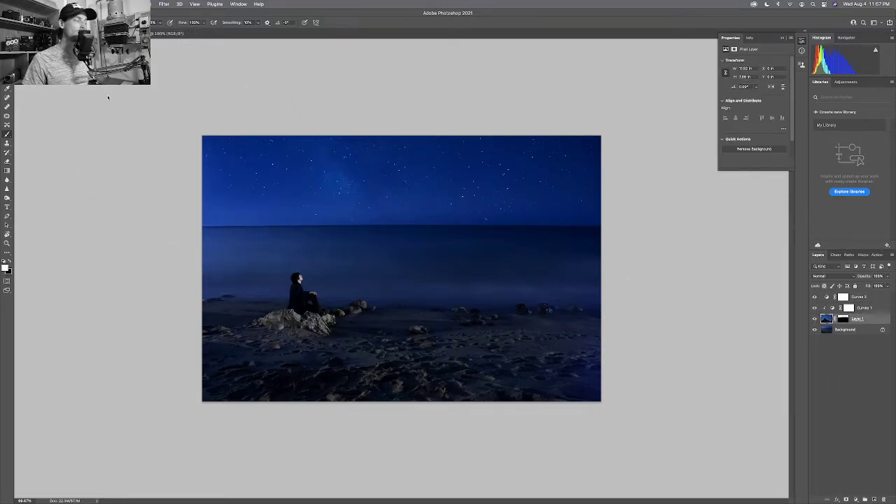
Paint a Quick Mask over the upper-left and upper-middle sky, then convert it to a selection.
key("q")
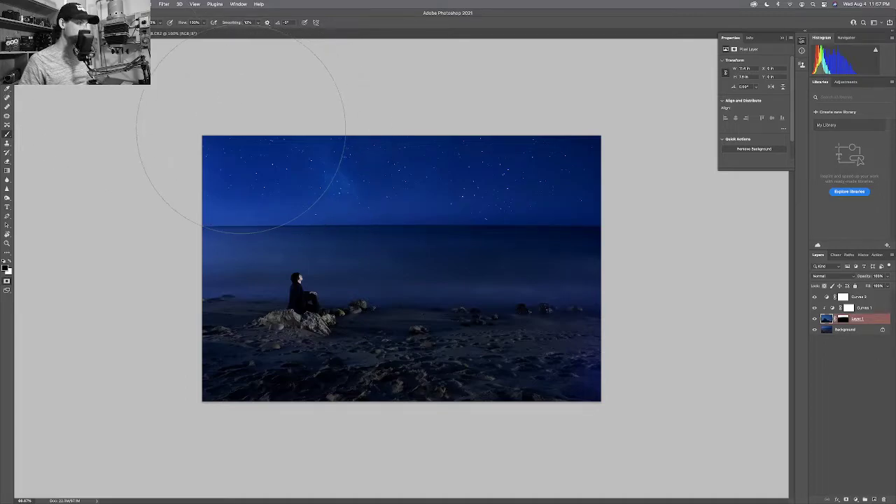
left_click_drag(240, 130, 194, 140)
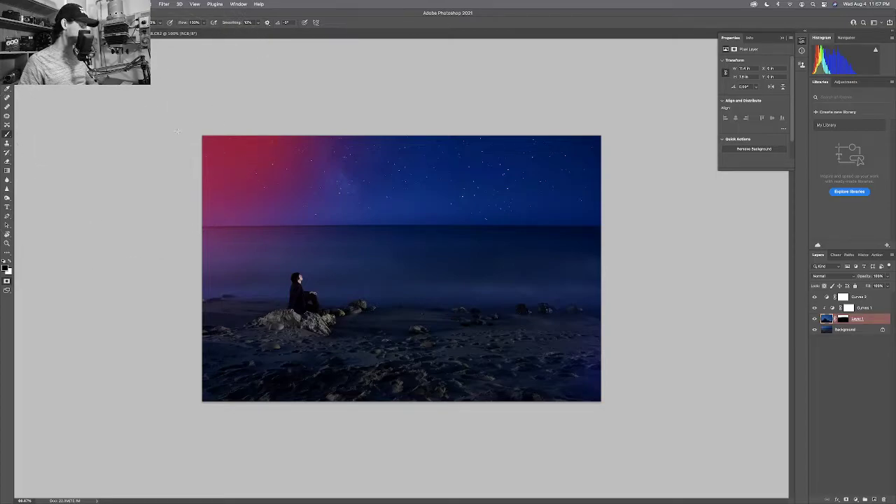
left_click(210, 143)
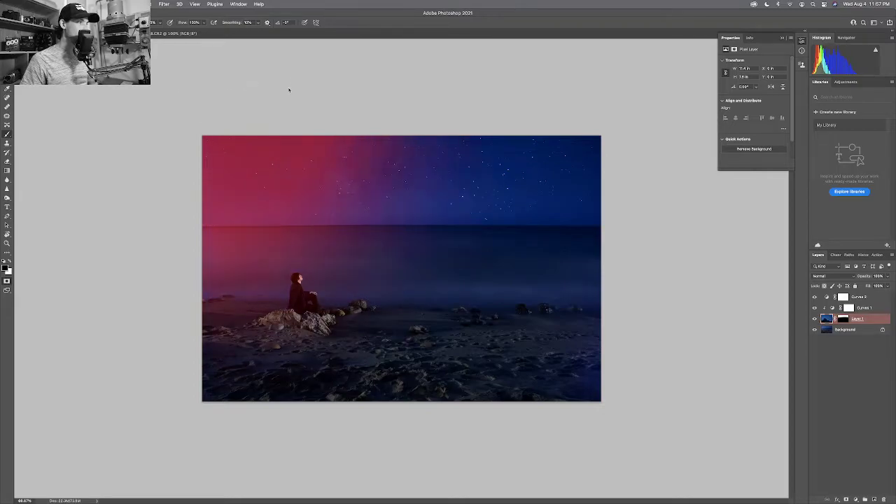
left_click(410, 105)
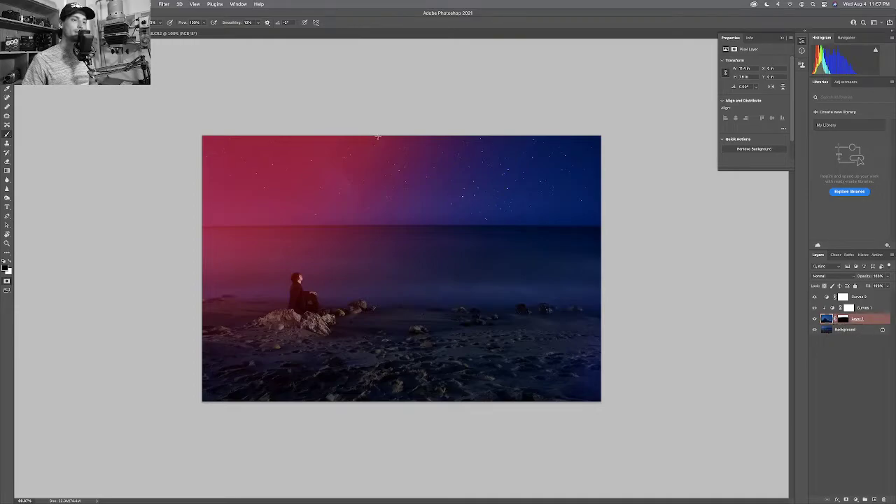
key("q")
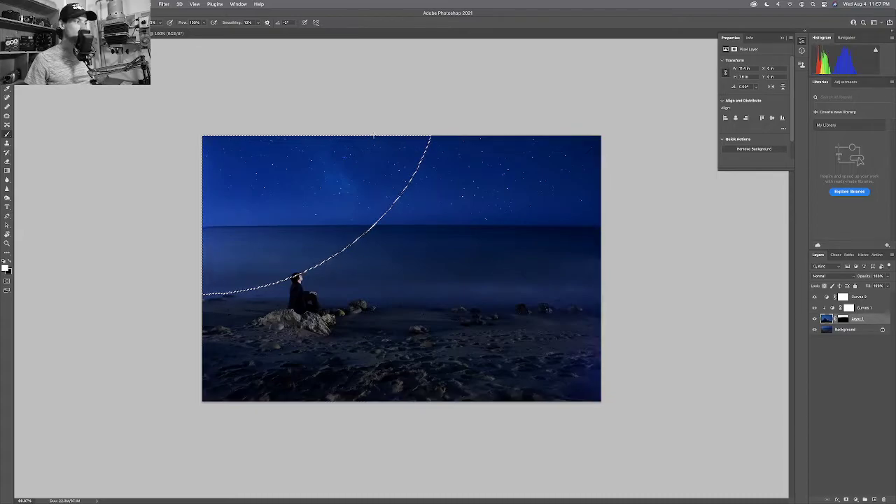
Choose Layer > New Adjustment Layer > Curves for the selected sky.
left_click(179, 4)
left_click(179, 4)
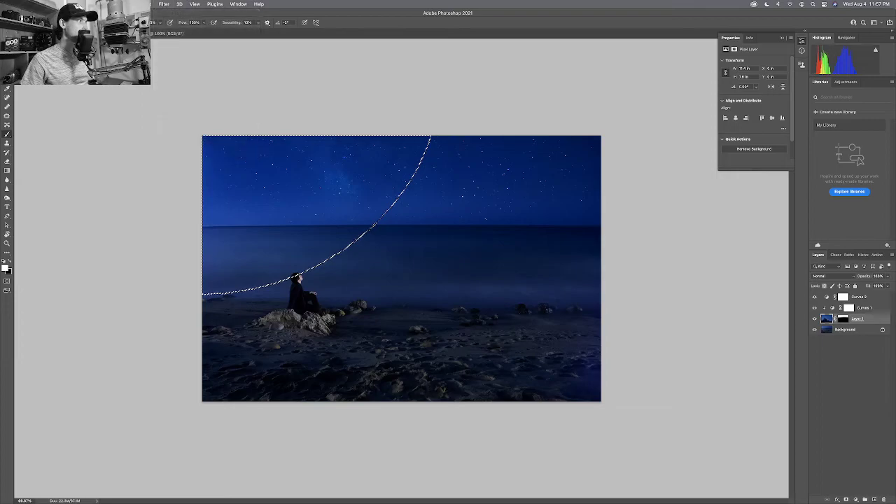
left_click(108, 4)
mouse_move(128, 94)
left_click(226, 108)
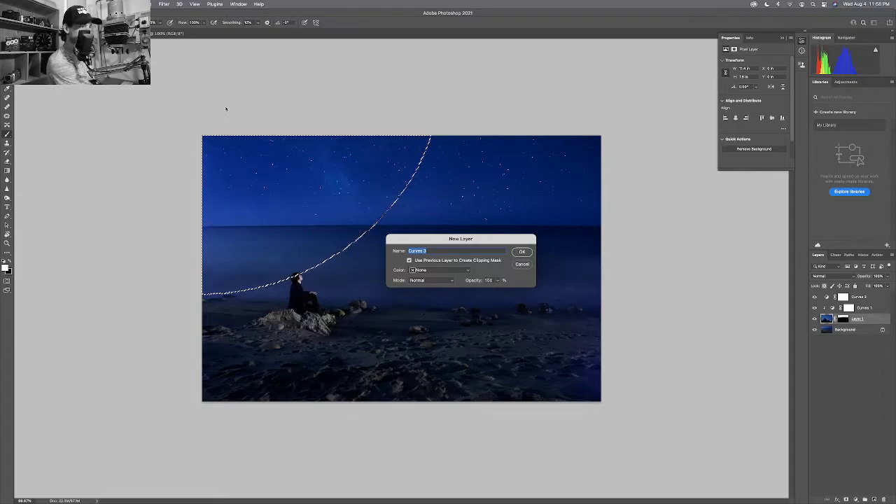
Name the new Curves layer 'Starfield Gradient' and create it.
type("Sa")
type("ar")
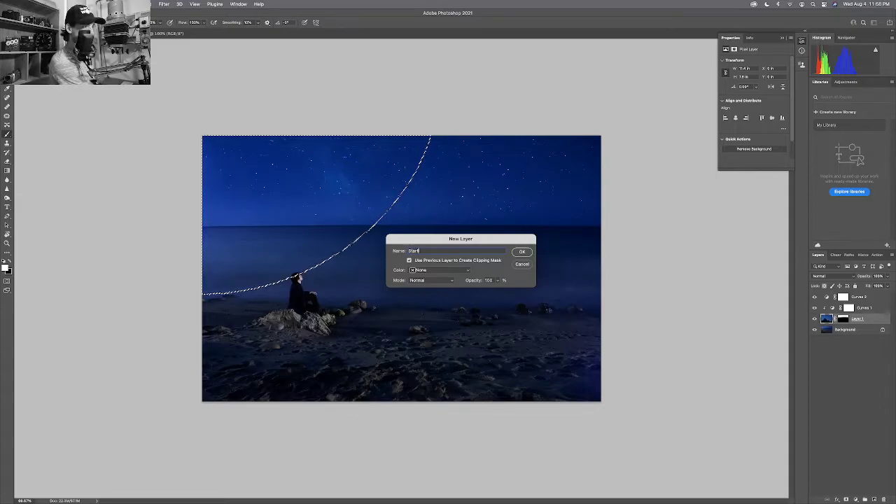
type("field")
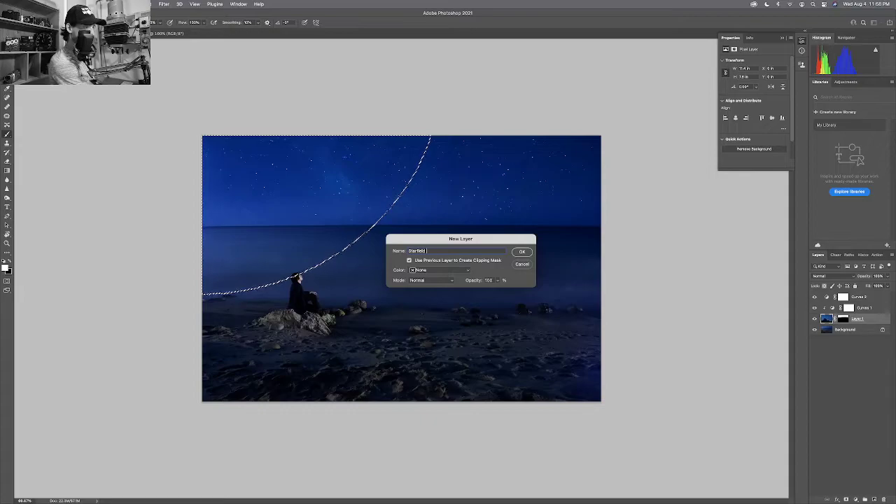
type(" Gradient")
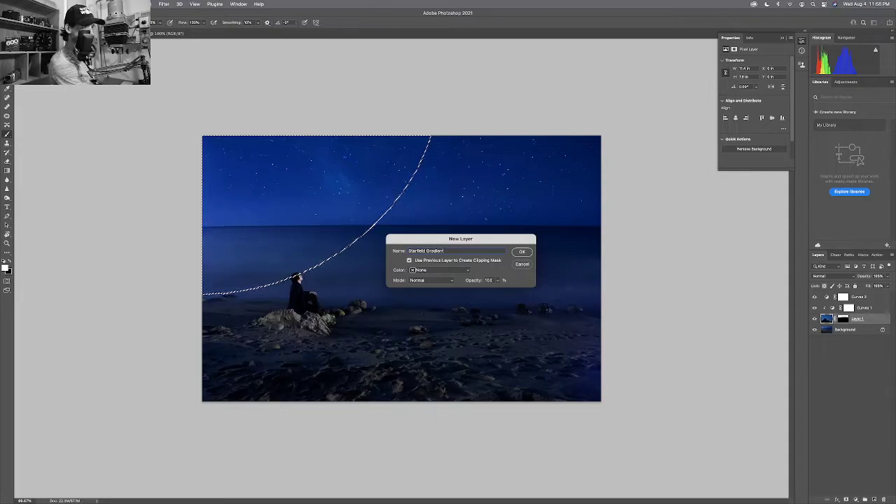
key("Return")
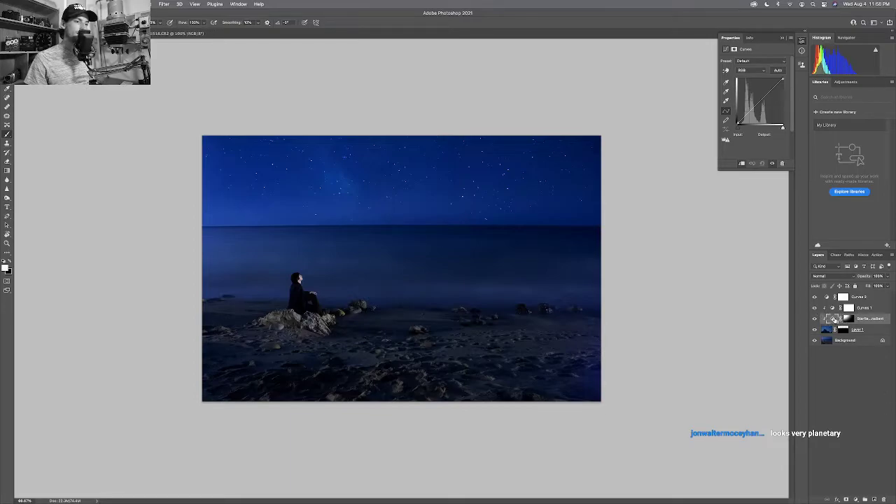
Add a point to the Starfield Gradient curve and raise it to brighten the sky.
left_click(755, 103)
left_click_drag(756, 103, 750, 104)
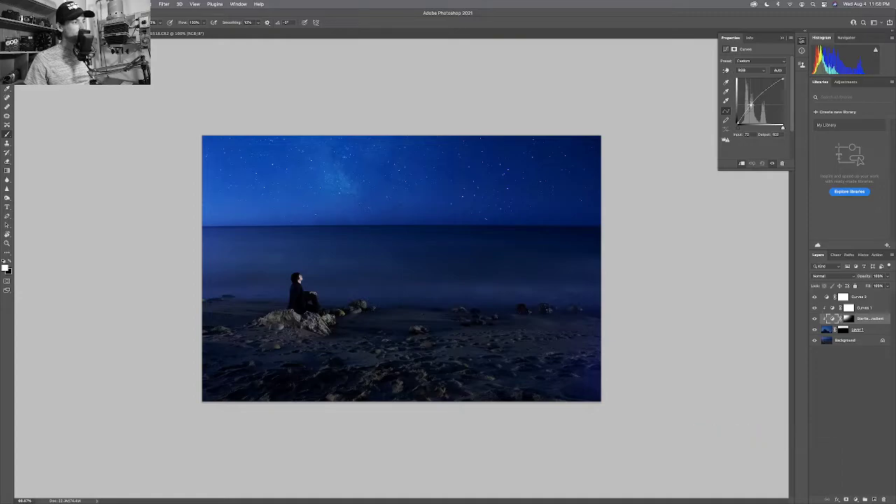
left_click_drag(750, 103, 750, 104)
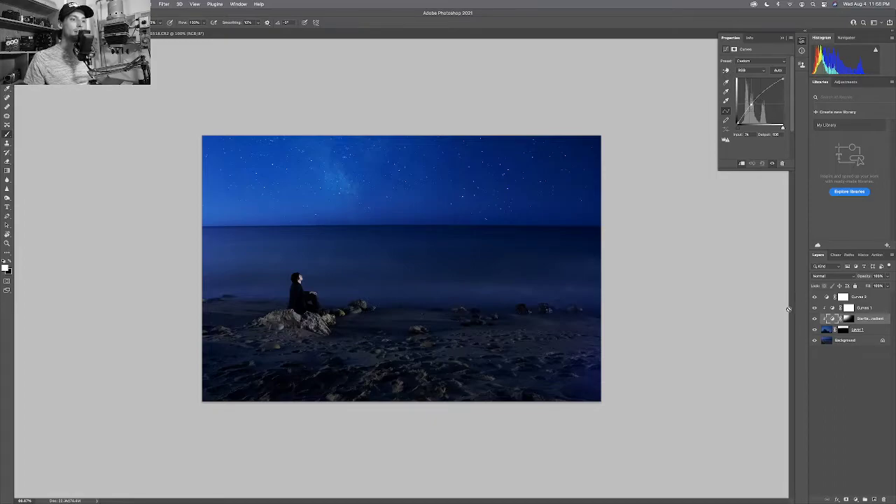
Compare with Layer 1 toggled off and on, then bow the curve higher.
left_click(814, 329)
left_click(814, 329)
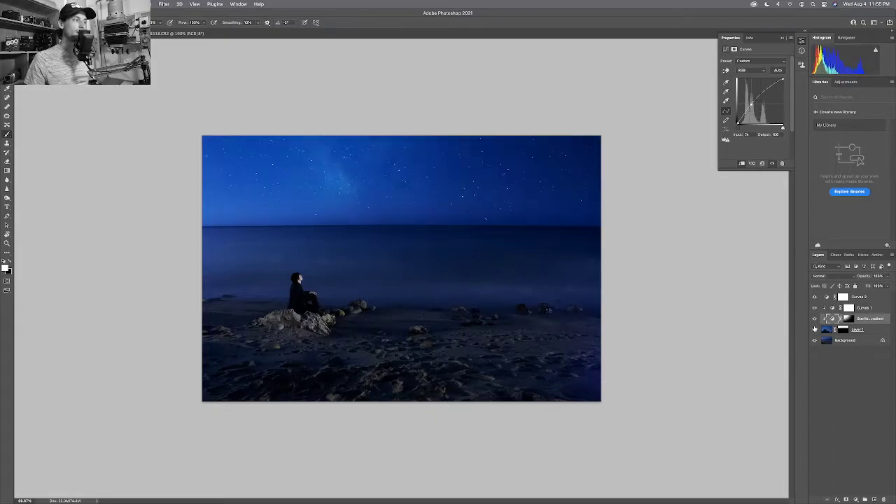
left_click(813, 329)
left_click(814, 329)
left_click(813, 329)
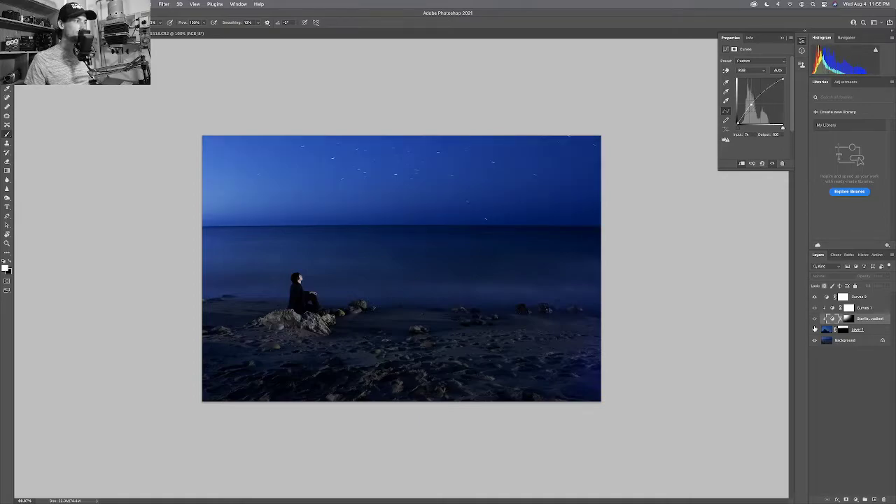
left_click(814, 329)
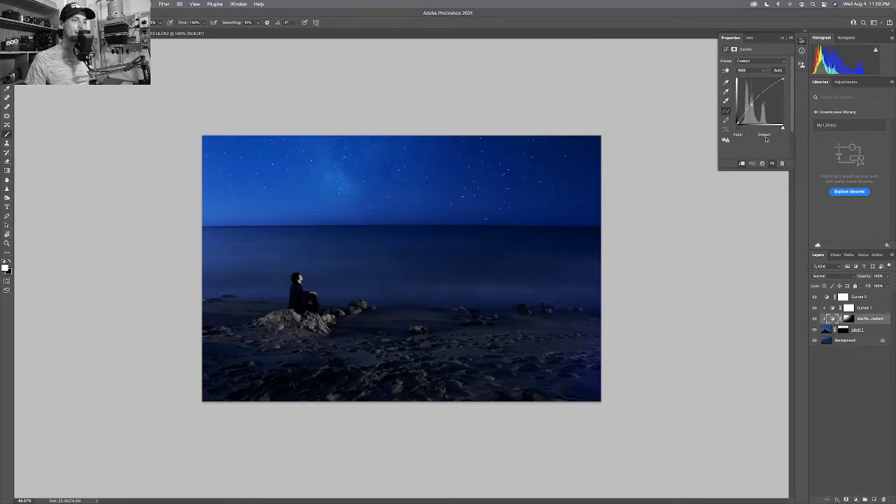
left_click_drag(761, 89, 760, 93)
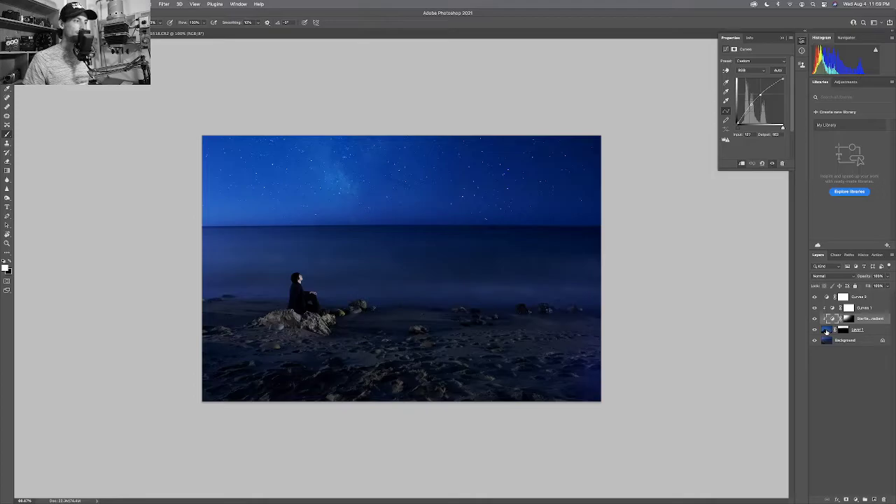
left_click_drag(826, 332, 827, 342)
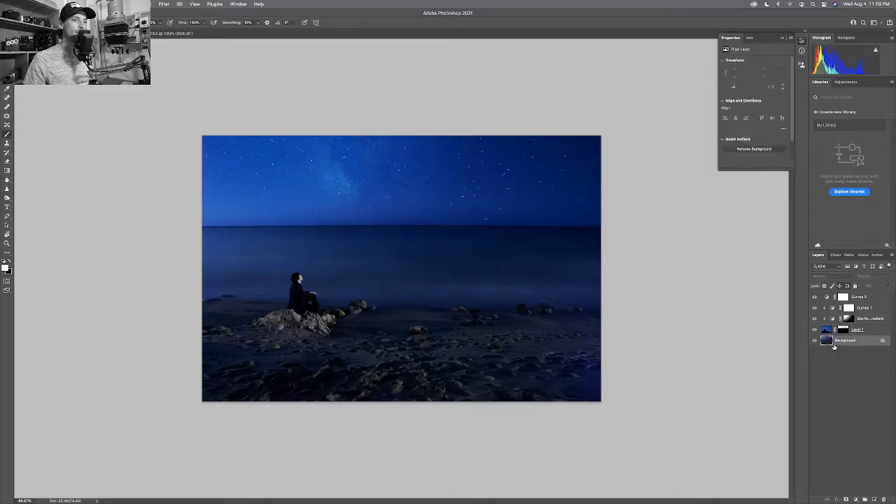
Zoom into the sky, spot-heal the meteor streak above the horizon, then fit the image on screen.
key("z")
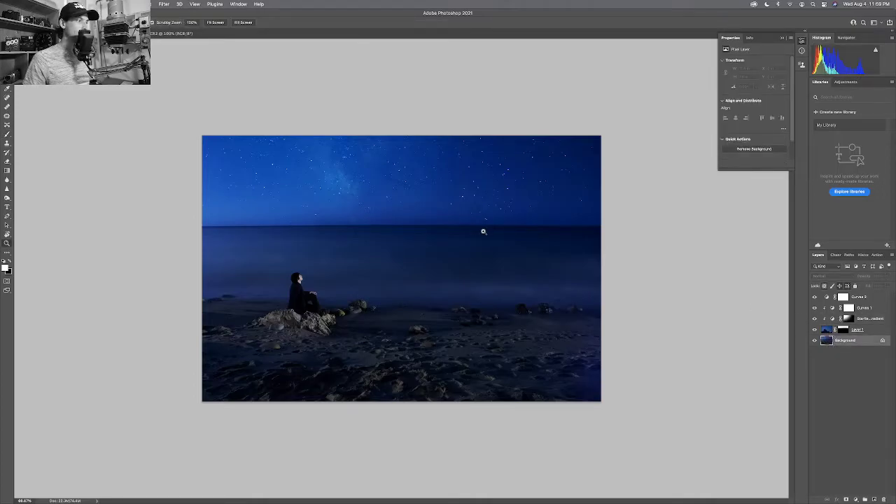
mouse_move(483, 230)
left_mouse_down()
mouse_move(545, 231)
mouse_move(512, 232)
mouse_move(531, 234)
mouse_move(533, 218)
mouse_move(549, 213)
left_mouse_up()
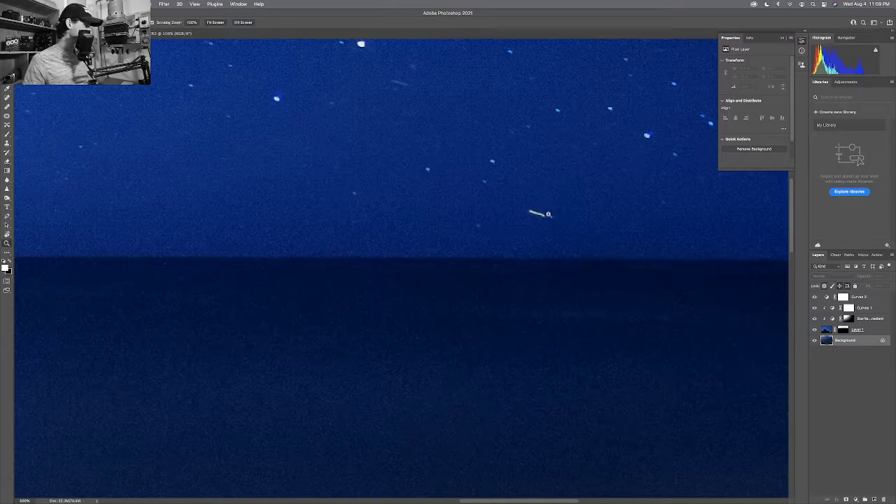
key("j")
mouse_move(548, 214)
left_mouse_down()
mouse_move(529, 211)
mouse_move(549, 215)
left_mouse_up()
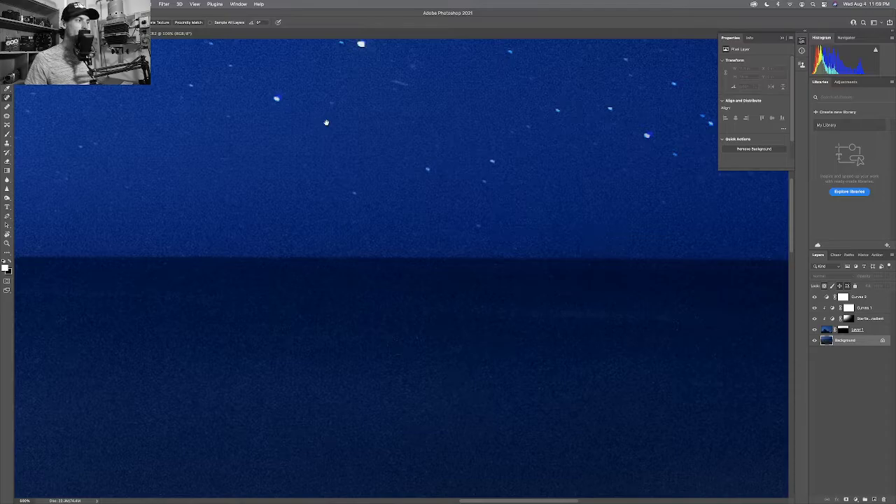
scroll(585, 231, "up", 5)
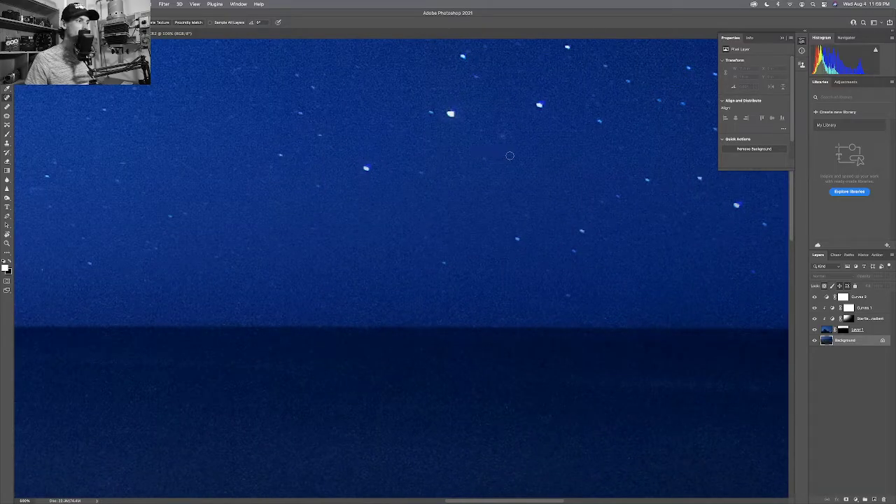
scroll(420, 167, "left", 5)
scroll(420, 168, "up", 2)
scroll(344, 179, "up", 2)
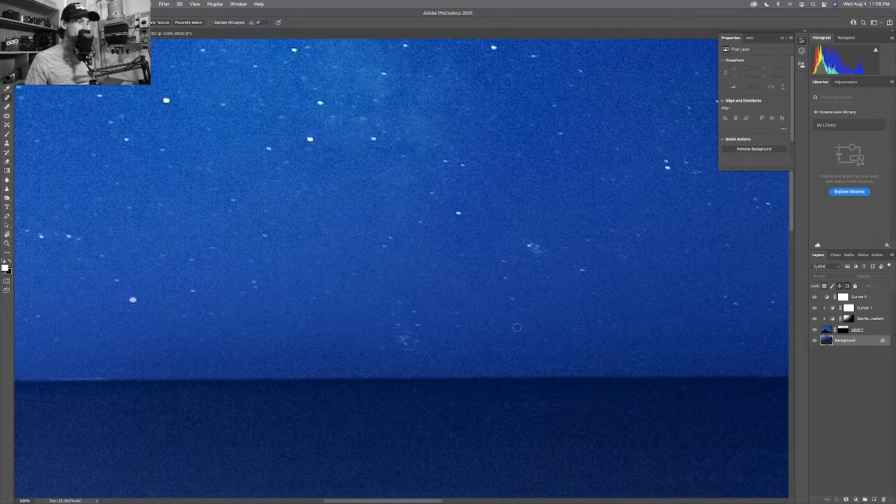
scroll(519, 259, "left", 3)
scroll(519, 259, "down", 2)
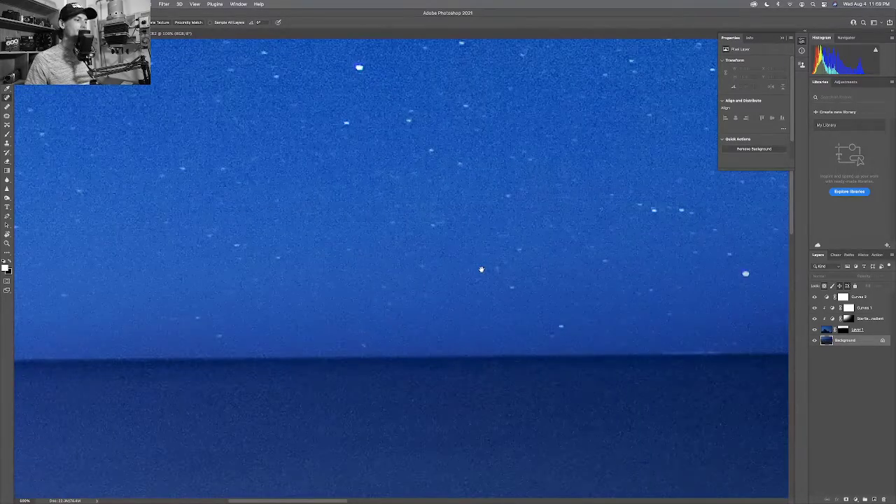
scroll(490, 269, "left", 5)
scroll(356, 269, "right", 6)
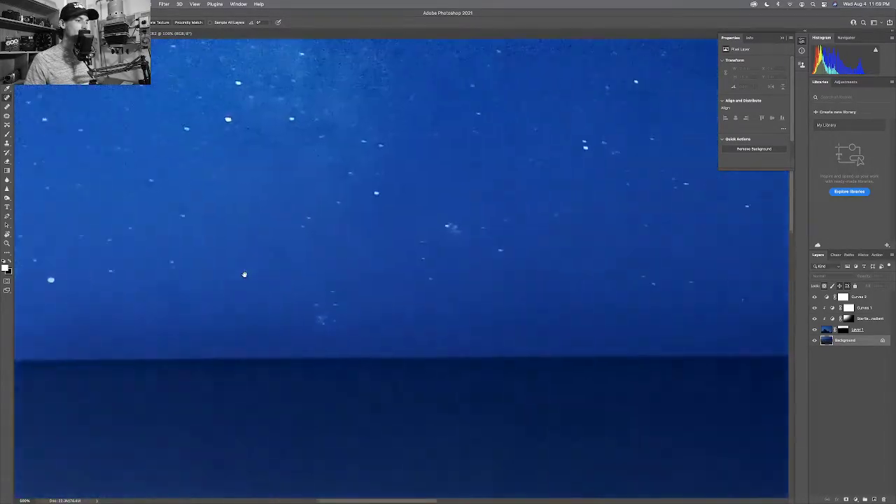
scroll(306, 268, "up", 1)
scroll(307, 268, "up", 1)
scroll(419, 262, "right", 6)
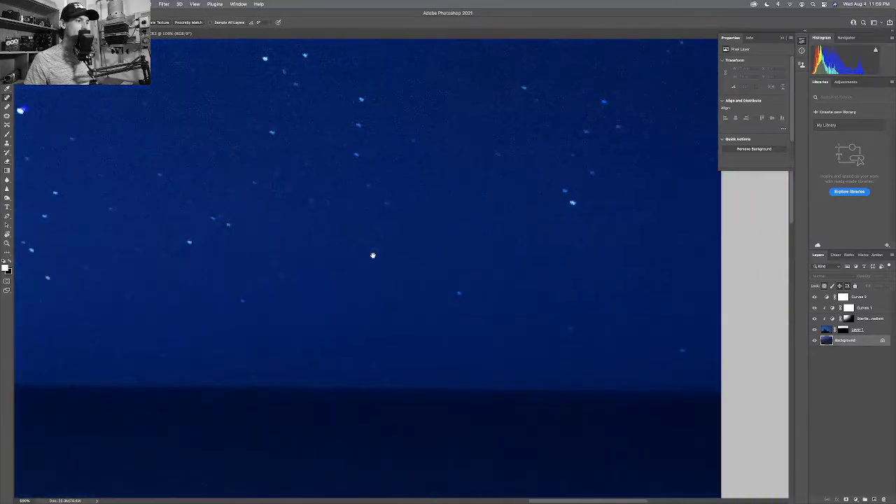
scroll(490, 258, "left", 4)
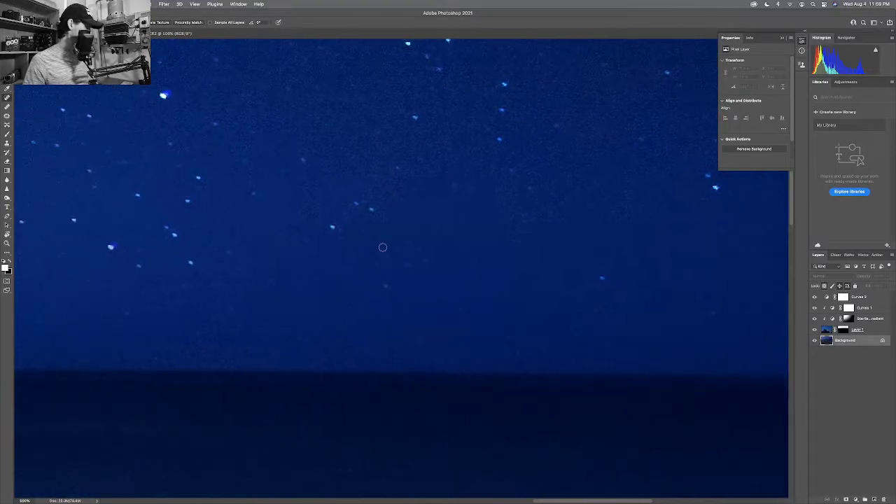
key("super+0")
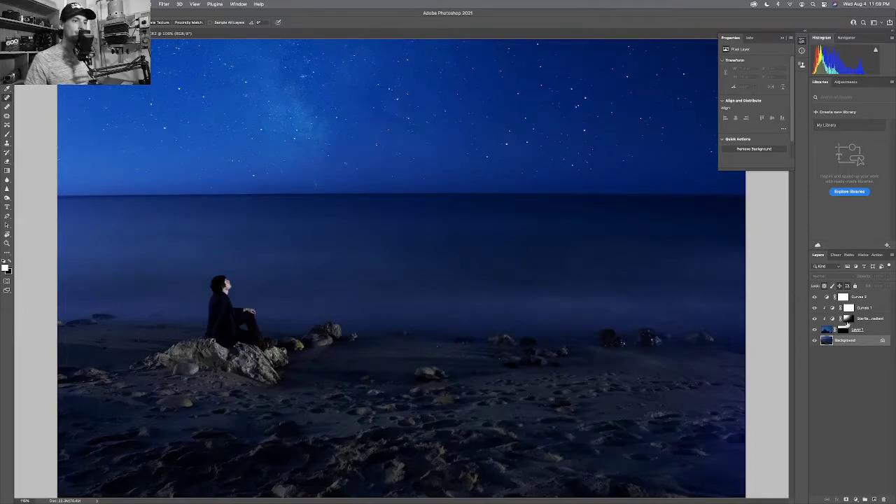
left_click(843, 329)
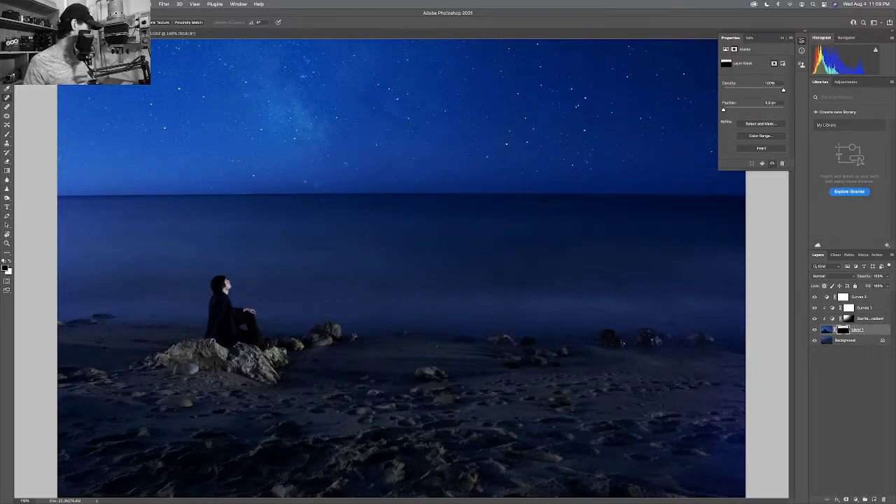
key("z")
left_click_drag(302, 180, 324, 181)
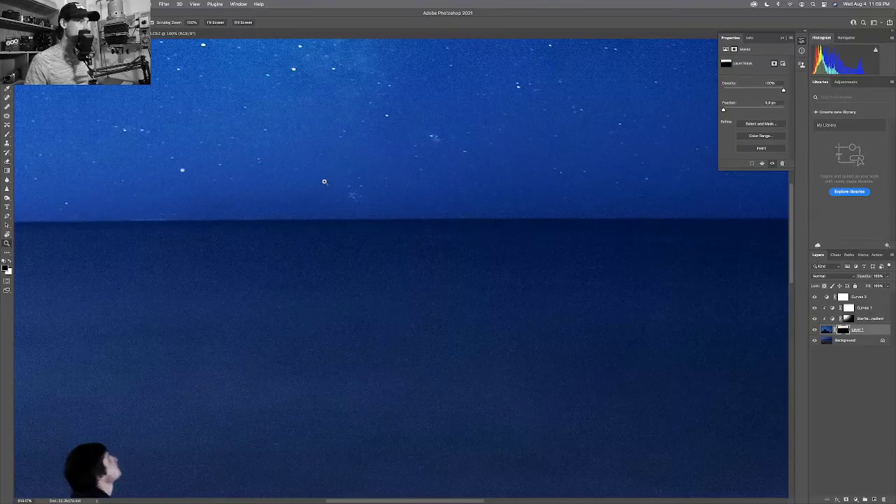
key("b")
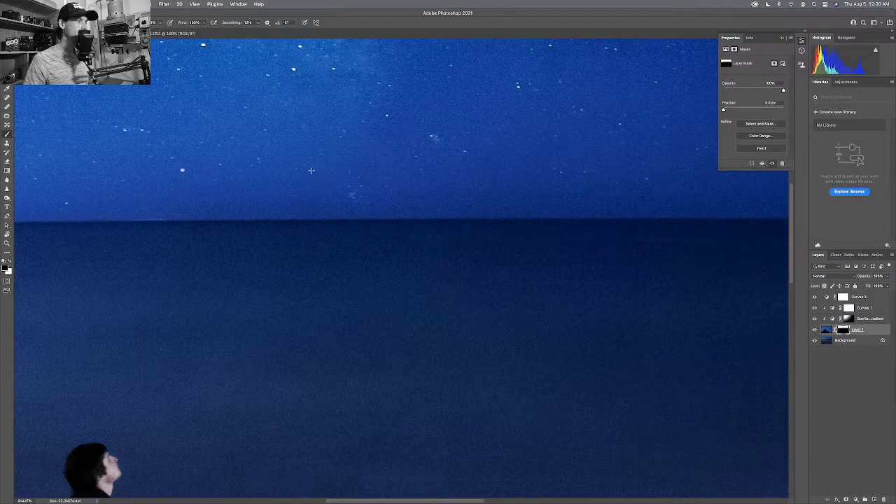
key("bracketright")
key("bracketright")
key("bracketright")
key("bracketright")
key("bracketright")
key("bracketleft")
key("bracketleft")
key("bracketleft")
key("bracketleft")
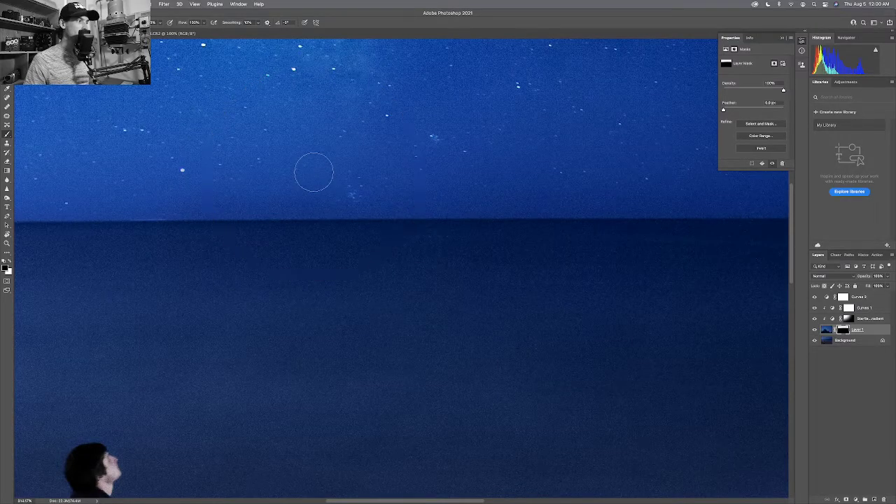
key("bracketright")
key("bracketright")
key("bracketright")
key("bracketright")
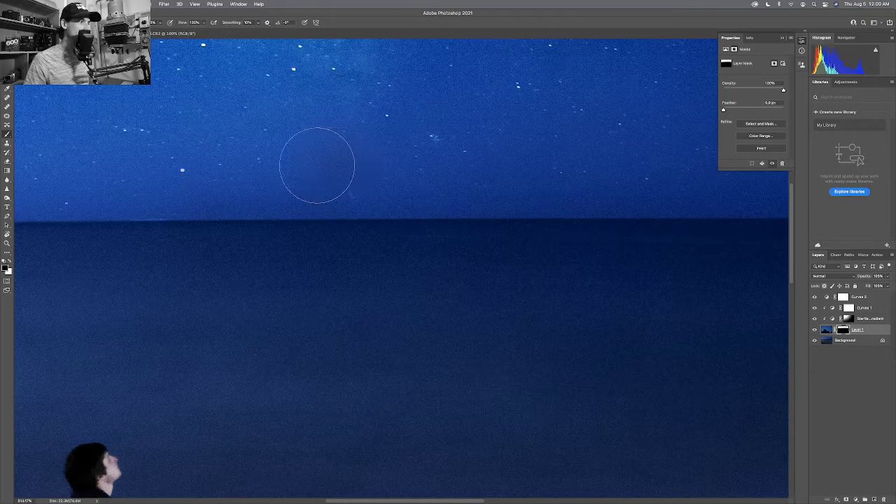
key("x")
mouse_move(317, 164)
left_mouse_down()
mouse_move(335, 156)
mouse_move(203, 158)
left_mouse_up()
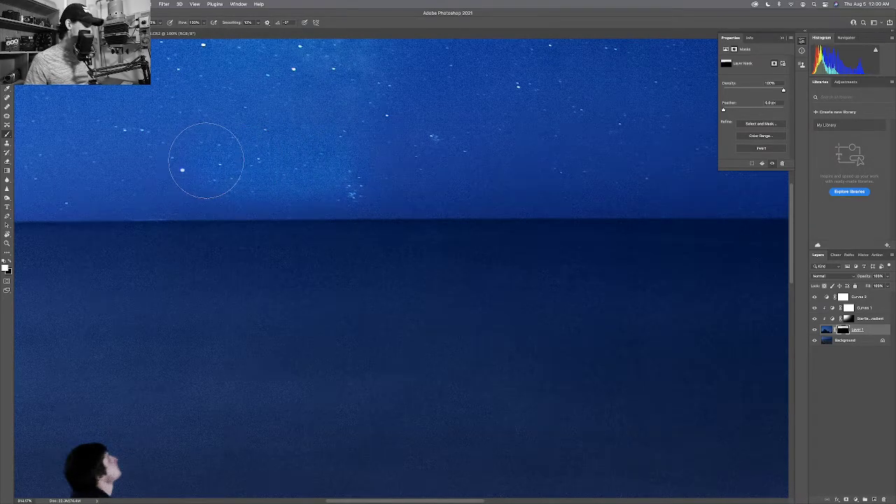
key("bracketleft")
key("bracketleft")
key("bracketleft")
key("bracketleft")
key("bracketleft")
key("super+z")
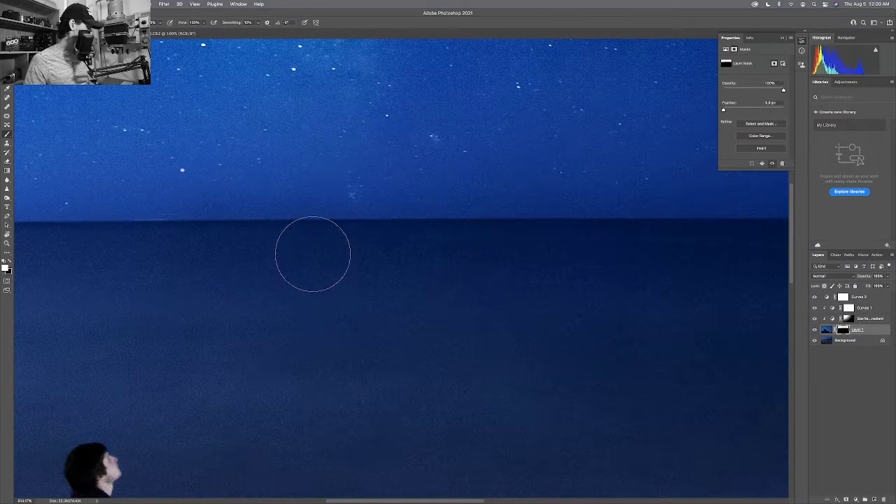
key("bracketright")
key("bracketright")
key("bracketright")
key("bracketright")
key("bracketright")
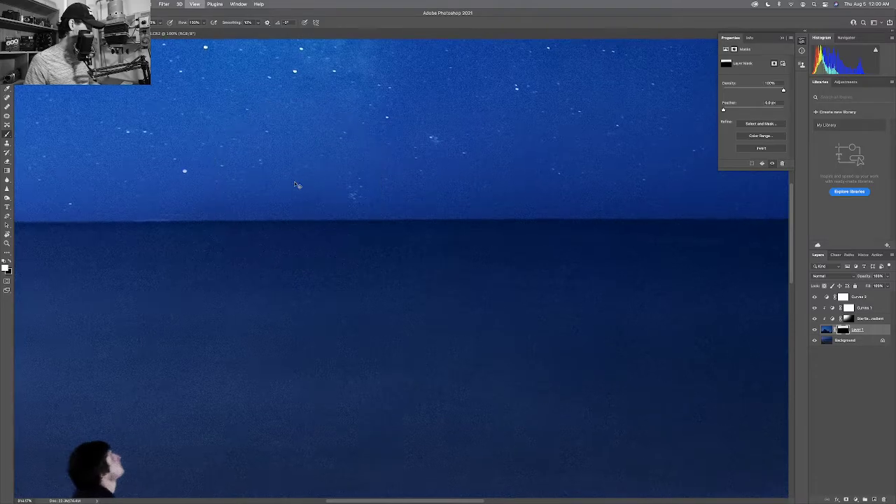
key("super+minus")
key("bracketright")
key("bracketright")
key("bracketright")
key("bracketright")
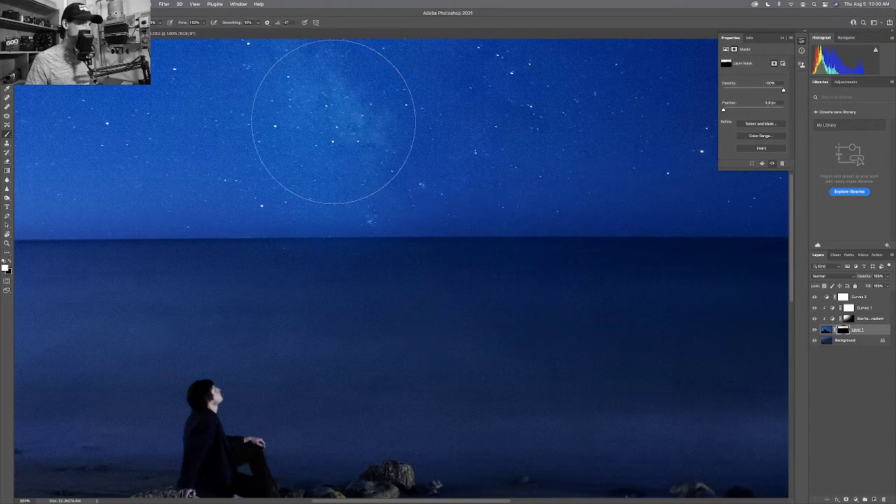
key("bracketleft")
key("bracketleft")
key("bracketleft")
key("bracketleft")
key("bracketleft")
key("bracketleft")
key("bracketleft")
key("bracketleft")
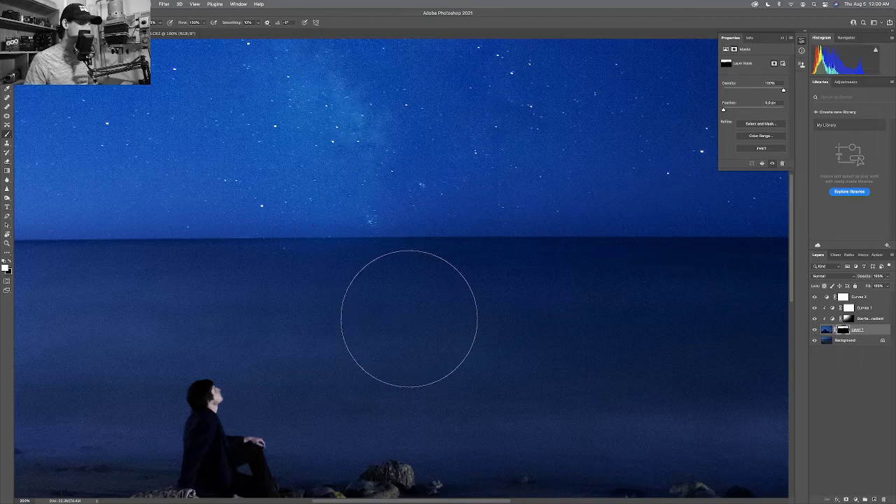
key("bracketleft")
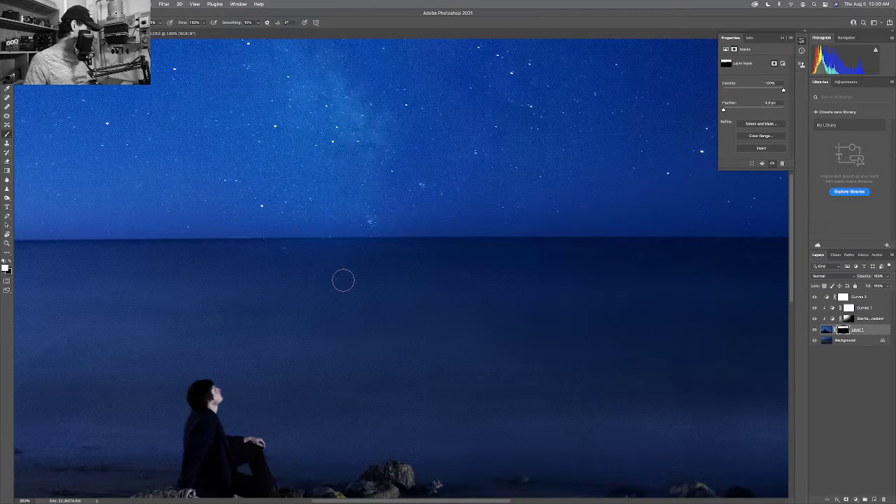
key("x")
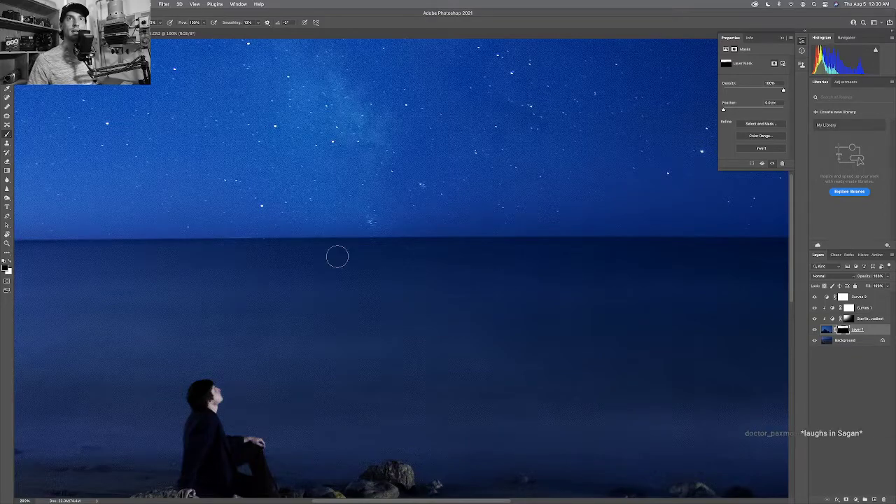
left_click_drag(399, 286, 392, 248)
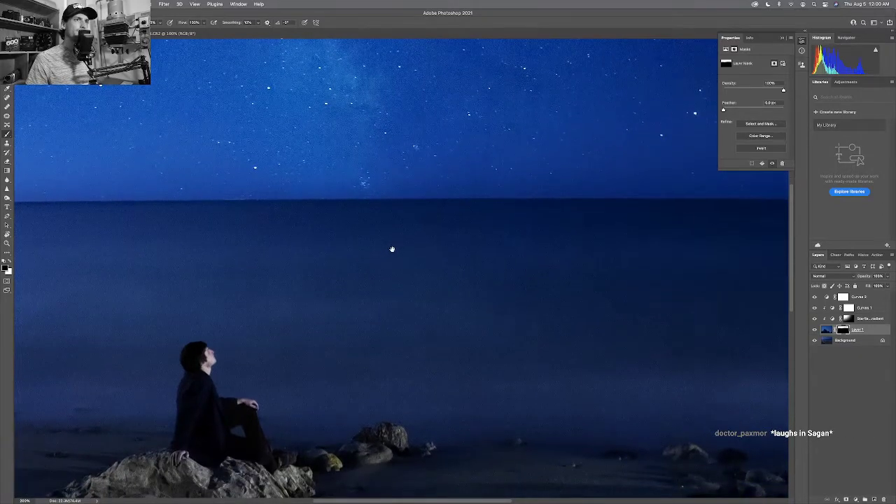
scroll(401, 284, "down", 2)
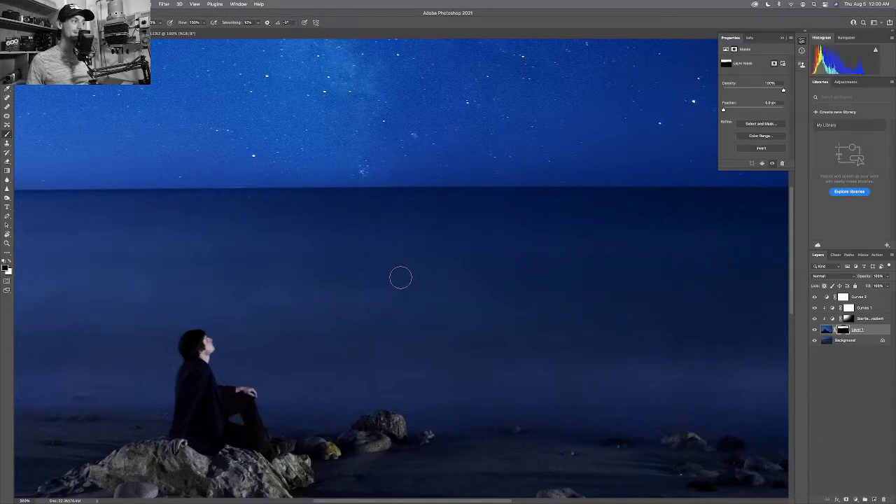
mouse_move(402, 266)
left_mouse_down()
mouse_move(282, 280)
mouse_move(486, 291)
mouse_move(358, 253)
left_mouse_up()
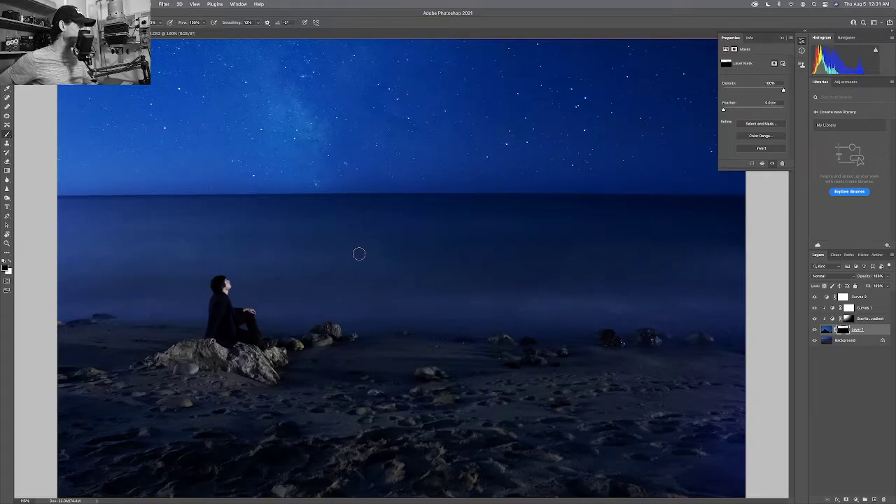
key("super+0")
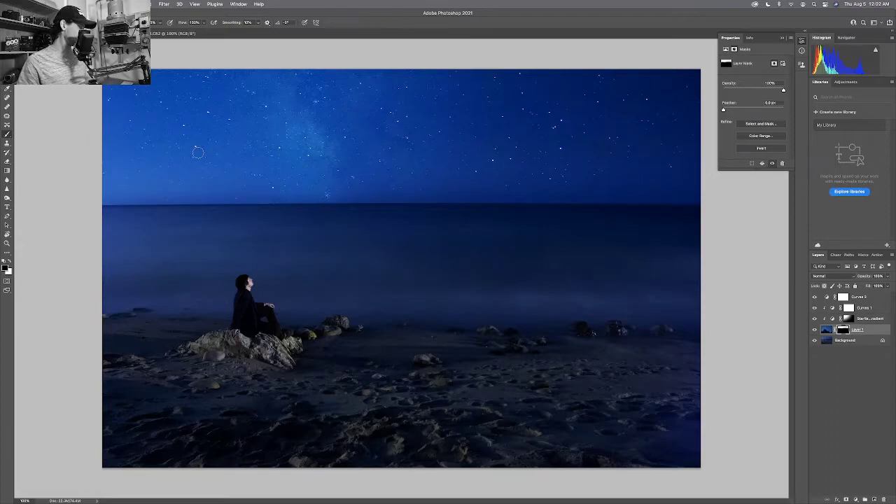
key("bracketright")
key("bracketright")
key("bracketright")
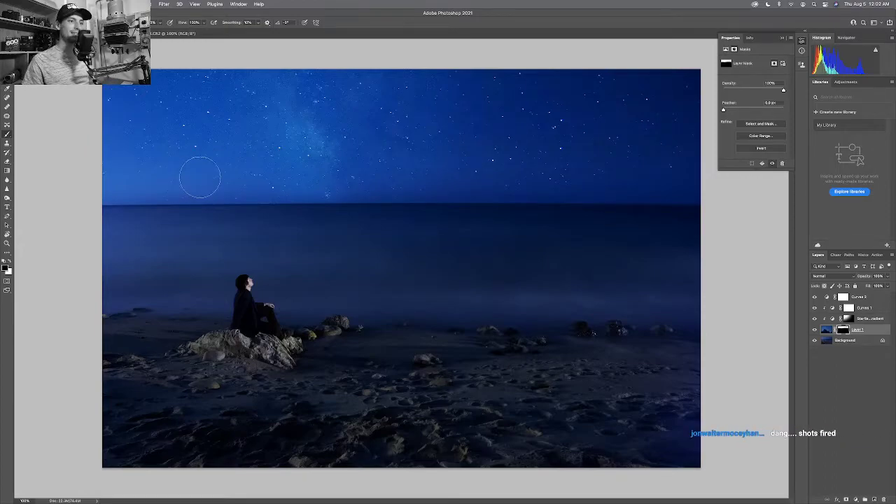
key("bracketright")
left_click_drag(200, 165, 148, 163)
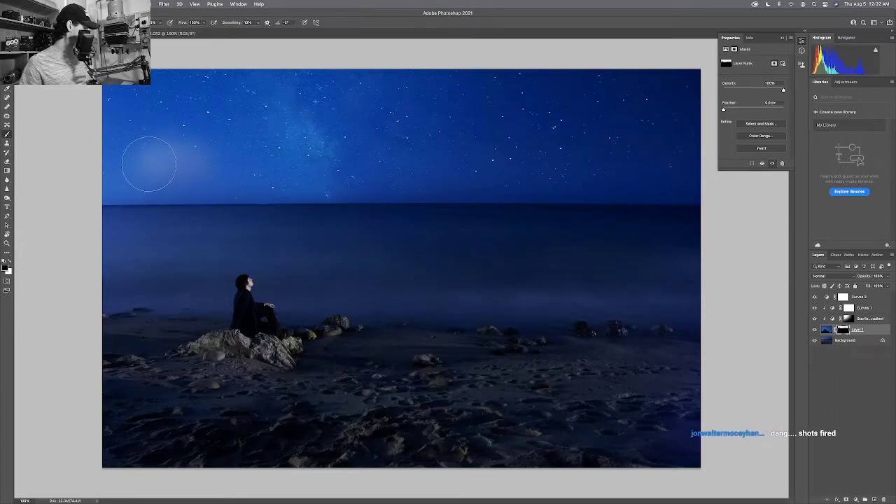
key("super+z")
key("x")
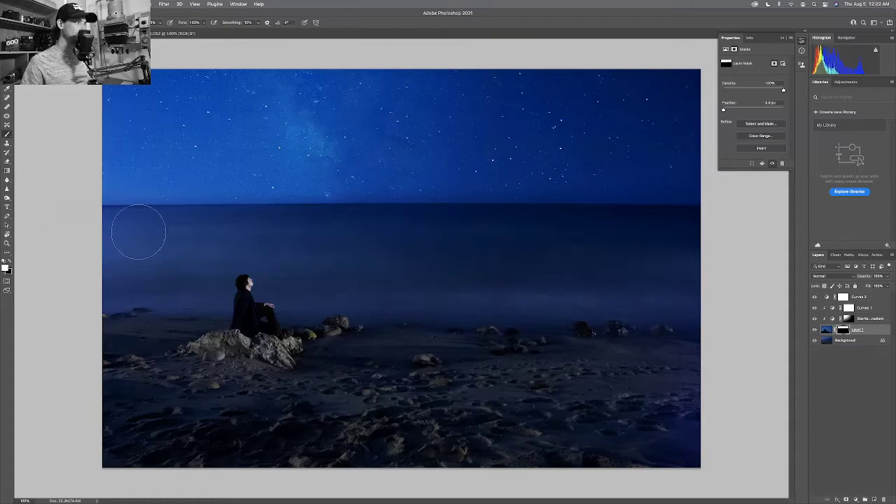
key("z")
left_click(165, 224)
left_click_drag(167, 222, 183, 225)
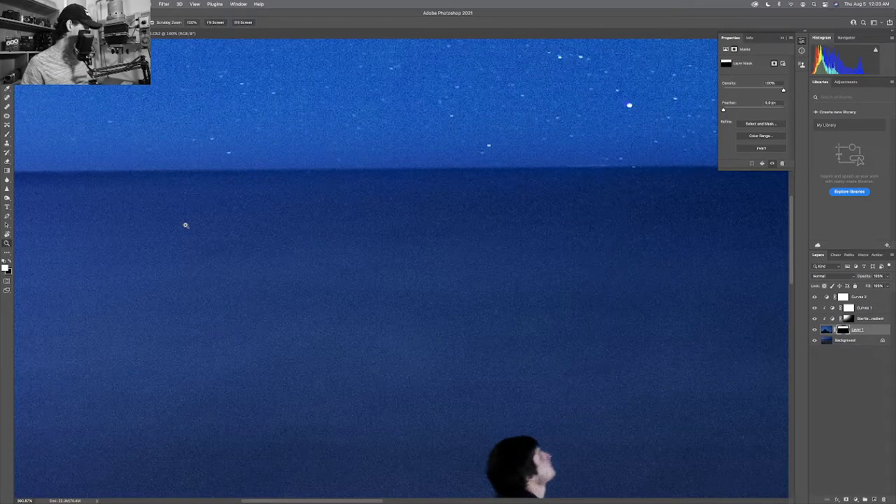
key("b")
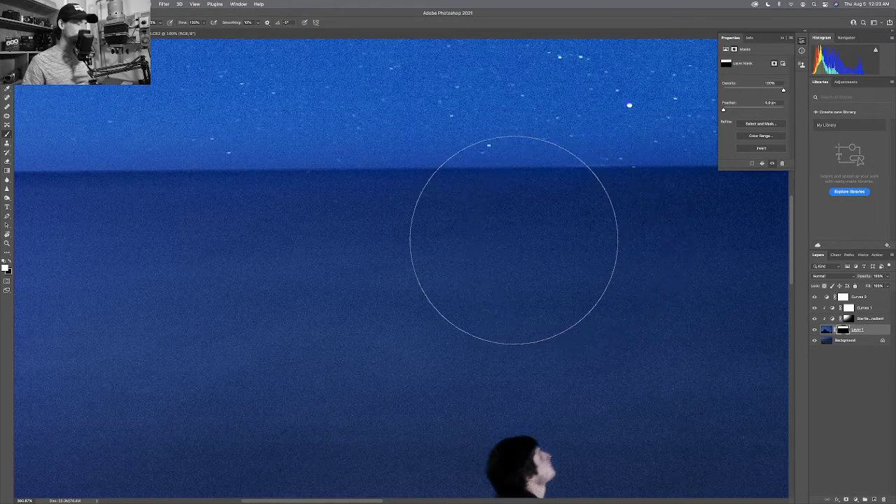
key("x")
key("bracketleft")
key("bracketleft")
key("bracketleft")
key("bracketleft")
key("bracketleft")
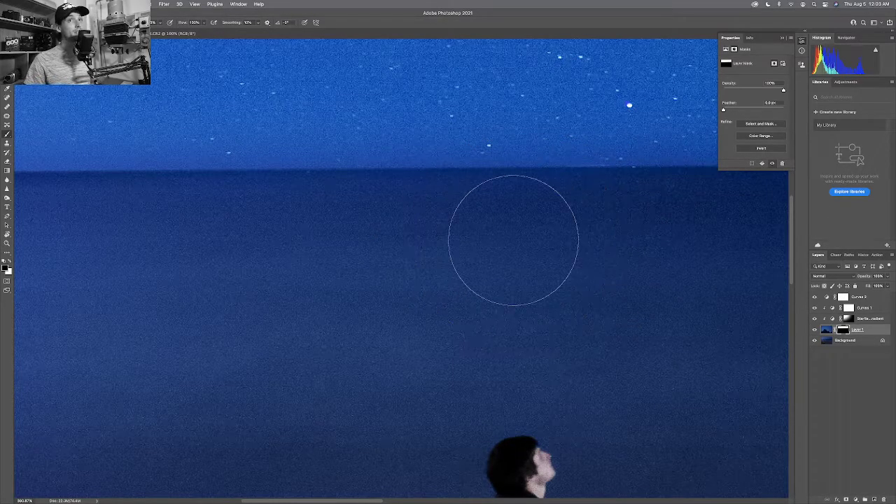
key("bracketleft")
key("bracketleft")
key("bracketleft")
key("bracketleft")
key("bracketleft")
key("bracketleft")
scroll(515, 248, "down", 1)
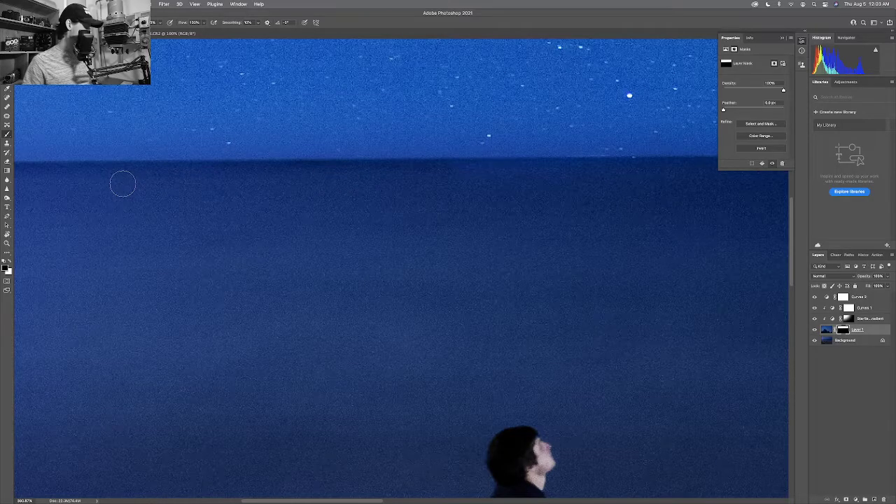
key("super+minus")
key("super+minus")
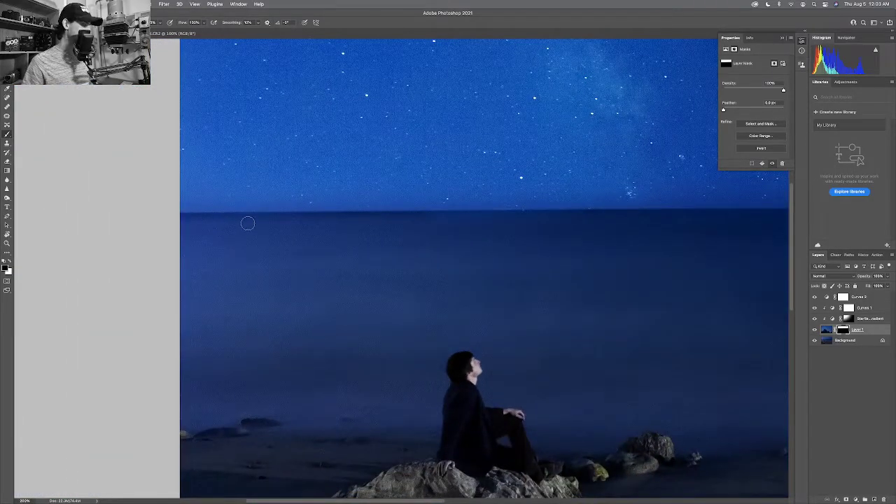
key("bracketright")
key("bracketright")
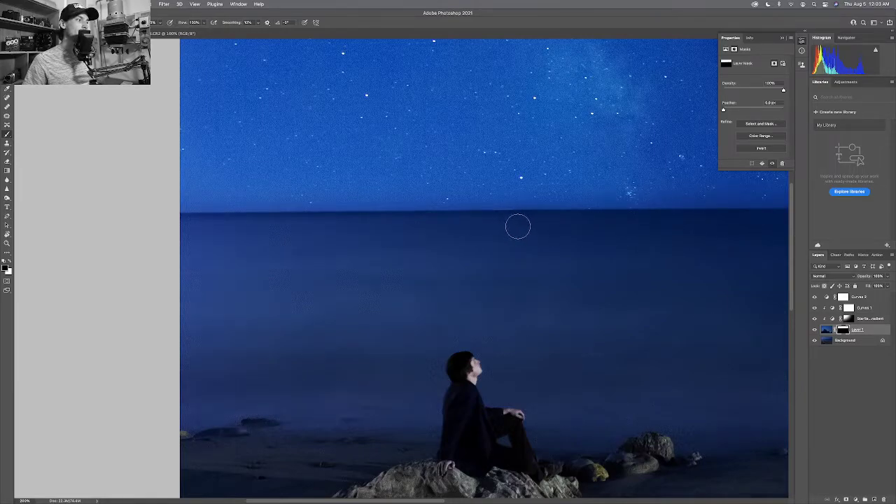
left_click_drag(567, 226, 453, 226)
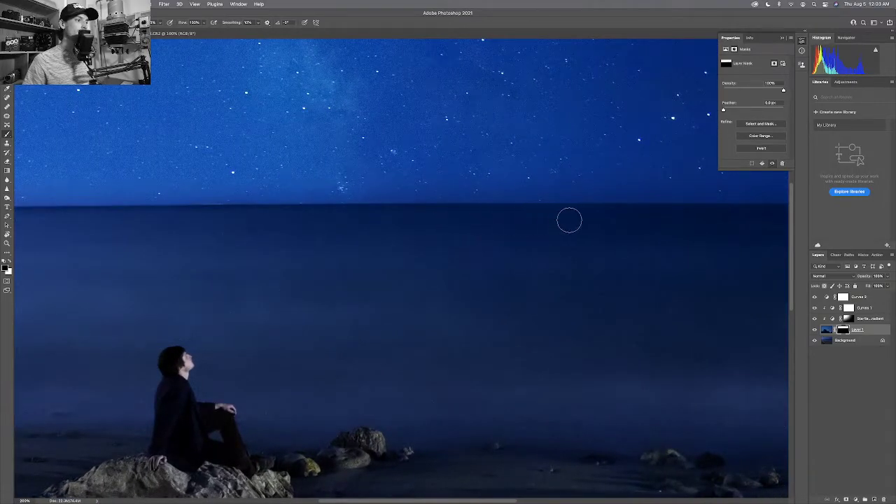
left_click_drag(581, 219, 426, 223)
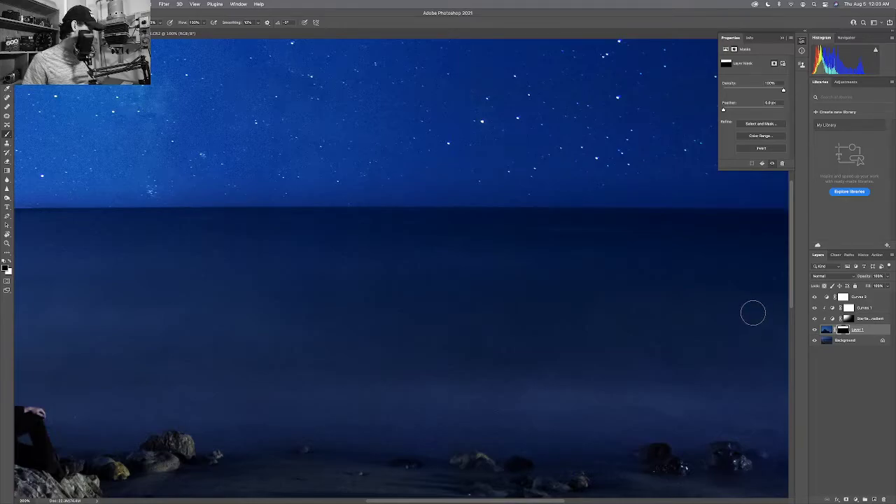
key("super+0")
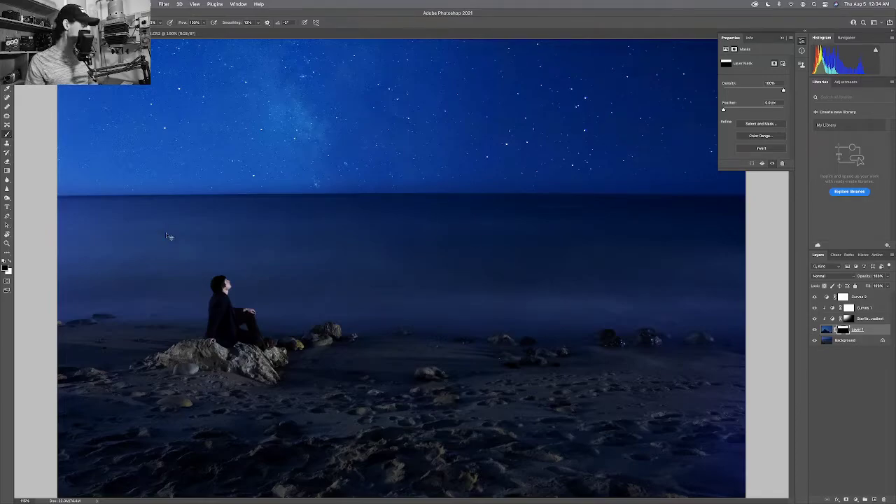
key("super+1")
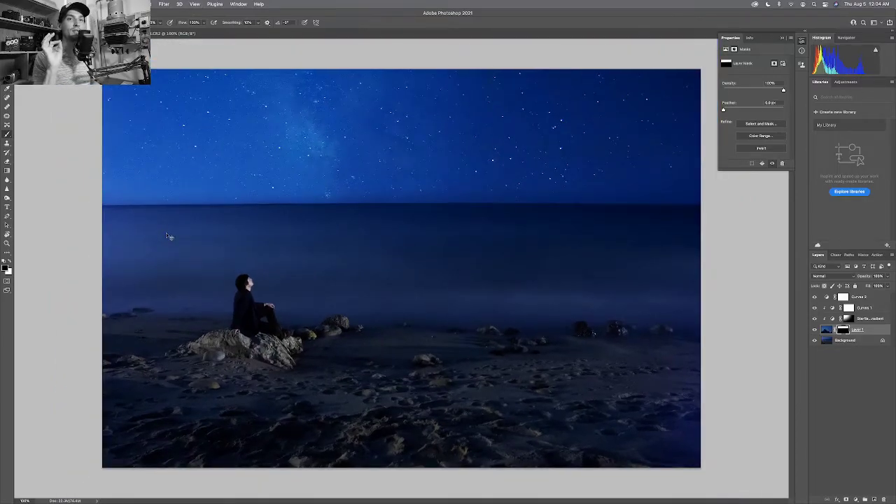
key("super+minus")
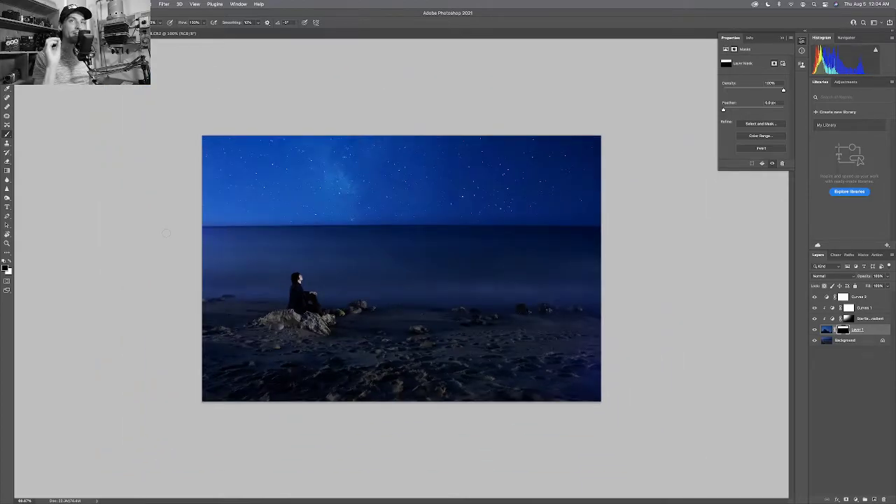
key("super+1")
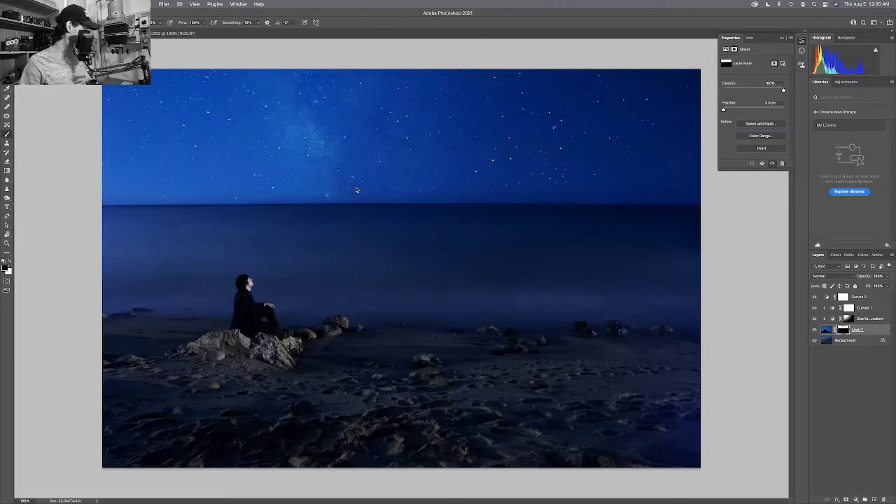
key("x")
key("bracketright")
key("bracketright")
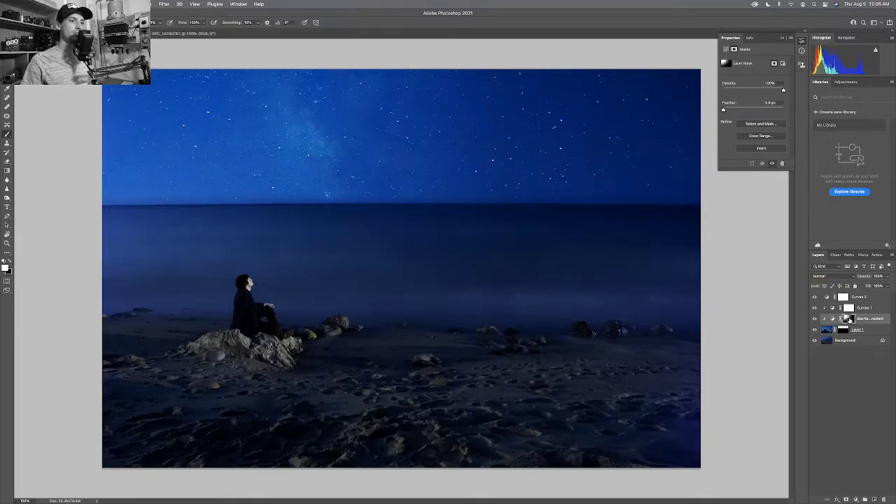
left_click(827, 331)
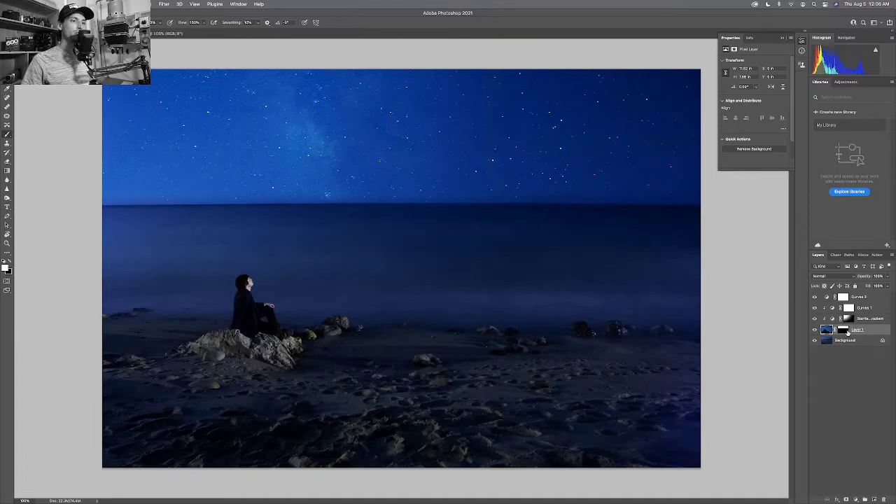
left_click(825, 330)
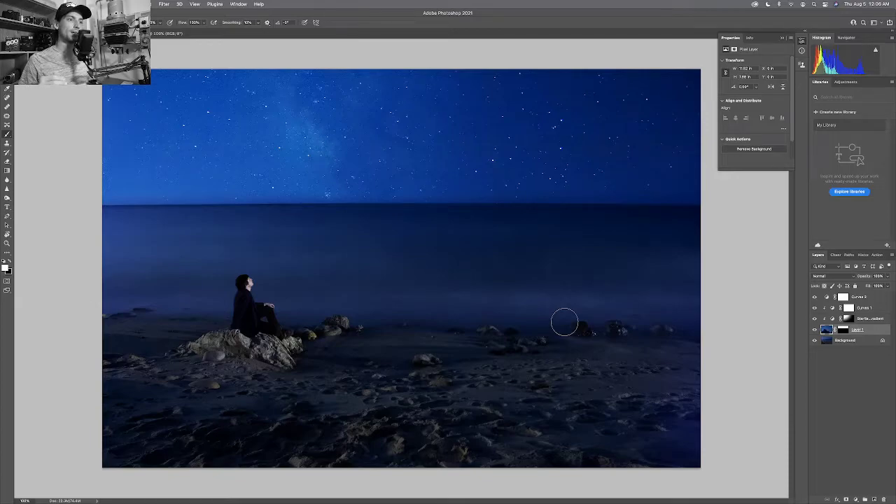
left_click(814, 330)
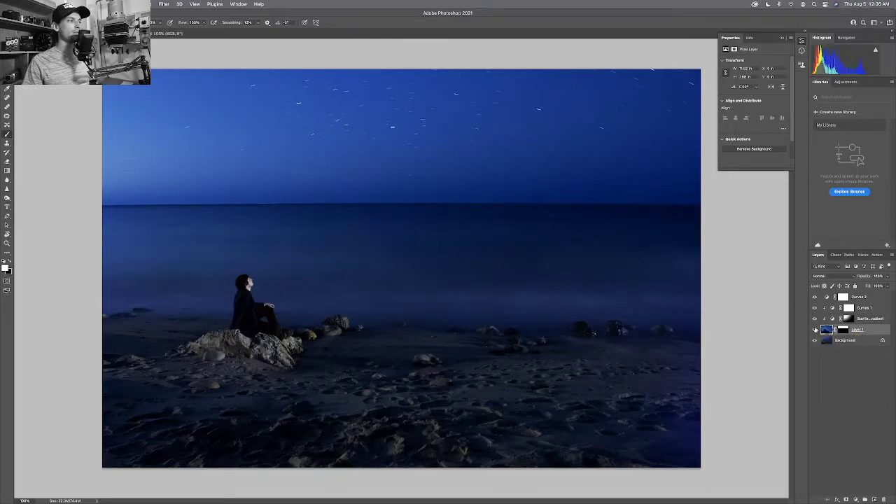
left_click(815, 330)
left_click(814, 330)
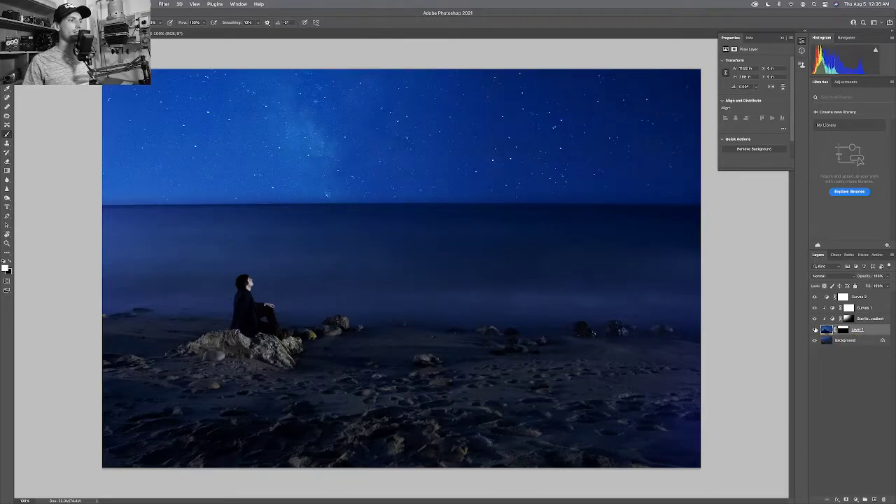
left_click(815, 329)
left_click(814, 329)
left_click(815, 329)
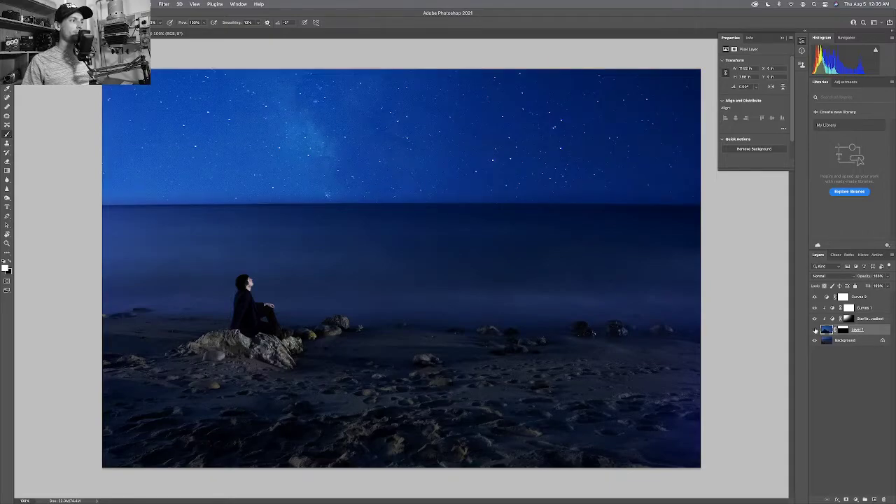
left_click(814, 329)
left_click(814, 329)
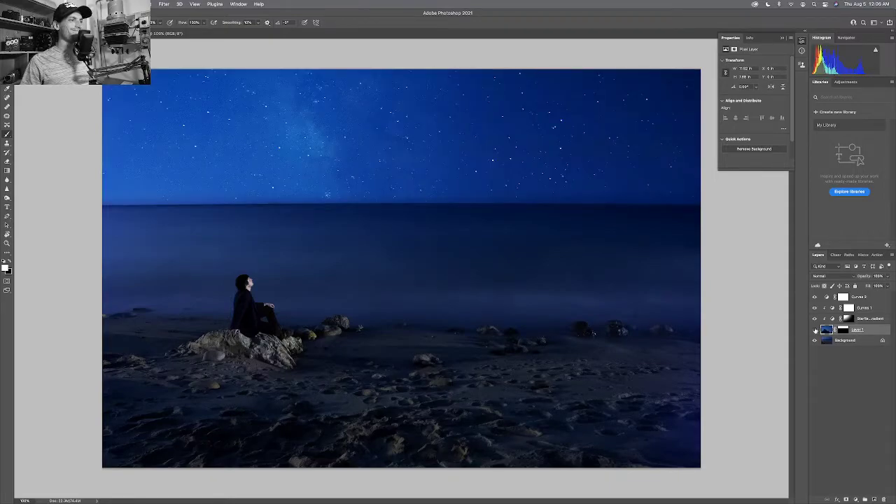
left_click(815, 329)
left_click(815, 329)
left_click(814, 329)
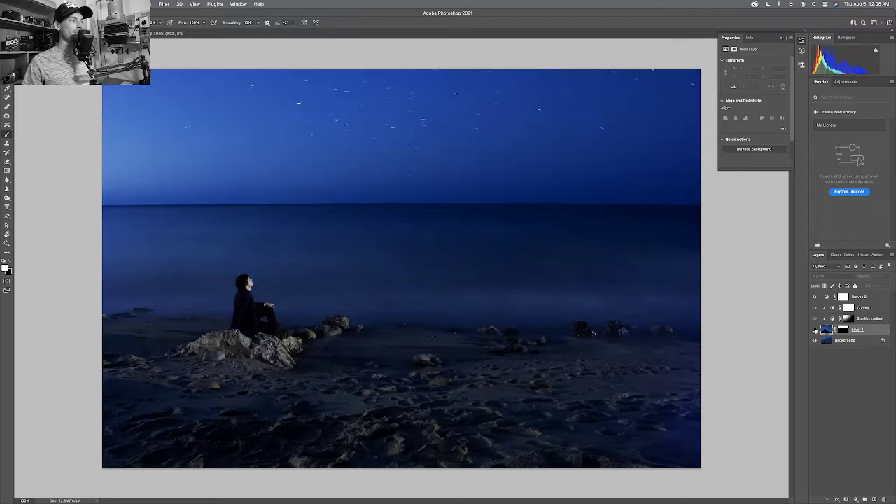
left_click(815, 328)
left_click(815, 329)
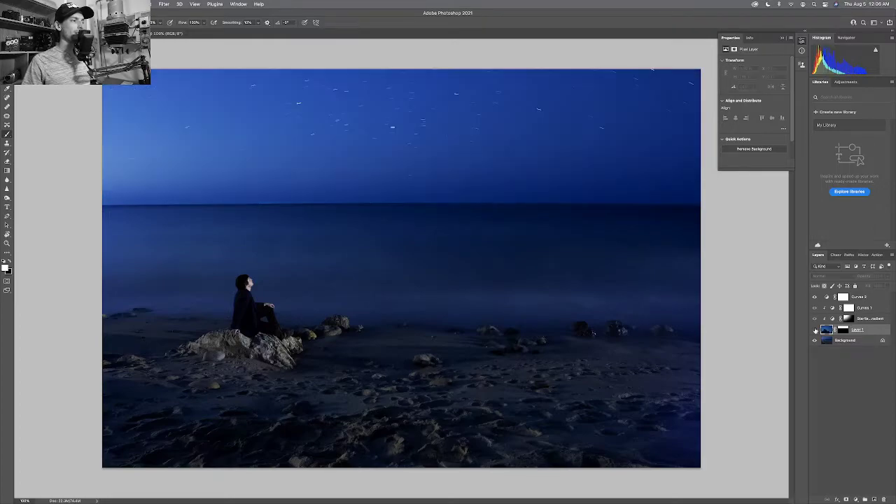
left_click(815, 328)
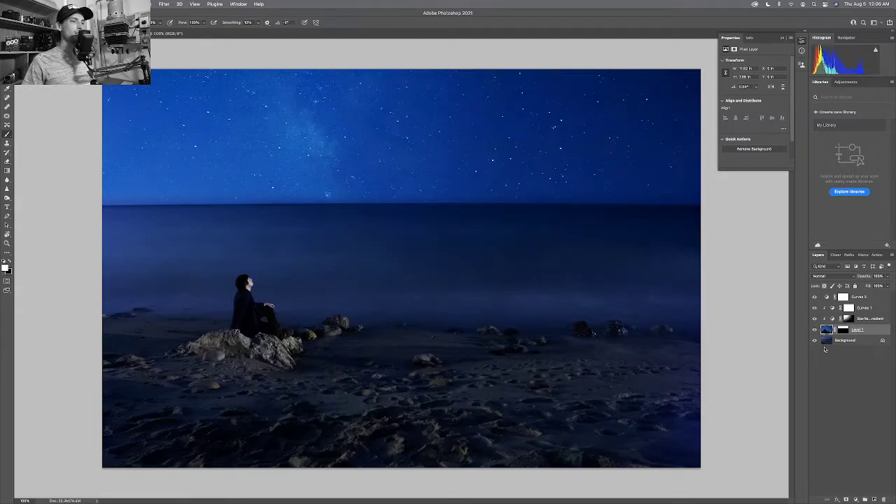
left_click(825, 341)
left_click(822, 330)
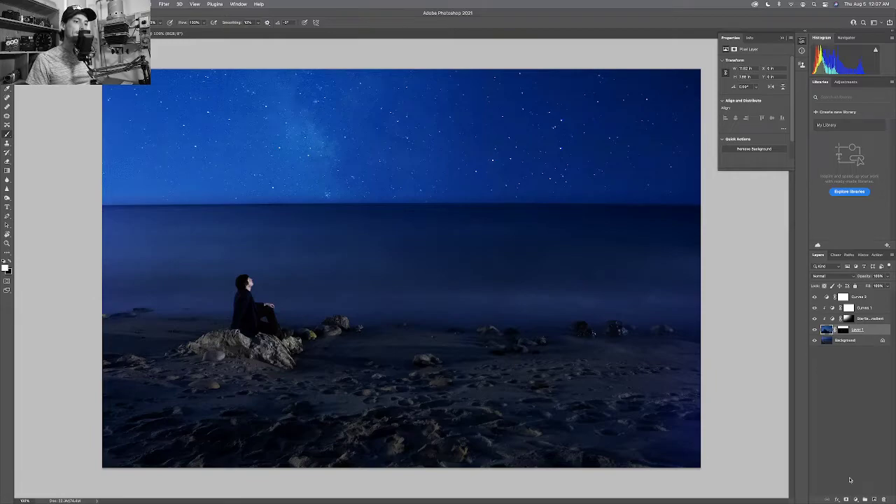
left_click(846, 499)
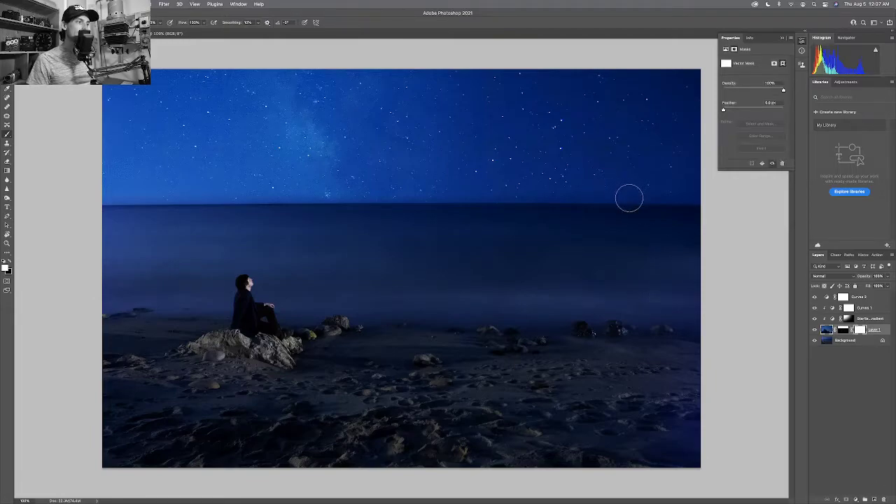
key("bracketright")
key("bracketright")
key("bracketright")
key("bracketright")
key("bracketright")
key("bracketright")
key("bracketright")
key("bracketright")
key("bracketright")
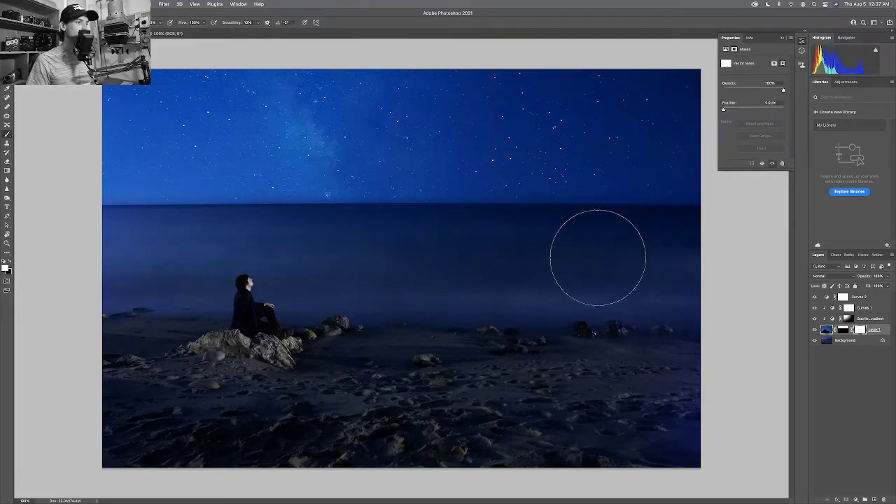
left_click_drag(604, 256, 645, 254)
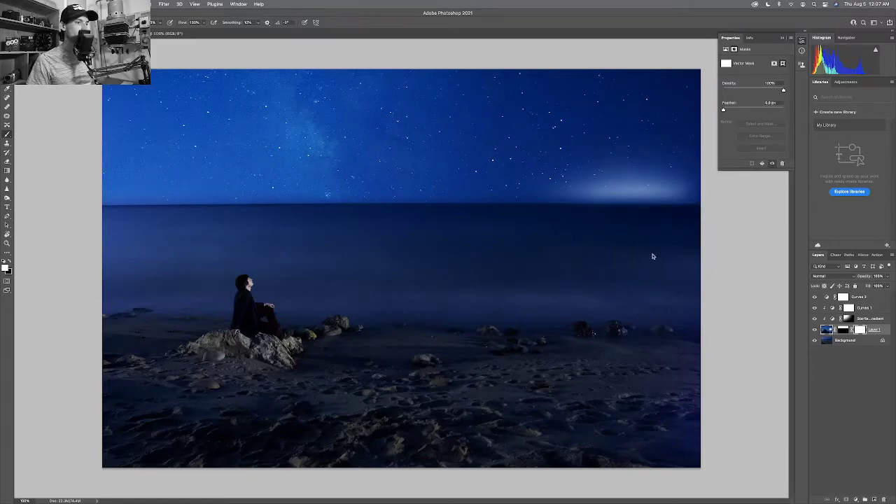
key("super+z")
key("super+z")
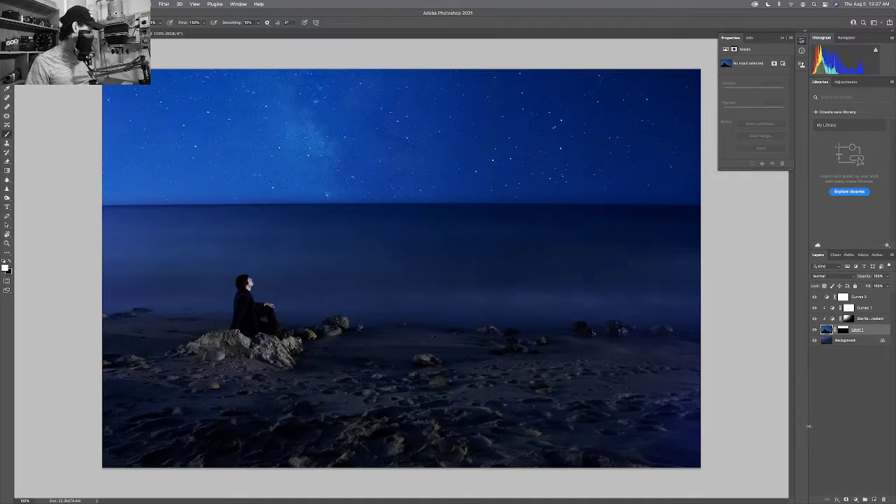
In Quick Mask, paint over the sea, beach, rocks and figure with an enlarged brush.
key("x")
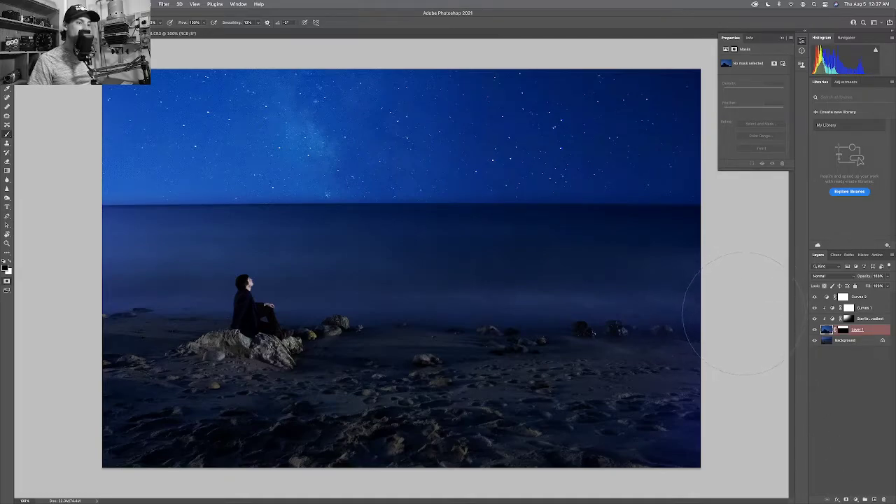
mouse_move(664, 270)
left_mouse_down()
mouse_move(714, 277)
mouse_move(582, 270)
mouse_move(700, 262)
left_mouse_up()
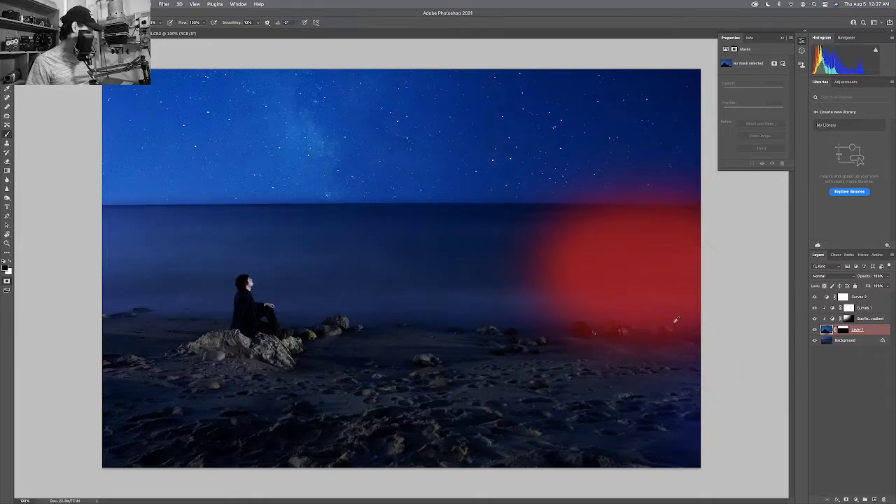
right_click(676, 320)
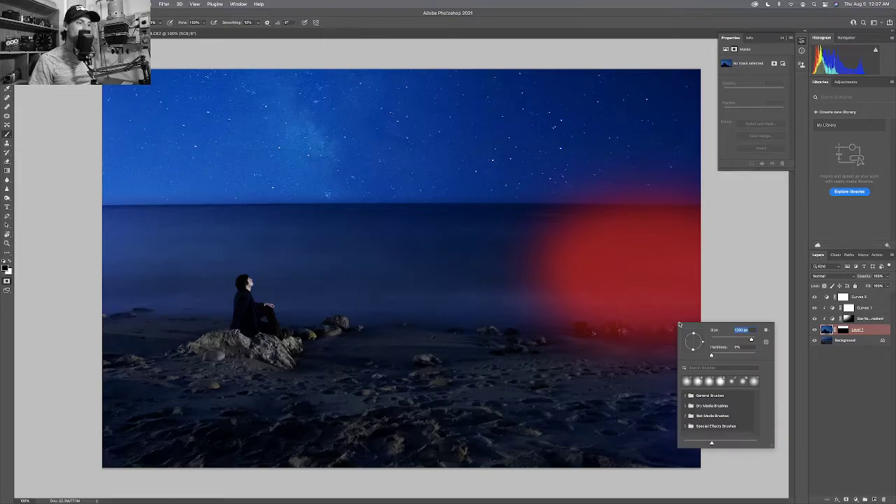
left_click(617, 258)
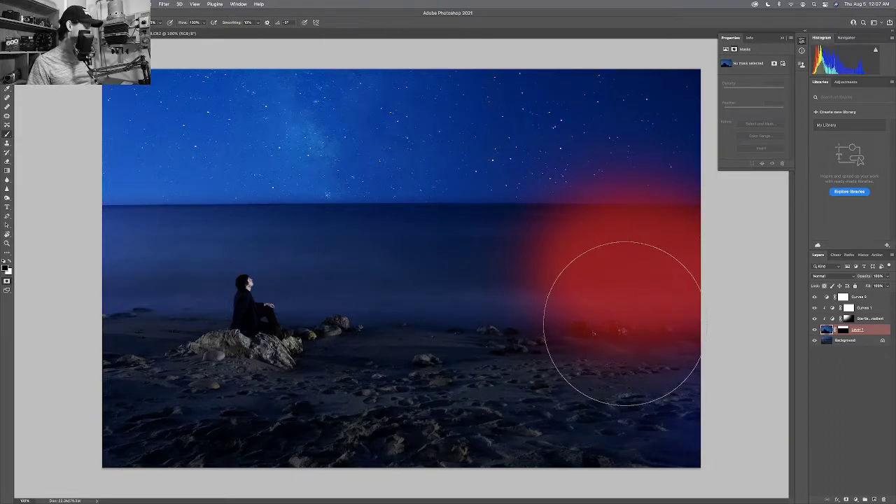
key("]")
key("]")
key("]")
key("]")
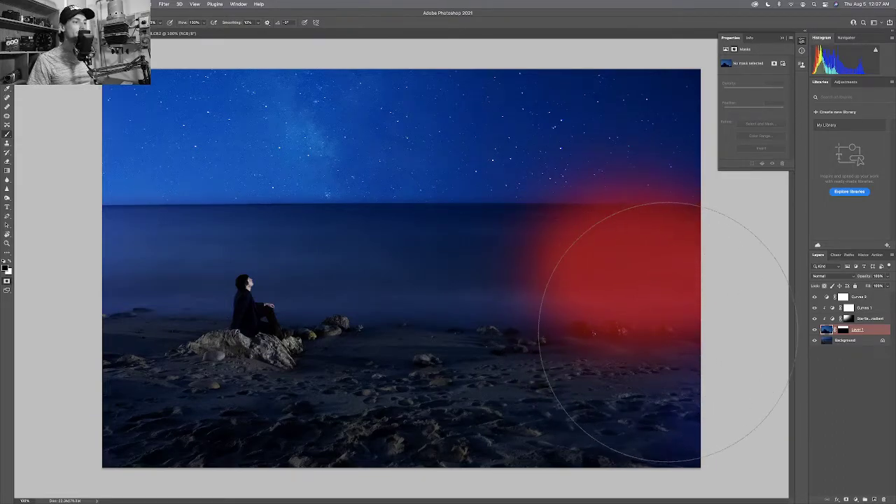
mouse_move(660, 320)
left_mouse_down()
mouse_move(489, 333)
mouse_move(640, 329)
left_mouse_up()
left_click_drag(530, 330, 497, 330)
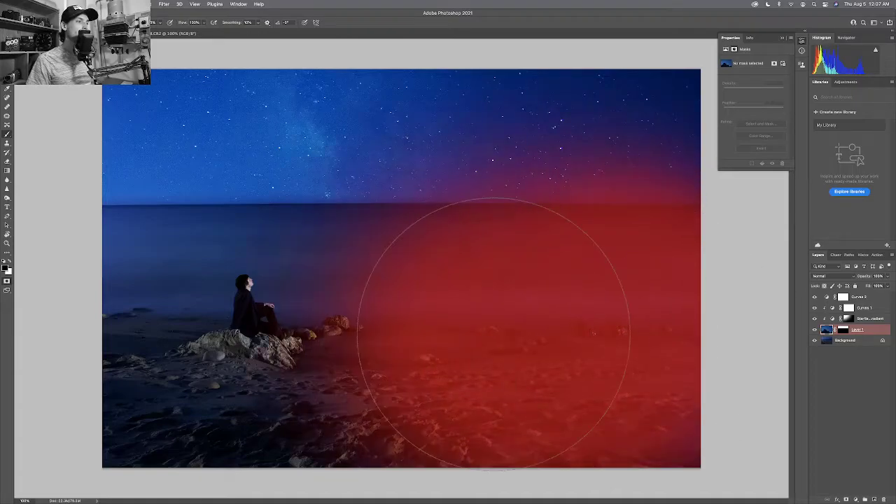
mouse_move(588, 340)
left_mouse_down()
mouse_move(269, 350)
mouse_move(537, 347)
left_mouse_up()
Mask the bottom-left foreground strip, then convert the Quick Mask into a sky selection.
key("Caps_Lock")
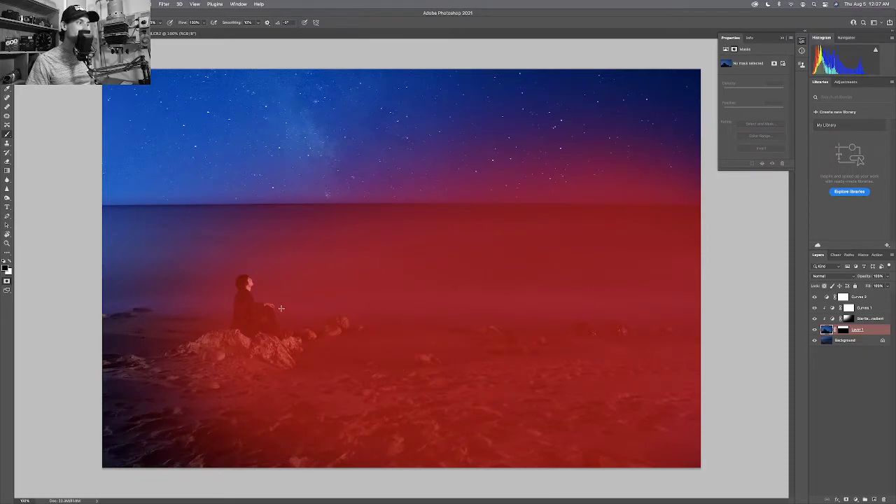
left_click(143, 320)
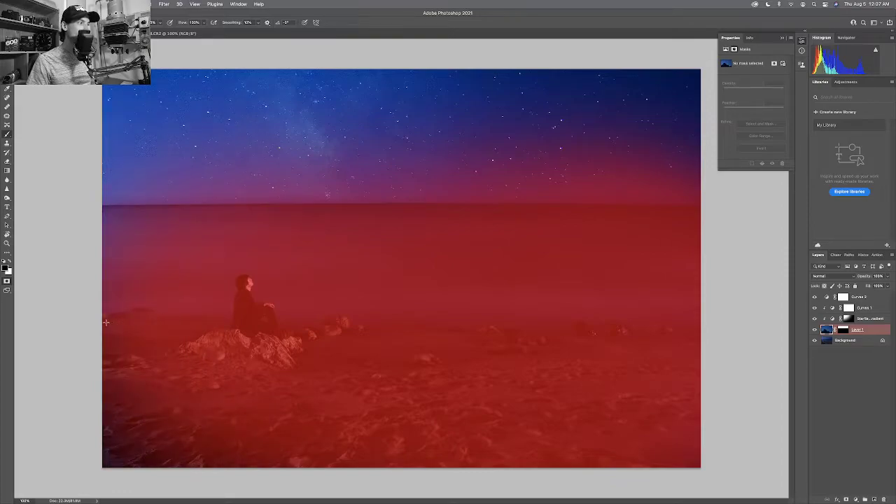
left_click(118, 320)
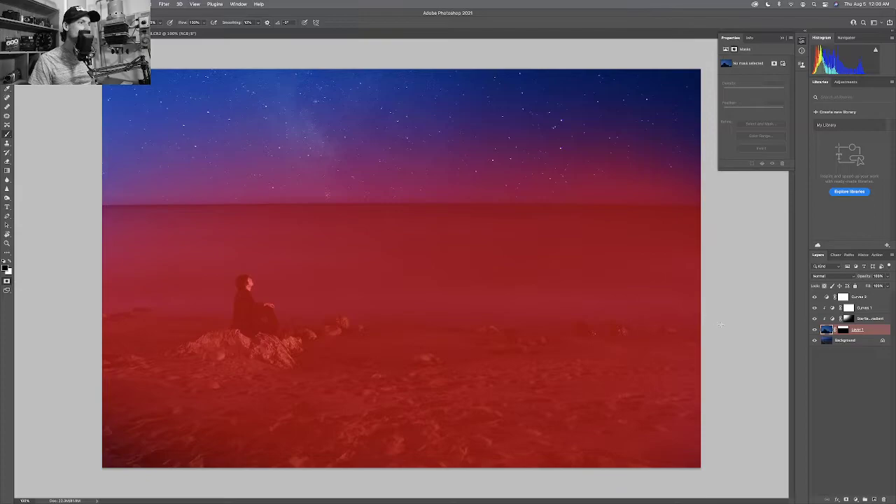
left_click(8, 347)
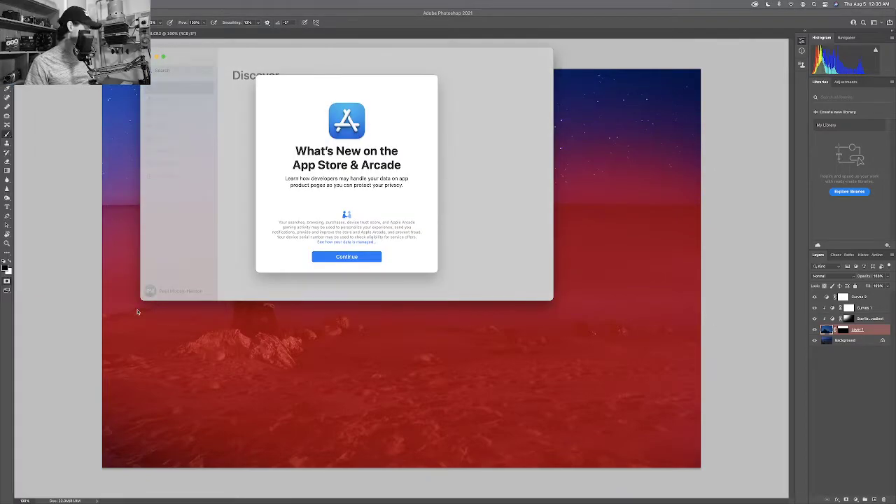
key("super+q")
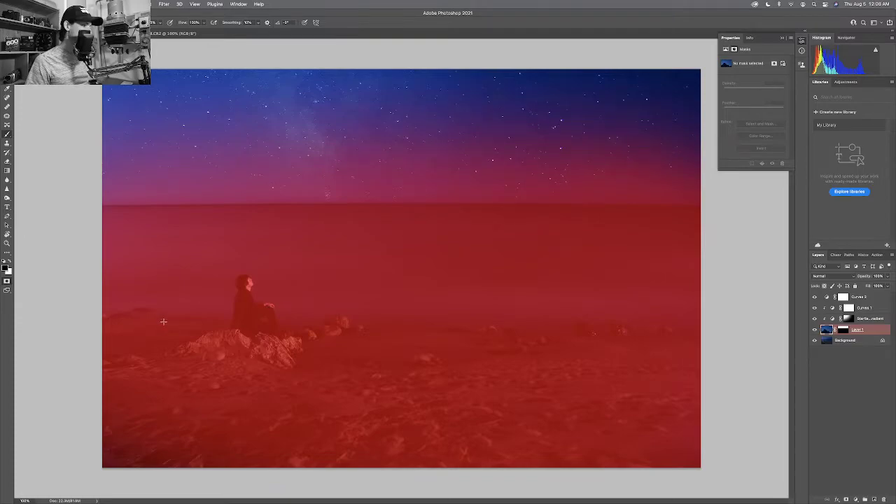
key("q")
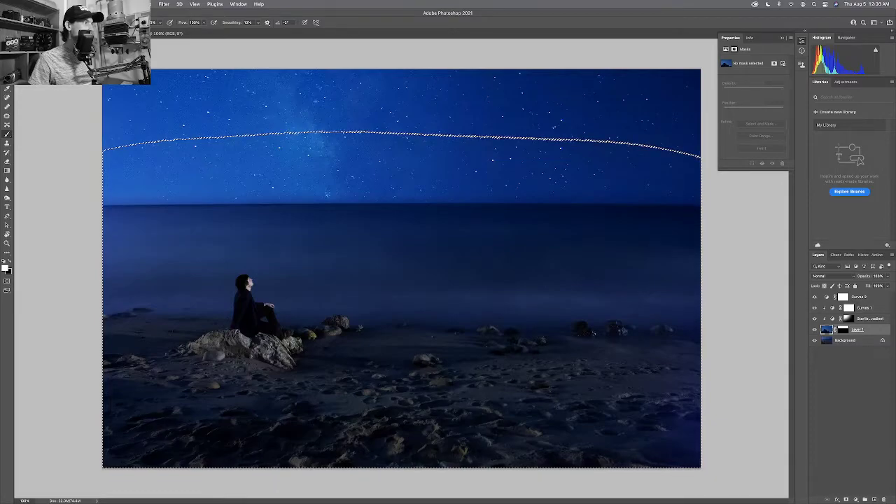
Add a Curves adjustment layer via Layer > New Adjustment Layer.
left_click(110, 4)
mouse_move(147, 95)
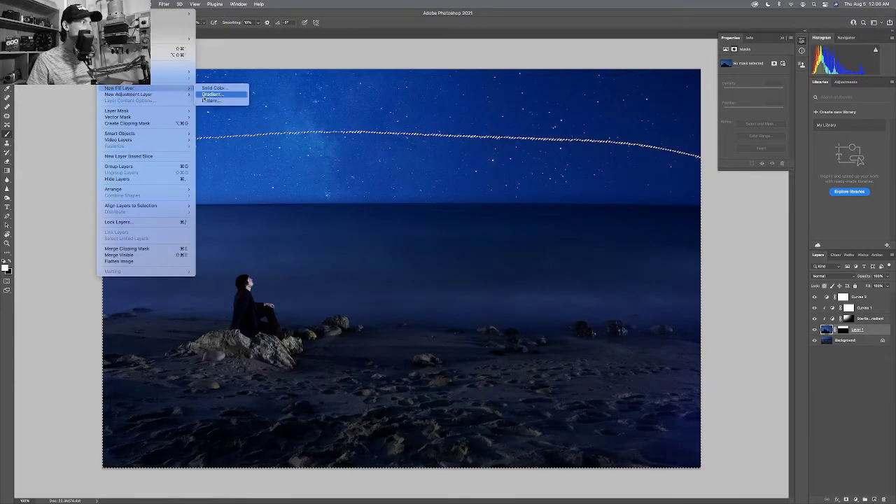
left_click(214, 107)
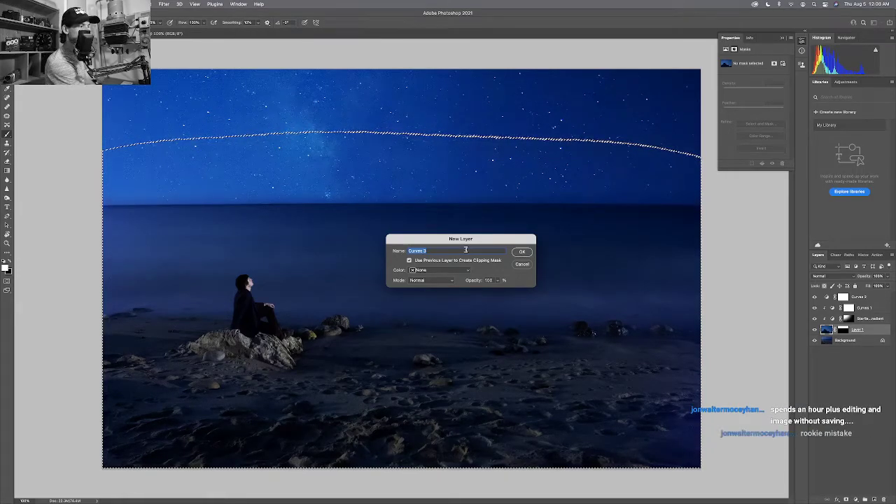
Name it 'Starfield Top to Bottom Gradient' and create it clipped to the layer below.
type("Stars")
key("BackSpace")
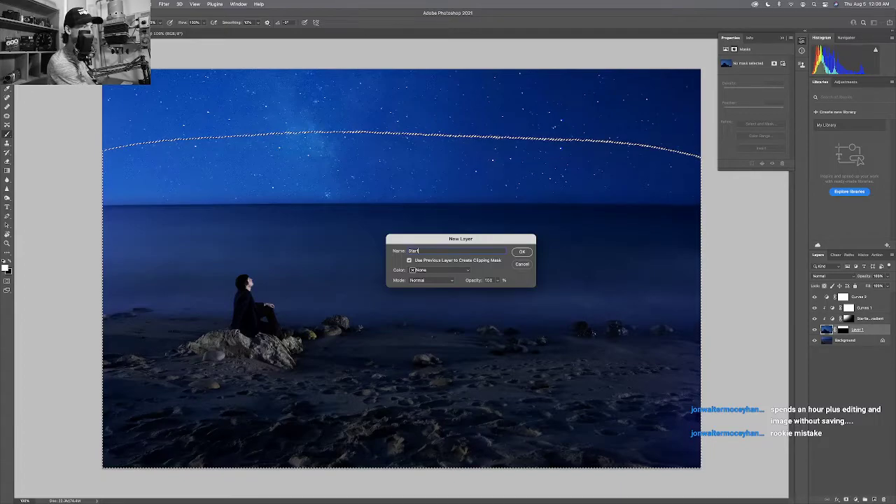
type("fiel")
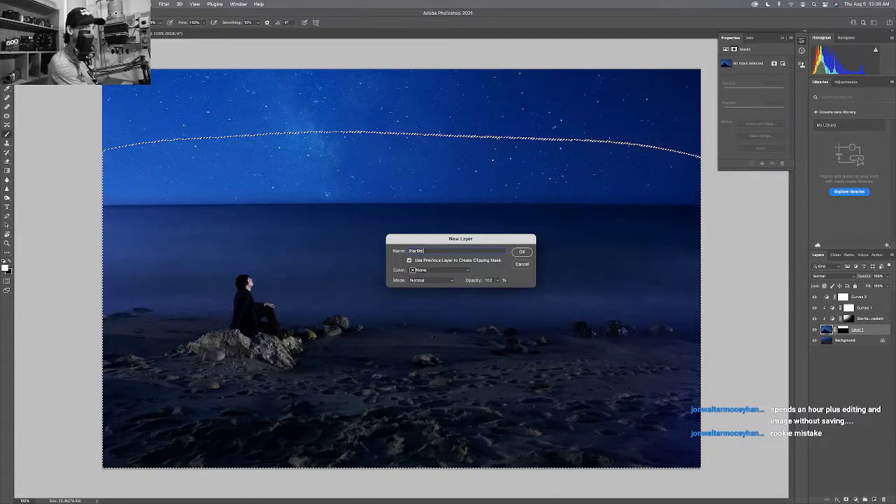
type("d")
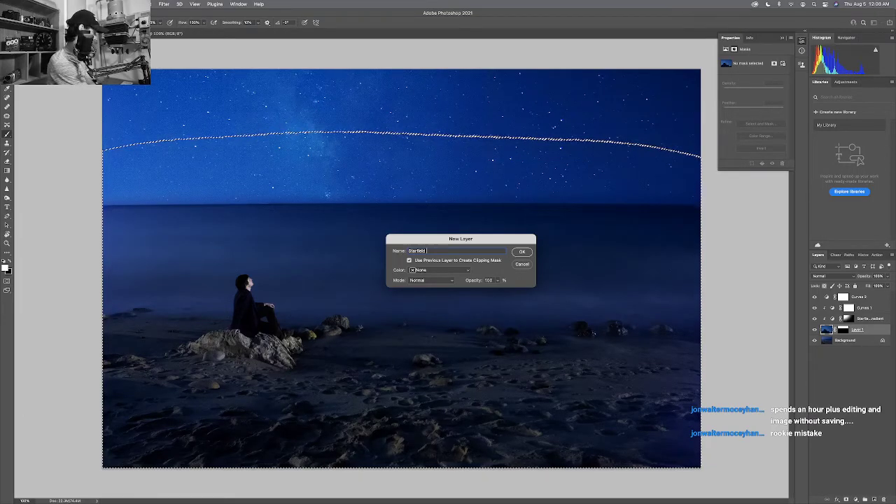
type("Top t")
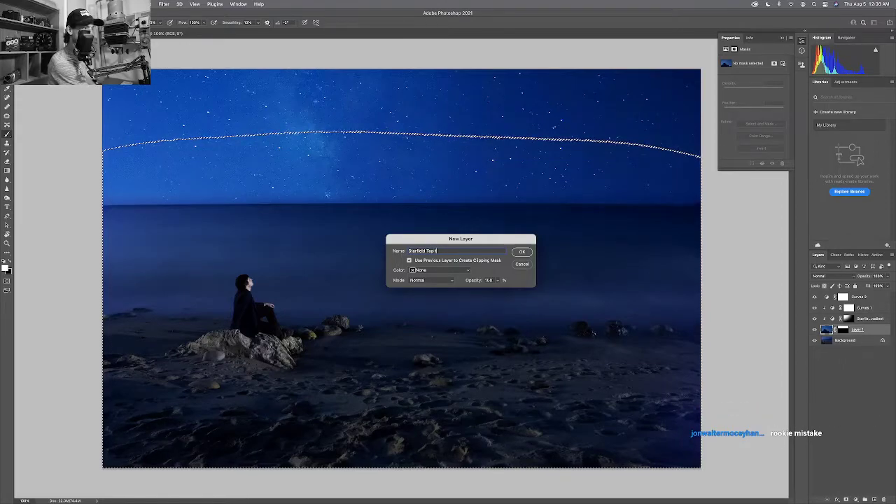
type("o")
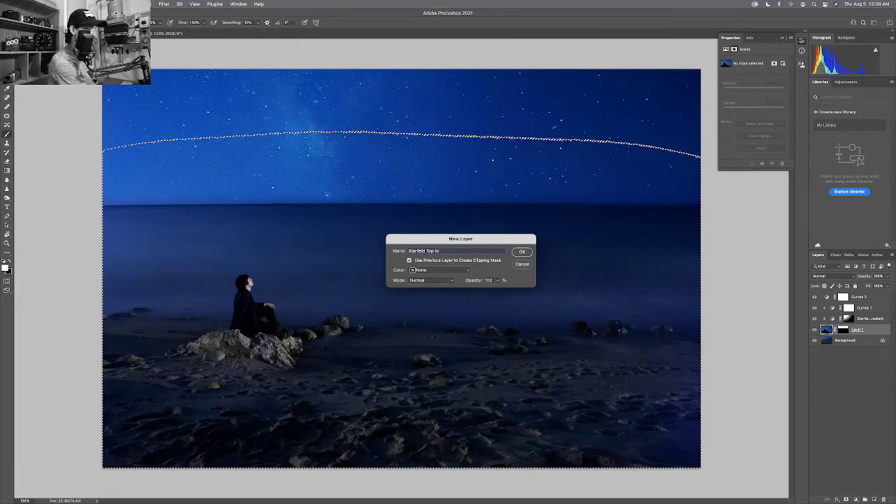
type(" Hoottom")
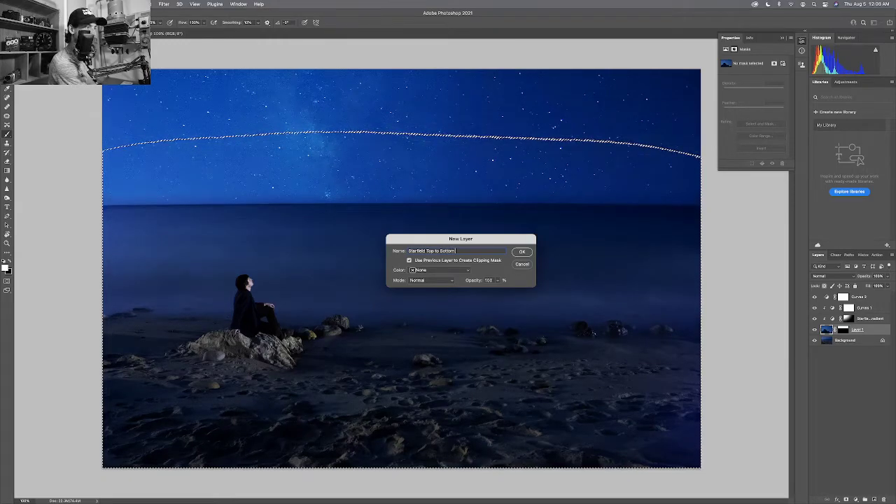
type(" G")
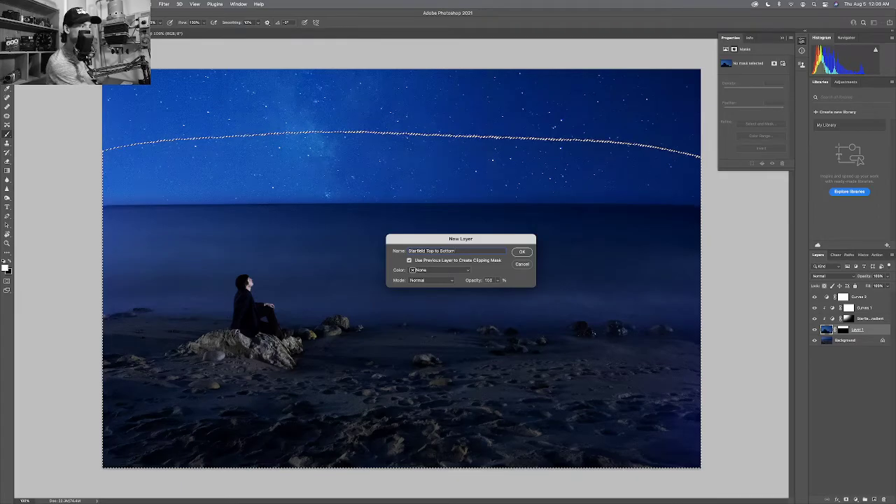
type("radient")
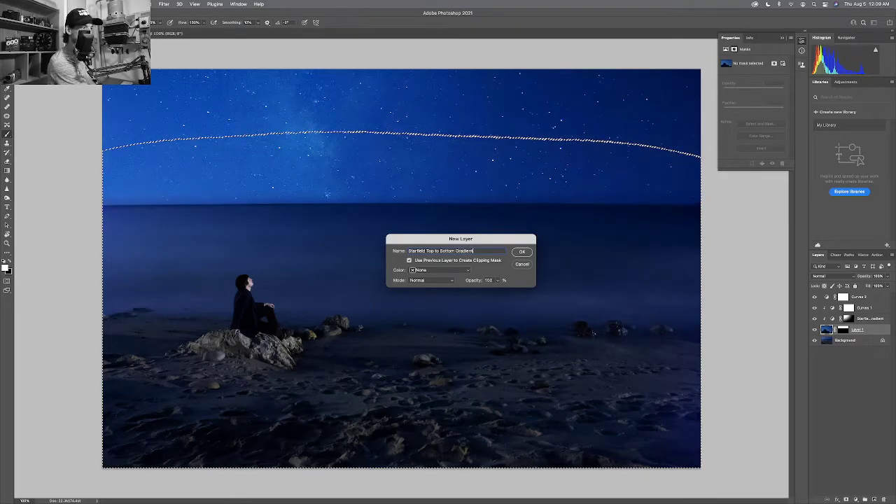
key("Return")
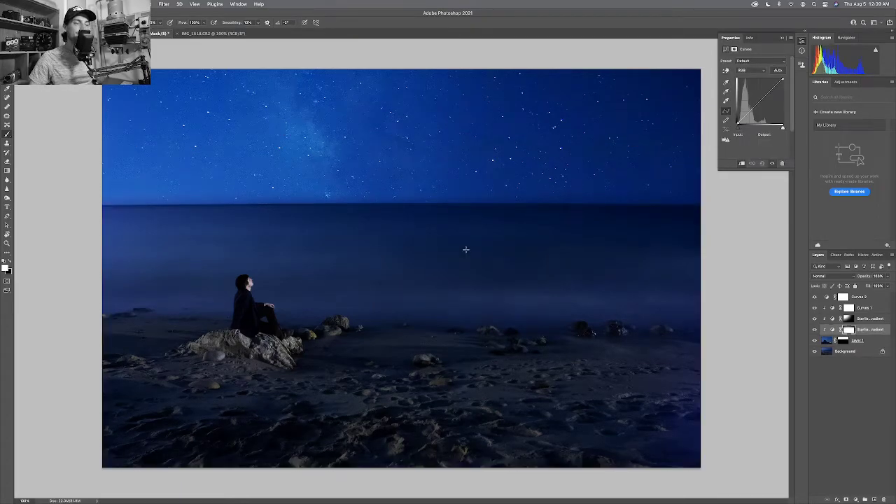
Pull the starfield gradient curve below the diagonal to darken the sky, then target Layer 1's mask.
left_click_drag(770, 99, 759, 101)
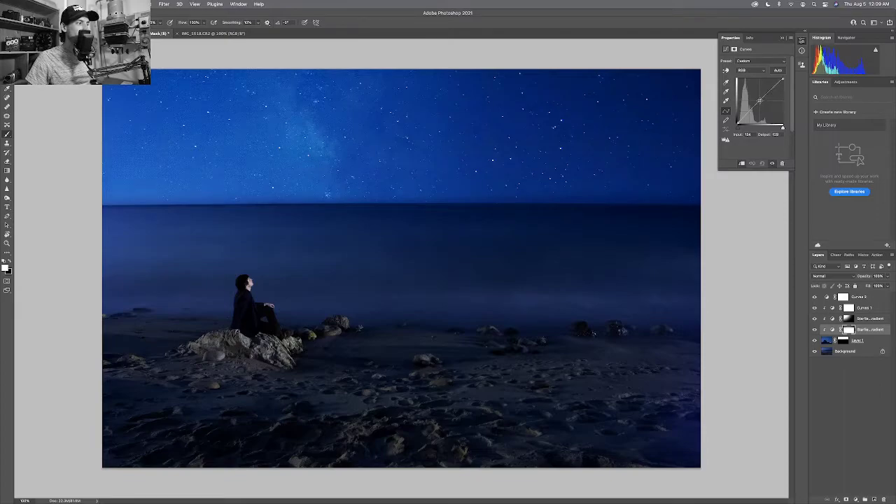
left_click_drag(759, 100, 760, 100)
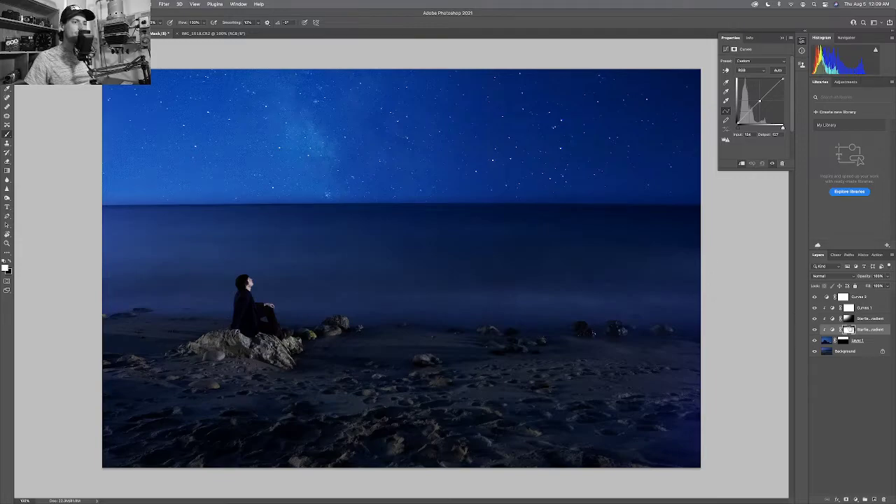
left_click(848, 319)
left_click(842, 342)
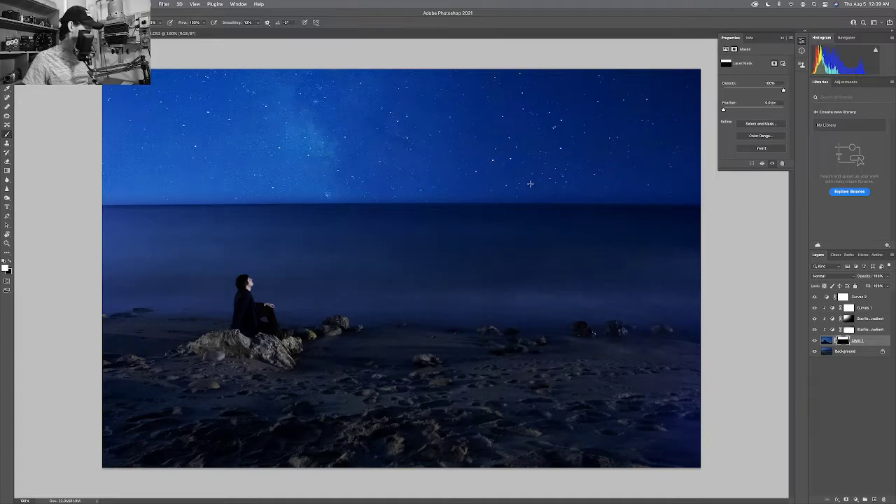
key("bracketleft")
key("bracketleft")
key("bracketleft")
key("bracketleft")
key("bracketleft")
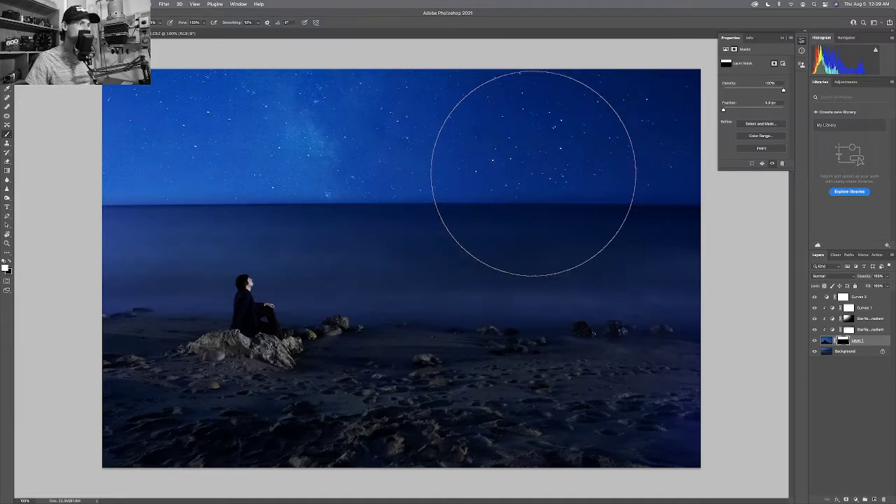
key("bracketleft")
key("bracketleft")
key("bracketleft")
key("bracketleft")
key("bracketleft")
key("bracketleft")
key("bracketleft")
key("bracketleft")
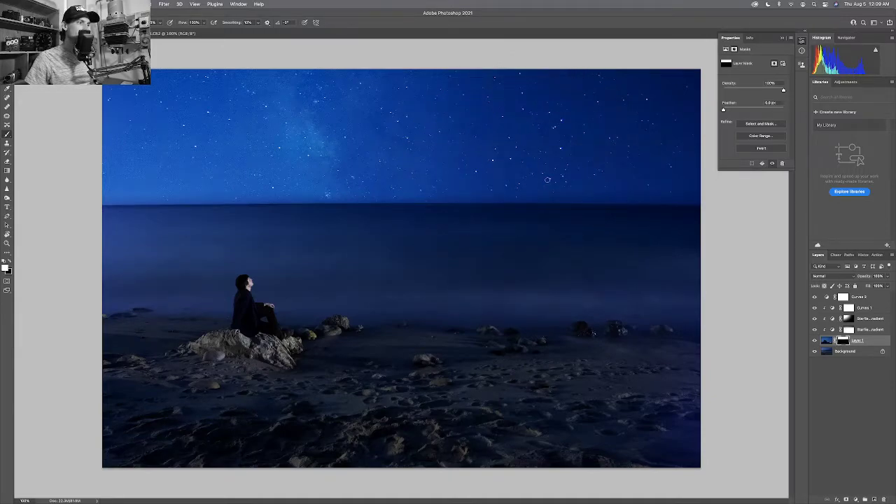
key("bracketright")
key("bracketright")
key("bracketright")
key("bracketright")
key("bracketright")
key("bracketright")
key("bracketright")
key("bracketright")
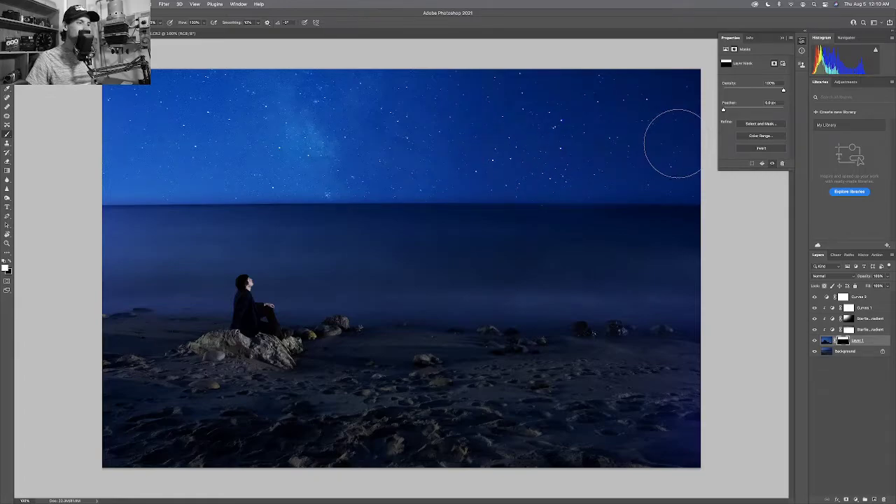
key("z")
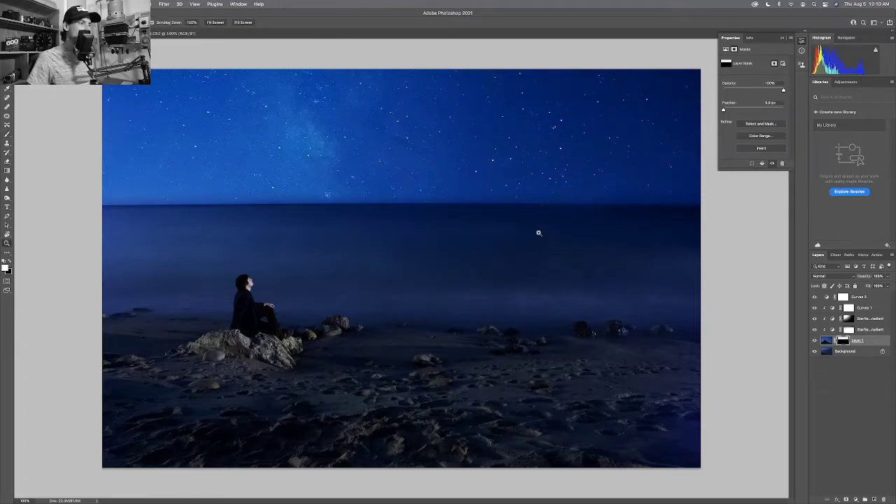
left_click_drag(536, 231, 406, 306)
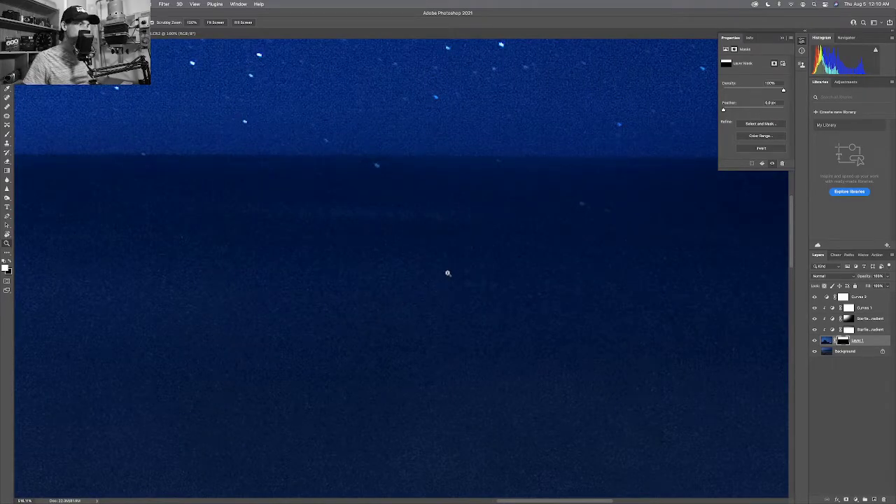
key("e")
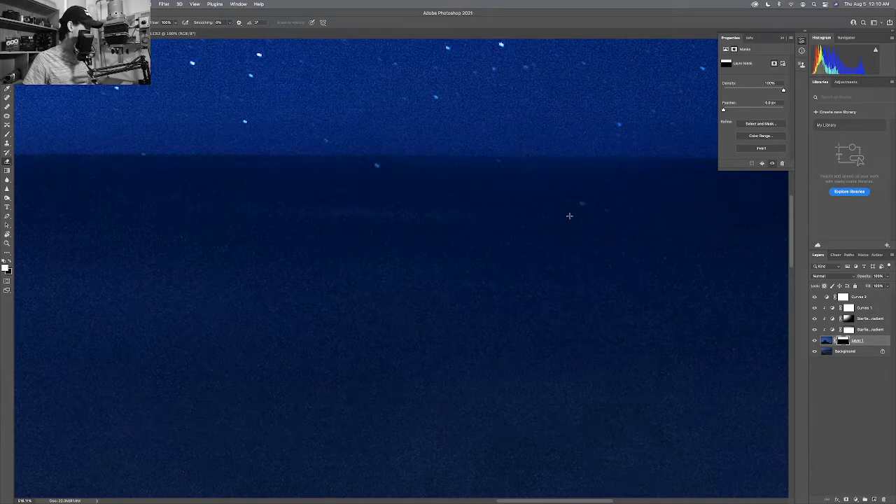
key("bracketleft")
key("bracketleft")
key("bracketleft")
key("bracketleft")
key("bracketleft")
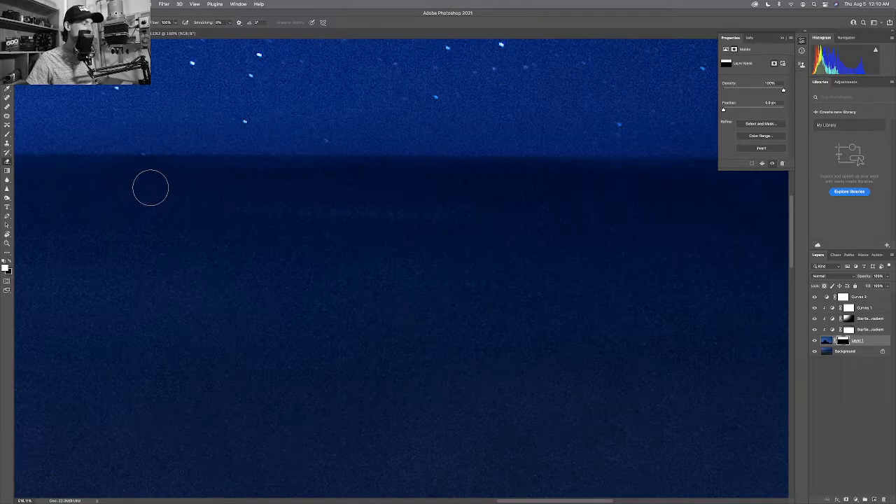
key("bracketleft")
key("bracketleft")
key("bracketleft")
key("bracketleft")
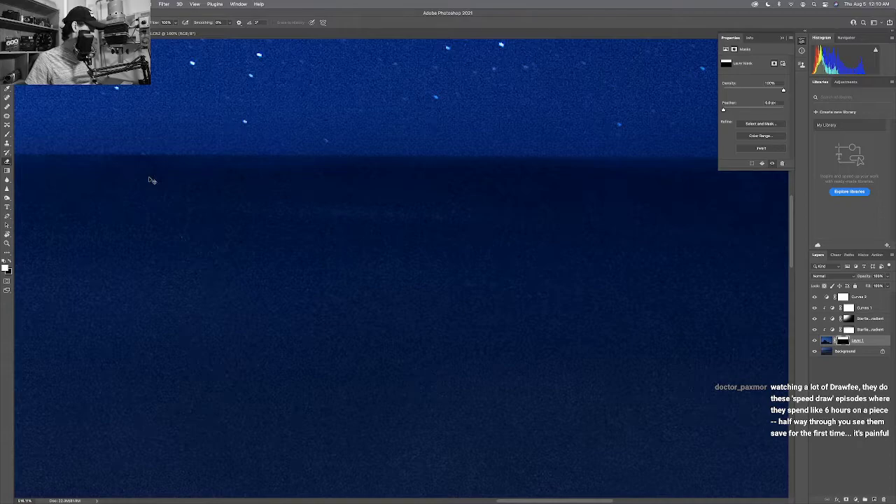
key("super+0")
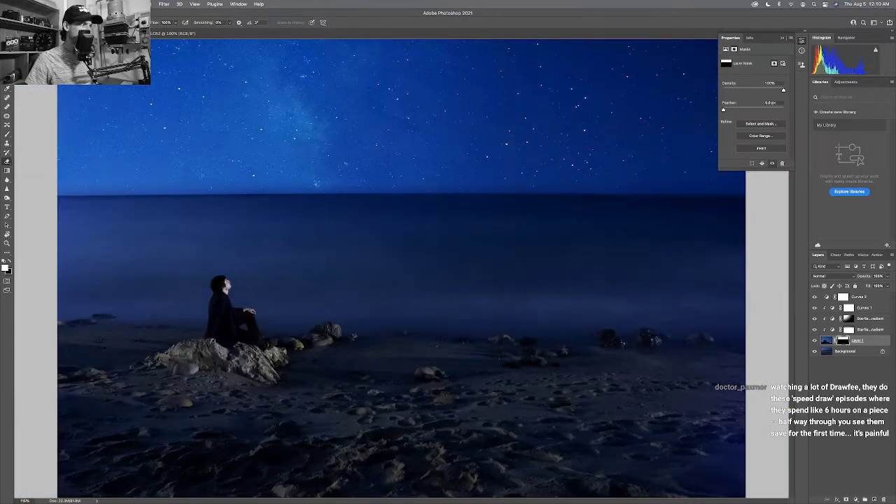
key("super+minus")
key("super+minus")
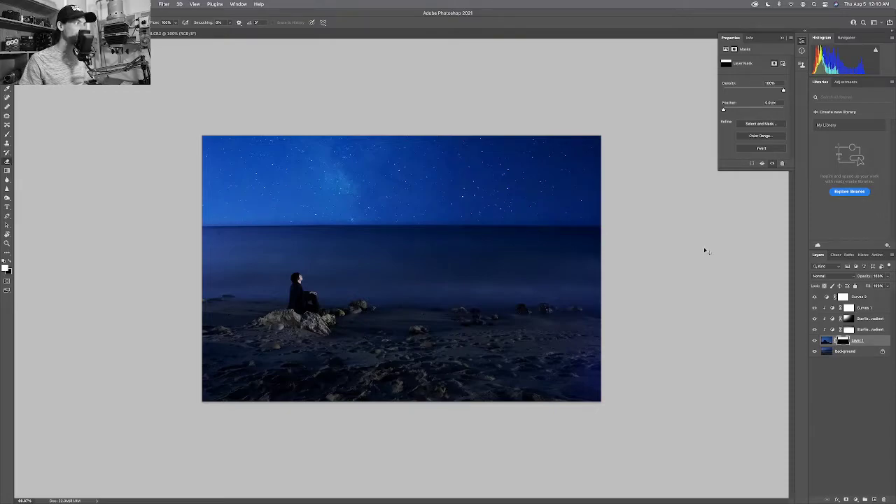
Save the composite as a new Photoshop file named 'Comptemplation', then zoom to 100% on the horizon.
key("super+shift+s")
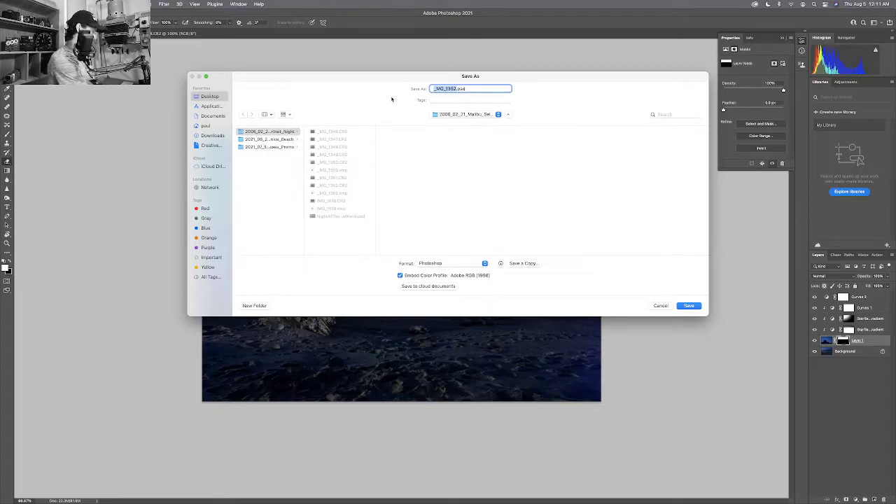
type("Comptemplatio")
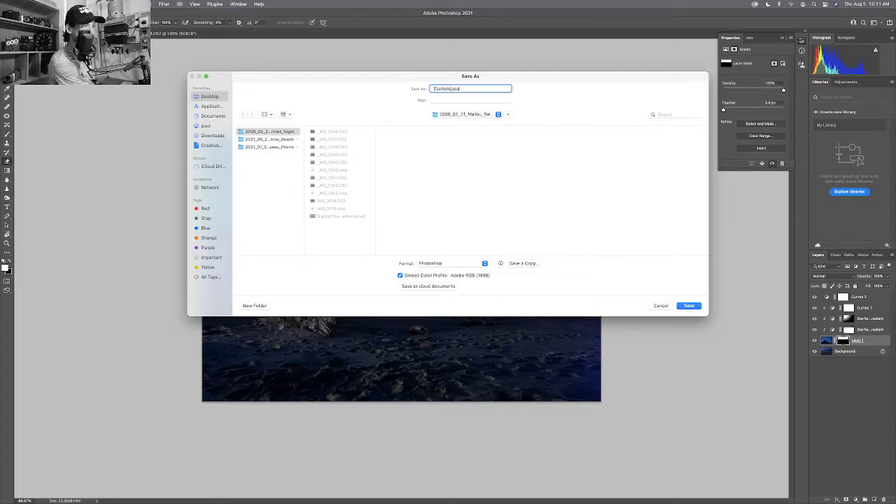
type("n")
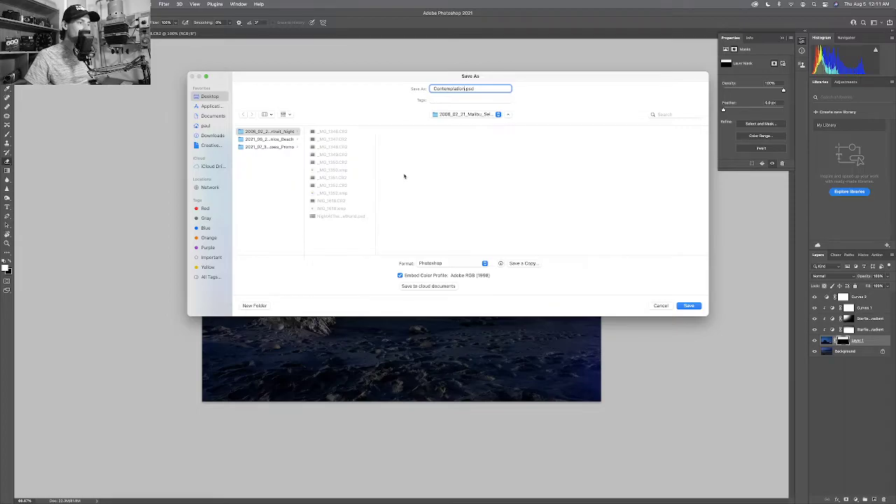
left_click(688, 305)
left_click(532, 226)
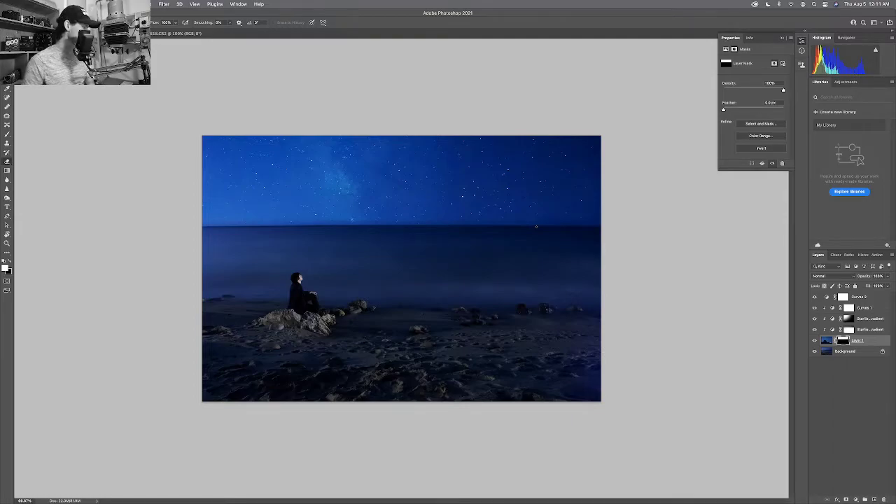
key("z")
left_click(562, 224)
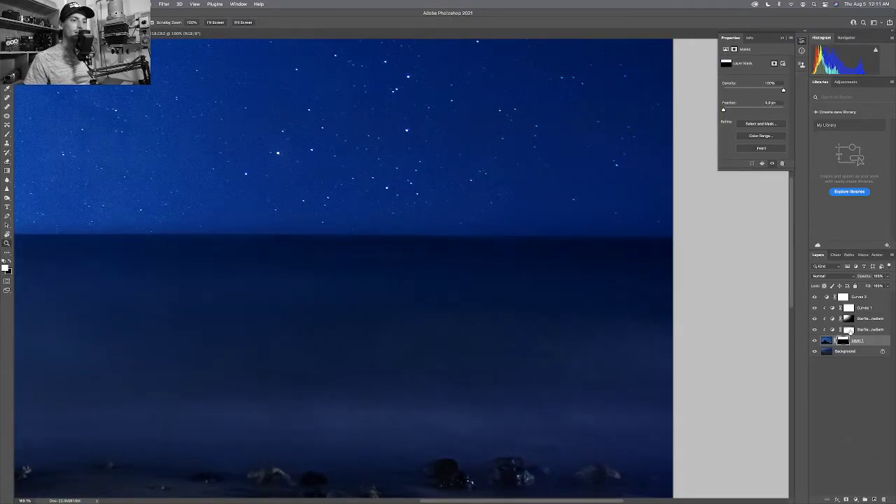
left_click(848, 329)
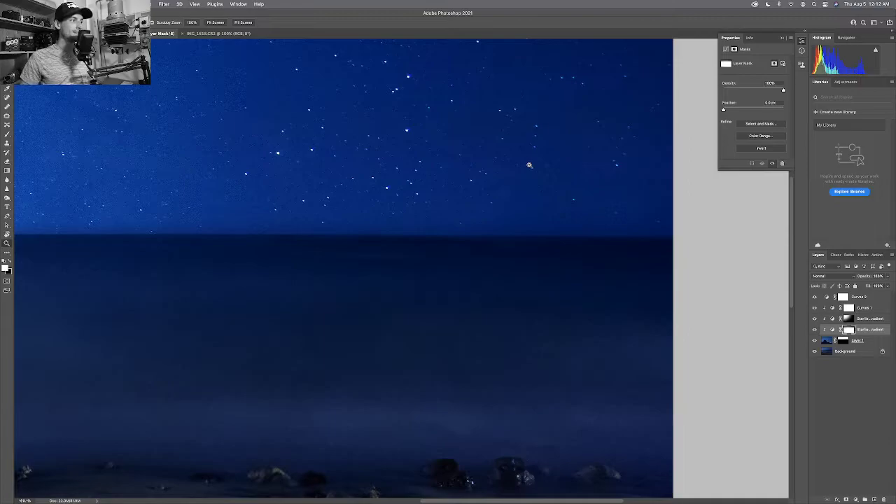
left_click(529, 165, "alt")
left_click(529, 165, "alt")
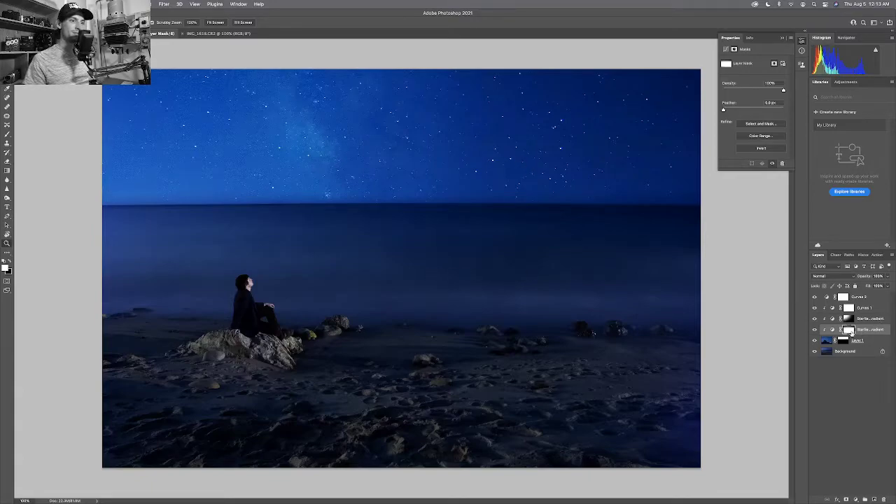
Fill the starfield layer's mask with white so the stars show fully.
left_click(438, 156, "alt")
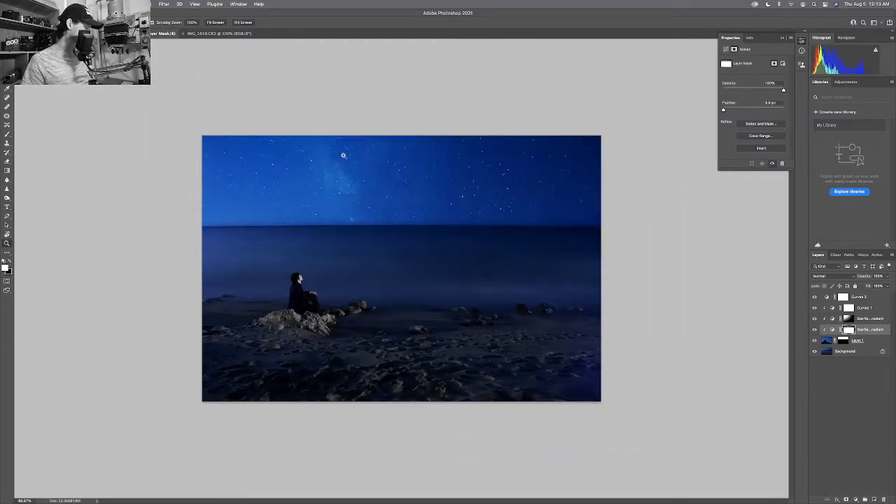
key("b")
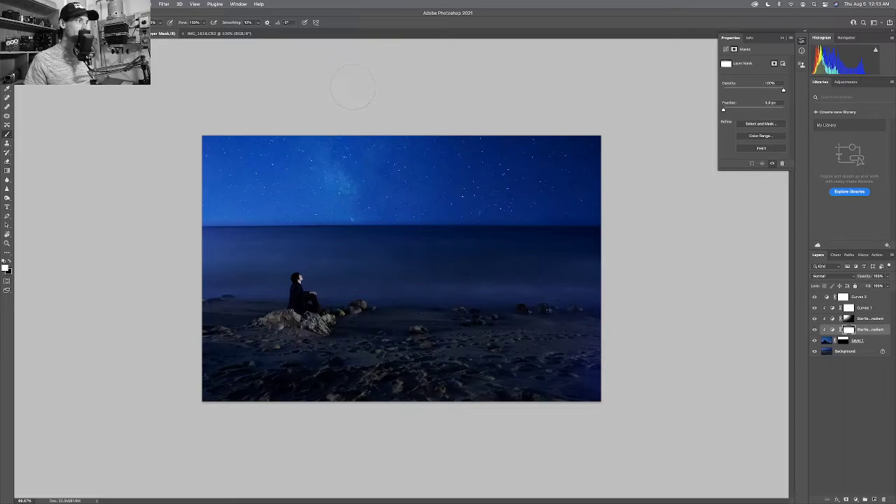
left_click(333, 119)
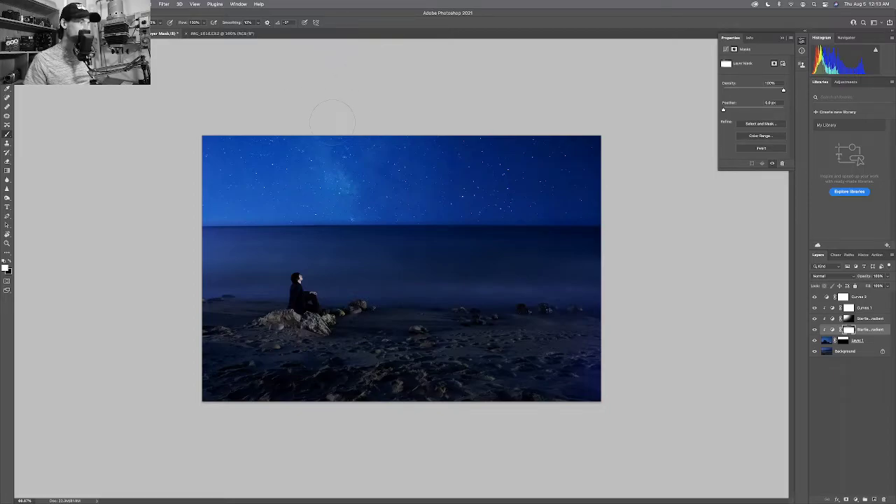
key("x")
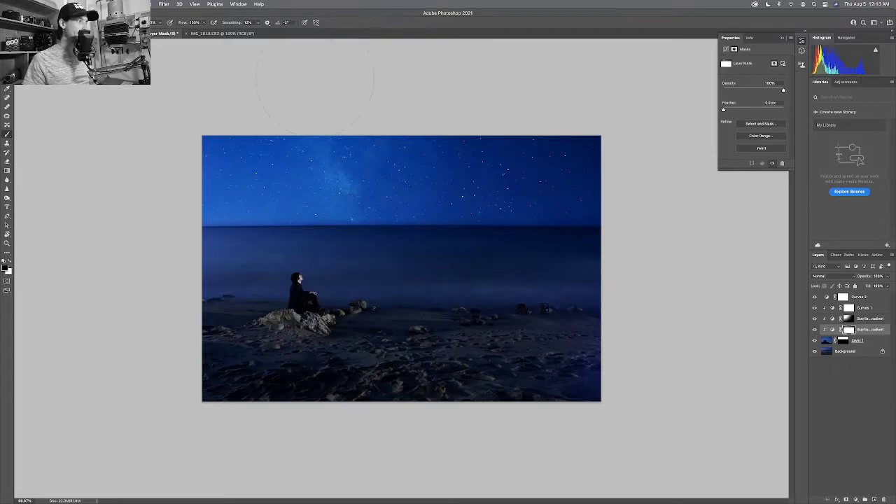
key("bracketleft")
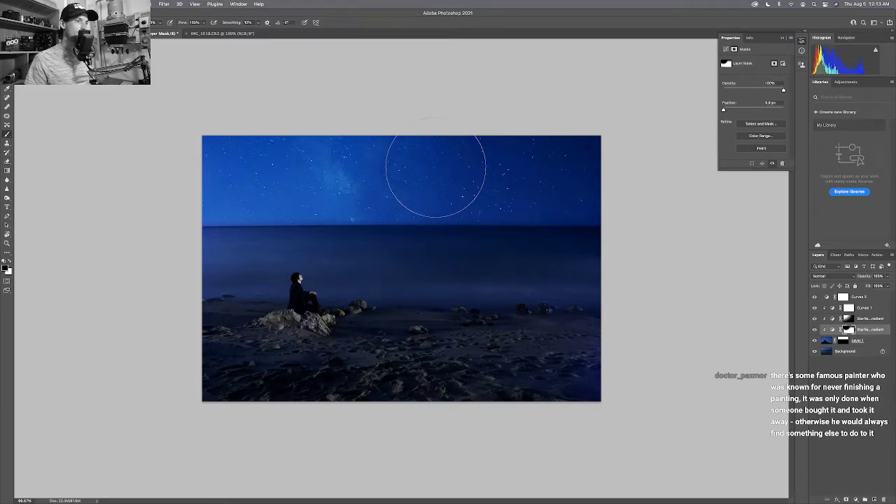
key("ctrl+i")
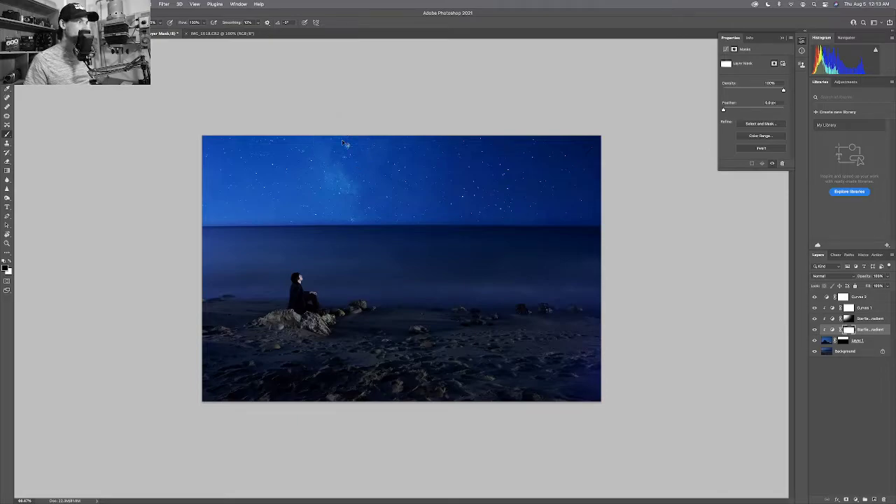
Set the brush hardness to 11%.
right_click(375, 167)
left_click_drag(410, 196, 414, 195)
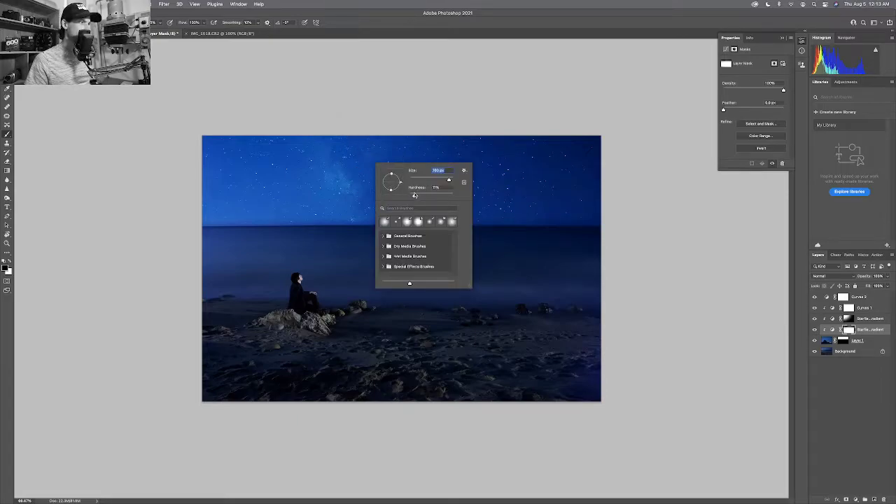
key("Return")
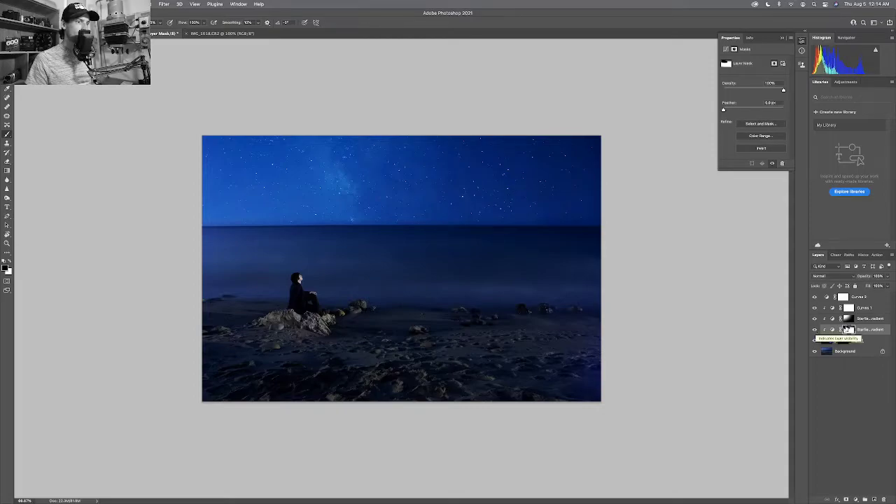
Raise the midpoint of the starfield curves adjustment slightly to brighten the sky.
left_click(848, 329)
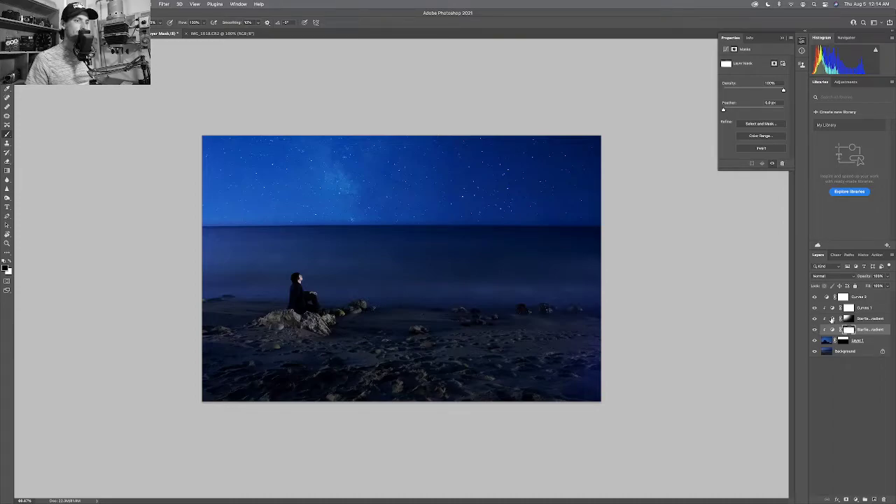
left_click(831, 319)
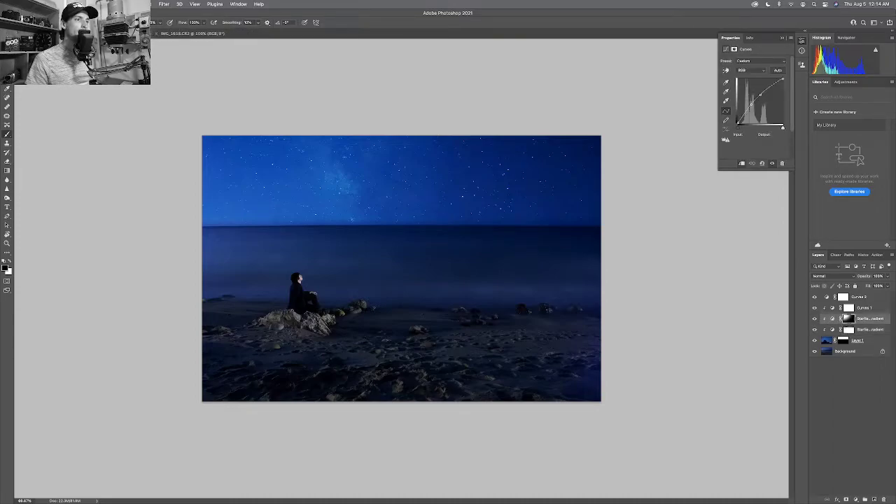
left_click(760, 94)
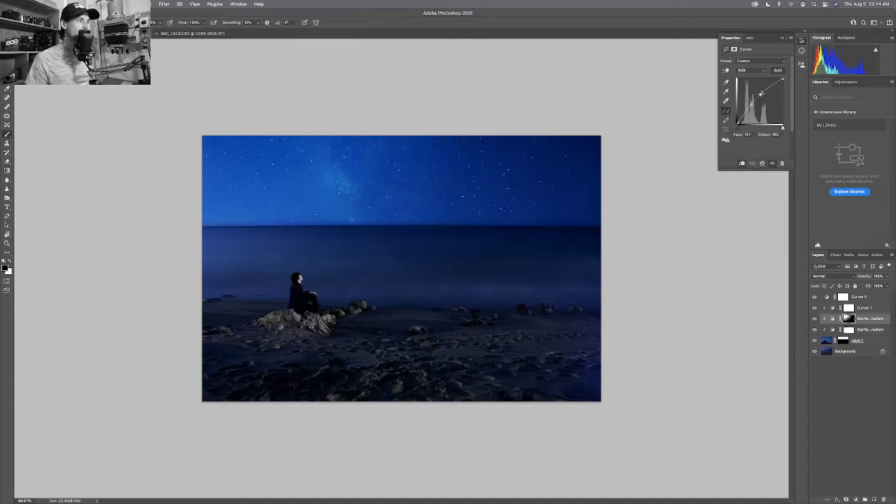
left_click_drag(760, 93, 750, 105)
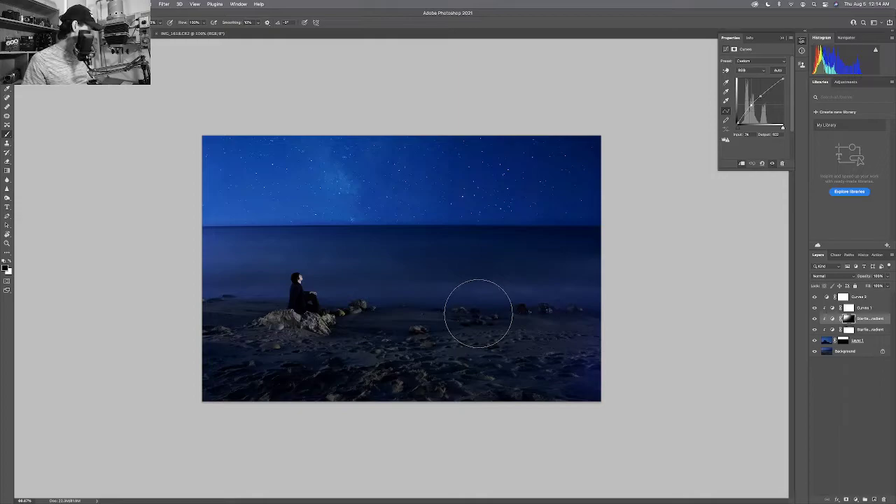
key("z")
left_click(400, 333)
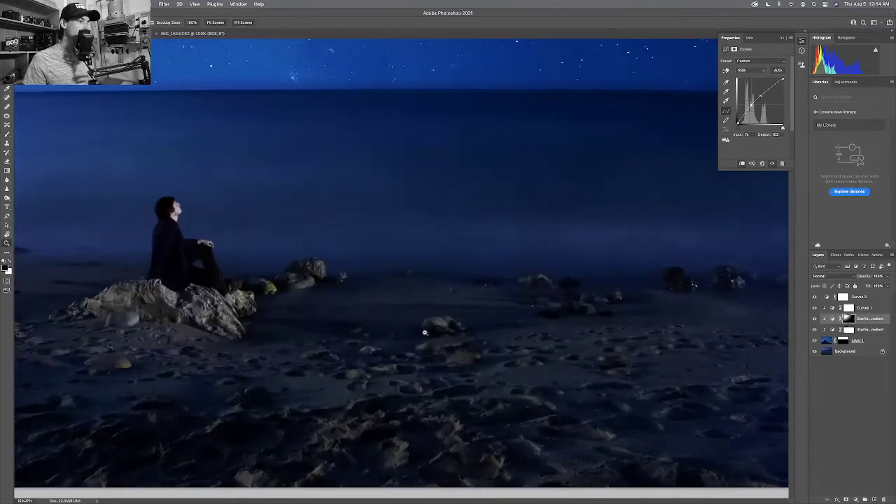
left_click_drag(511, 324, 407, 301)
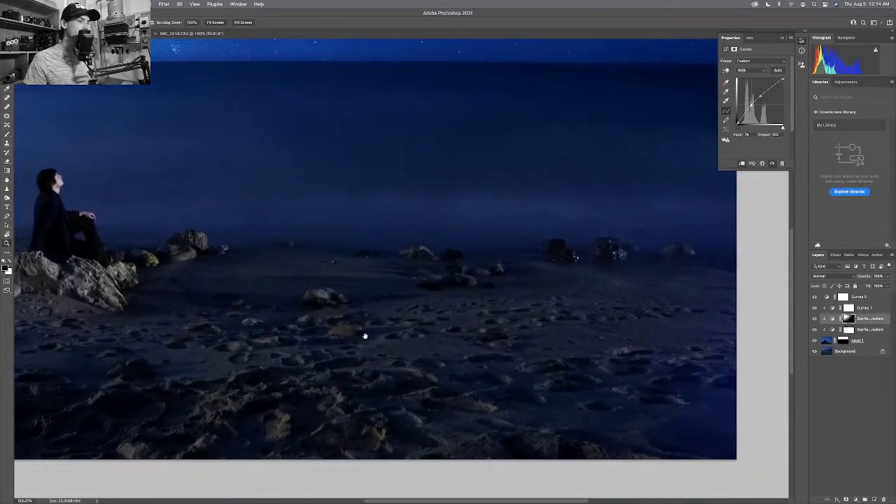
scroll(325, 342, "left", 1)
left_click_drag(326, 341, 447, 302)
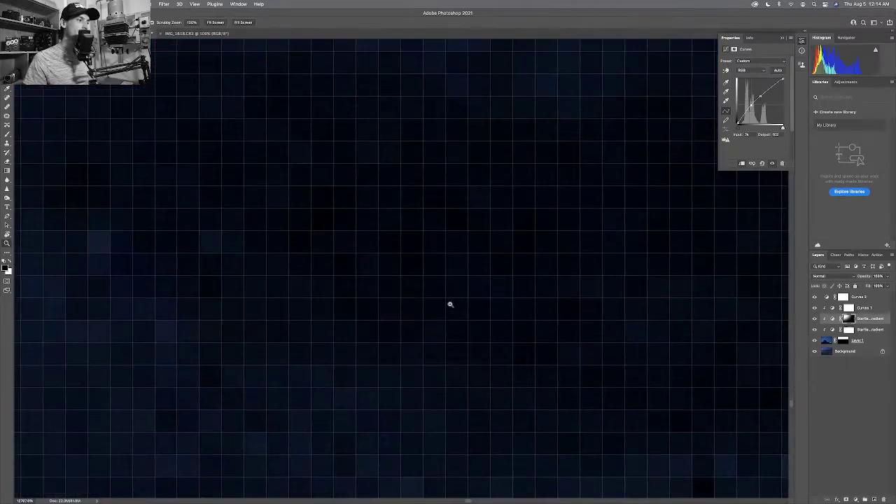
scroll(432, 315, "down", 3)
left_click_drag(434, 383, 347, 348)
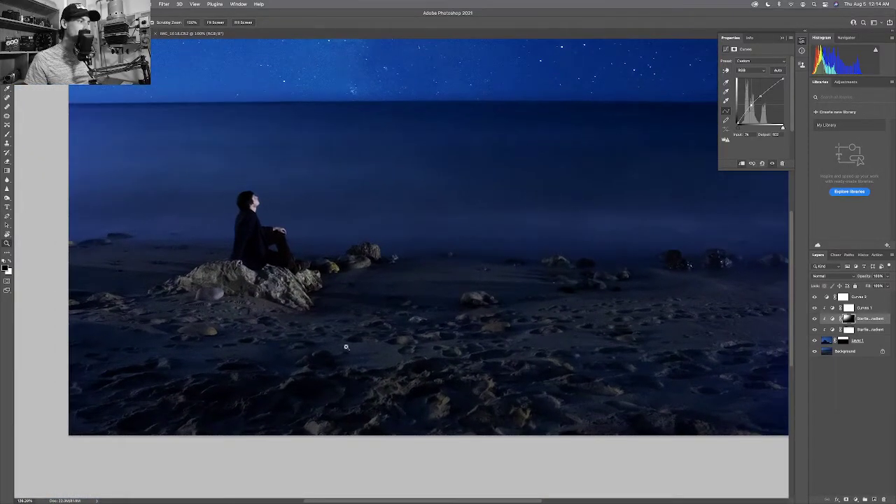
left_click_drag(439, 310, 409, 313)
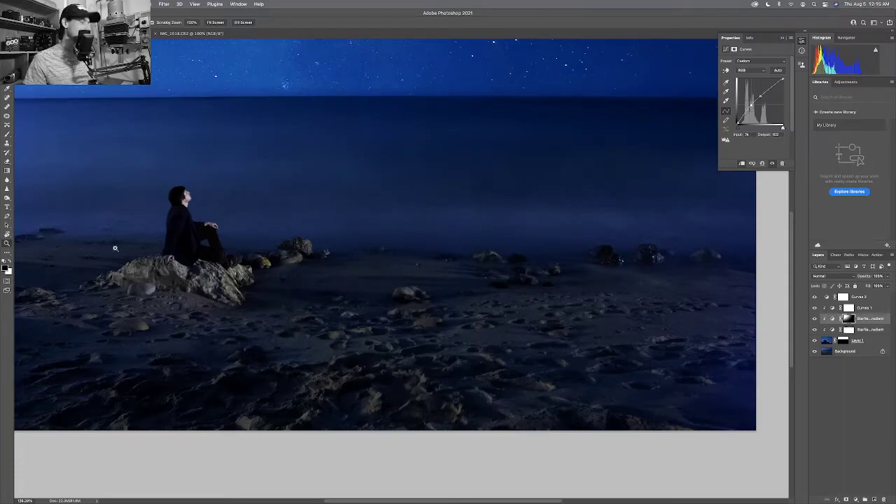
key("super+0")
key("super+minus")
key("super+minus")
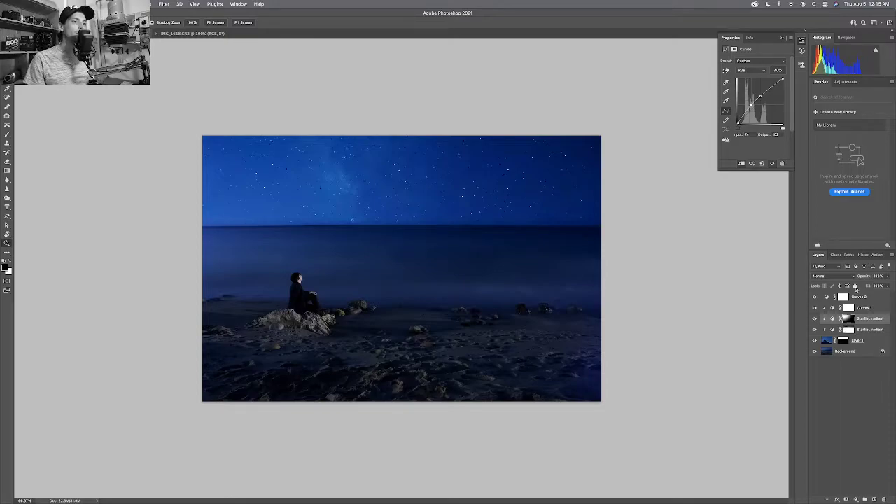
Select the Curves 2 adjustment layer in the Layers panel.
left_click(871, 297)
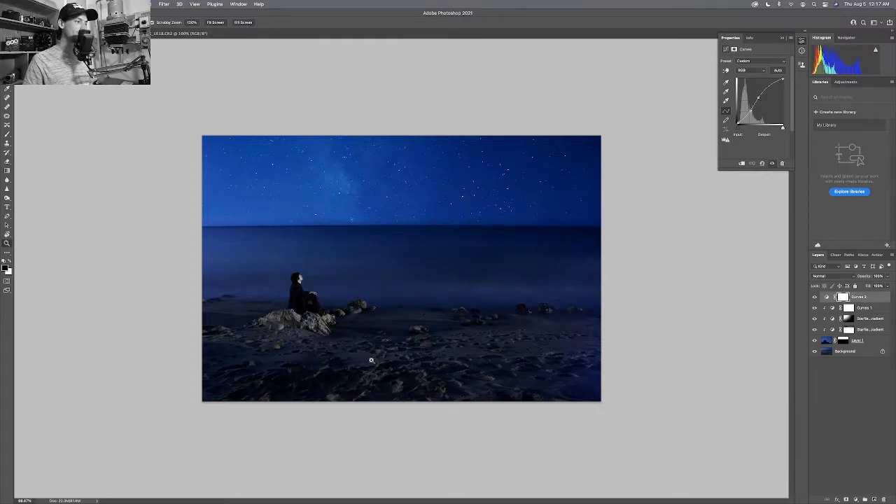
Inspect the rocks and sand up close, then frame the whole photo with the Crop tool.
left_click_drag(371, 360, 412, 370)
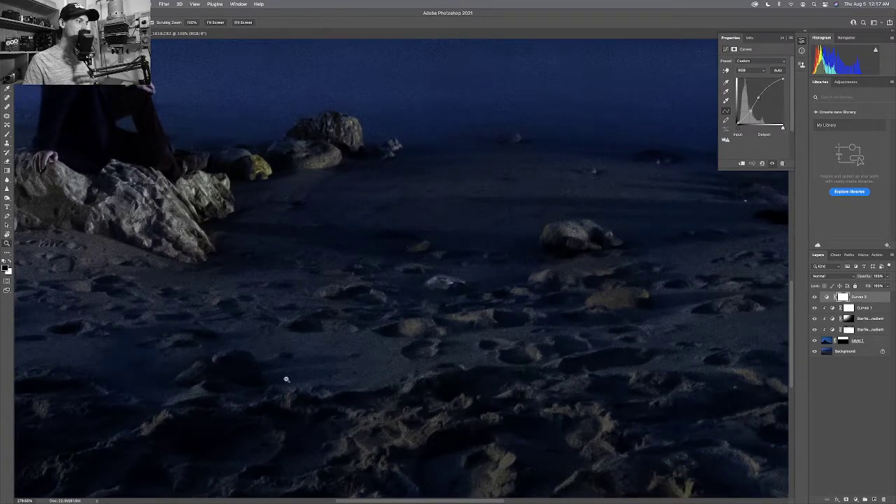
left_click_drag(329, 394, 408, 263)
left_click_drag(298, 336, 454, 320)
mouse_move(250, 316)
left_mouse_down()
mouse_move(394, 322)
mouse_move(157, 323)
left_mouse_up()
left_click(249, 312, "alt")
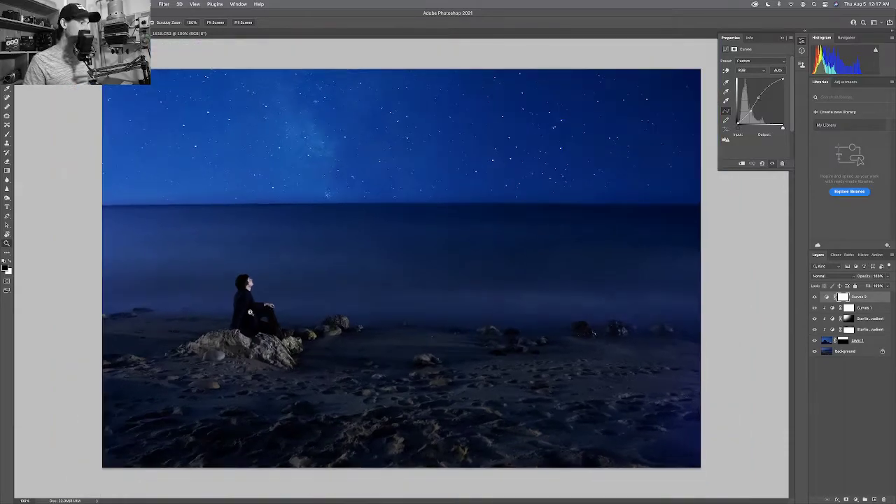
key("c")
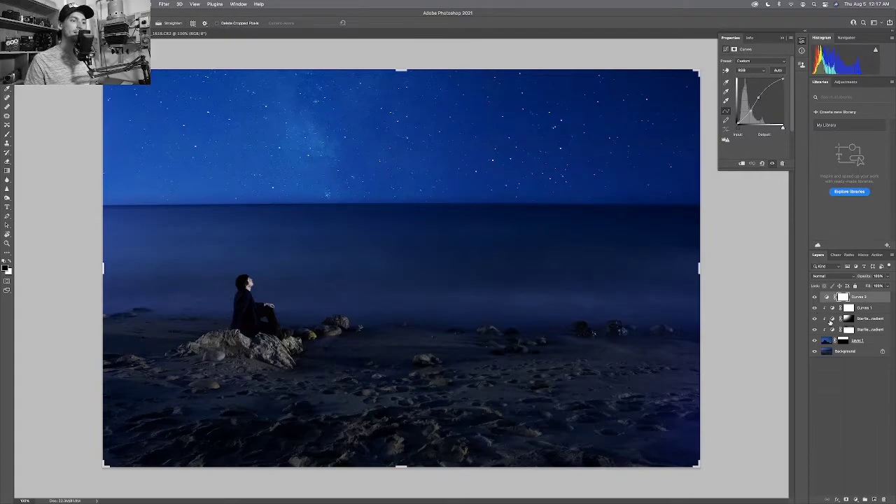
Set the crop proportion to the 16:9 (1366 x 768) preset.
left_click(56, 23)
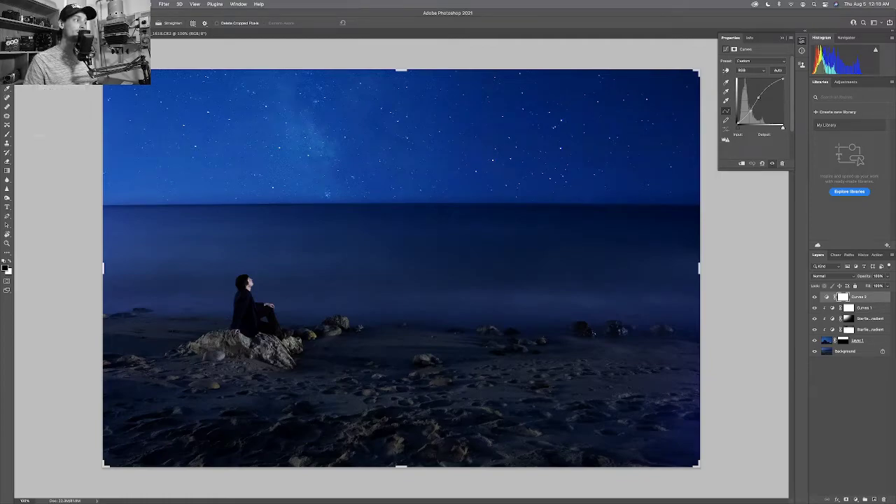
left_click(61, 117)
Shift the image down within the 16:9 frame and commit the crop.
left_click_drag(378, 168, 377, 196)
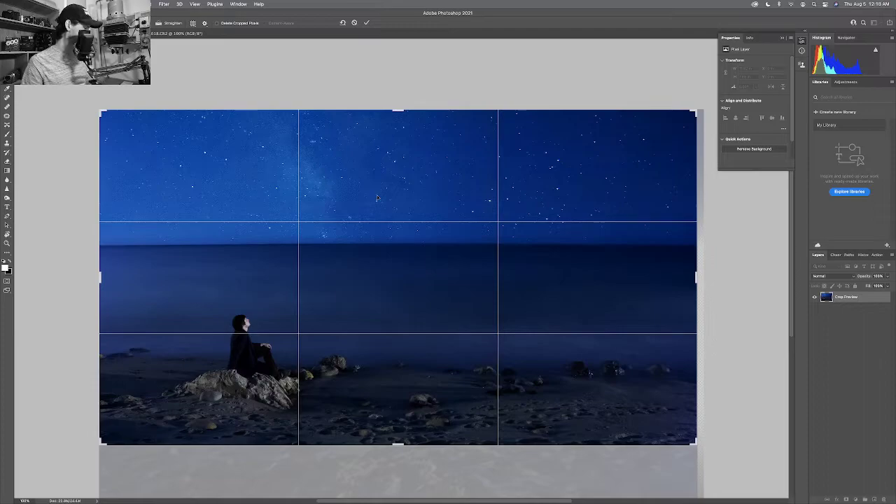
key("Return")
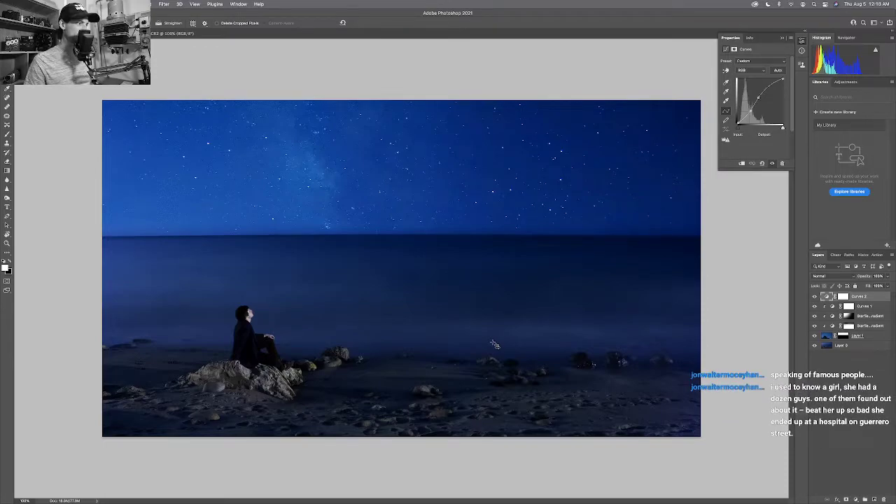
Toggle undo and redo to compare the crop, ending before the crop and last curves change.
key("super+z")
key("super+shift+z")
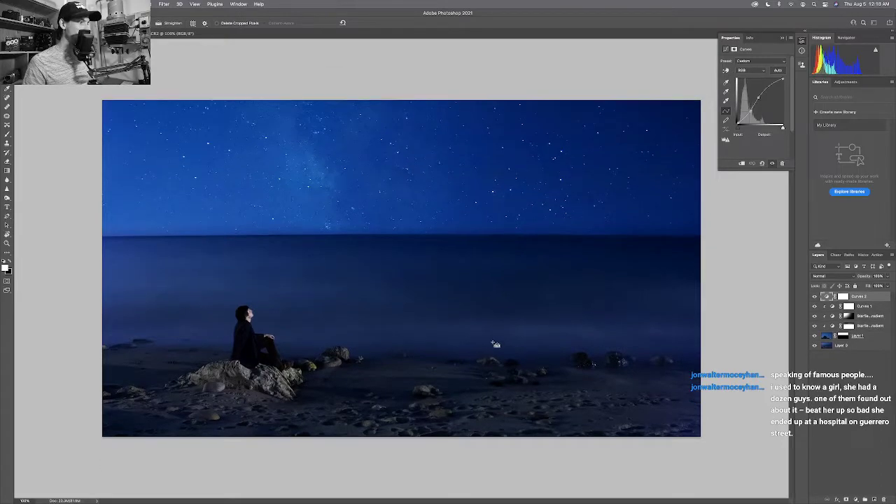
key("super+z")
key("super+shift+z")
key("super+z")
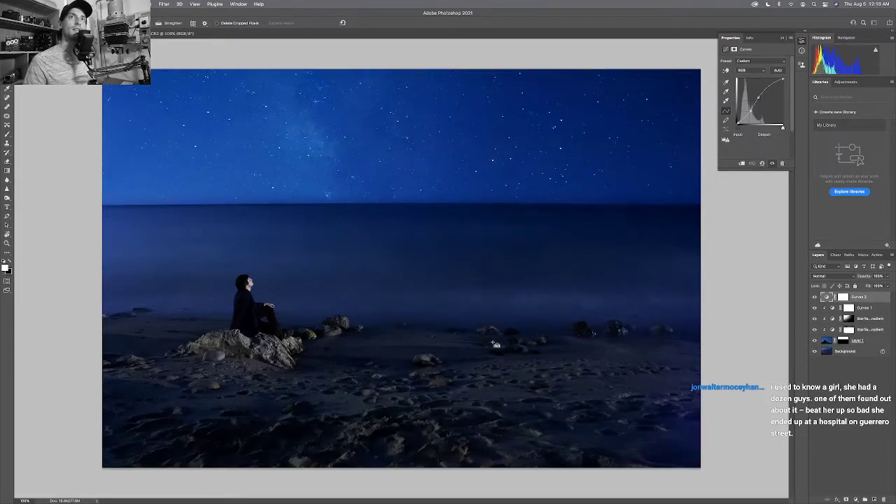
key("super+shift+z")
key("super+z")
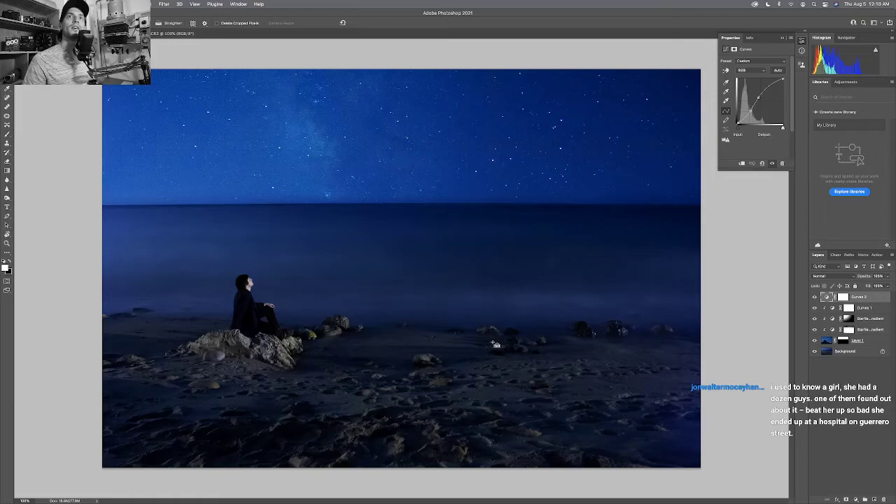
key("super+z")
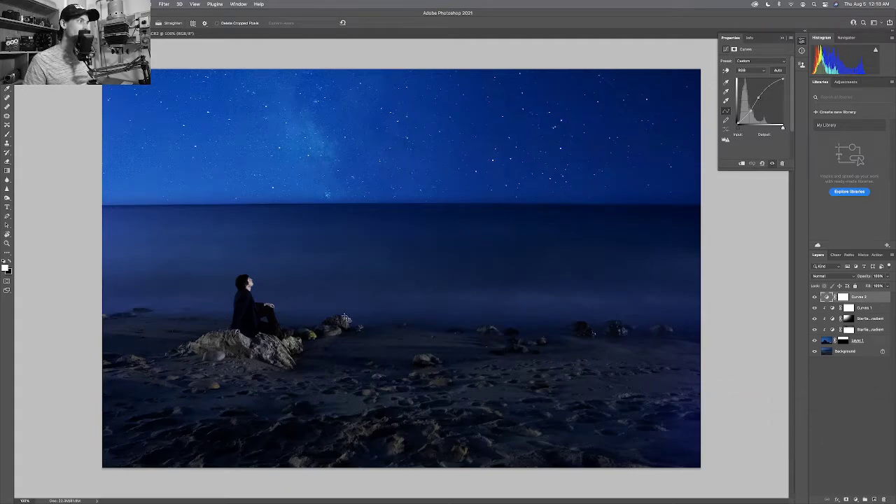
Reinstate the Modify Curves Layer and Crop states from the History panel.
left_click(862, 254)
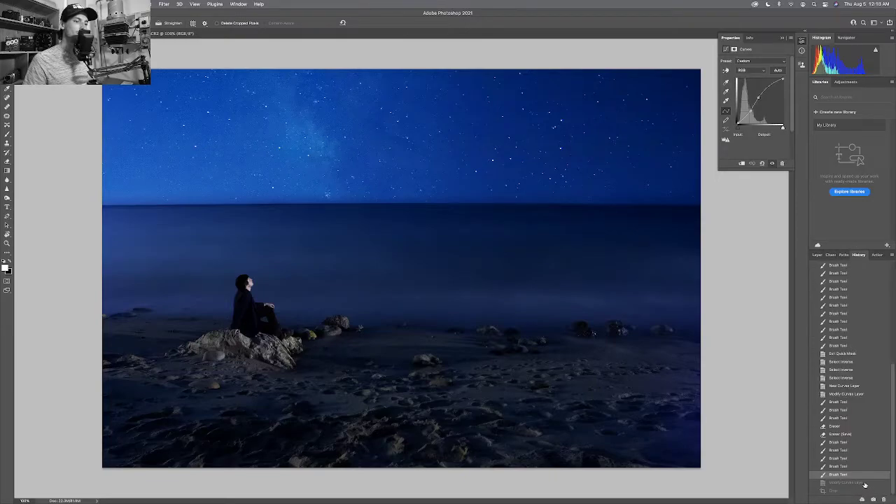
left_click(865, 483)
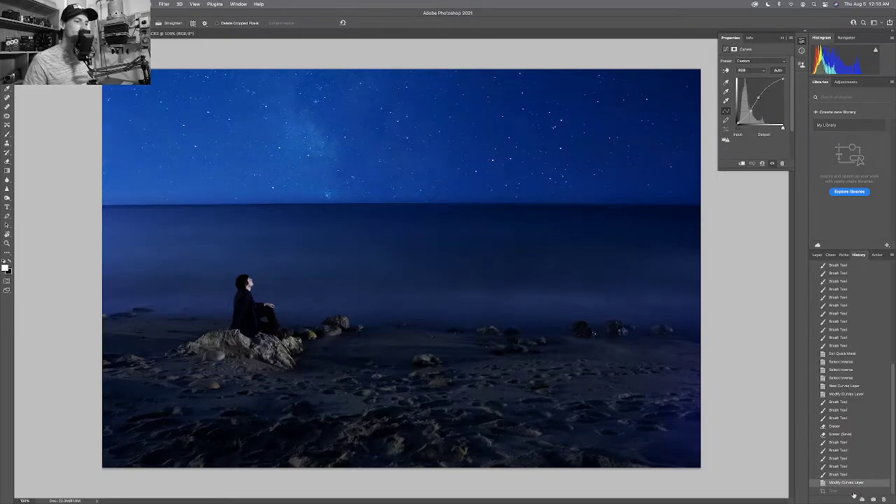
left_click(854, 491)
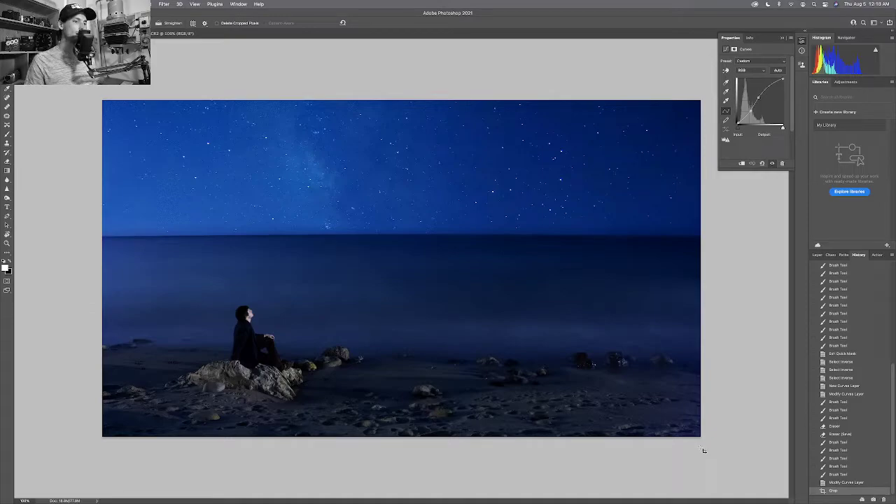
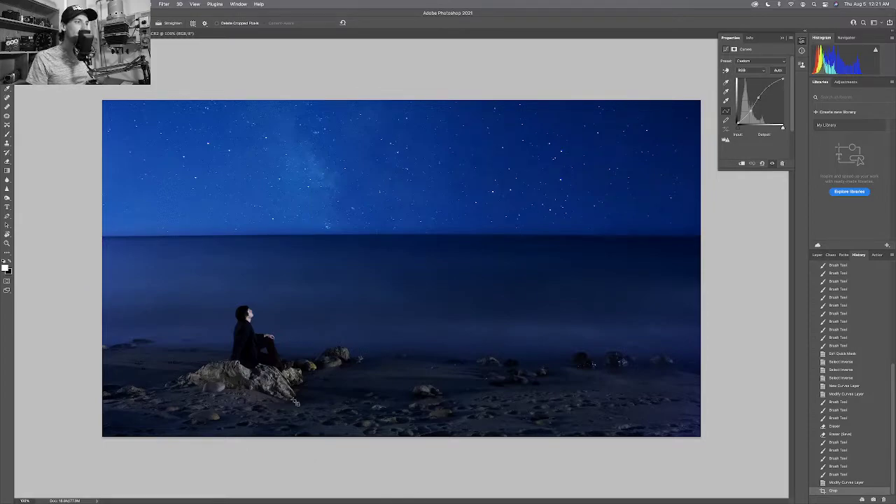
Pull the low Curves 2 point down to deepen the shadows.
left_click(817, 254)
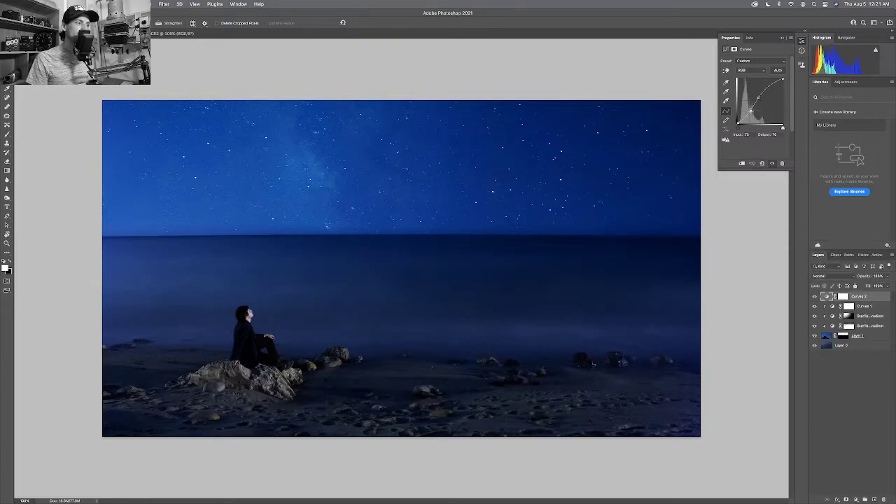
left_click_drag(750, 110, 758, 98)
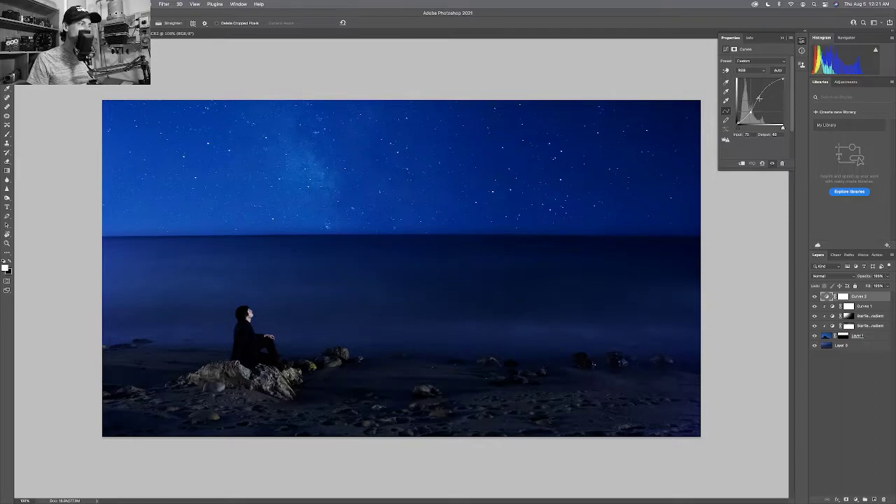
left_click_drag(758, 97, 759, 96)
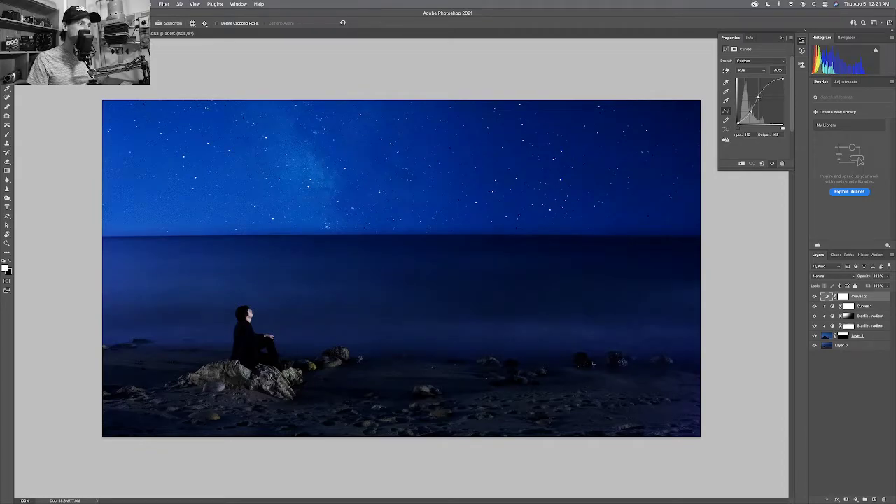
left_click_drag(759, 96, 758, 100)
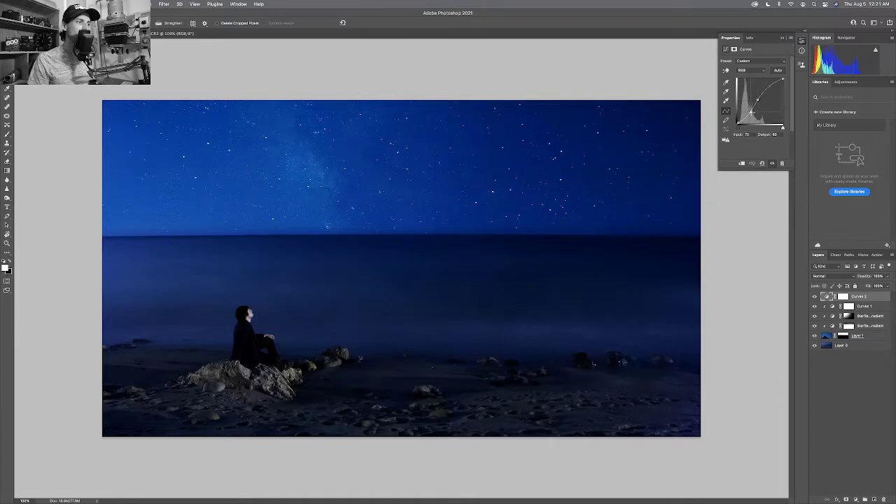
left_click_drag(750, 110, 751, 113)
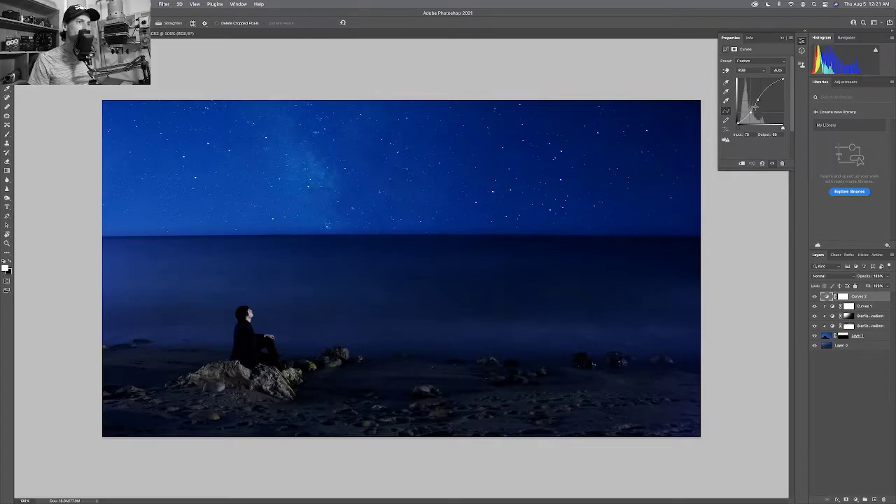
Add a highlight point to the Curves 2 curve and raise it, then zoom out.
left_click(769, 85)
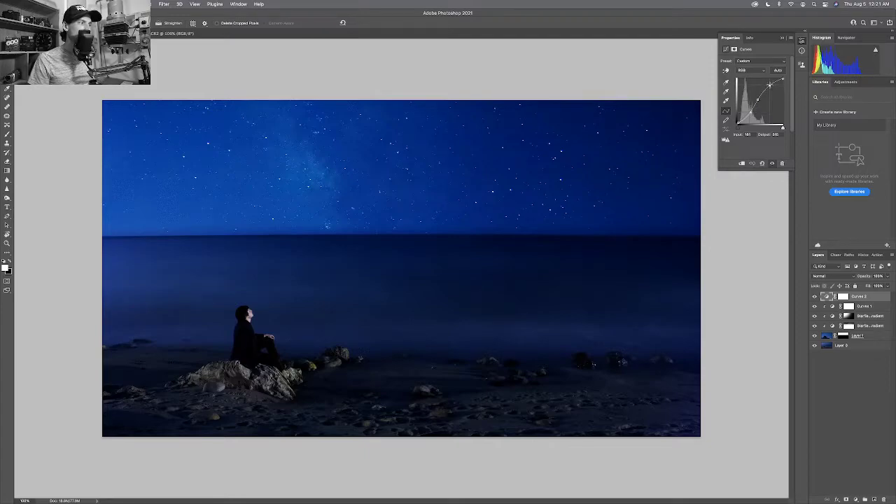
left_click_drag(770, 85, 771, 83)
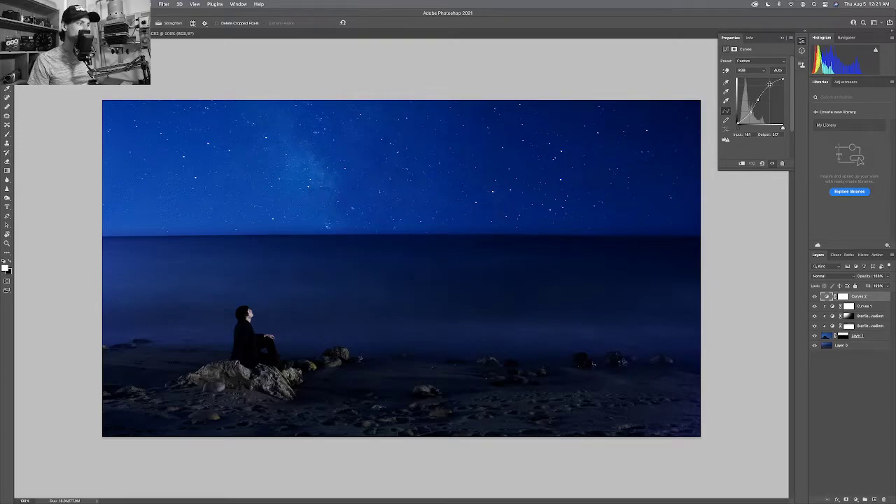
key("XF86MonBrightnessUp")
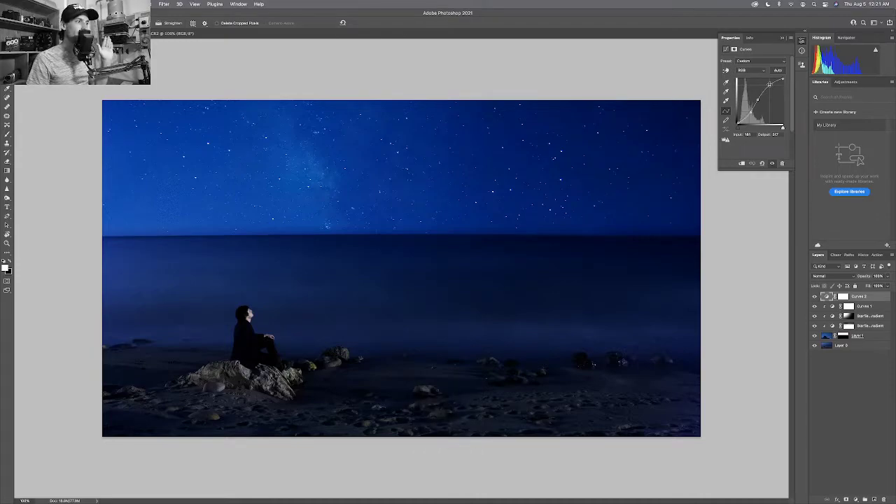
key("super+minus")
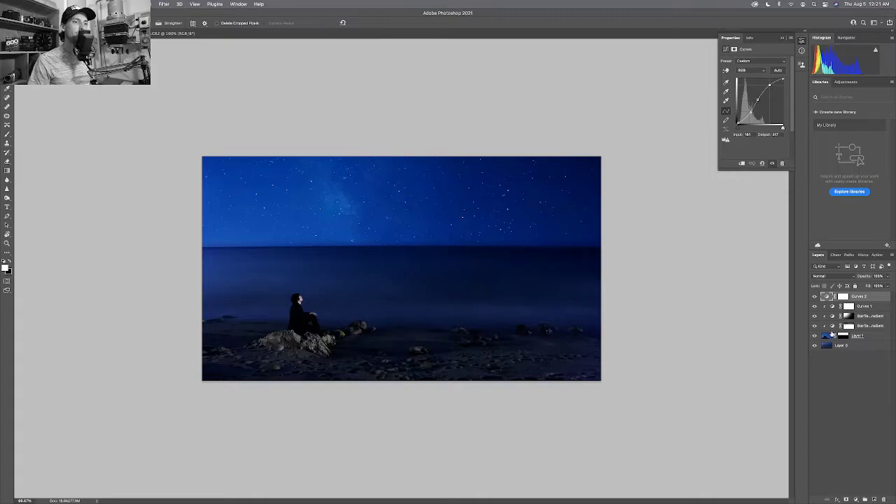
Select Layer 0 and zoom in on the rocks along the beach.
left_click(824, 346)
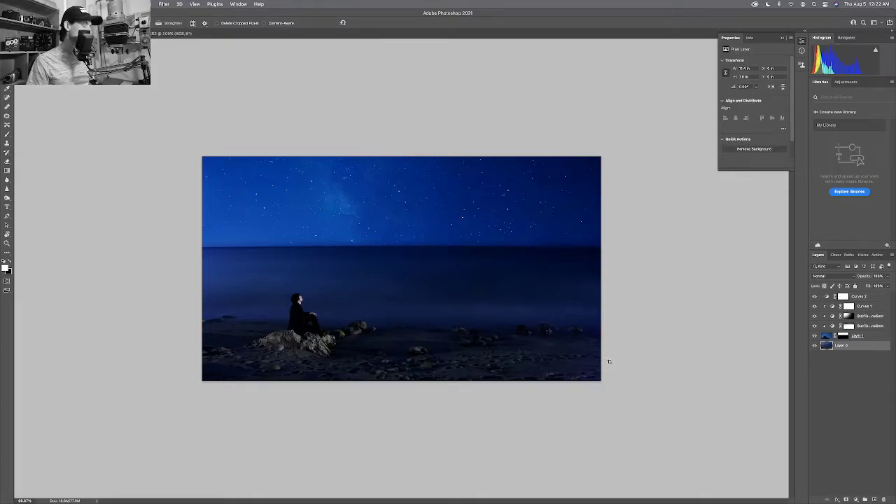
key("z")
left_click_drag(609, 362, 649, 365)
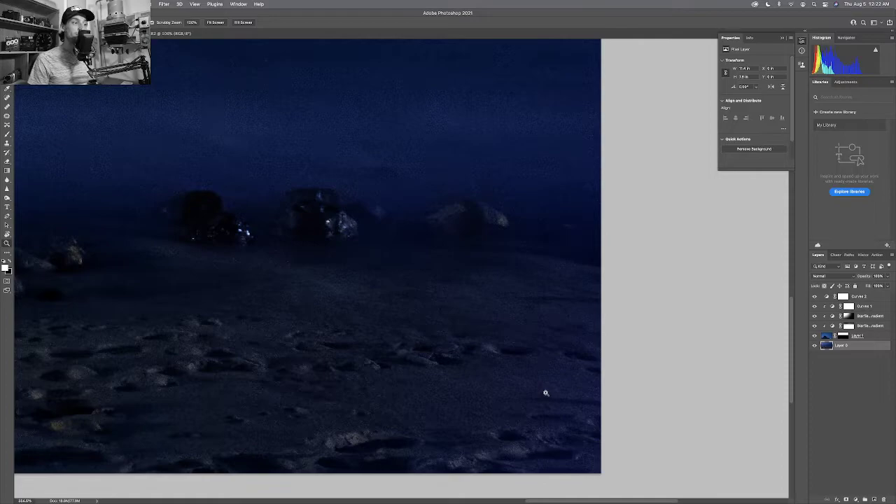
Return the view to 100% with Cmd+1.
key("super+1")
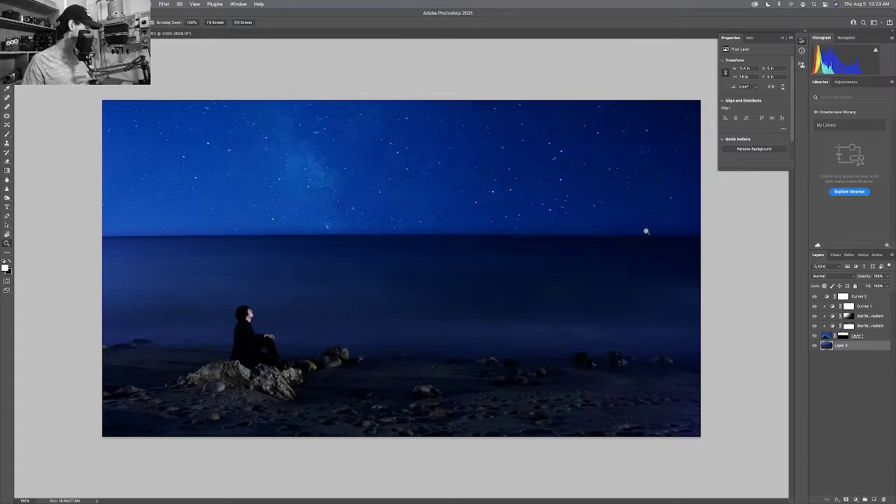
key("b")
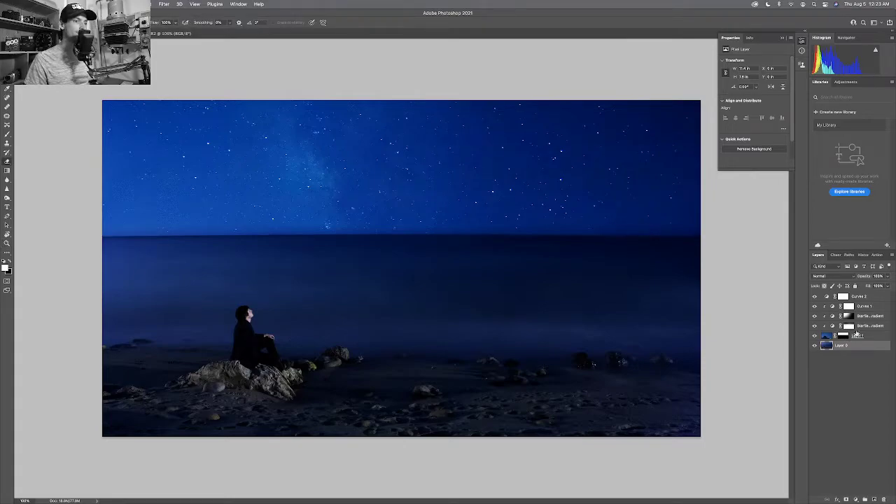
left_click(848, 326)
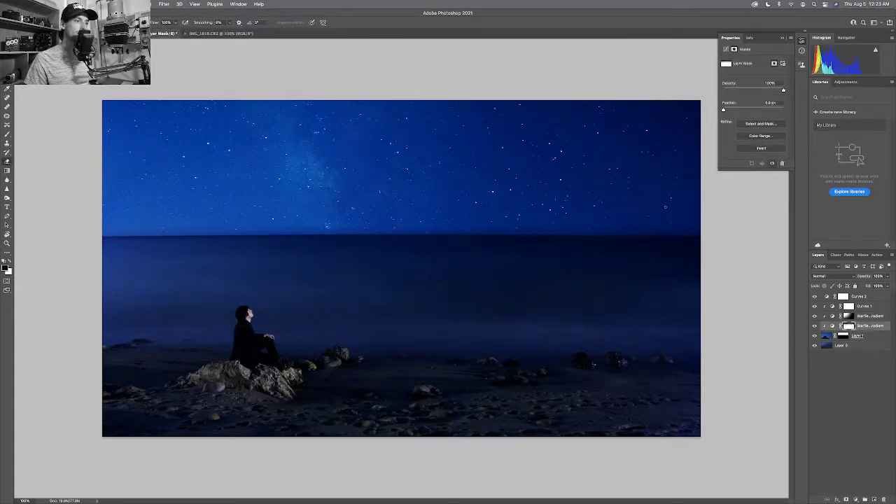
left_click(843, 336)
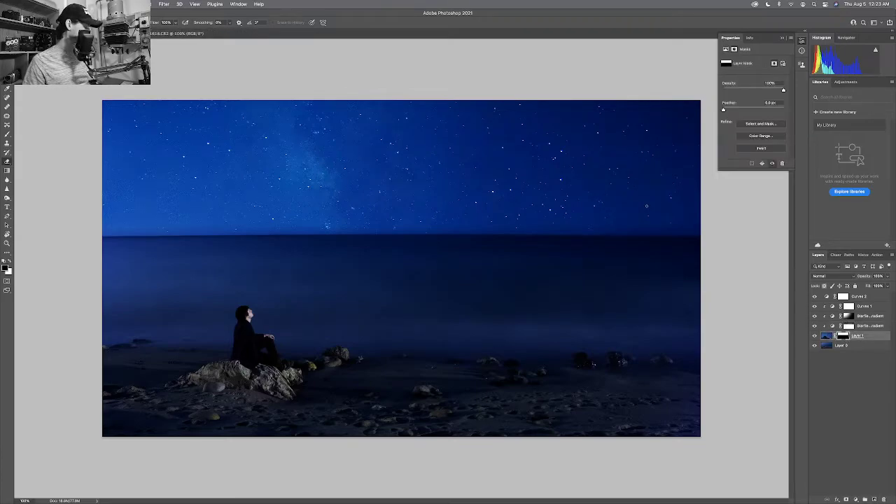
key("bracketright")
key("bracketright")
key("bracketright")
key("bracketright")
key("bracketright")
key("bracketright")
key("bracketright")
key("bracketright")
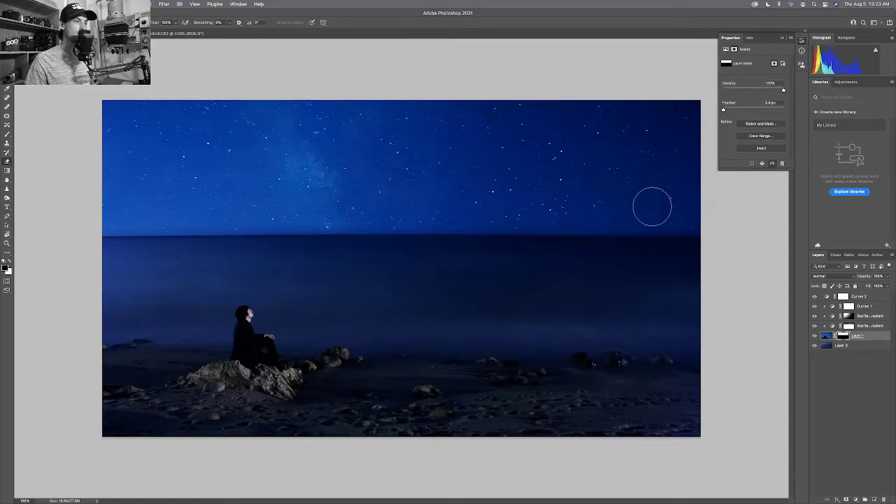
left_click_drag(696, 245, 599, 241)
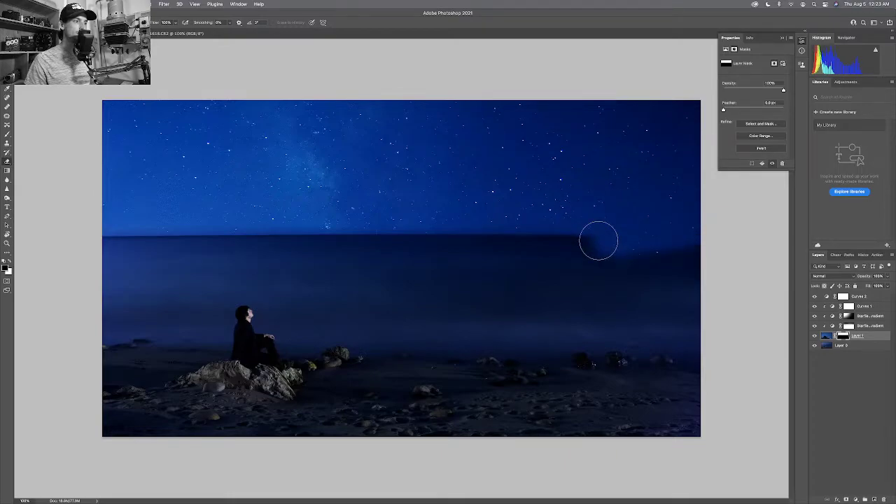
key("super+z")
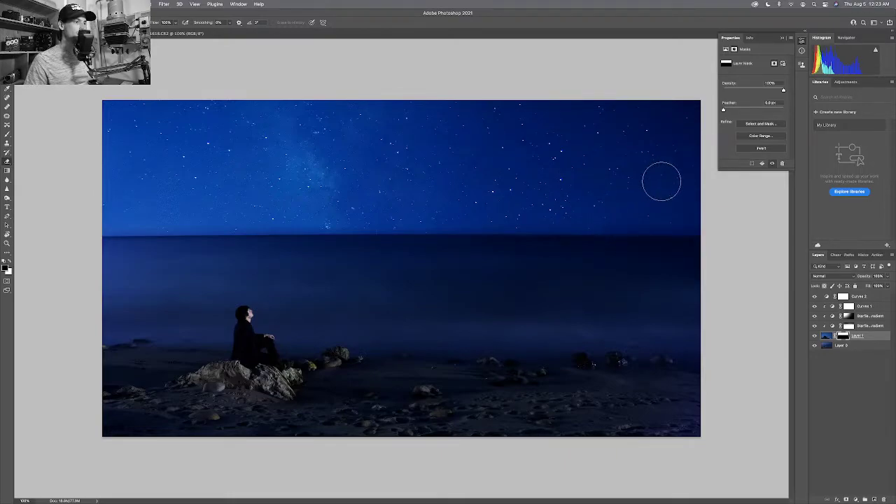
key("bracketright")
key("bracketright")
key("bracketright")
key("bracketright")
key("bracketright")
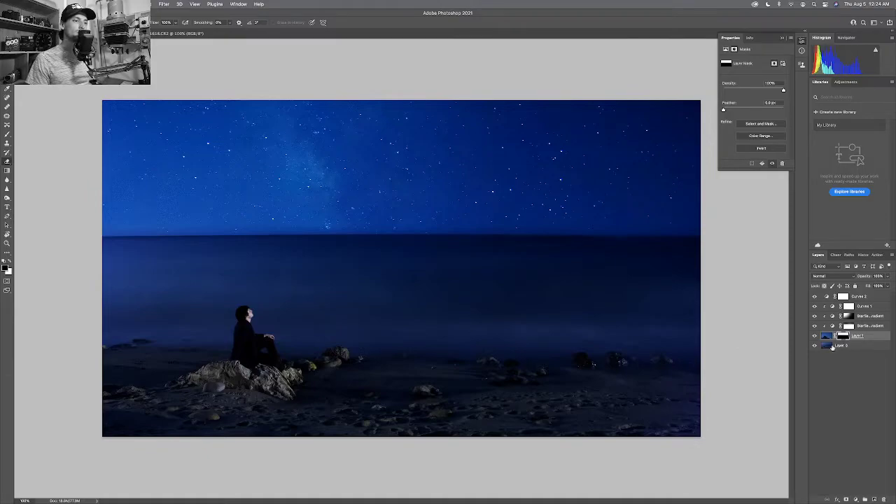
left_click(831, 347)
key("ctrl+minus")
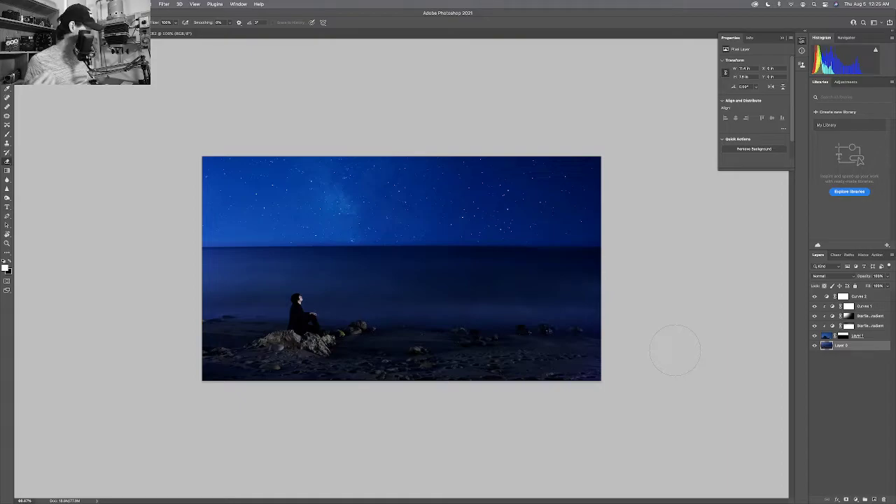
Zoom into the star field and inspect star pixels near the sky's left edge.
key("z")
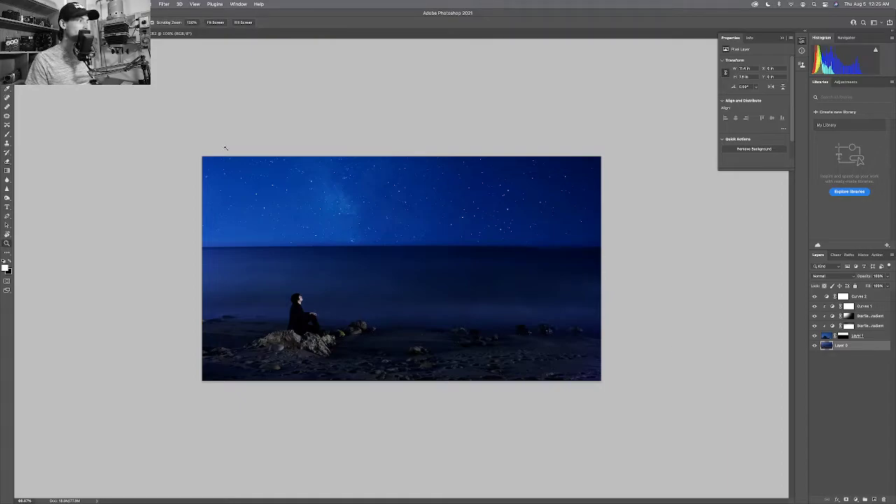
left_click_drag(205, 159, 267, 175)
scroll(398, 191, "right", 10)
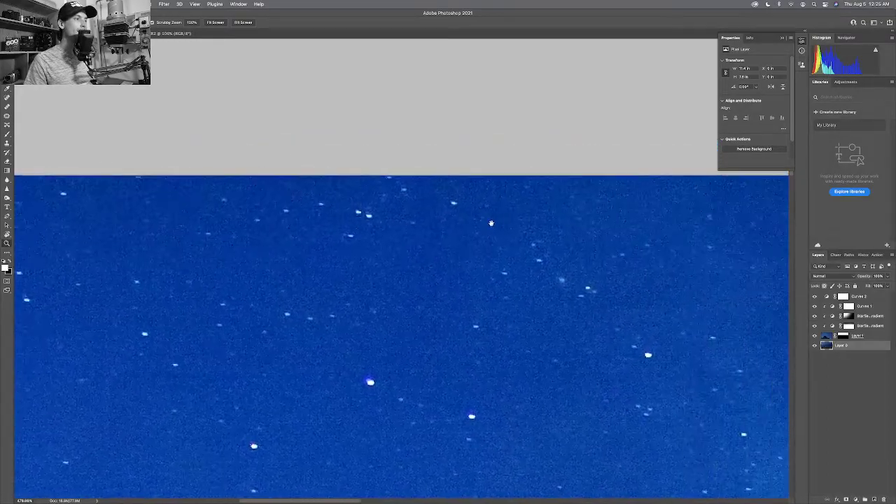
left_click_drag(454, 225, 546, 212)
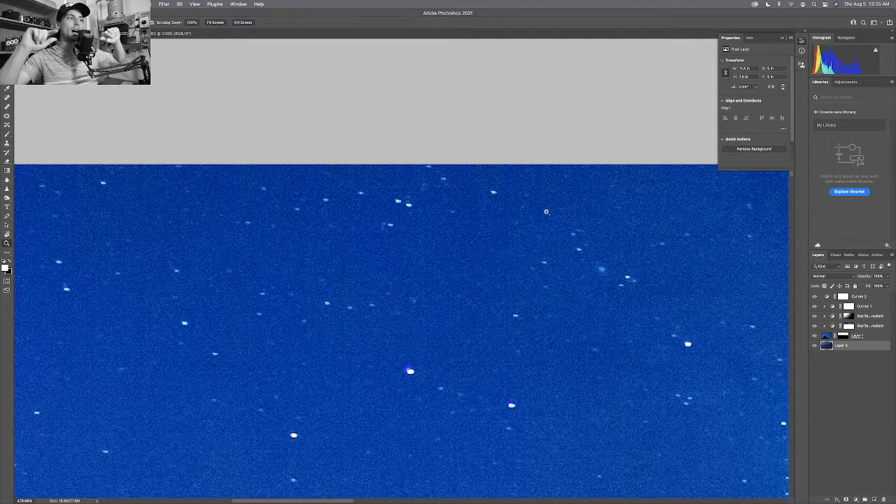
left_click_drag(413, 166, 455, 167)
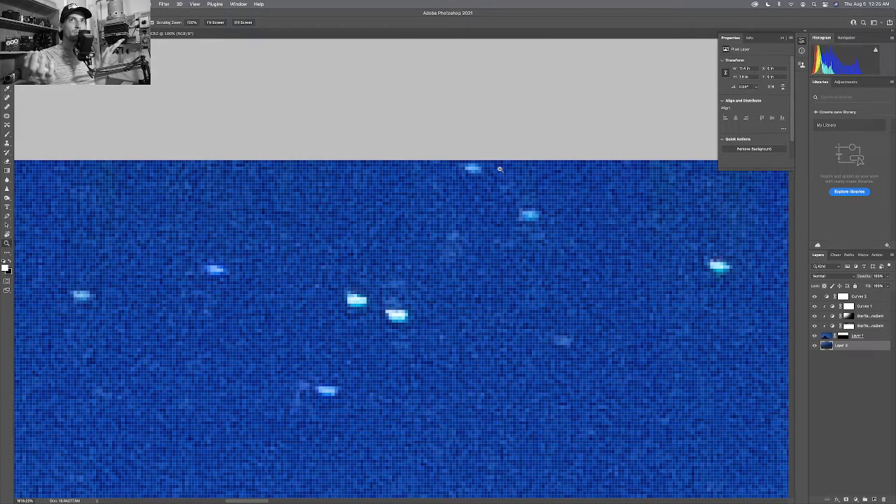
key("ctrl+0")
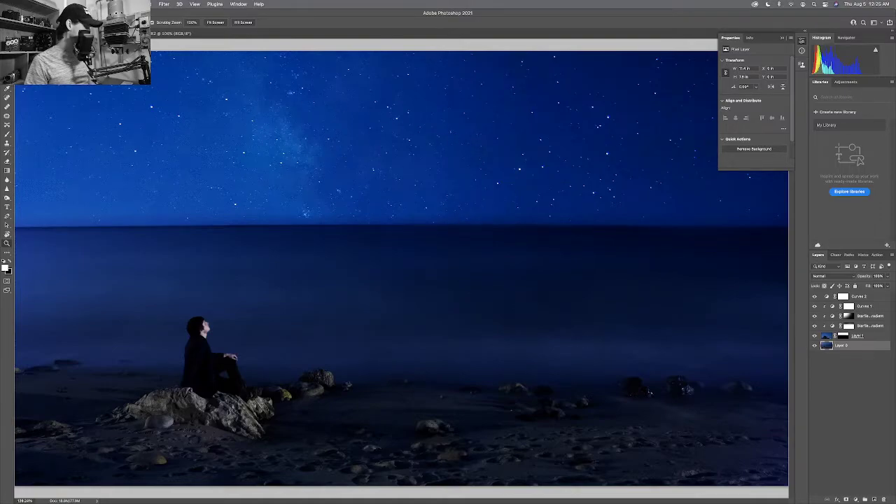
key("ctrl+1")
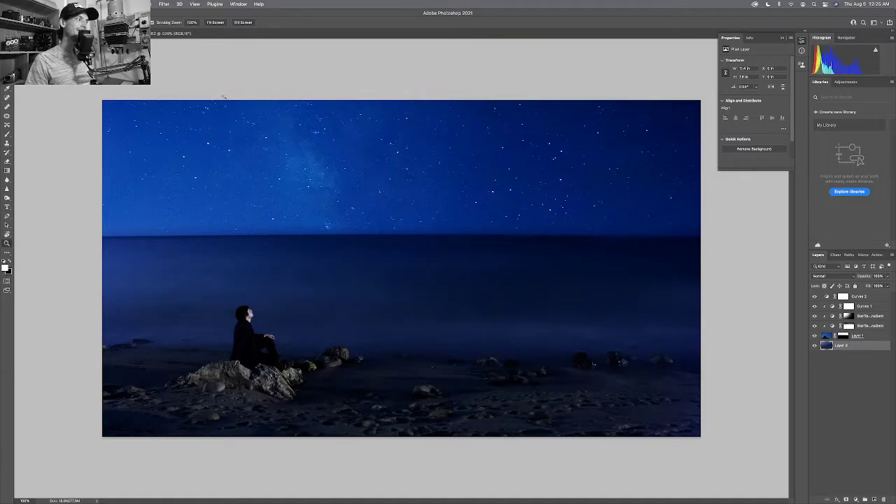
left_click_drag(105, 119, 143, 115)
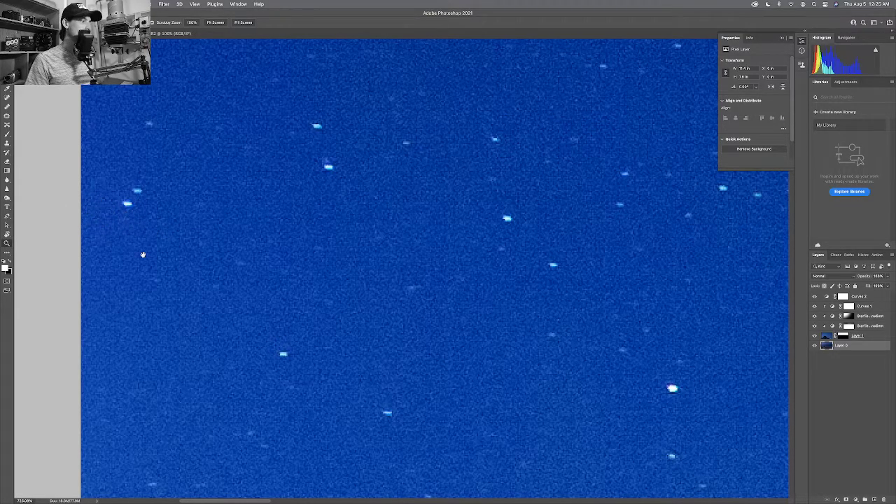
scroll(144, 254, "down", 5)
scroll(176, 252, "down", 5)
scroll(181, 254, "left", 3)
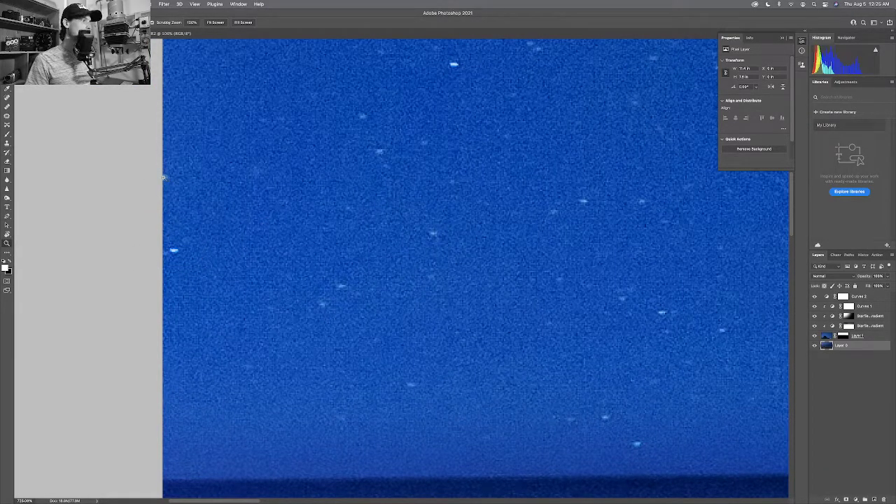
Spot heal the sky's top edge on Layer 1, raising a not-enough-source-pixels warning.
key("j")
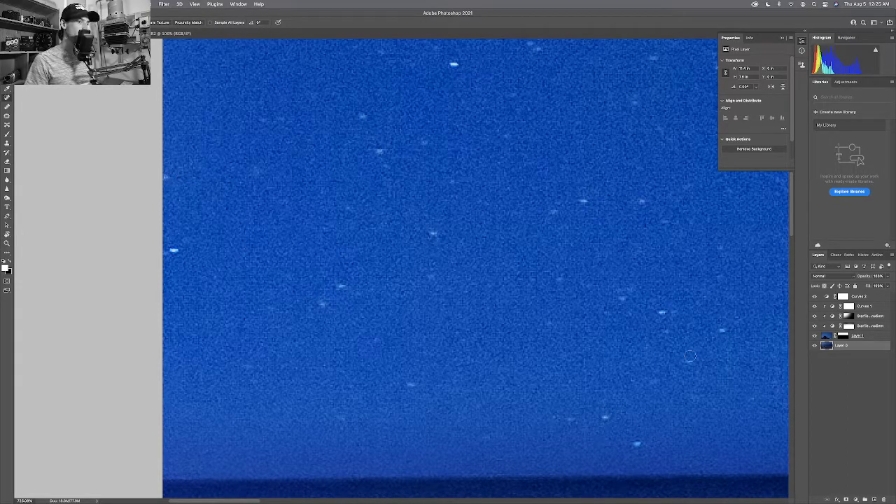
left_click(825, 336)
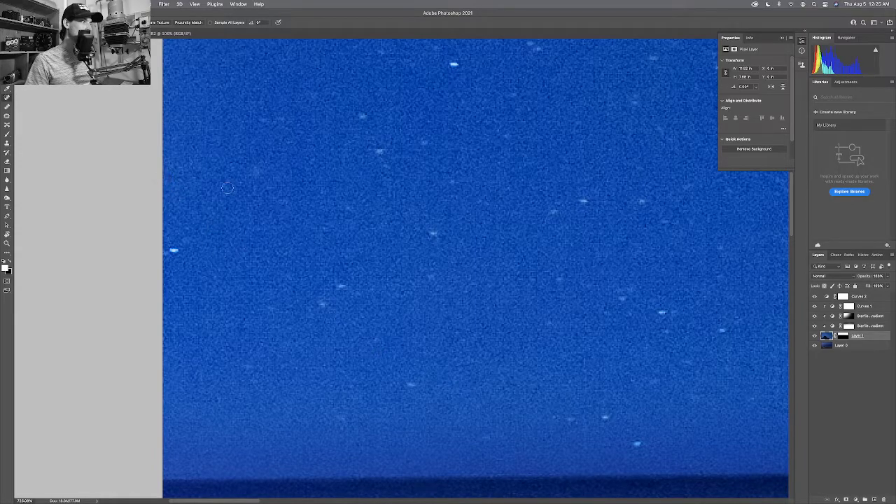
scroll(242, 180, "up", 3)
scroll(234, 356, "up", 5)
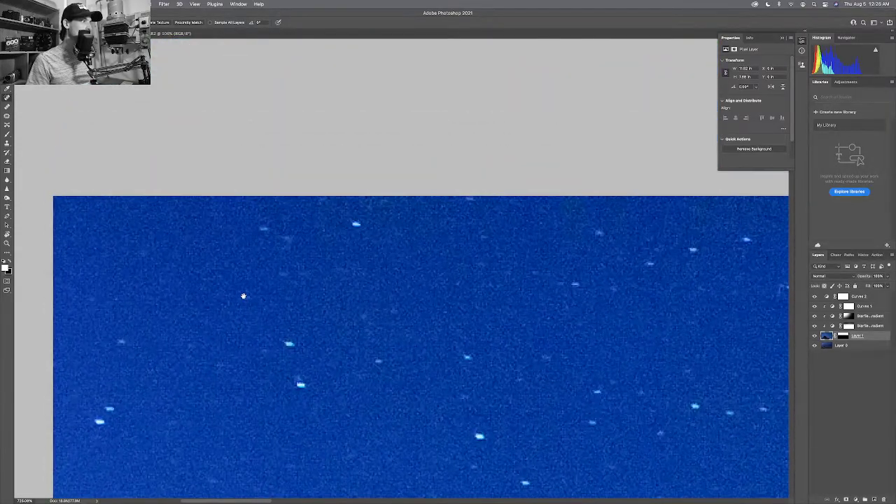
scroll(379, 203, "right", 3)
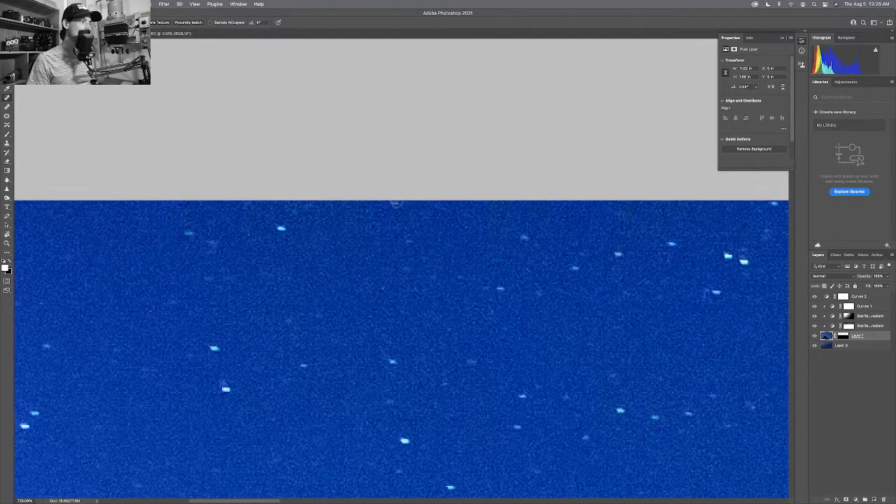
left_click(387, 205)
Dismiss the warning, retry spot healing the sky twice, and close each repeated warning.
left_click(456, 182)
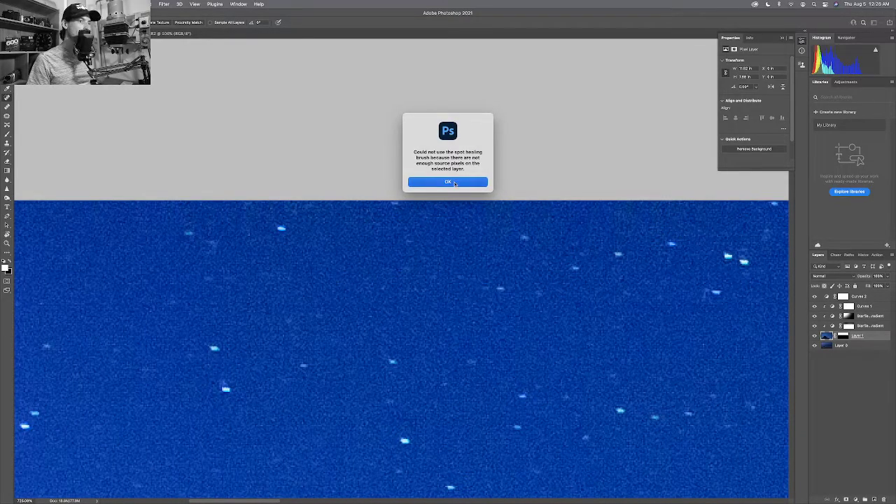
left_click(392, 202)
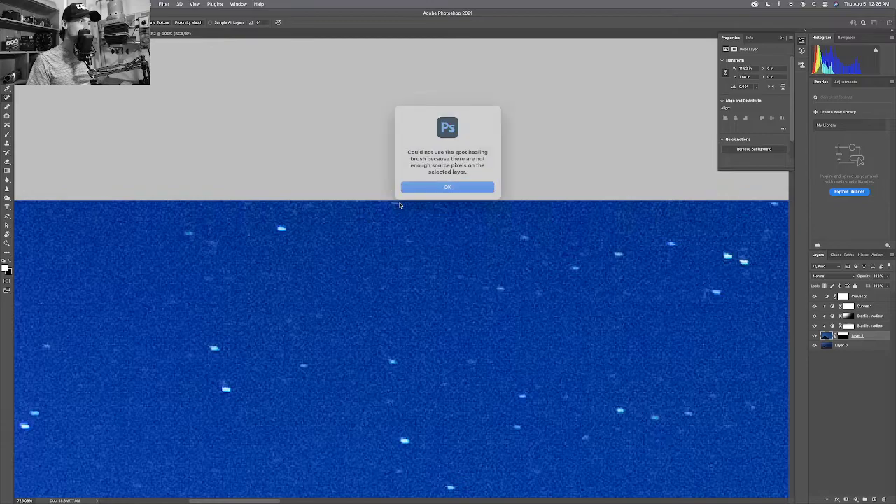
left_click(440, 182)
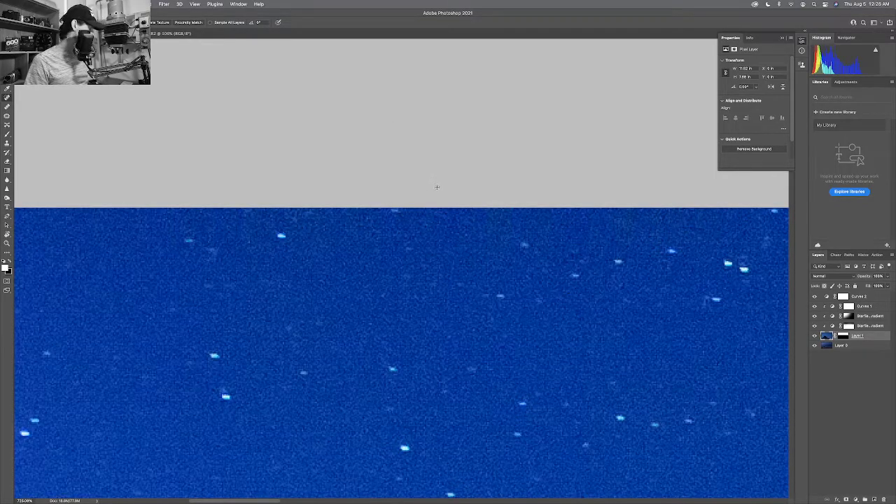
left_click(437, 229, "alt")
left_click(442, 195)
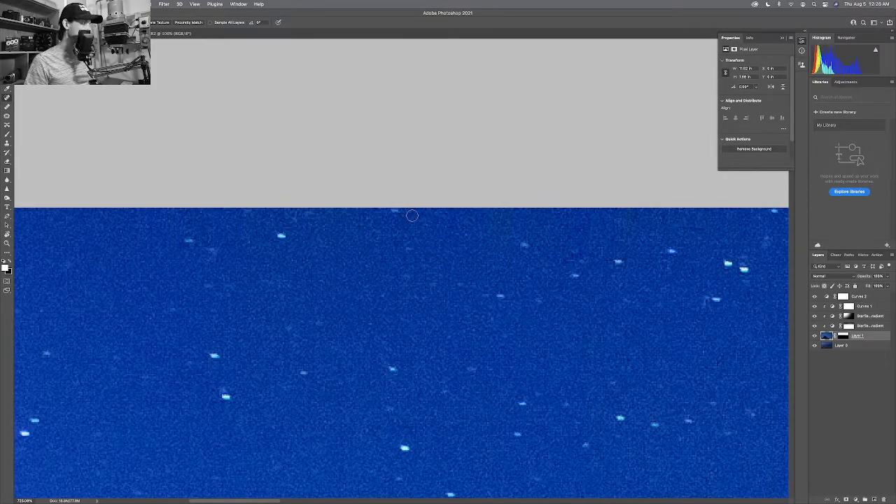
Switch to the source-sampling Healing Brush tool.
key("b")
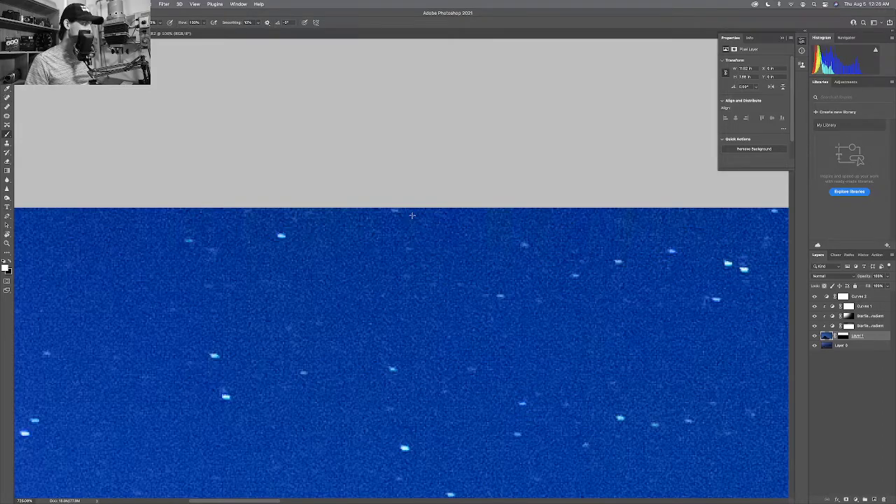
key("j")
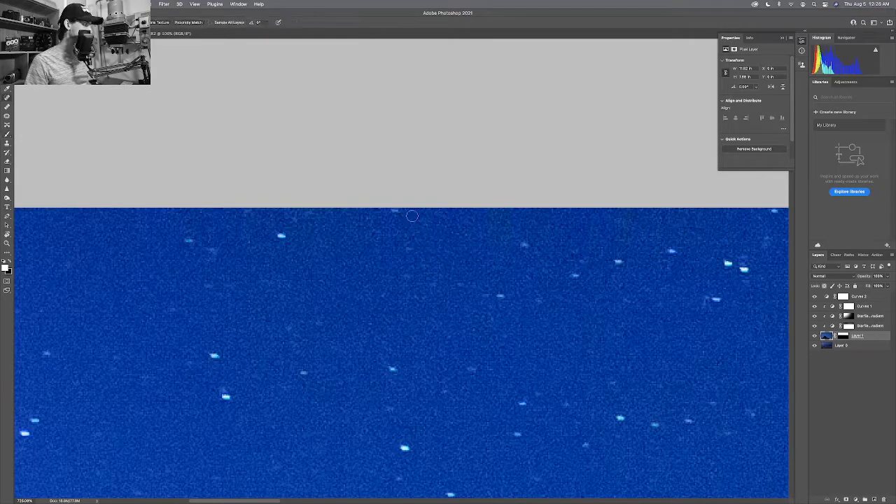
key("shift+j")
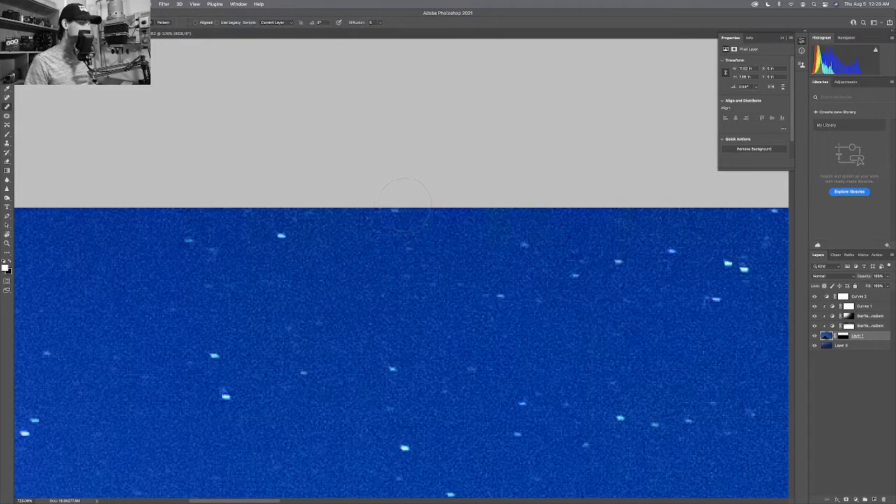
Shrink the healing brush and pan across the star field above the horizon.
key("bracketleft")
key("bracketleft")
key("bracketleft")
key("bracketleft")
key("bracketleft")
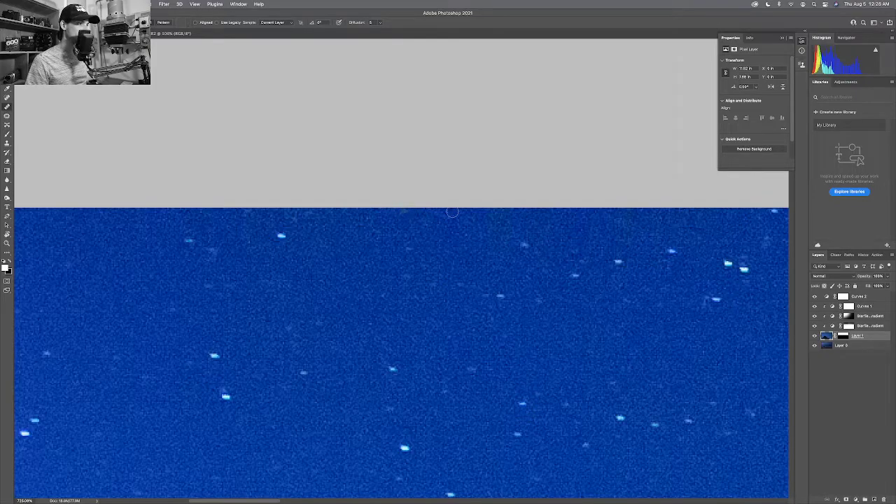
left_click_drag(546, 220, 245, 218)
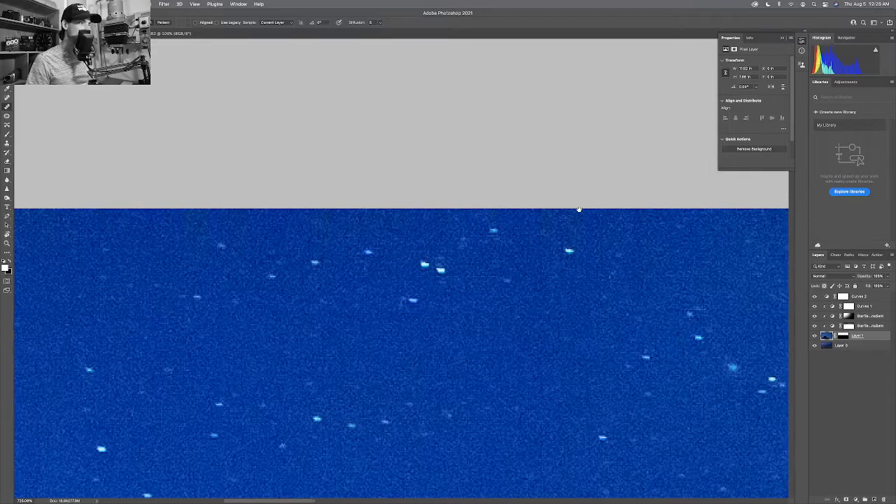
mouse_move(578, 208)
left_mouse_down()
mouse_move(523, 222)
mouse_move(392, 218)
left_mouse_up()
mouse_move(616, 231)
left_mouse_down()
mouse_move(483, 227)
mouse_move(489, 233)
left_mouse_up()
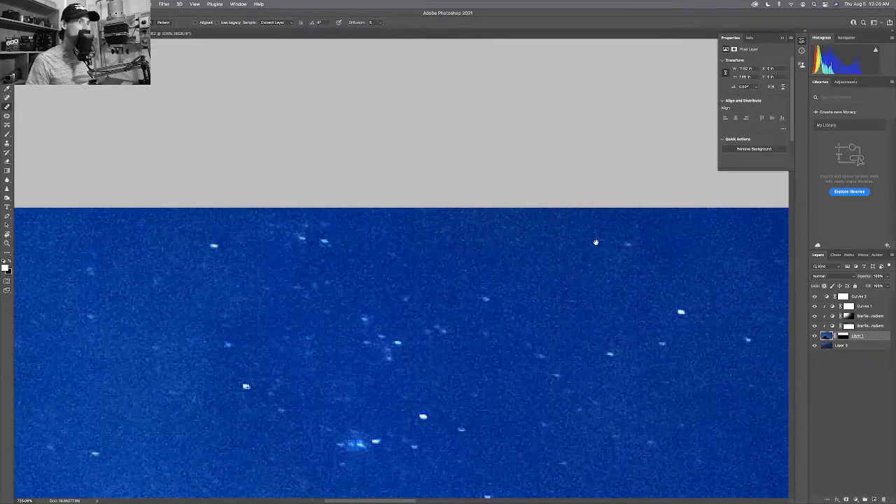
mouse_move(644, 245)
left_mouse_down()
mouse_move(532, 242)
mouse_move(637, 256)
mouse_move(559, 276)
mouse_move(428, 261)
mouse_move(295, 268)
left_mouse_up()
scroll(548, 259, "down", 10)
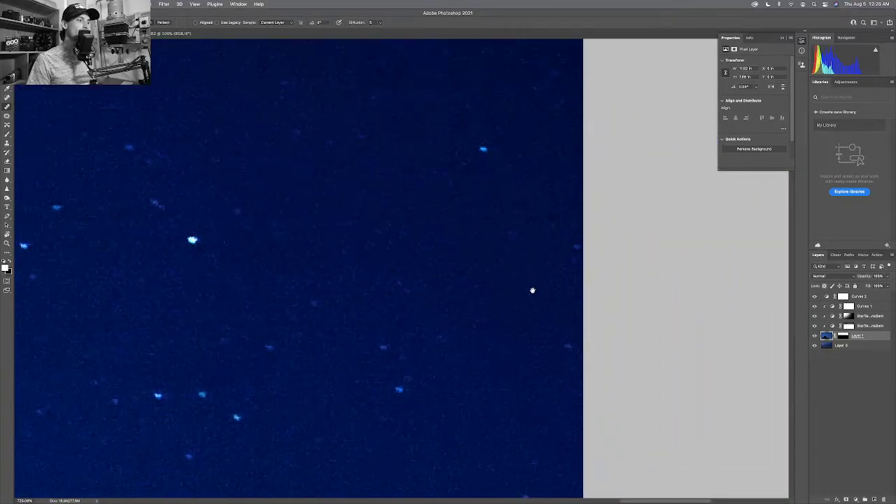
left_click_drag(497, 315, 681, 304)
Pan to the sky's top edge, then fit the whole photo in the window.
scroll(304, 243, "up", 5)
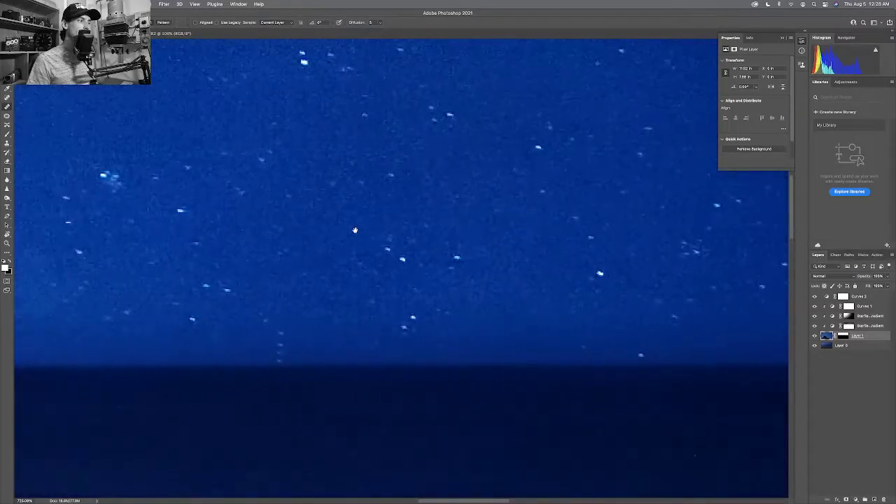
scroll(317, 221, "up", 5)
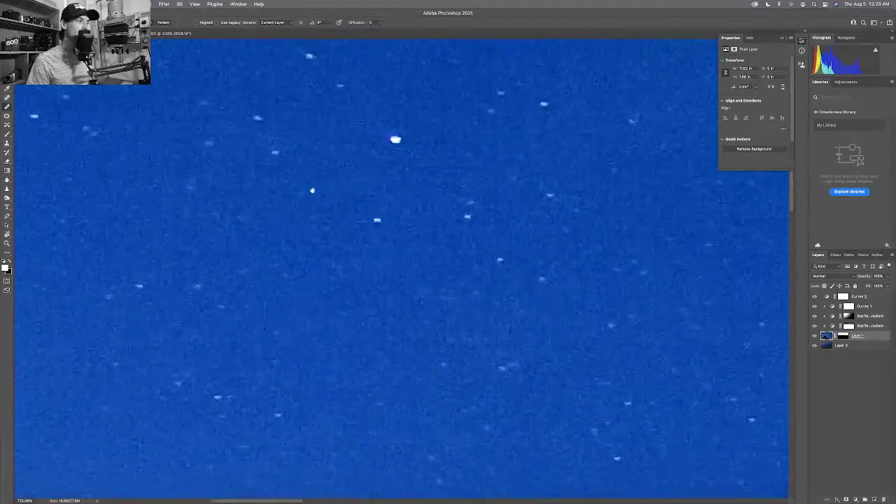
scroll(164, 193, "left", 6)
scroll(235, 191, "right", 1)
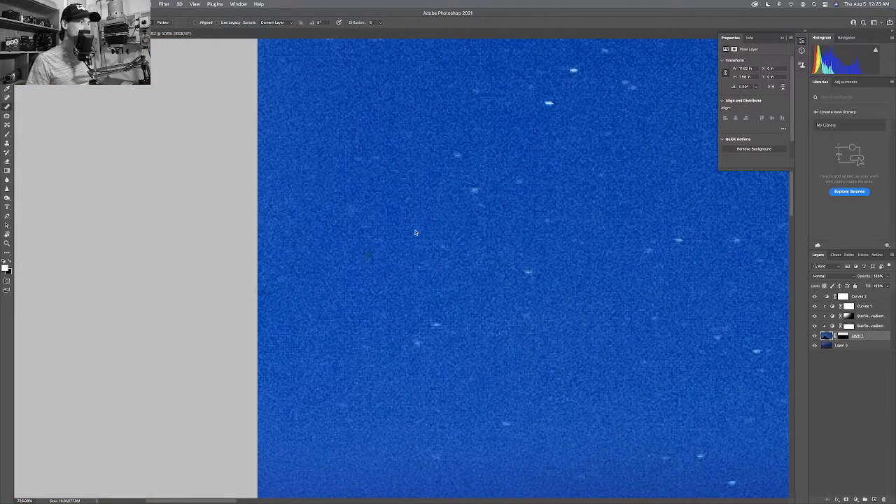
left_click_drag(400, 201, 401, 210)
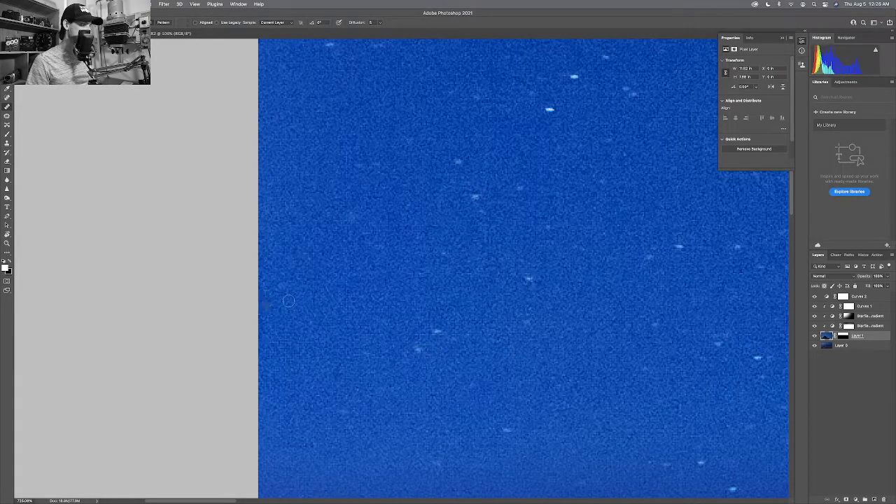
left_click_drag(349, 224, 360, 250)
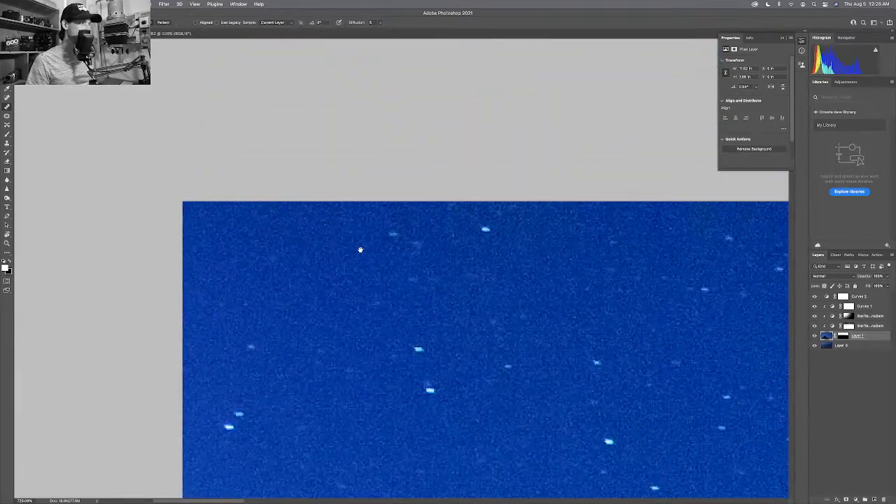
key("super+0")
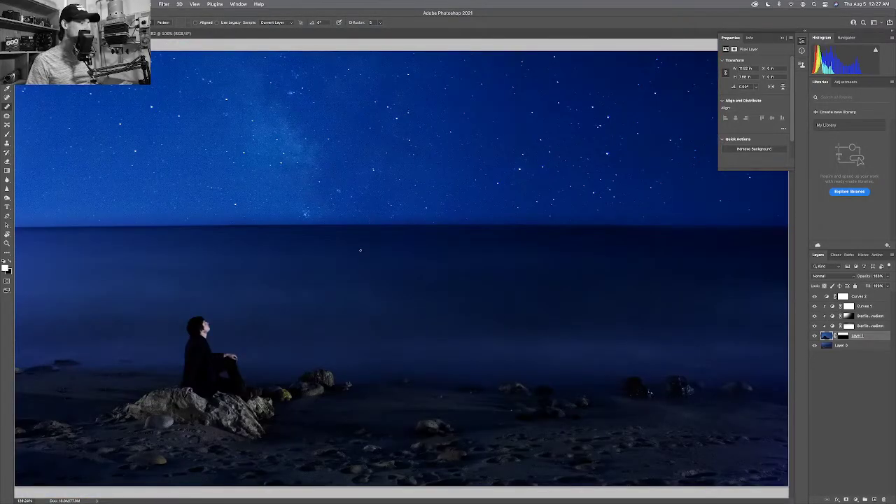
View the night beach photo at 100% and scroll over it.
key("super+1")
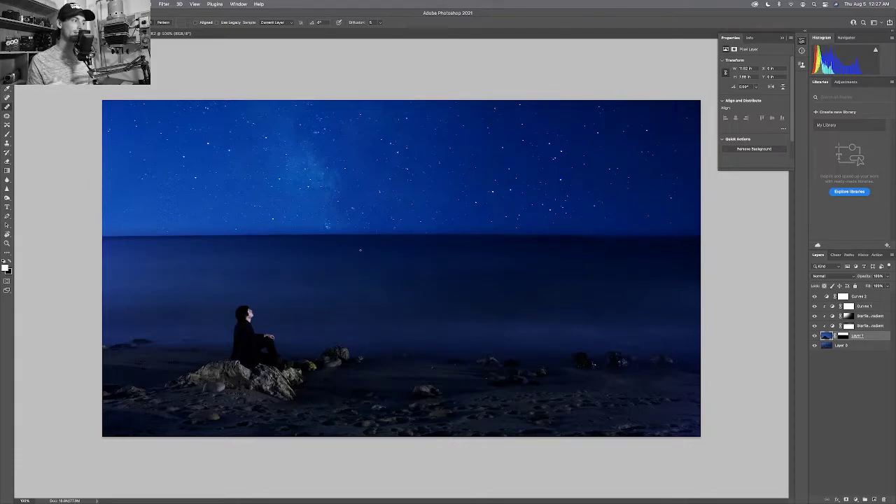
scroll(360, 250, "down", 3)
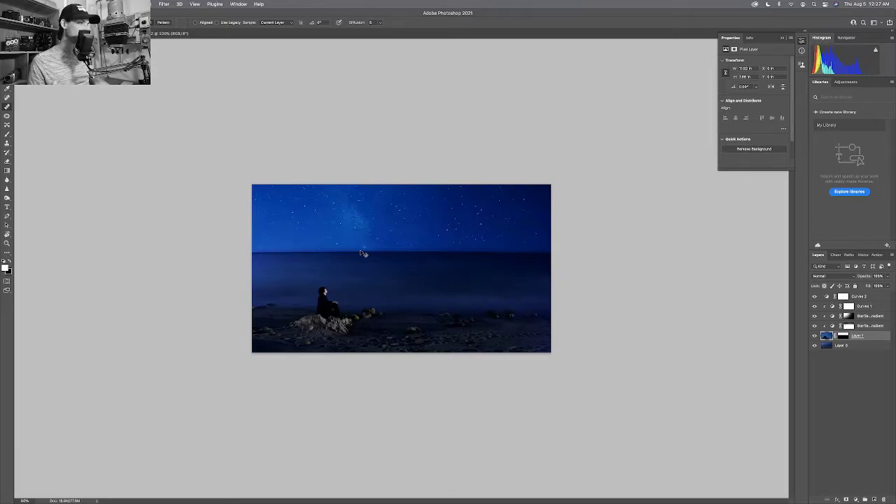
scroll(363, 253, "up", 4)
scroll(360, 250, "down", 2)
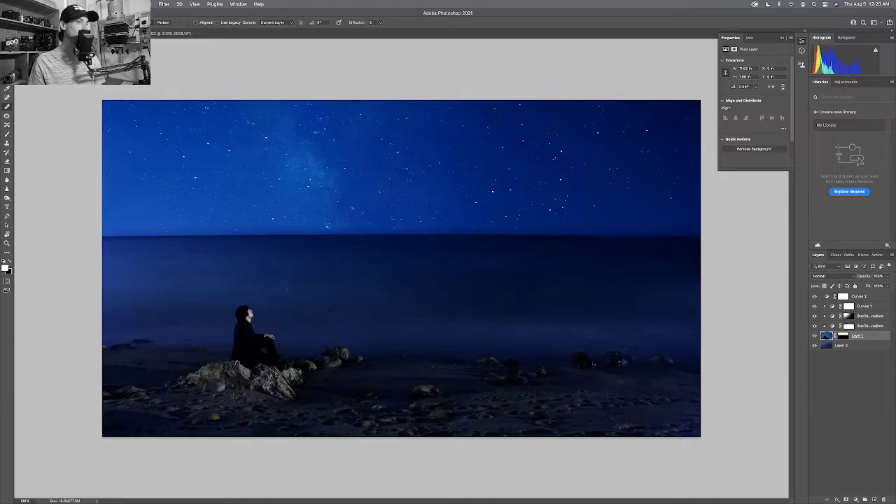
Select Curves 2 and briefly browse the new adjustment layer options.
left_click(868, 297)
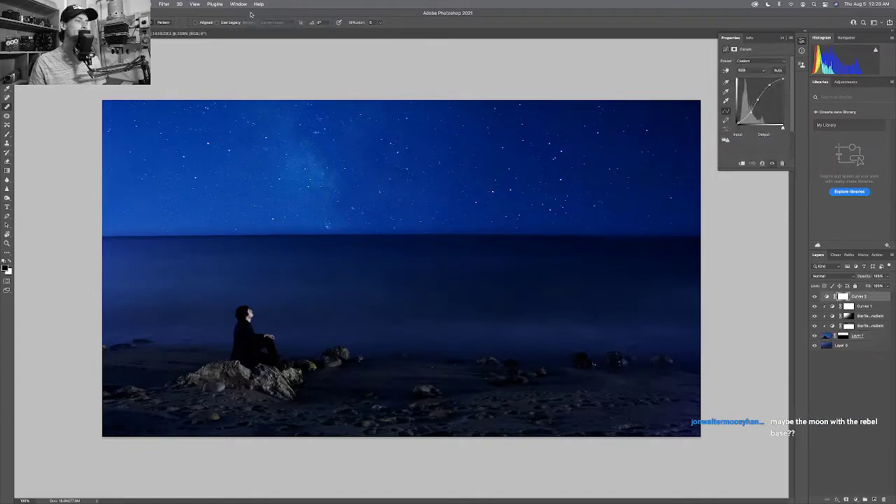
left_click(107, 4)
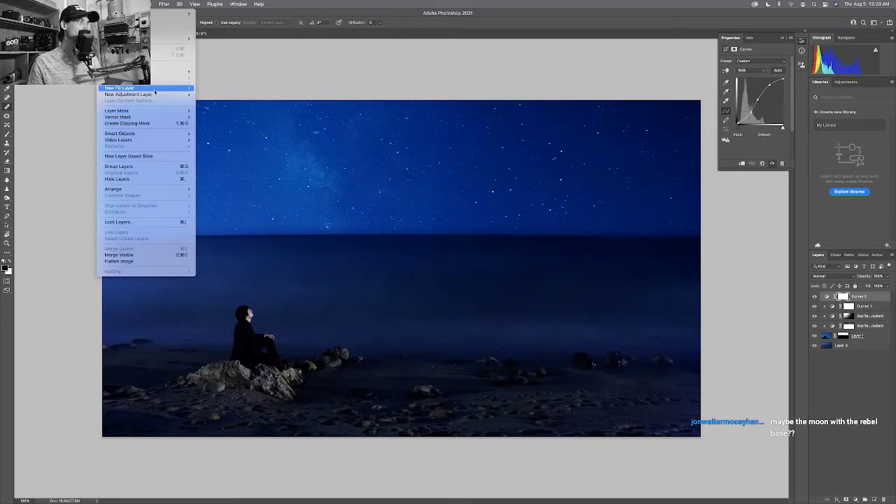
mouse_move(156, 95)
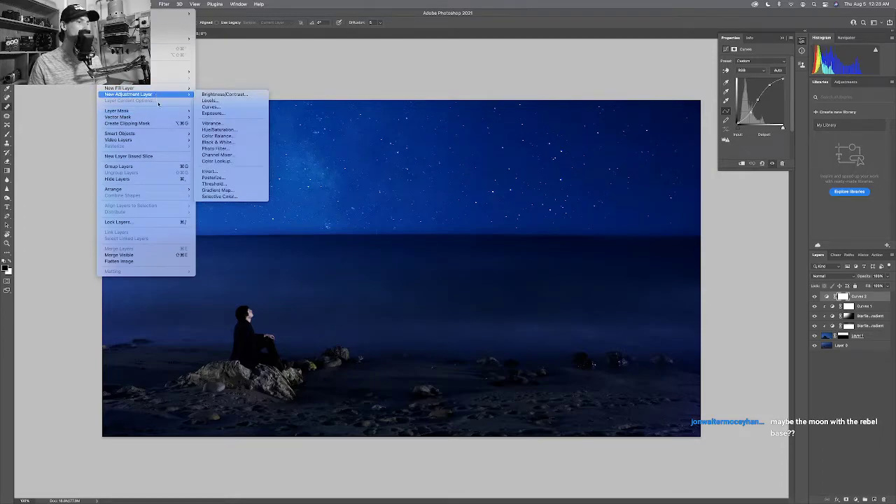
key("Escape")
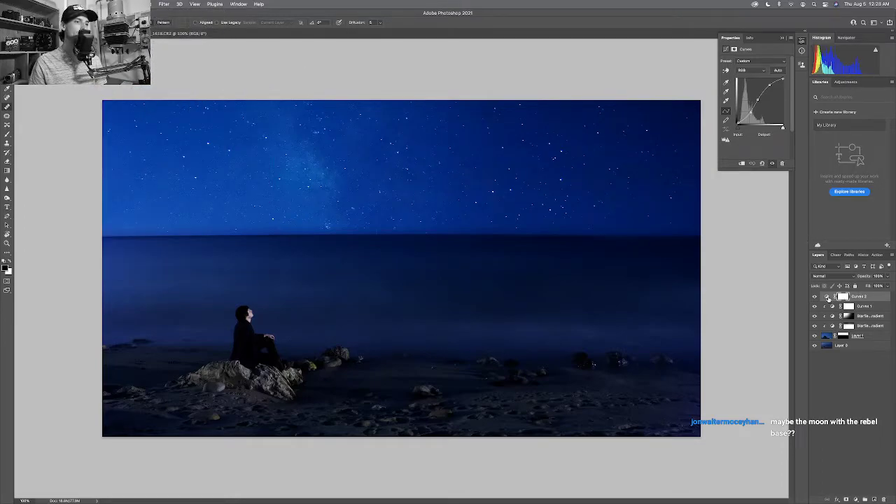
Switch Curves 2 to the Blue channel and raise a point on the blue curve.
left_click(829, 298)
left_click(750, 68)
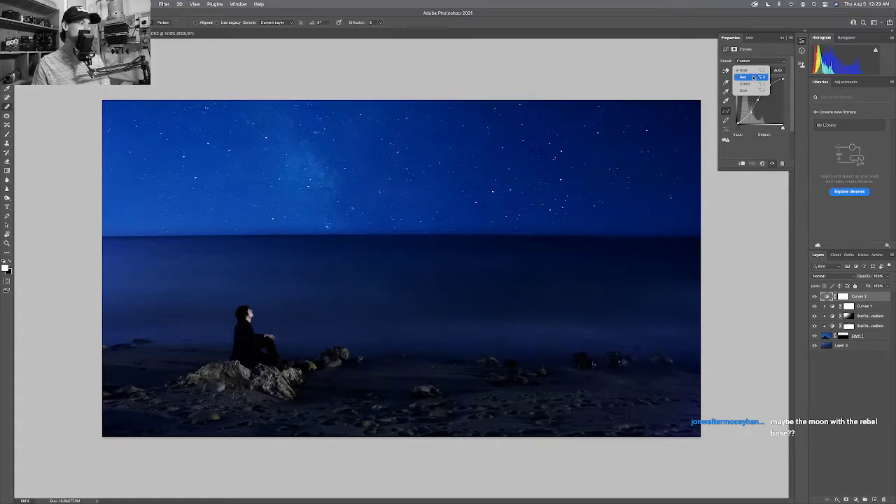
left_click(747, 90)
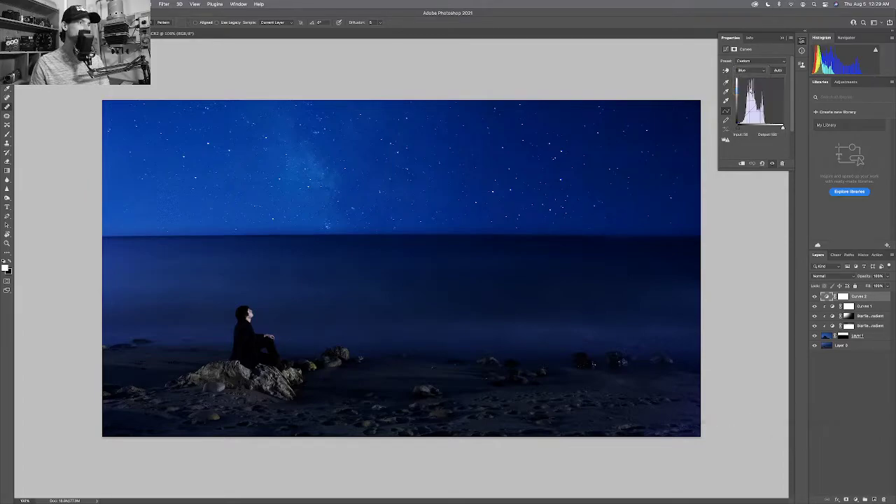
left_click_drag(763, 102, 762, 99)
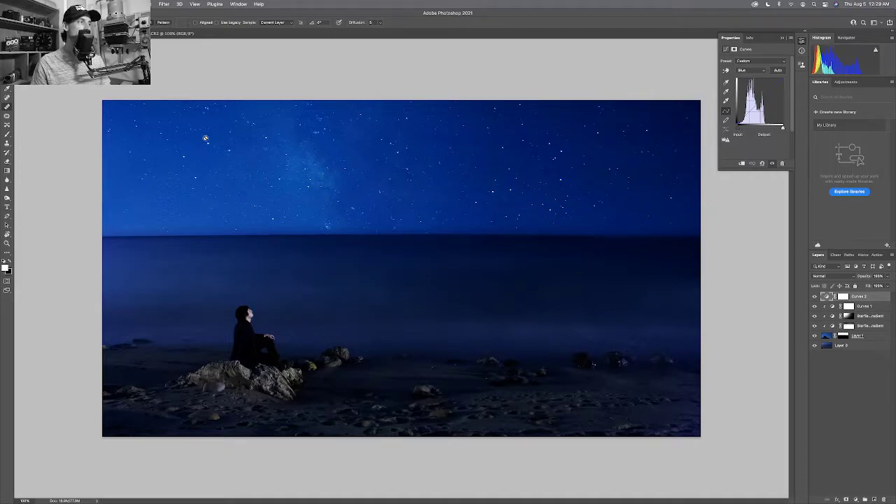
Add a Hue/Saturation 1 adjustment layer and lower its Saturation slightly.
left_click(107, 4)
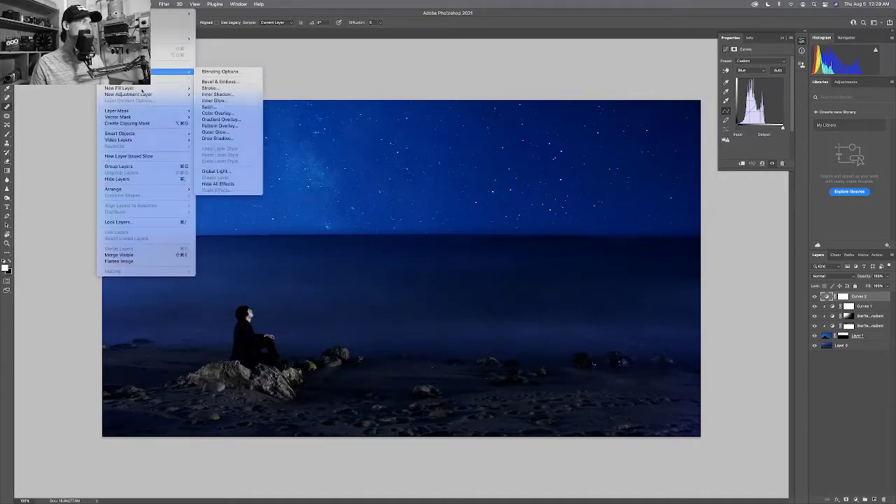
mouse_move(151, 96)
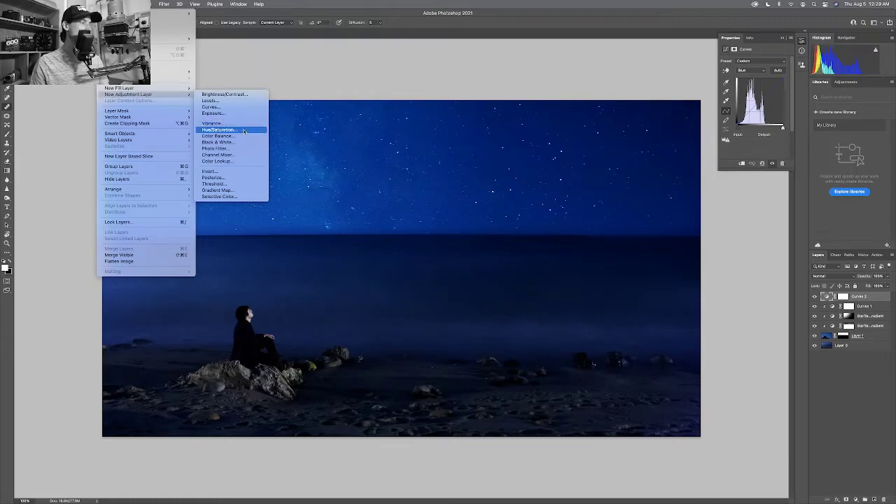
left_click(243, 132)
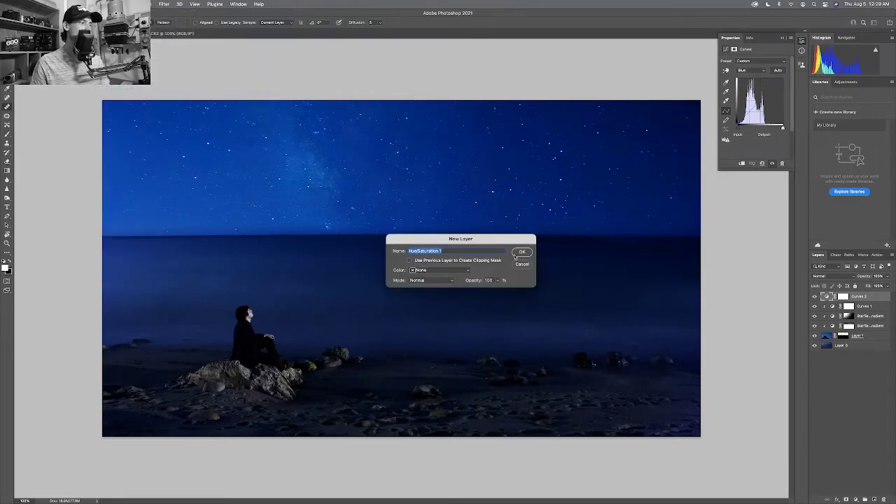
left_click(528, 251)
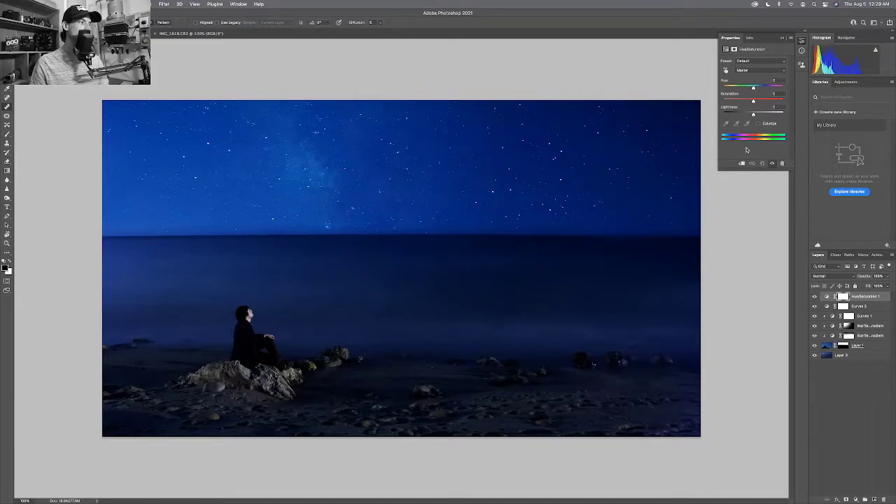
left_click_drag(753, 101, 751, 102)
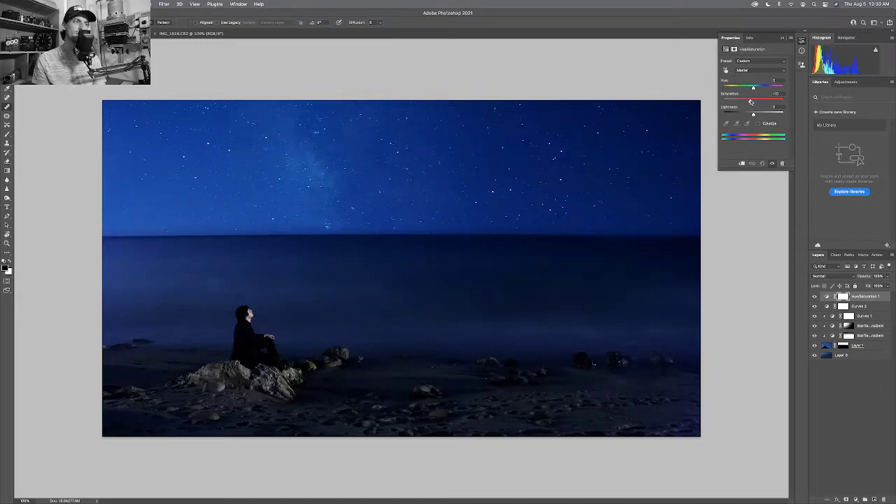
left_click_drag(751, 102, 749, 103)
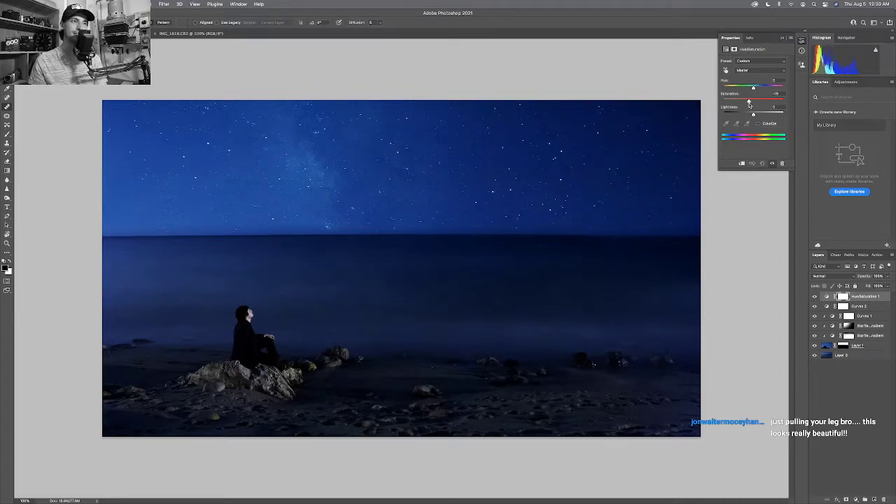
left_click_drag(750, 103, 751, 103)
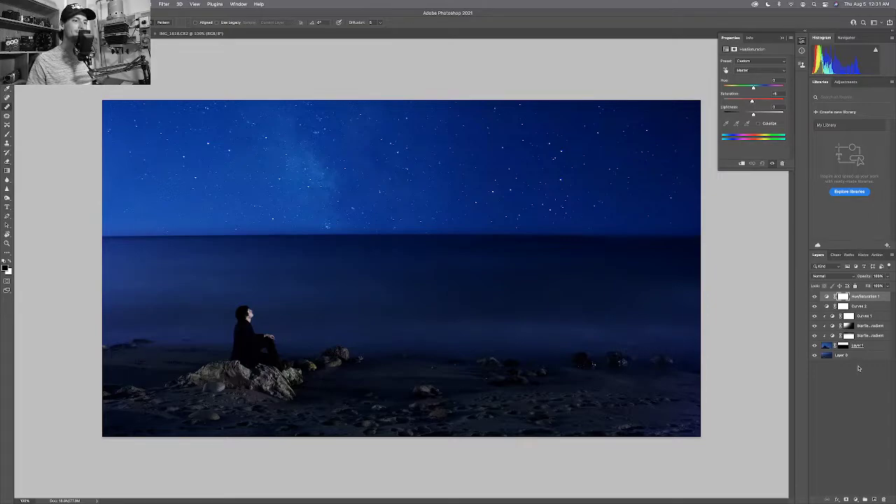
Select Layer 1 and target its layer mask thumbnail.
left_click(848, 336)
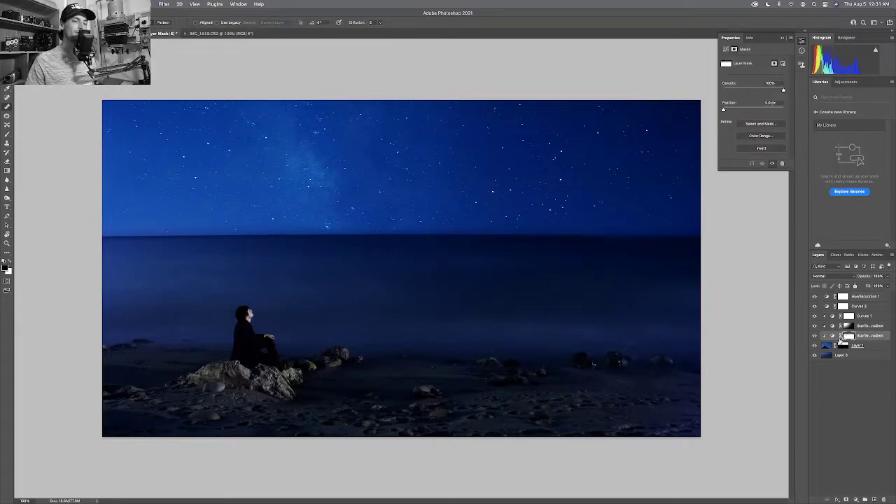
left_click(829, 347)
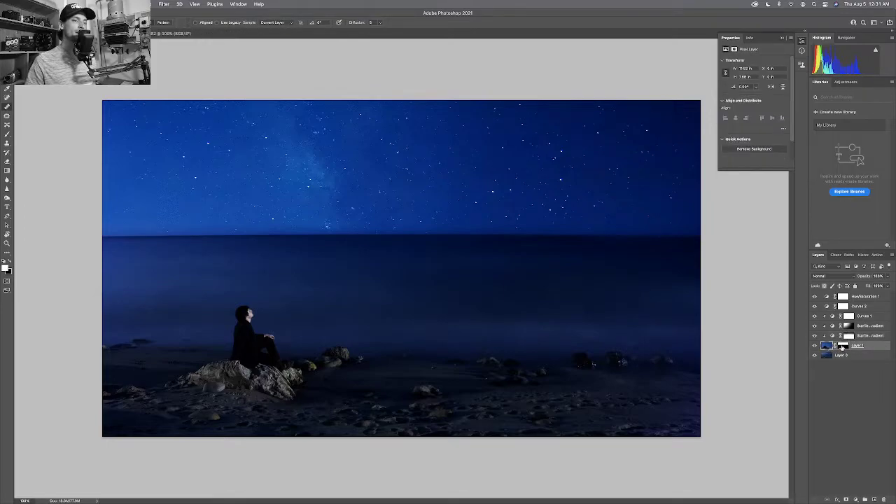
left_click(842, 347)
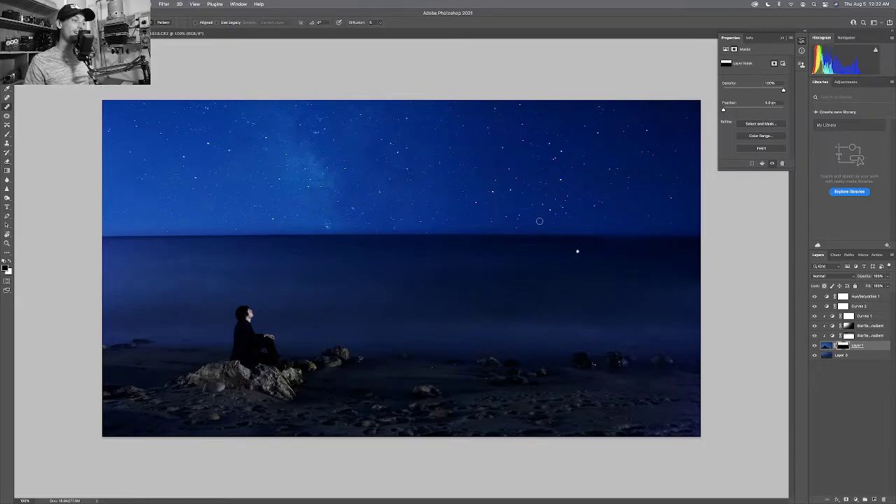
Set up a smaller brush and swap the painting colour for working on Layer 1's mask.
left_click_drag(536, 220, 556, 207)
key("bracketright")
key("bracketright")
key("bracketright")
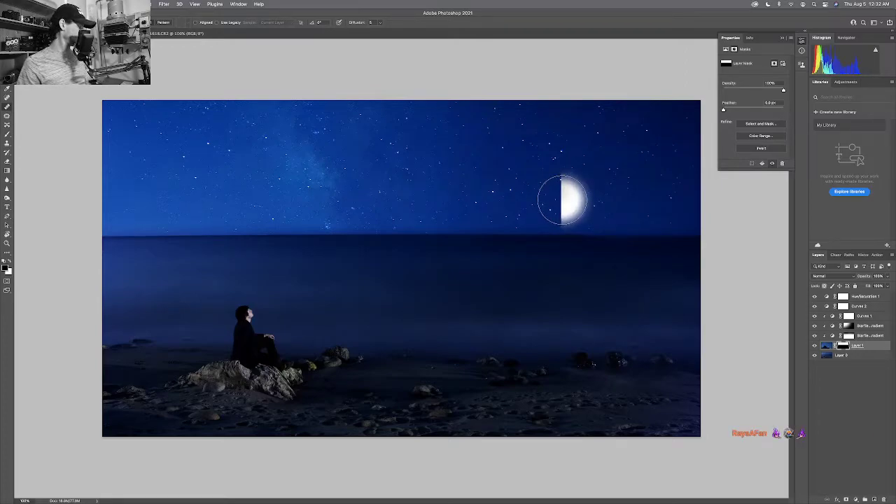
key("b")
key("bracketleft")
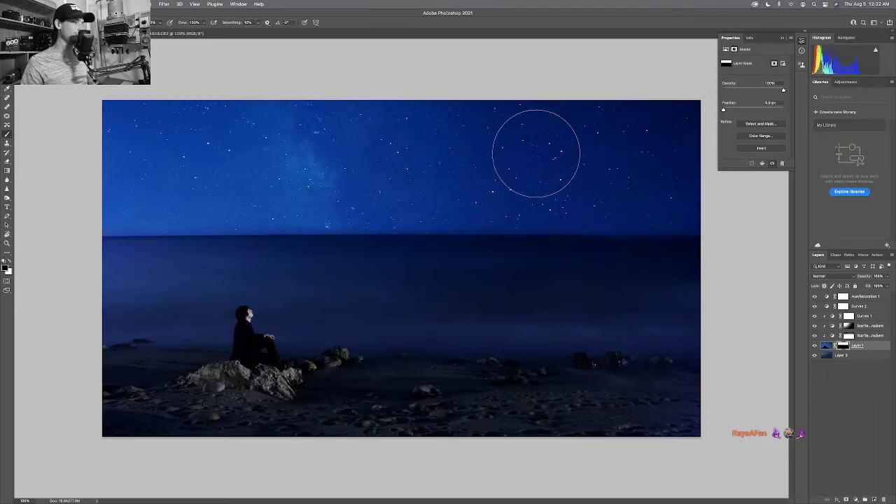
key("bracketleft")
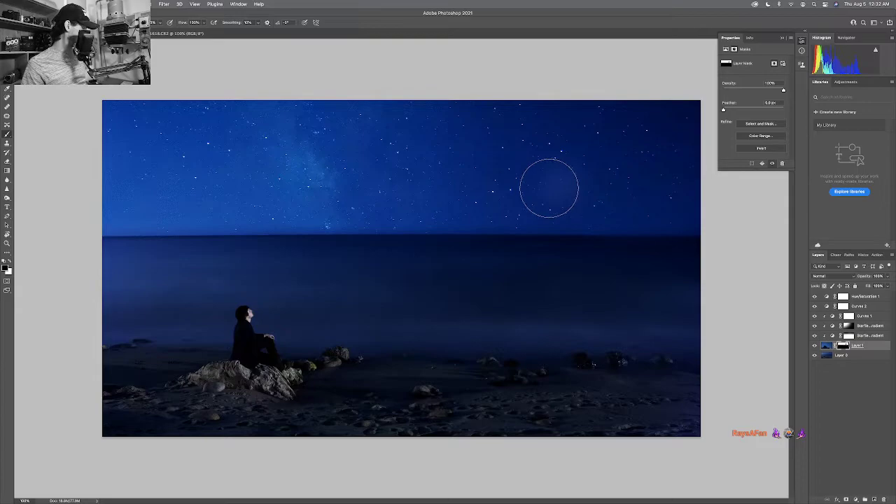
key("x")
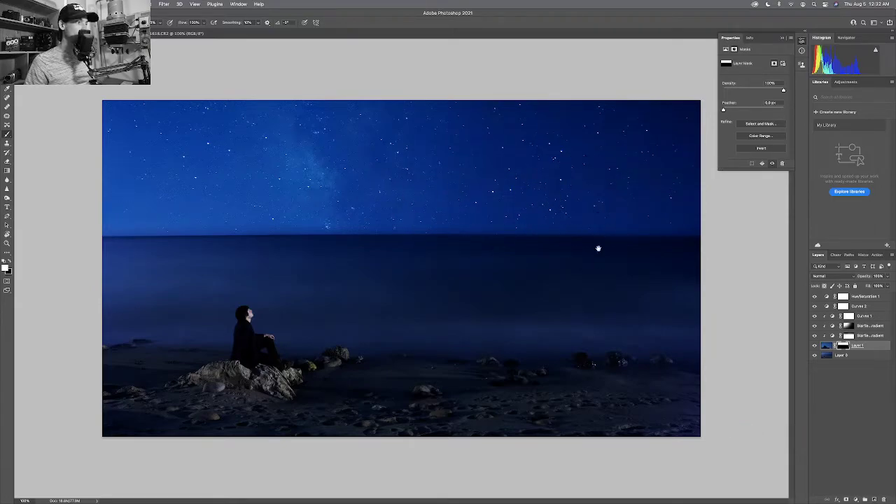
Zoom into the right horizon and paint out the faint stray star on the mask.
key("z")
left_click_drag(553, 241, 408, 272)
key("b")
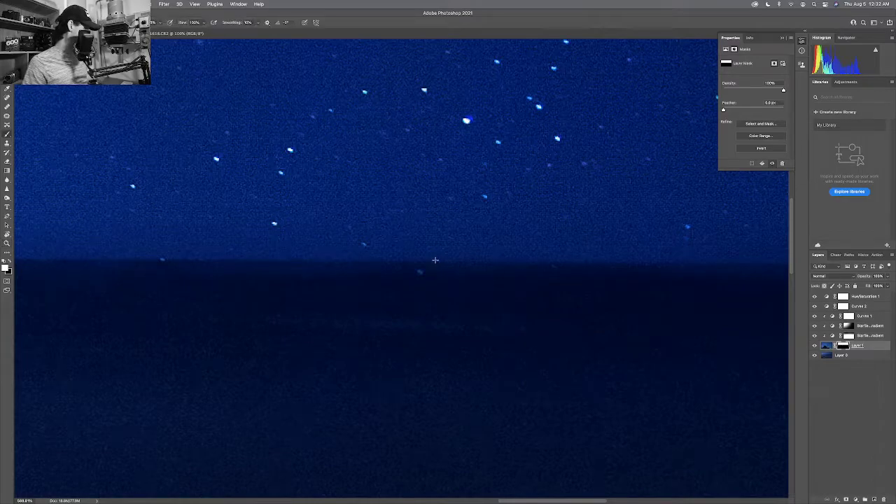
key("bracketleft")
key("bracketleft")
key("bracketleft")
key("bracketleft")
key("bracketleft")
key("bracketleft")
key("bracketleft")
key("bracketleft")
key("bracketleft")
key("bracketleft")
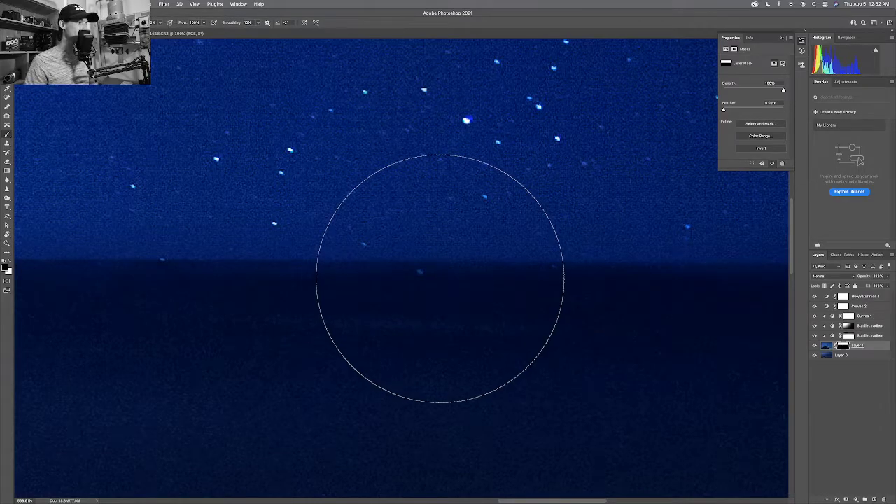
mouse_move(444, 290)
left_mouse_down()
mouse_move(483, 288)
mouse_move(378, 285)
mouse_move(590, 287)
mouse_move(174, 280)
mouse_move(744, 284)
mouse_move(332, 278)
left_mouse_up()
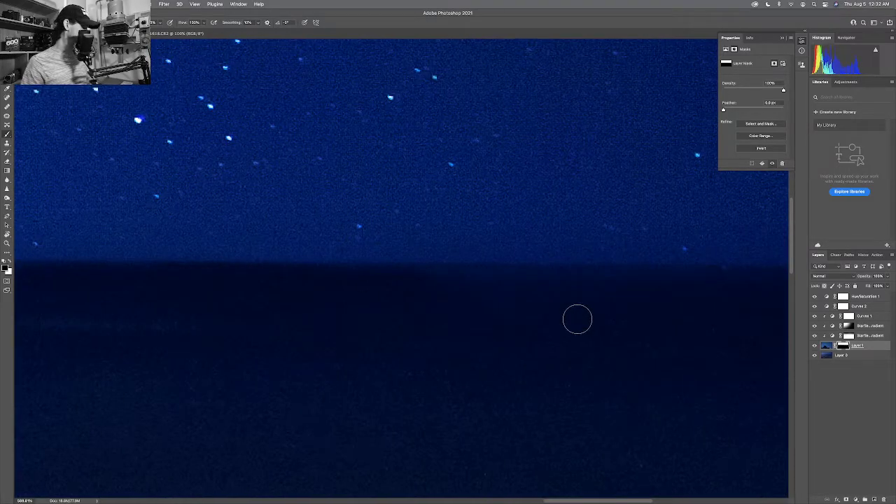
Resize the brush slightly and fit the whole beach scene on screen.
key("bracketright")
key("bracketright")
key("bracketright")
key("bracketright")
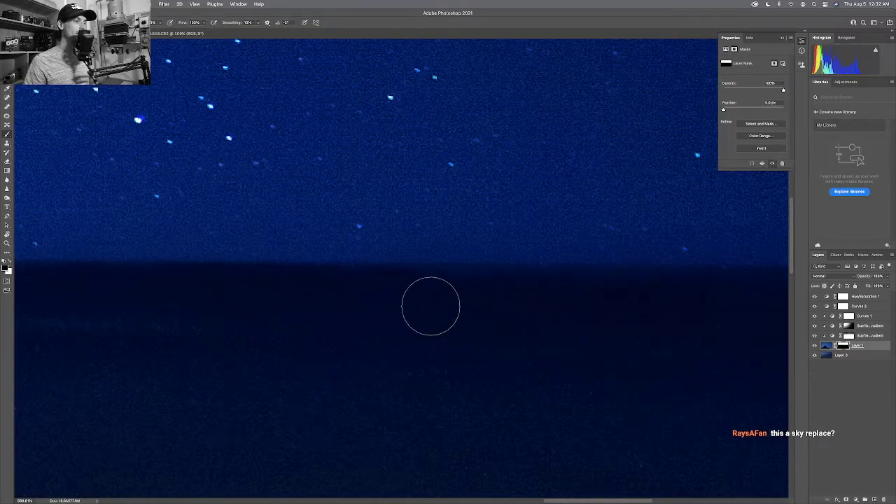
key("m")
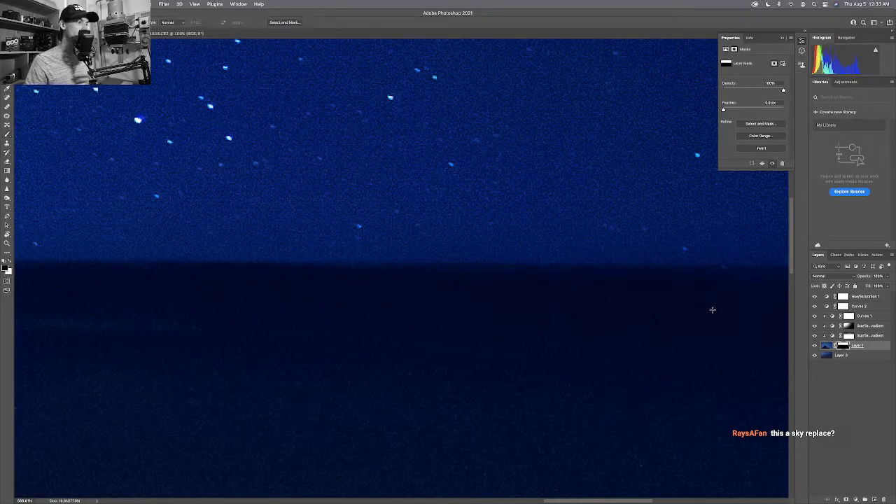
key("b")
scroll(592, 308, "right", 5)
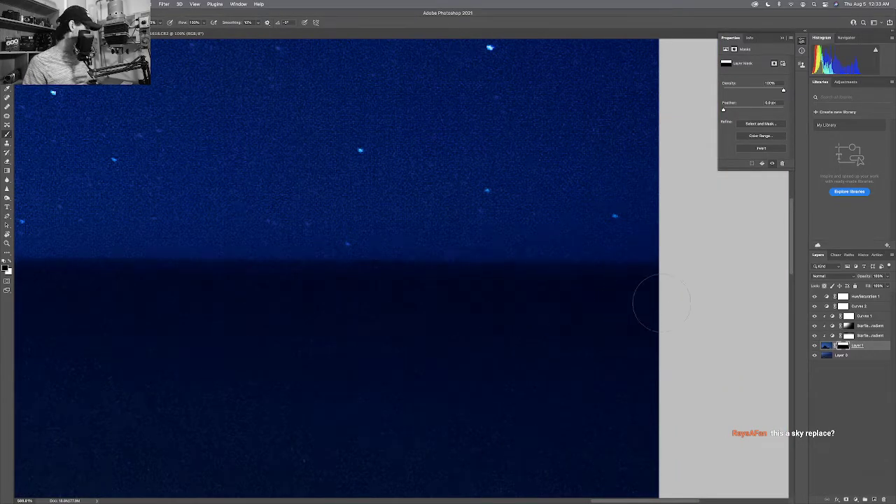
key("super+0")
Zoom out, view at 100%, and hide Layer 1 to reveal the original star-trail sky.
key("super+minus")
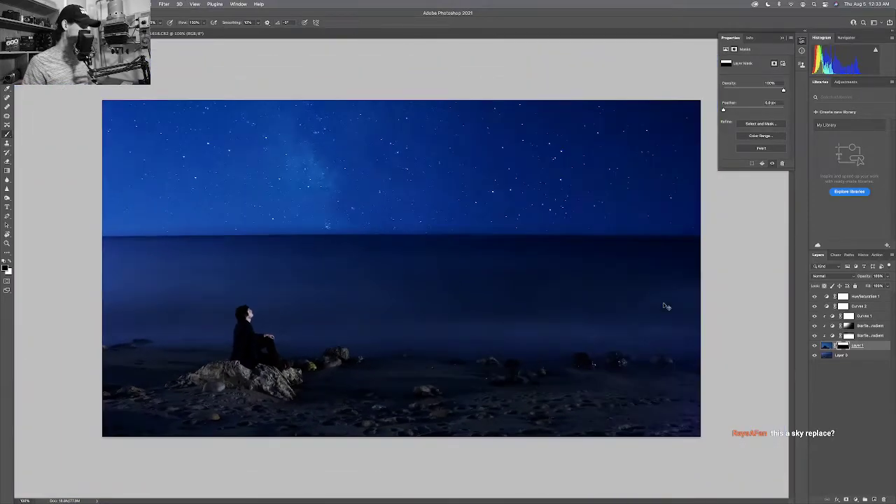
key("super+minus")
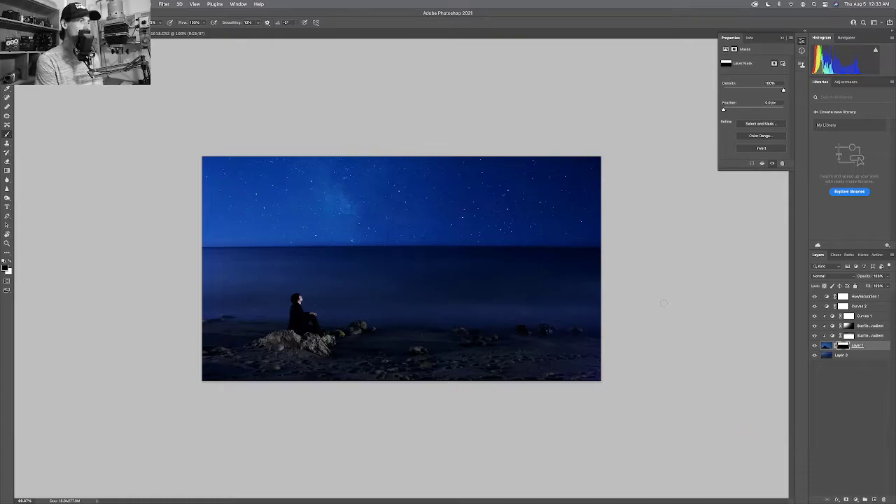
key("super+plus")
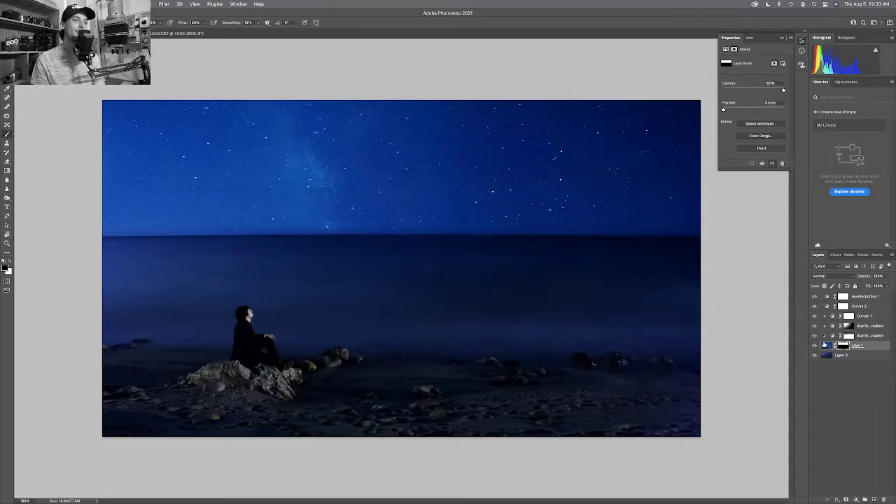
left_click(813, 346)
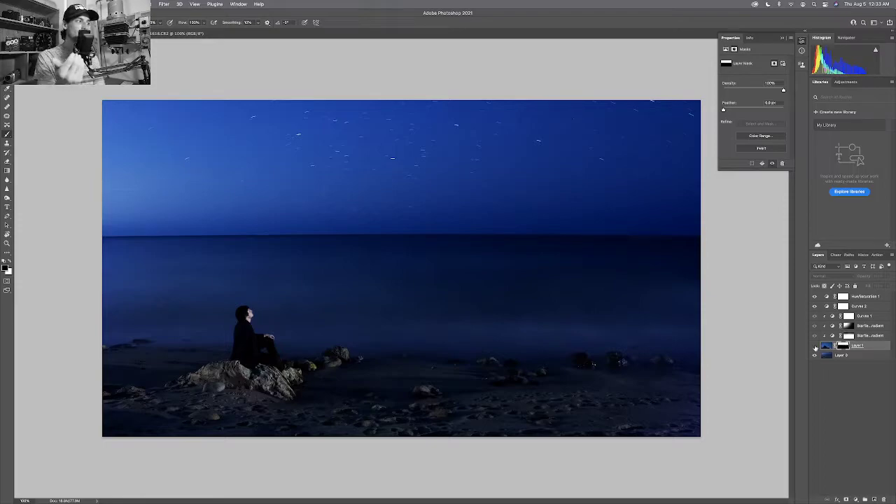
Toggle Layer 1's visibility on, off and on to compare, leaving the Milky Way sky showing.
left_click(814, 346)
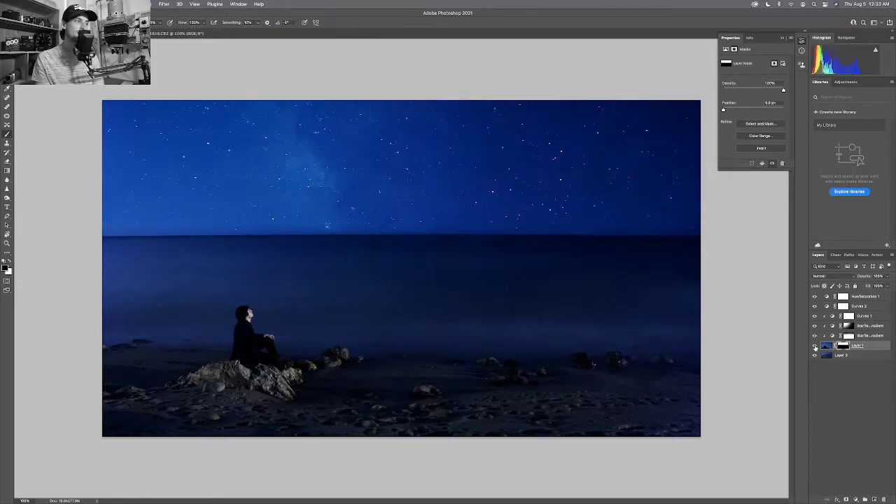
left_click(814, 346)
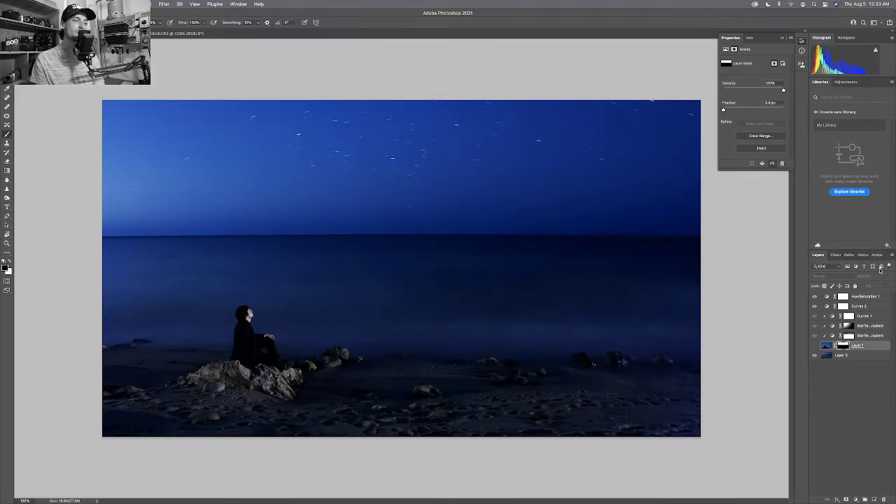
left_click(814, 346)
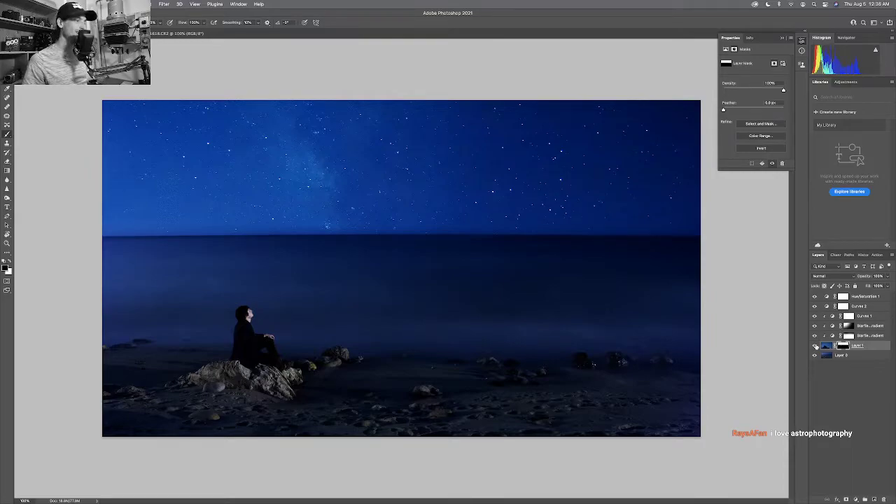
key("z")
left_click_drag(483, 242, 540, 245)
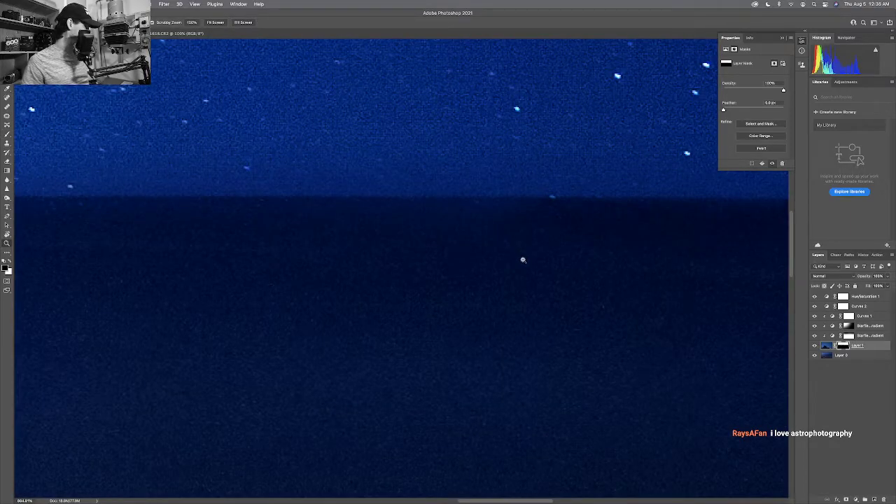
key("b")
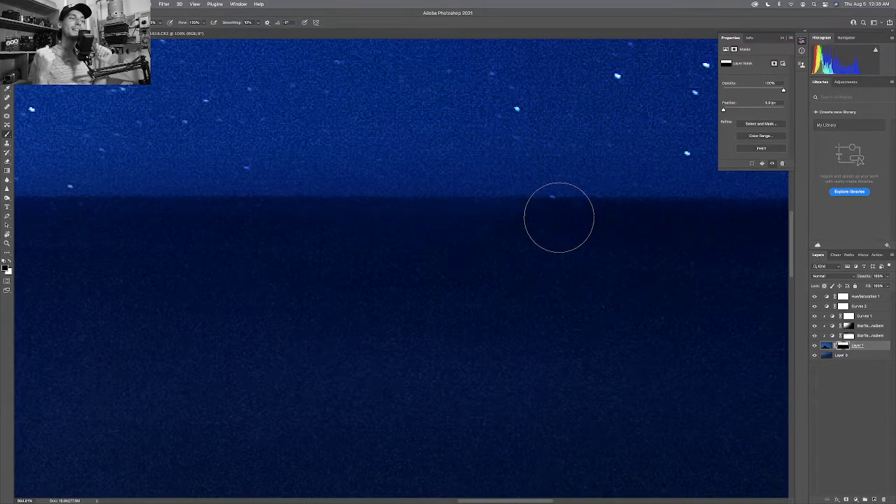
key("super+1")
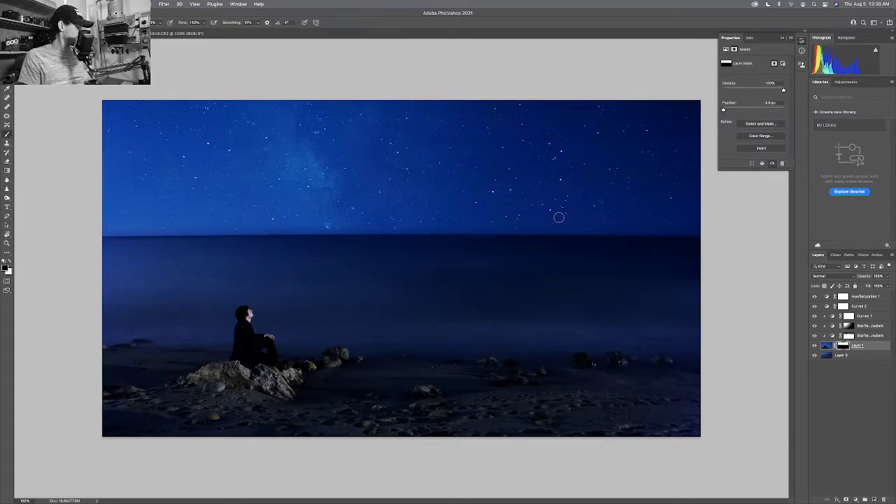
Zoom into the horizon and heal one spot on Layer 1's image pixels with the Healing Brush.
key("z")
mouse_move(508, 238)
left_mouse_down()
mouse_move(549, 242)
mouse_move(518, 256)
left_mouse_up()
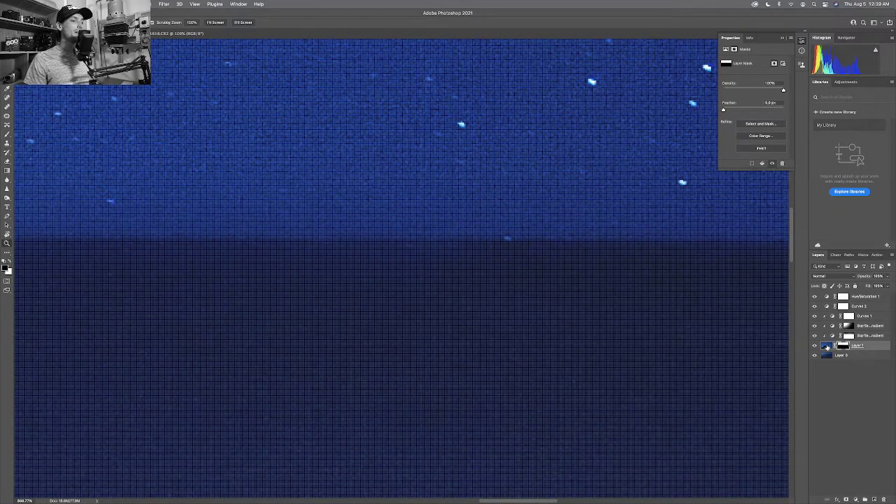
left_click(827, 345)
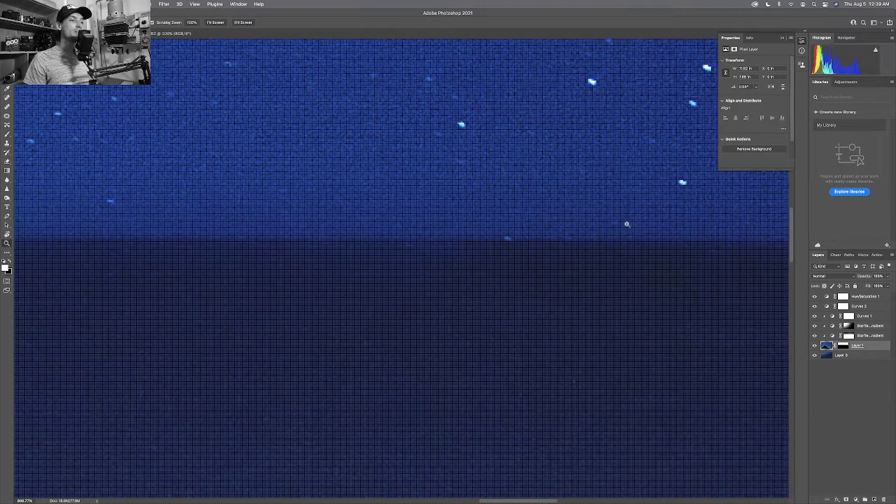
key("j")
left_click(524, 240)
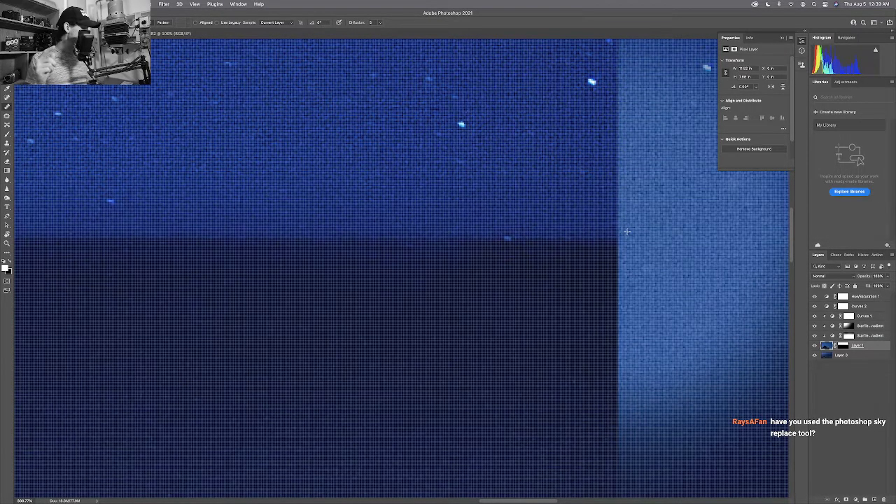
Fit the whole night beach photo in the window.
key("super+0")
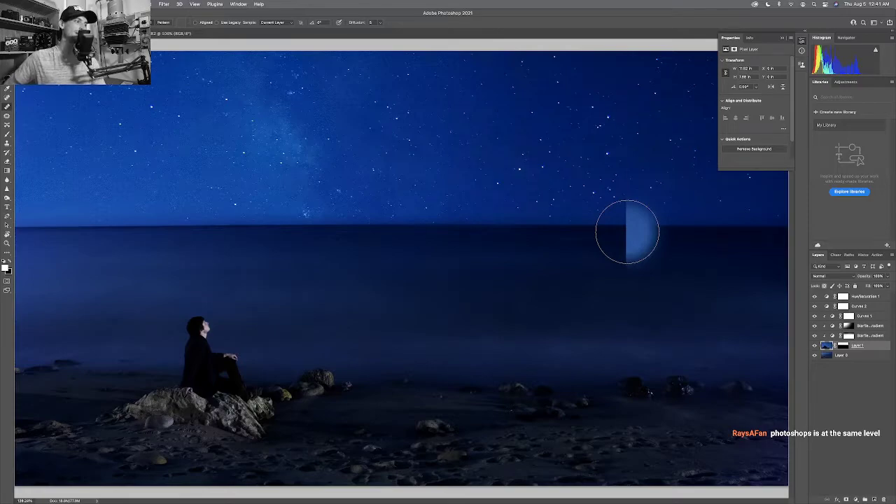
Zoom into the horizon, heal away the small bright speck, then fit and shrink the view.
key("z")
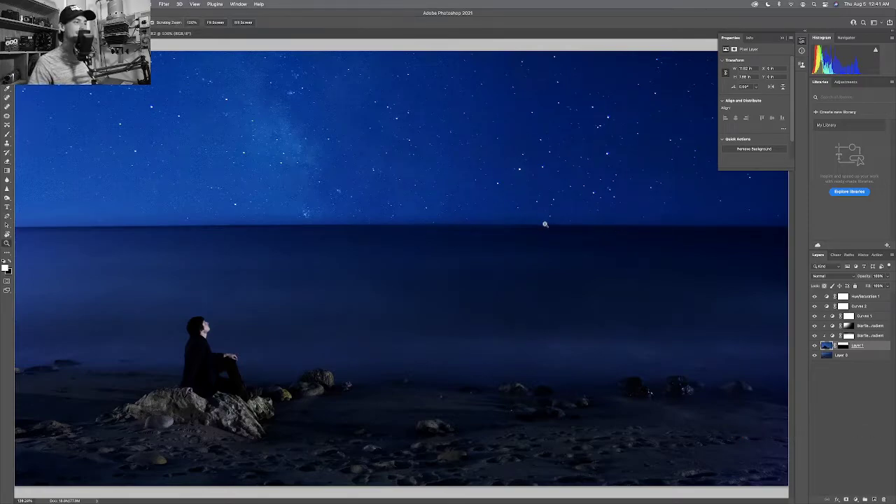
left_click_drag(544, 224, 584, 230)
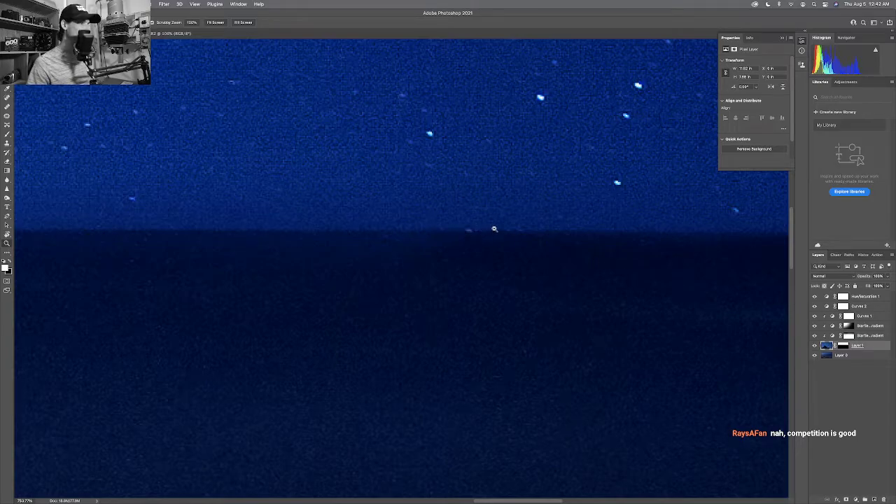
key("j")
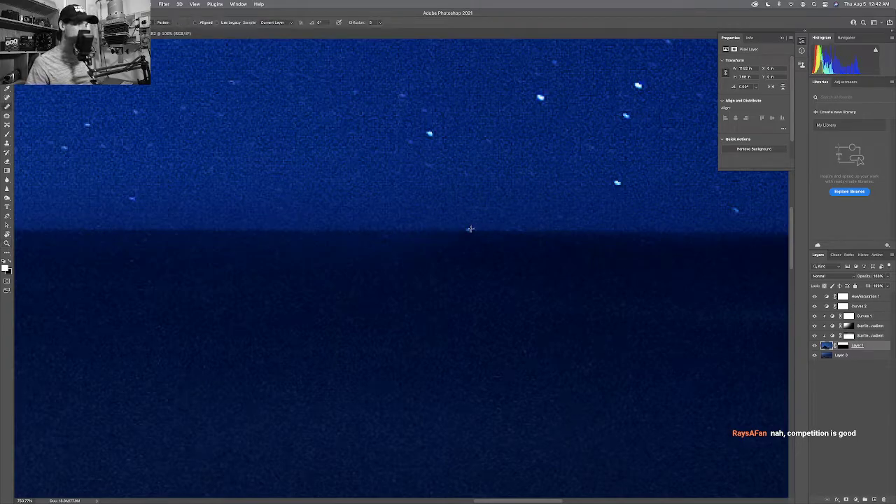
left_click_drag(469, 228, 480, 229)
key("bracketleft")
key("bracketleft")
key("bracketleft")
key("bracketleft")
key("bracketleft")
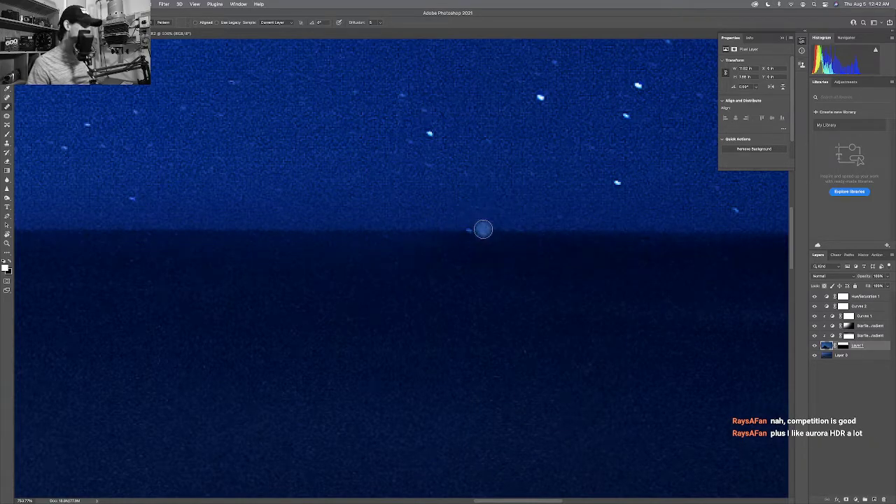
key("bracketleft")
key("bracketleft")
key("bracketright")
key("bracketright")
left_click(469, 229)
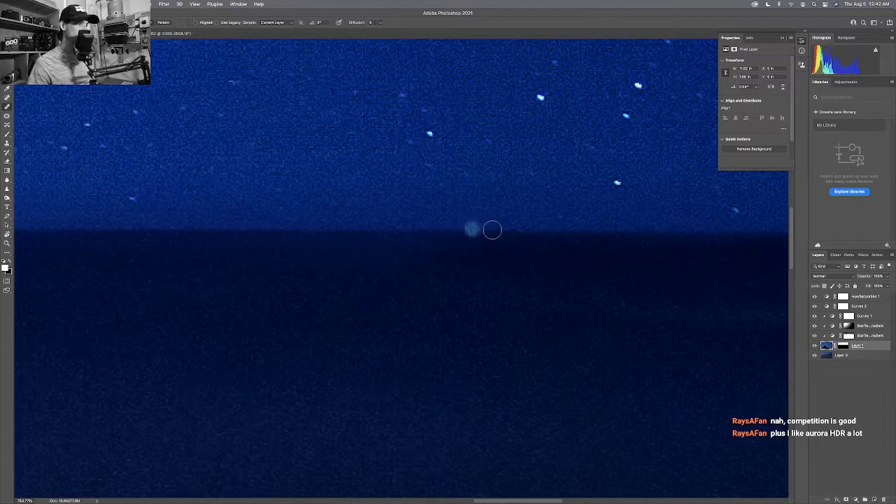
key("super+0")
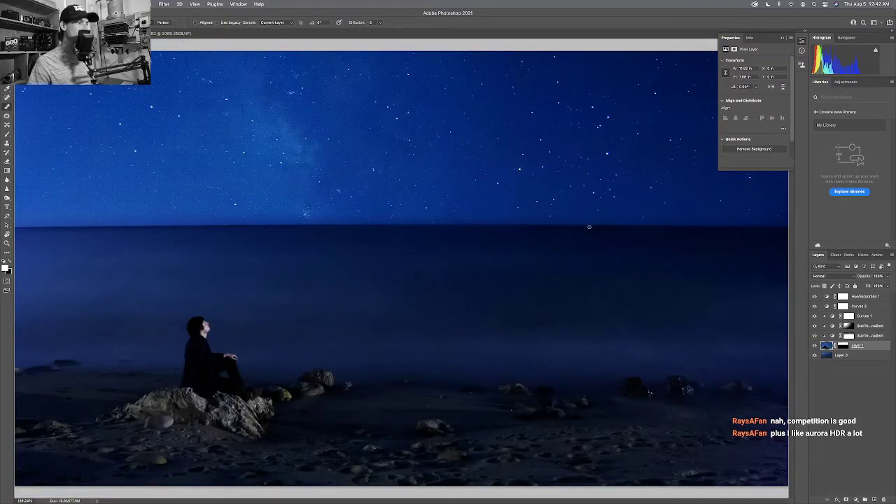
key("super+minus")
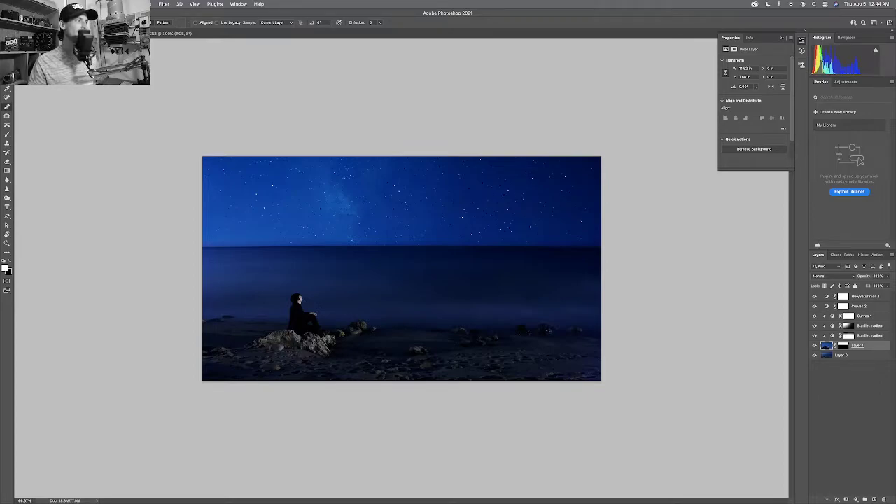
Close the mountain photo without saving its changes.
key("super+w")
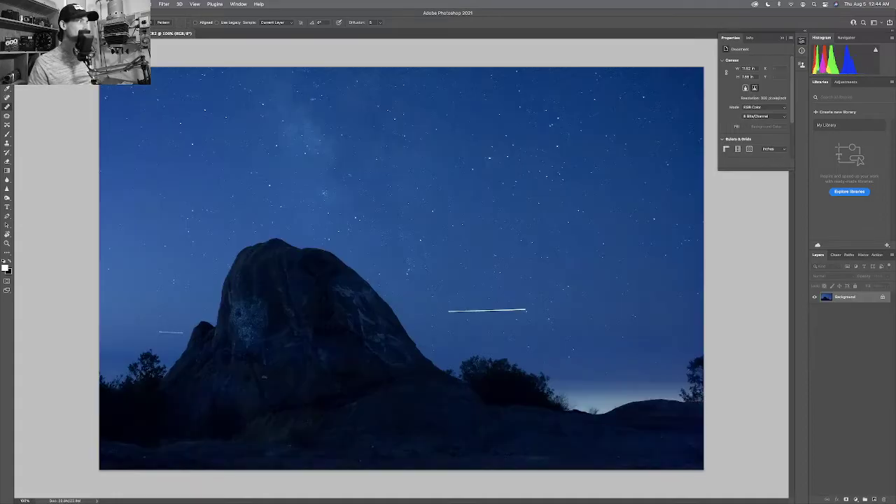
key("super+w")
key("super+d")
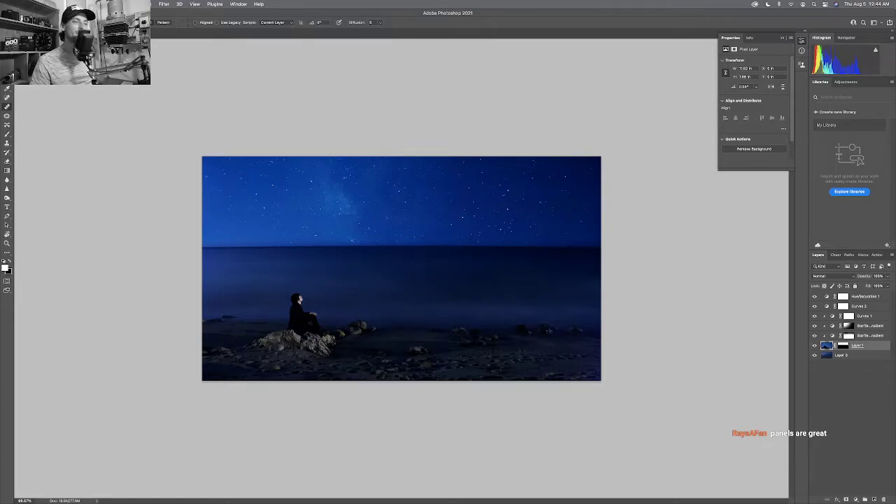
Create a new white 10 × 10 in document at 240 ppi.
left_click(57, 4)
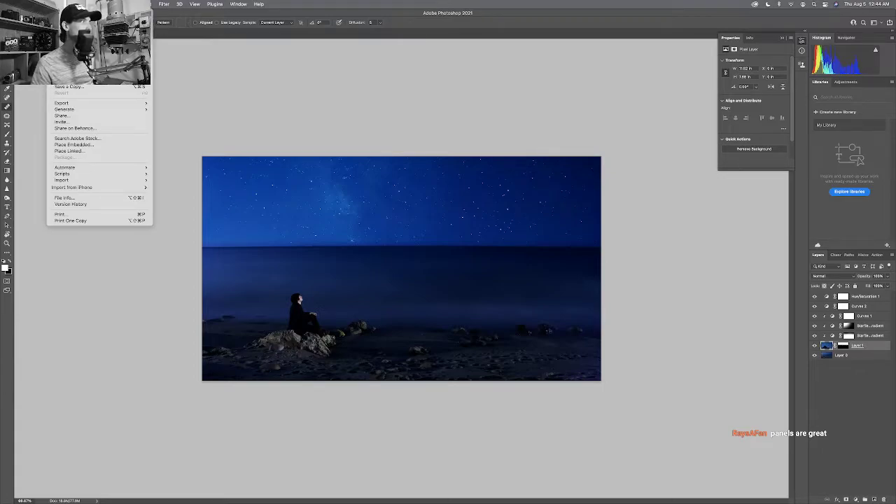
left_click(66, 14)
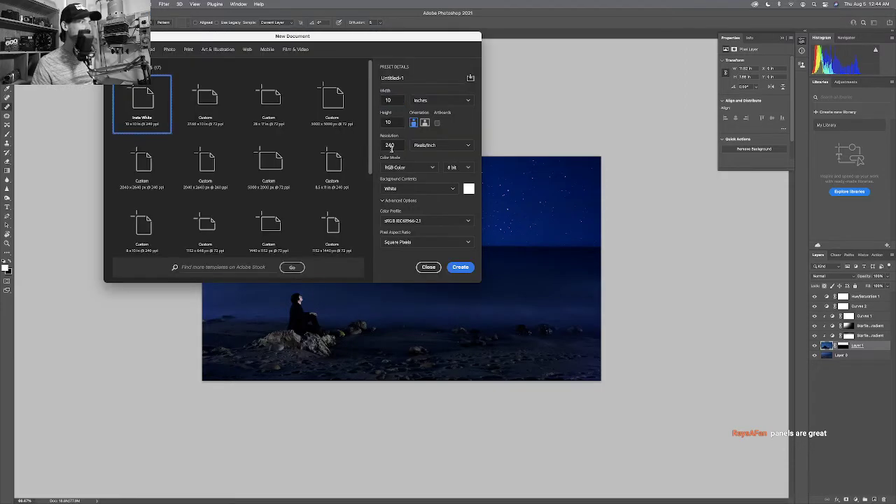
left_click(459, 267)
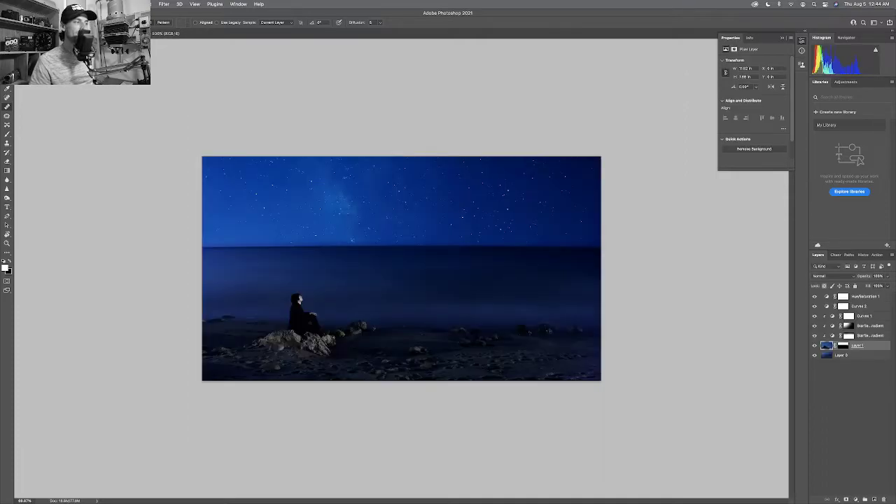
key("v")
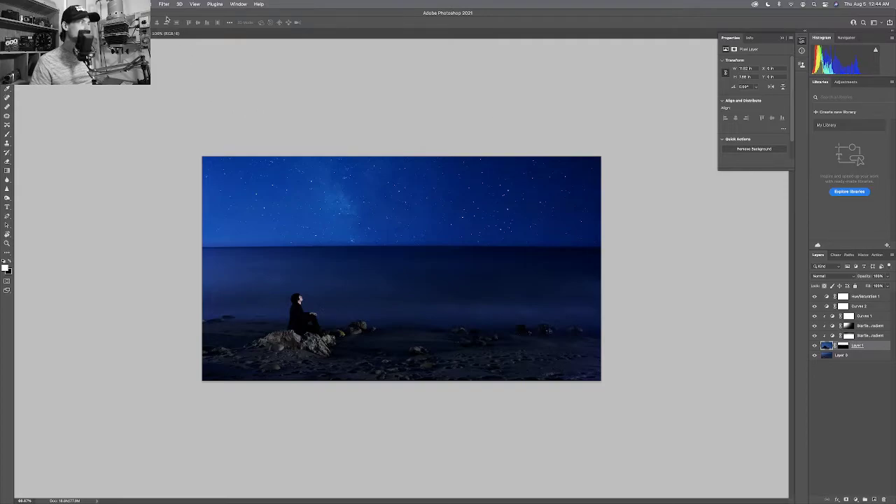
Browse the Select, Filter, Layer and File menus, then dismiss them.
left_click(142, 4)
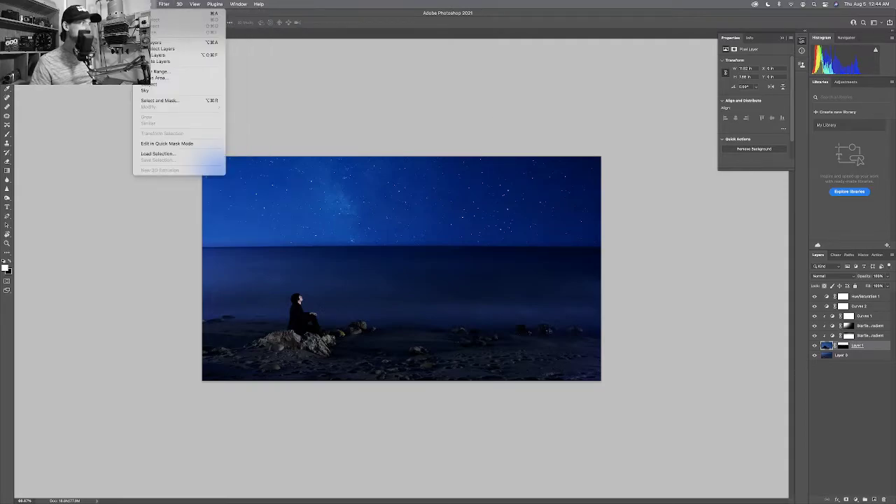
mouse_move(110, 3)
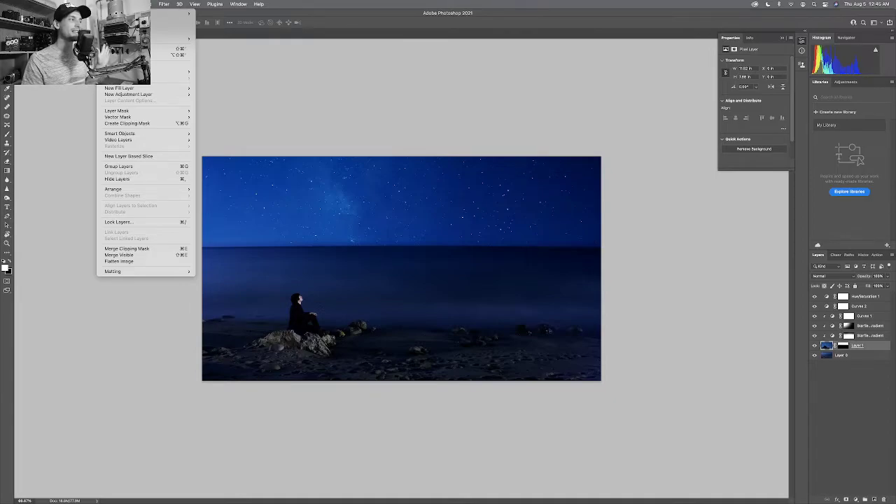
mouse_move(181, 14)
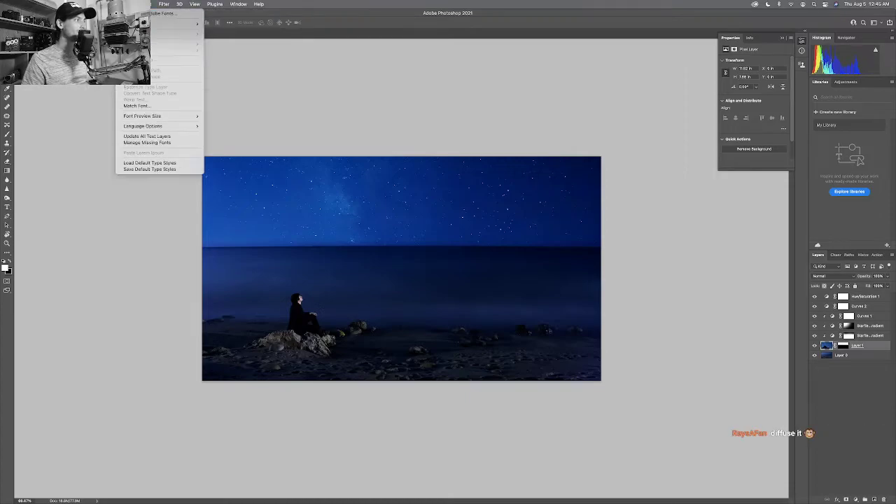
key("Escape")
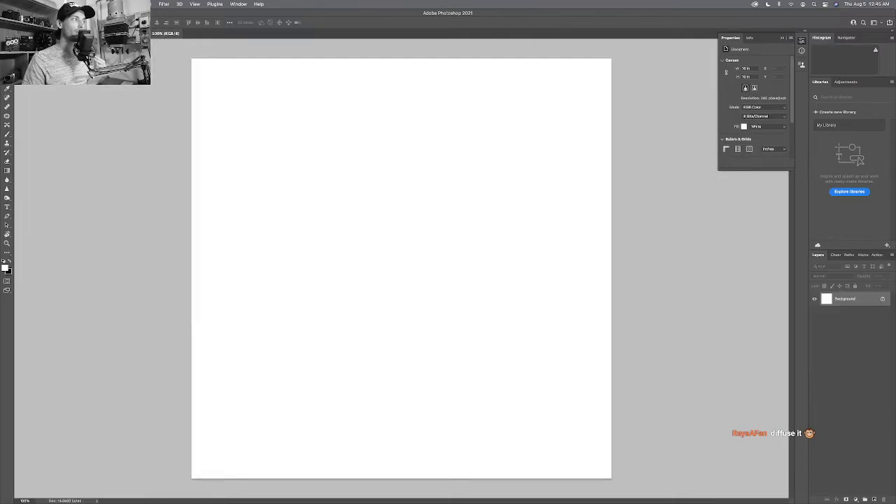
Flip between the blank document and beach composite tabs, ending on the night-beach composite.
left_click(143, 33)
left_click(160, 33)
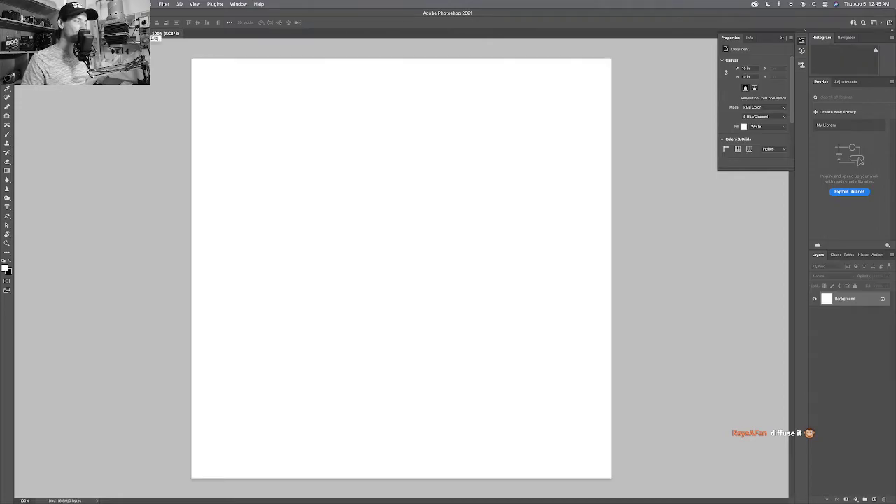
left_click(143, 33)
left_click(159, 33)
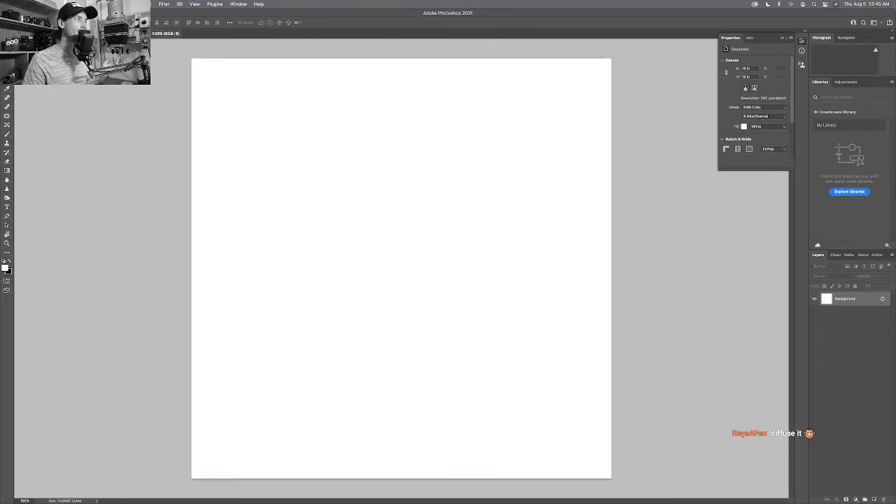
left_click(143, 33)
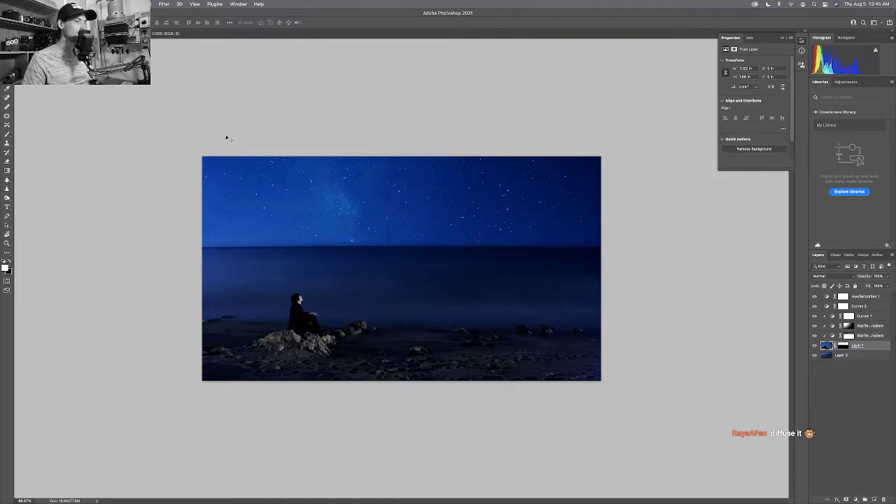
Look through the Filter menu and close it.
left_click(164, 4)
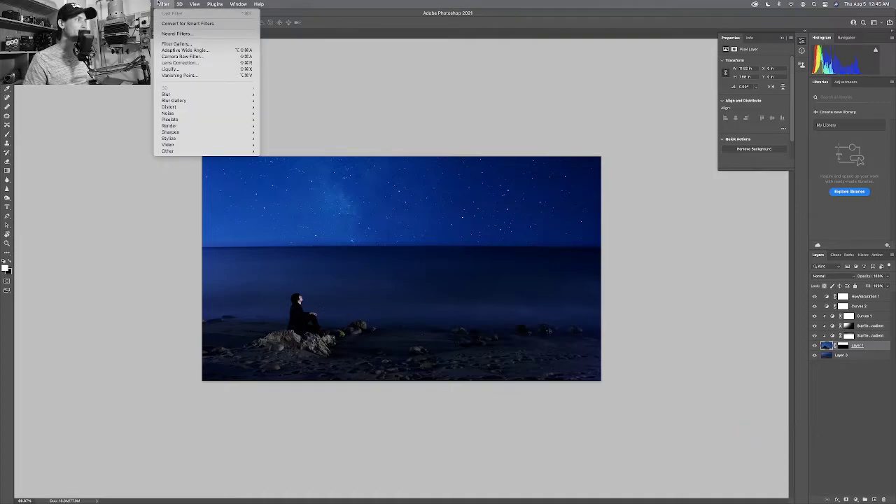
mouse_move(191, 4)
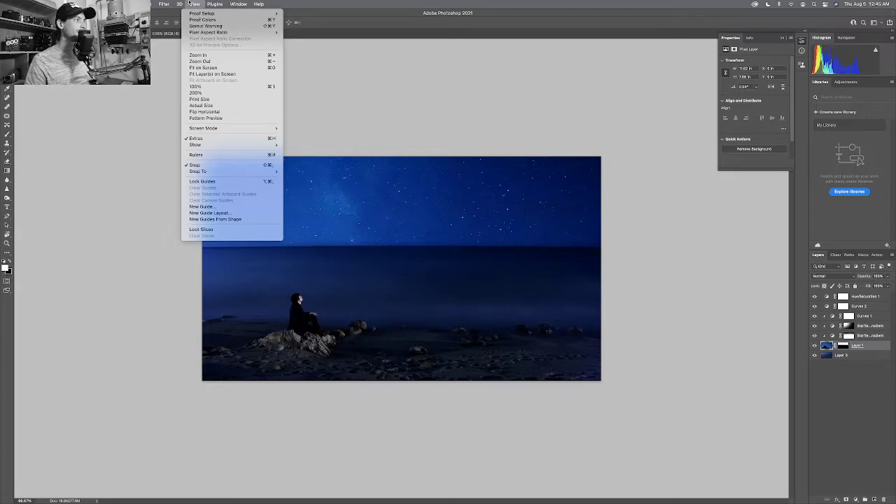
left_click(189, 4)
Select all layers of the beach composite and merge them into one.
left_click(858, 355)
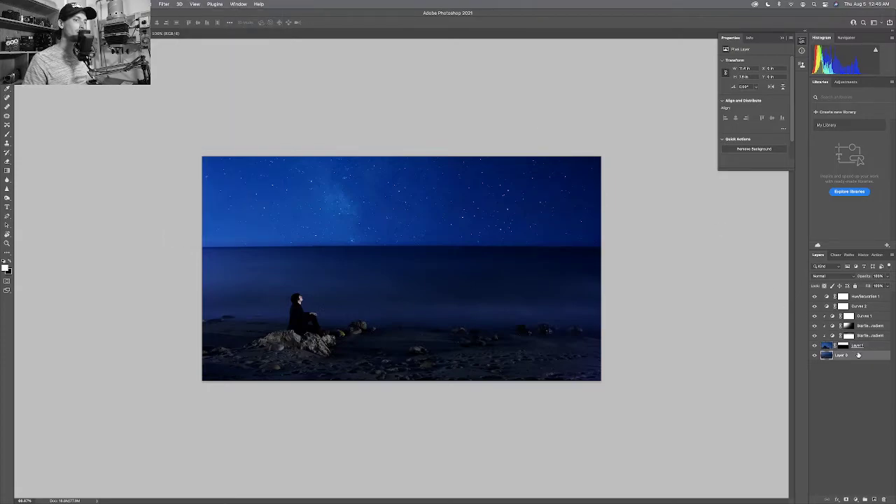
key("super+a")
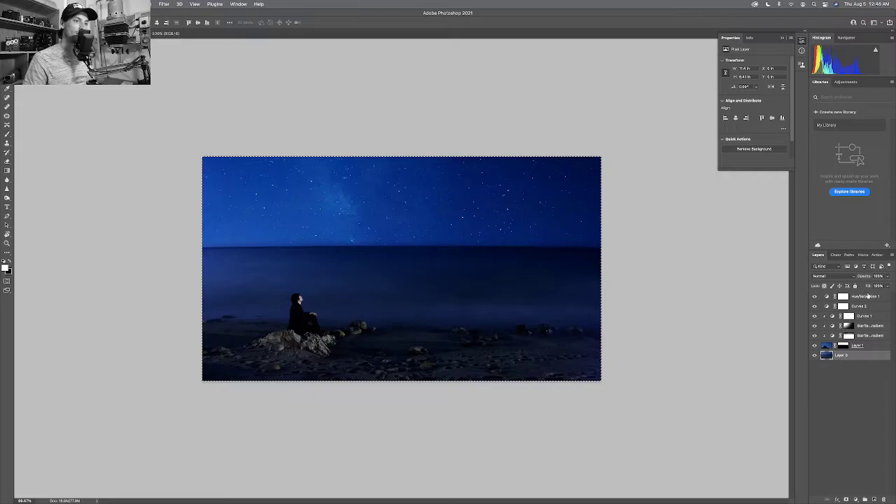
left_click(869, 297, "shift")
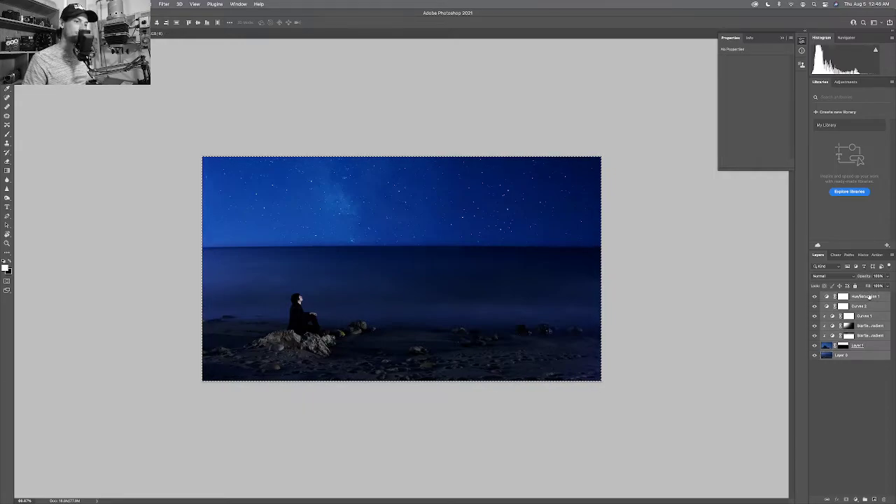
key("super+e")
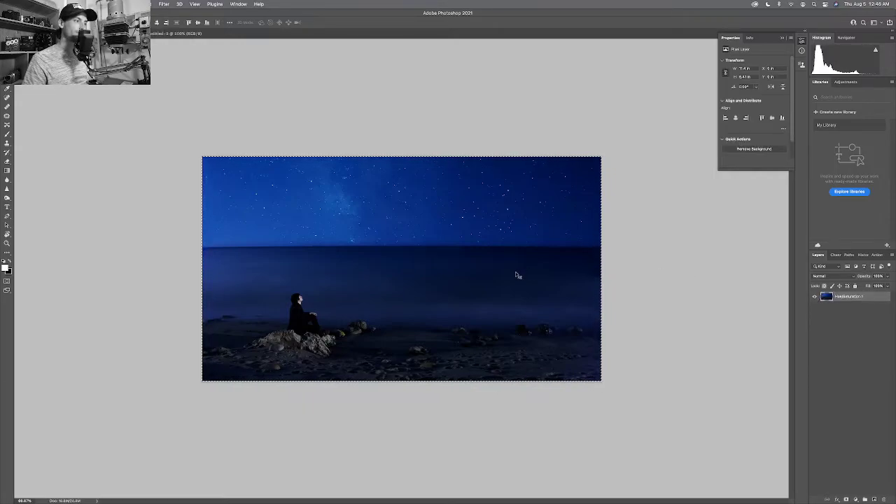
Try pasting the merged beach into the blank document, undo, and check its 2400 × 2400 px Image Size.
left_click_drag(494, 278, 203, 28)
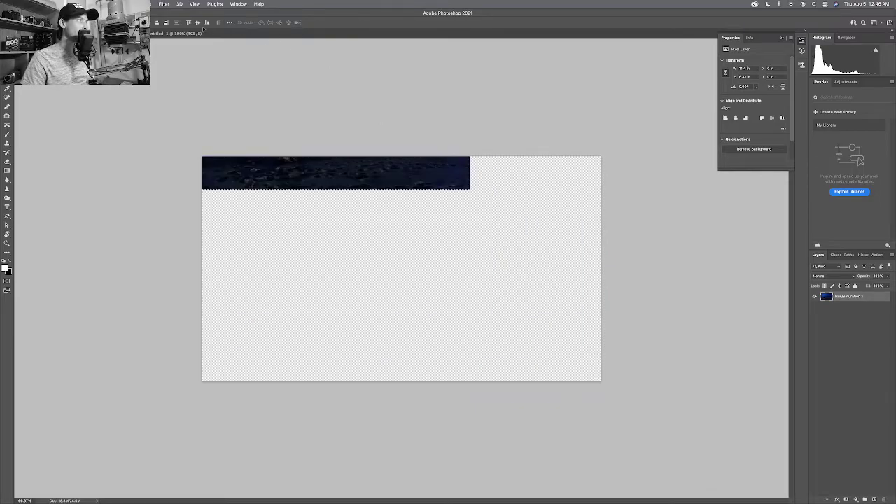
key("super+v")
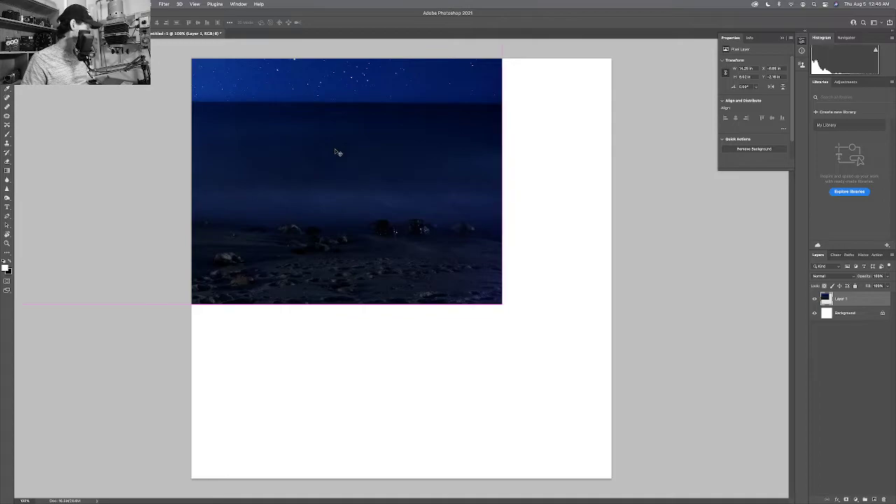
key("super+z")
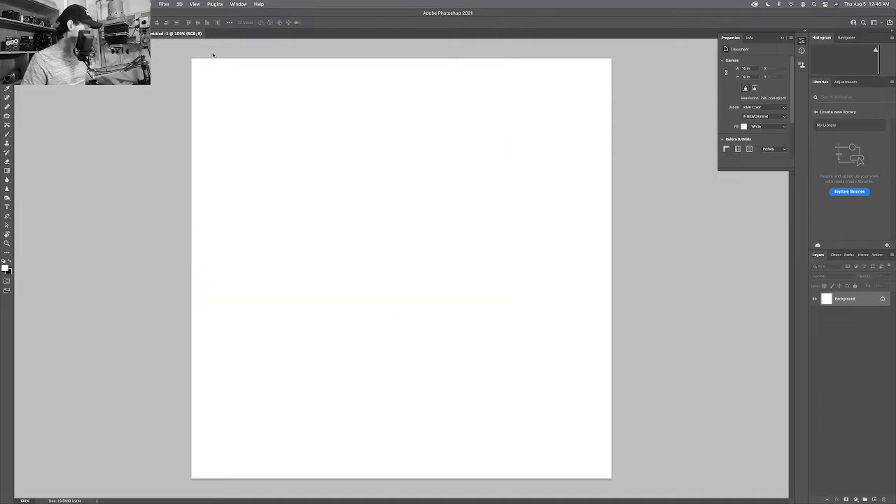
key("super+alt+i")
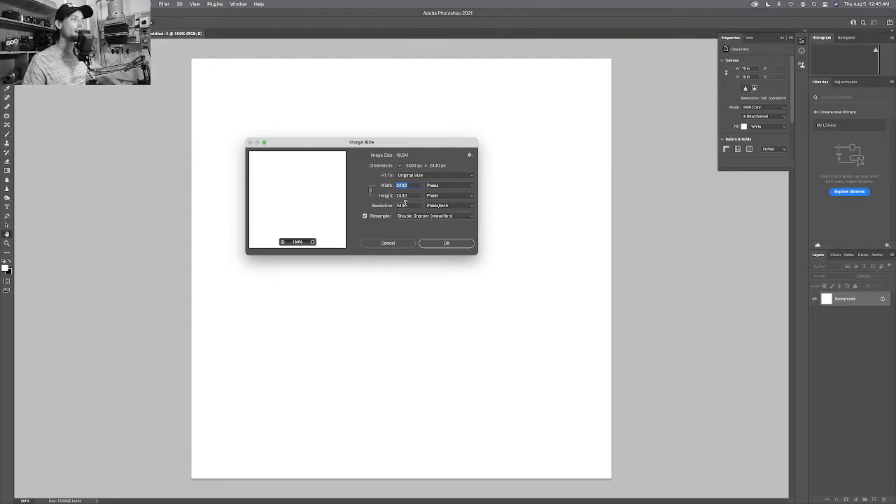
Deselect the photo, revert the accidental colour inversion, and reopen Image Size (3420 × 1924 px, 500 ppi).
left_click(398, 245)
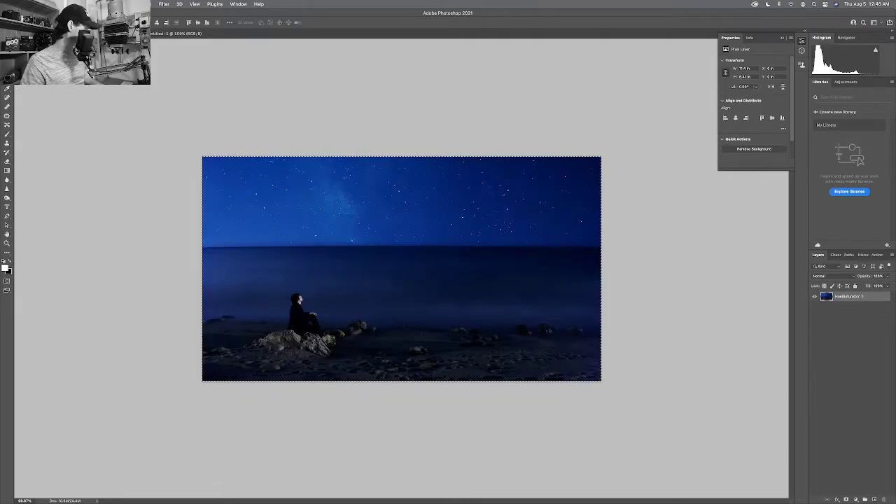
key("super+d")
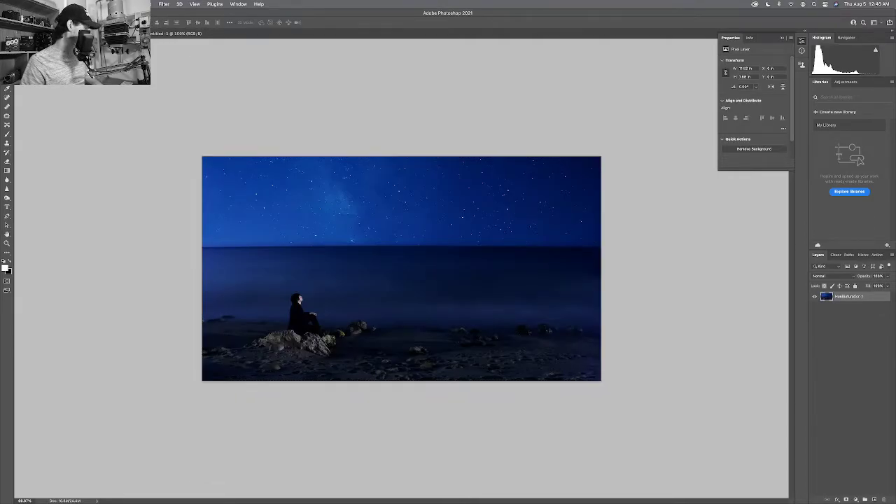
key("super+i")
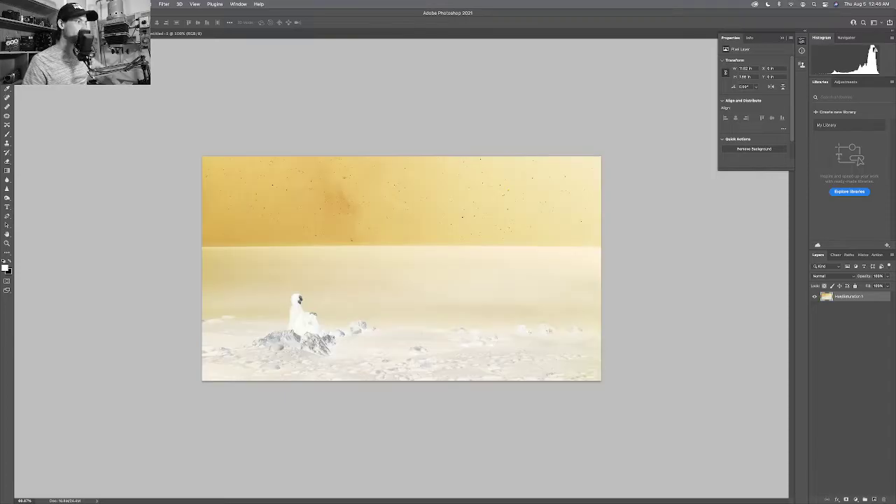
key("super+i")
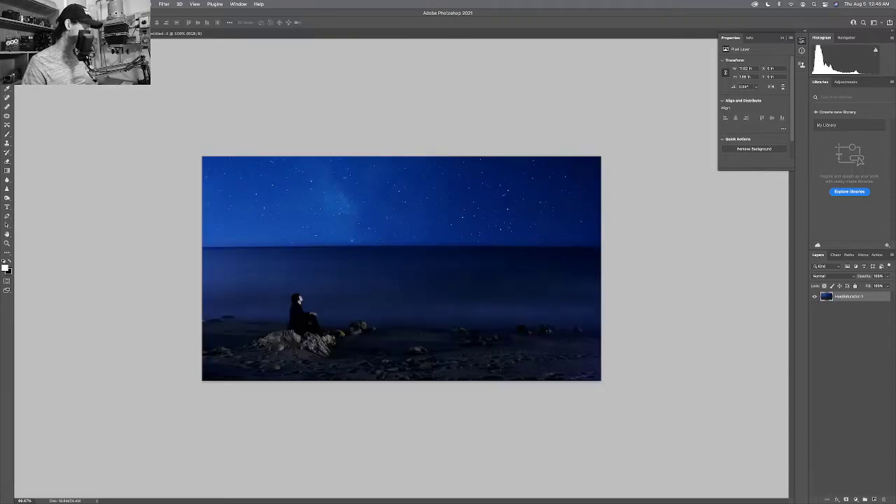
key("alt+super+i")
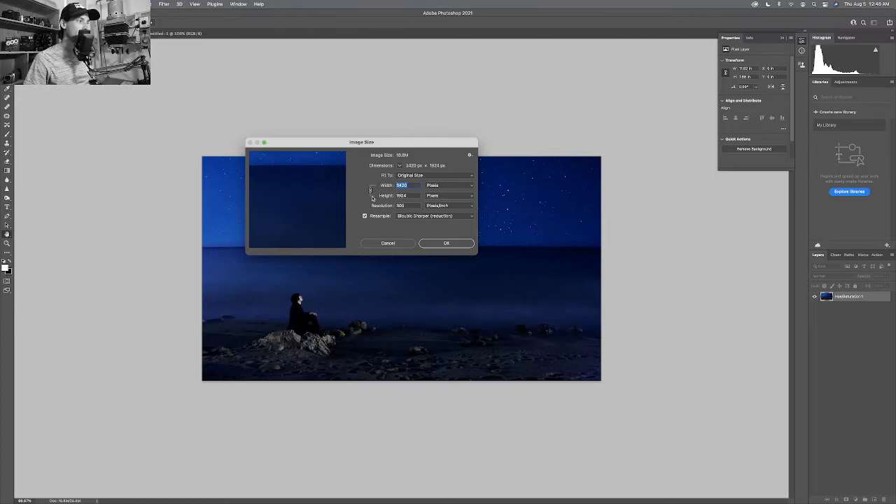
Resize the image in inches to 9 inches wide at 240 pixels/inch (2160 × 1215 px).
left_click(434, 185)
left_click(434, 195)
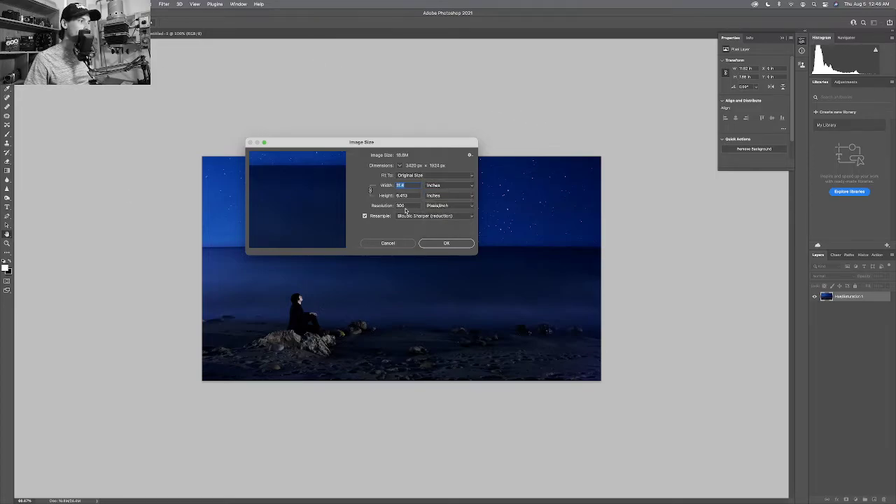
double_click(403, 206)
type("240")
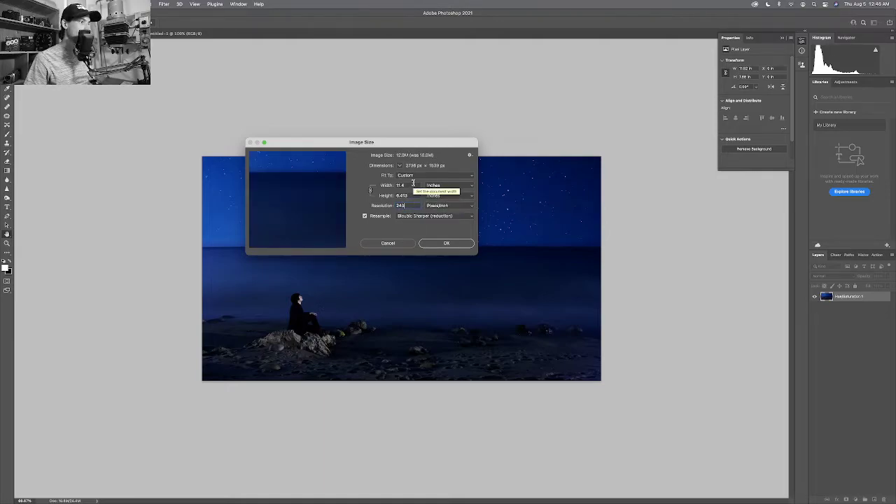
left_click(413, 184)
type("7.2")
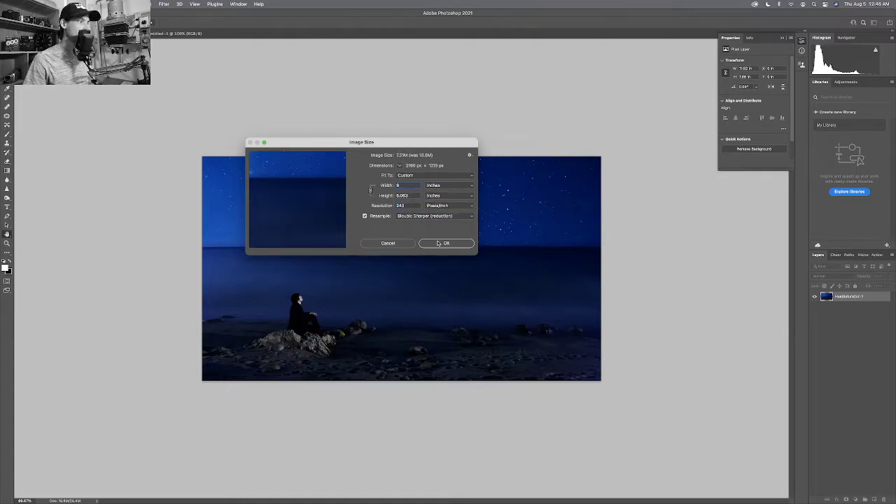
left_click(446, 243)
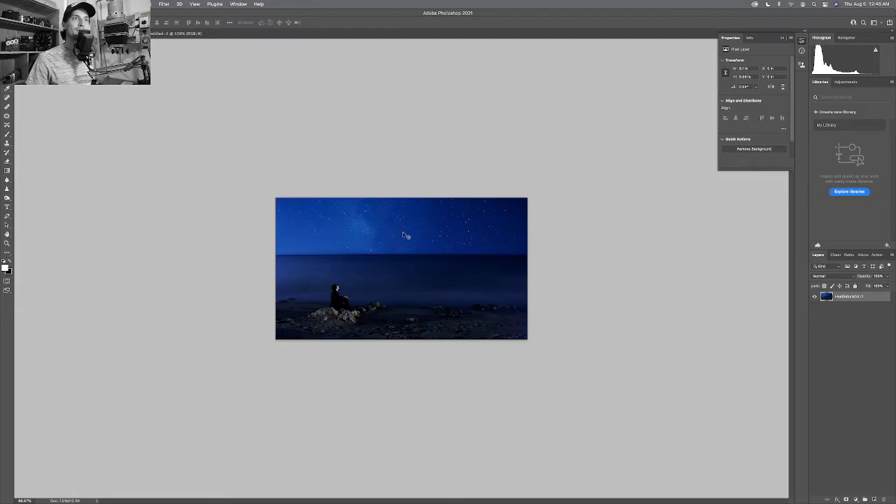
Cut the photo, trial-paste it onto the white page, undo the paste, and zoom to inspect.
key("super+z")
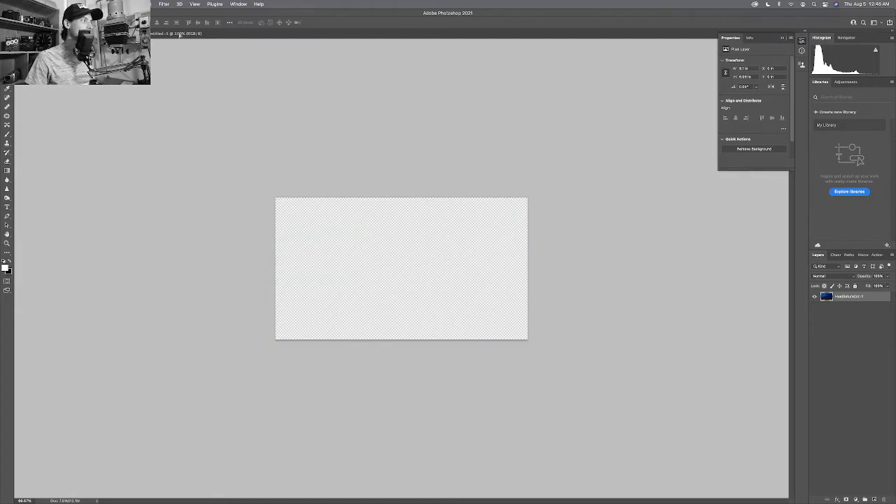
key("super+z")
key("super+v")
left_click_drag(345, 186, 403, 225)
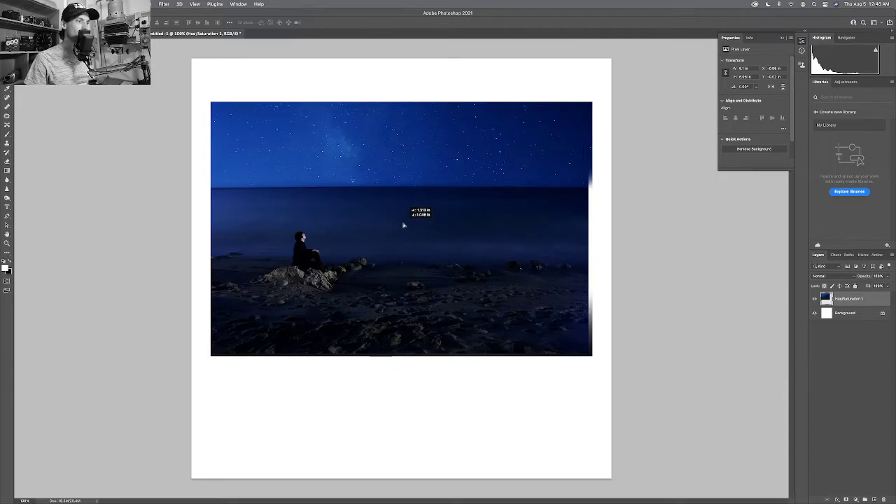
key("super+z")
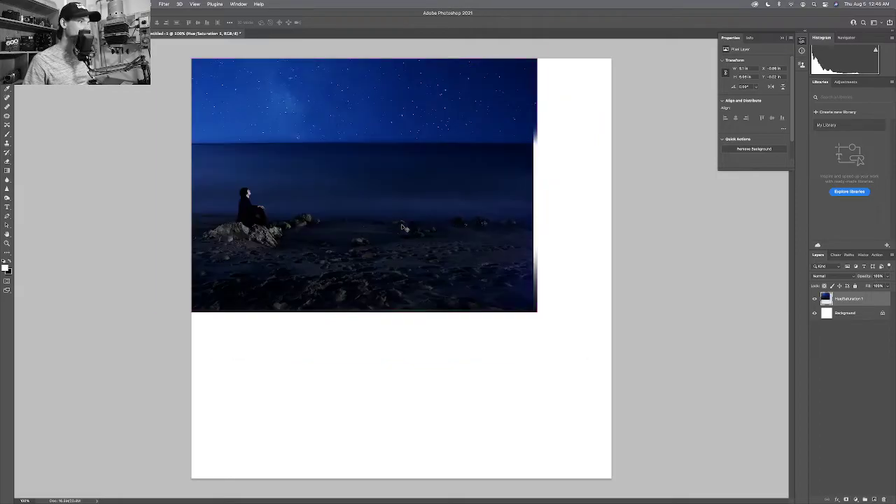
key("super+z")
key("super+z")
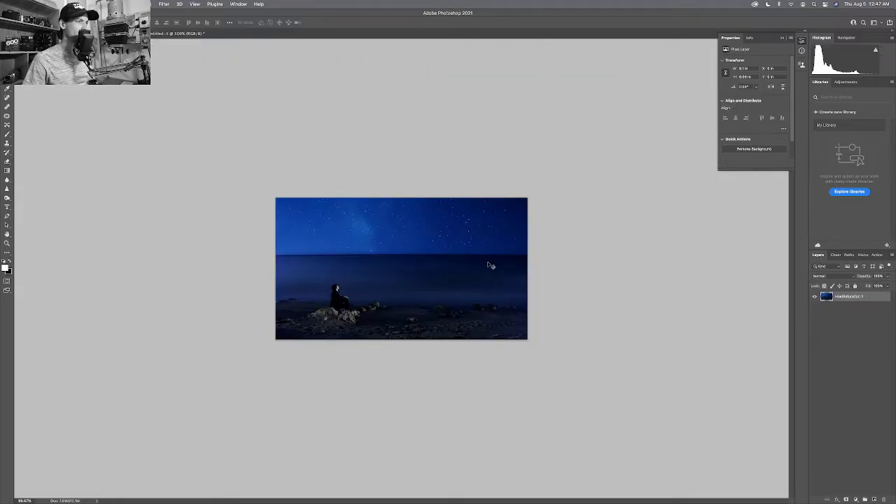
key("z")
left_click_drag(504, 256, 524, 259)
key("v")
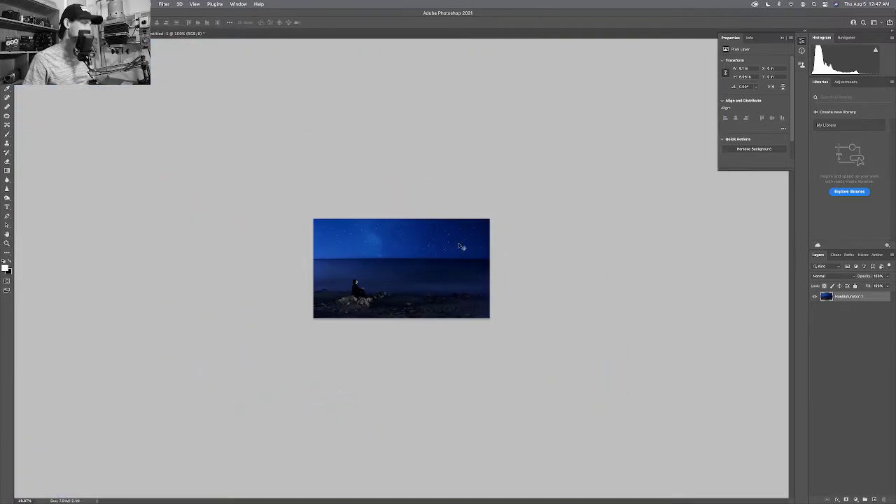
left_click_drag(448, 249, 442, 243)
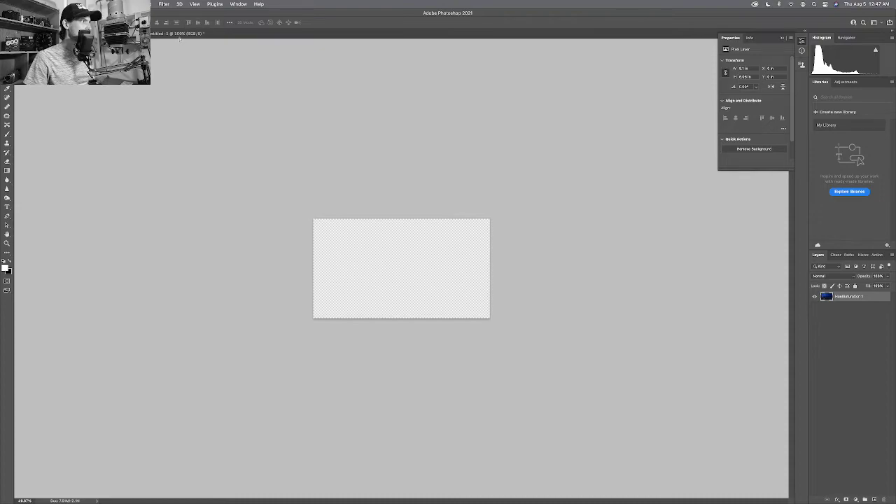
Paste the photo onto the white page, magnify its uneven right edge, then fit the page.
key("super+1")
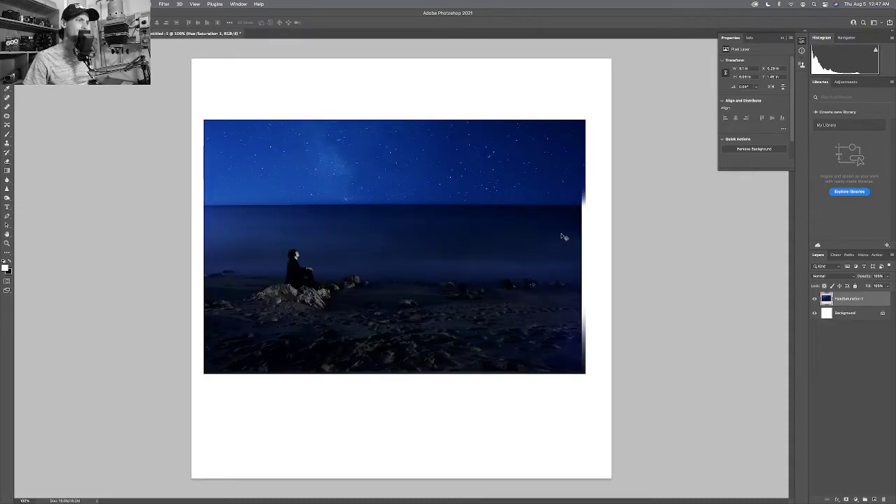
key("z")
left_click_drag(575, 203, 556, 120)
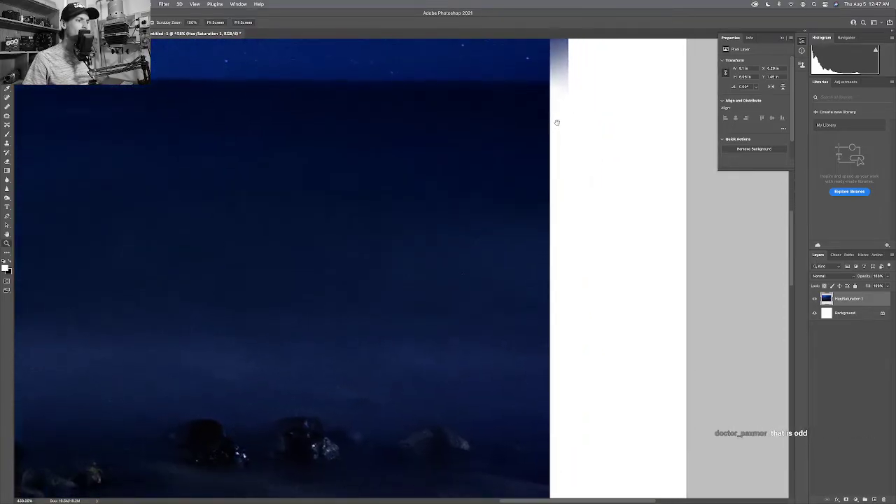
left_click_drag(546, 200, 543, 93)
left_click_drag(540, 301, 540, 193)
key("ctrl+0")
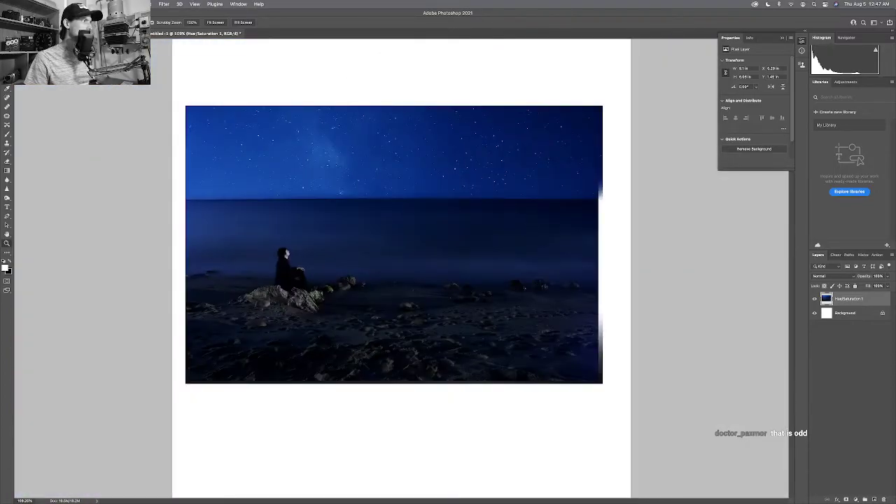
Back in the photo document, commit a crop and toggle Delete Cropped Pixels.
key("super+z")
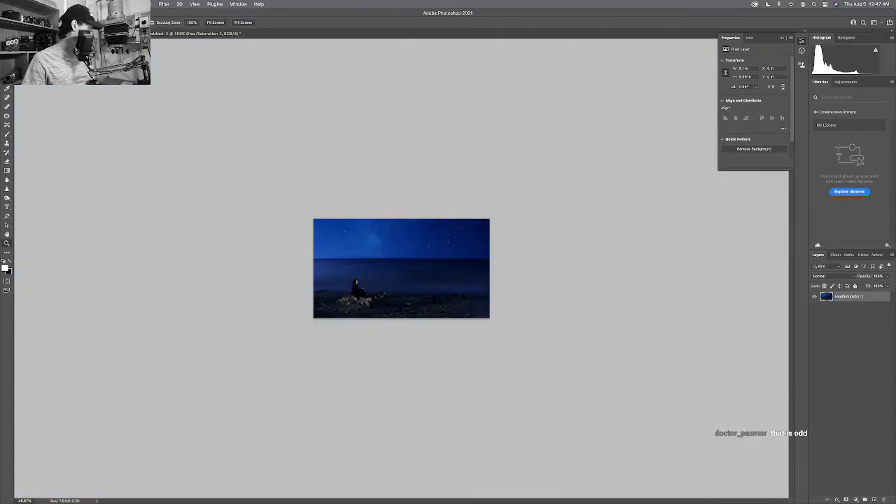
key("c")
key("Return")
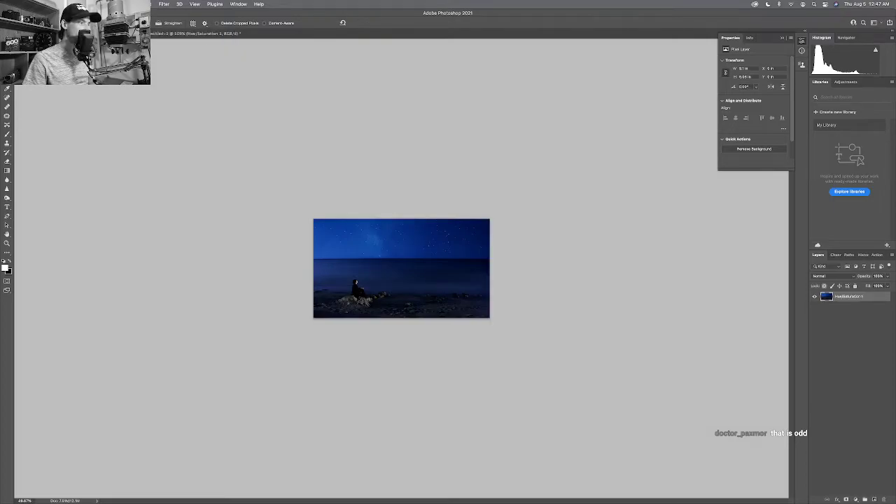
left_click(217, 23)
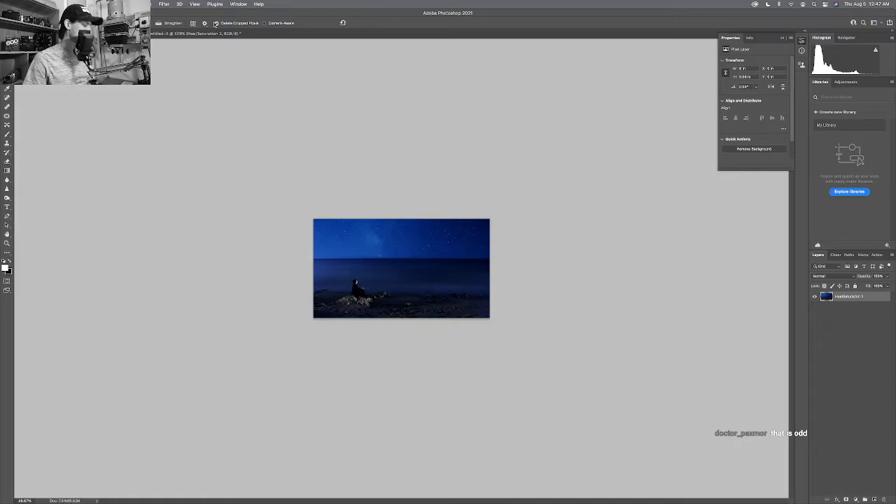
Step through history until the photo sits on the white page with Hue/Saturation, viewed at 100%.
key("super+z")
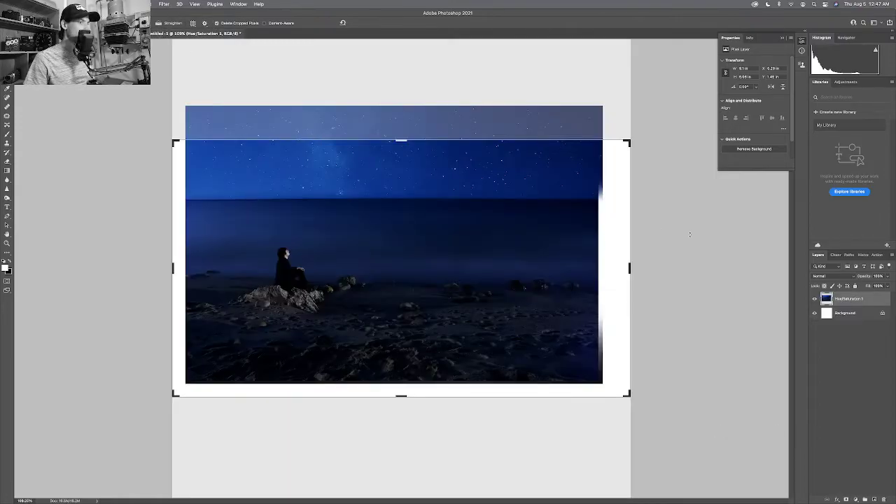
left_click(840, 253)
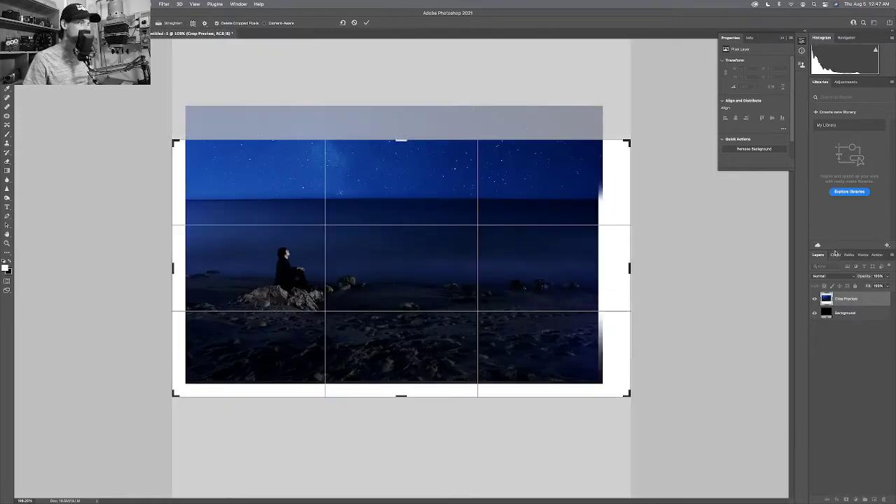
key("super+z")
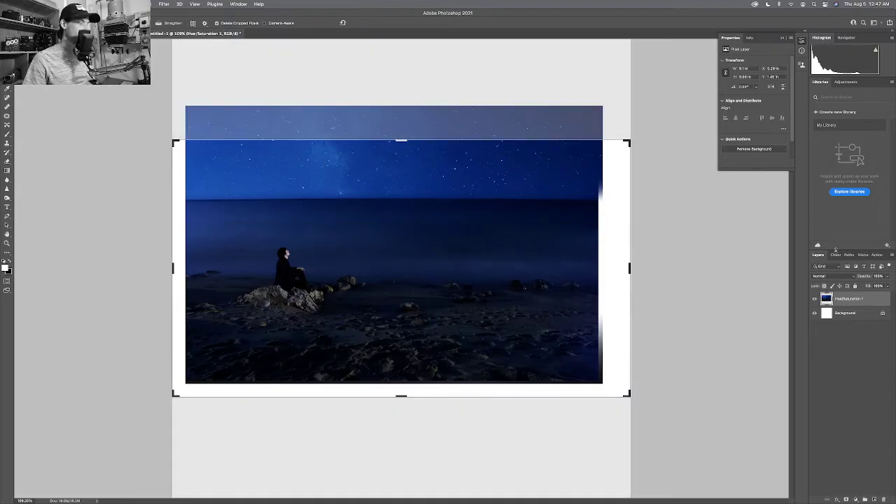
key("super+z")
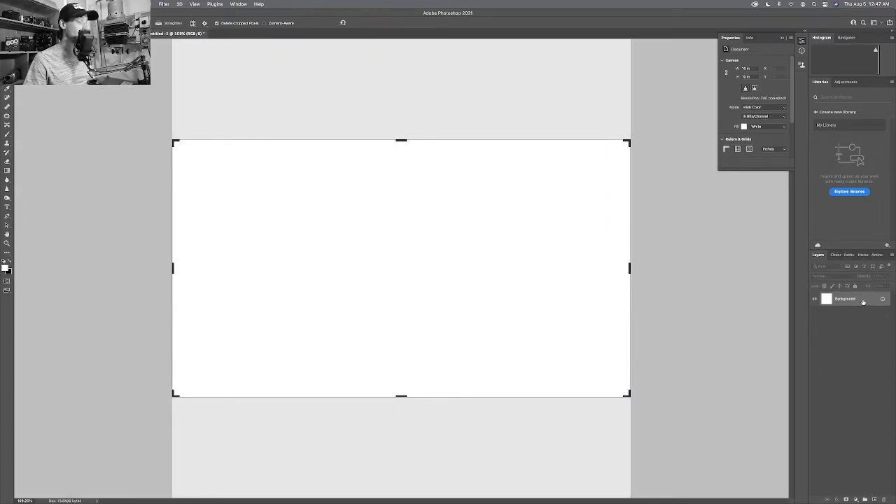
key("super+z")
key("super+shift+z")
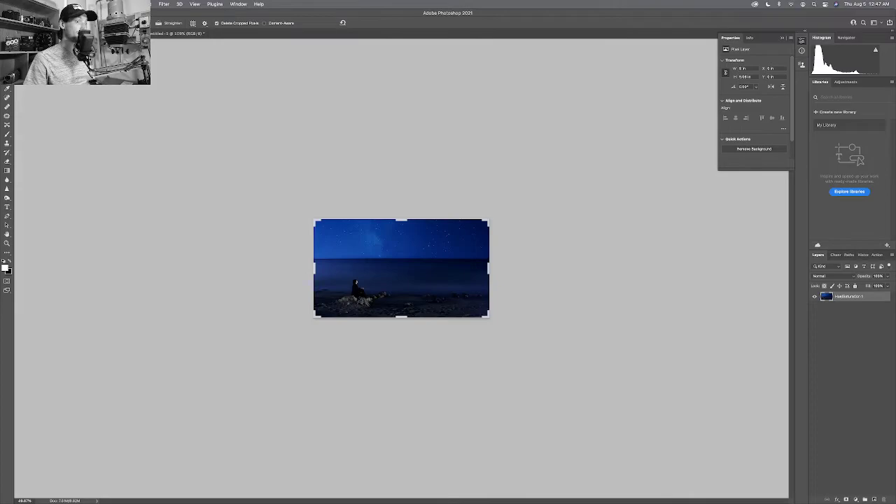
key("v")
key("super+z")
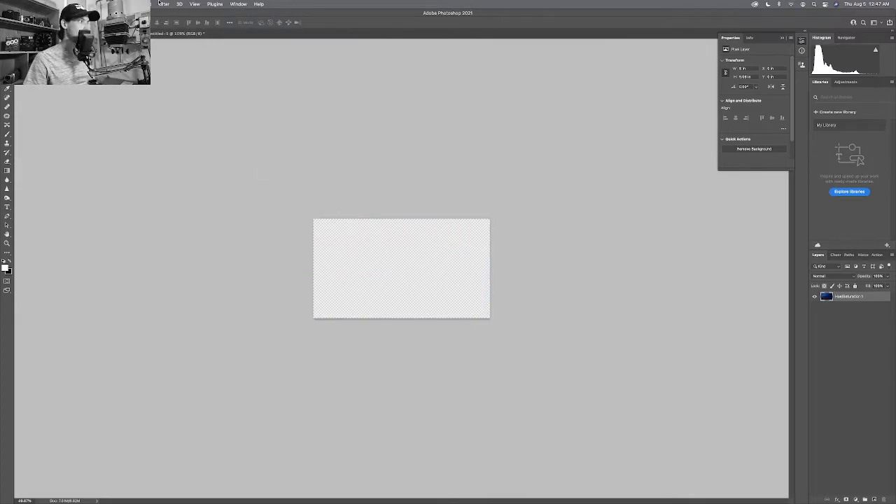
key("super+z")
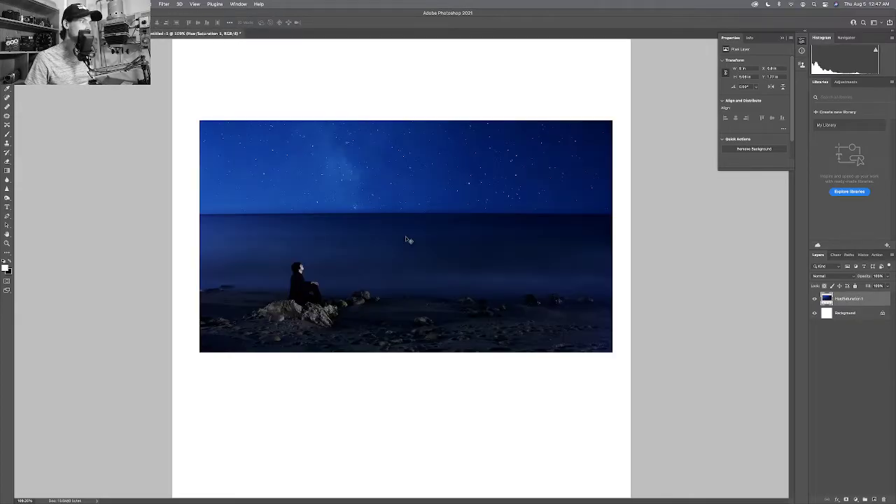
key("super+z")
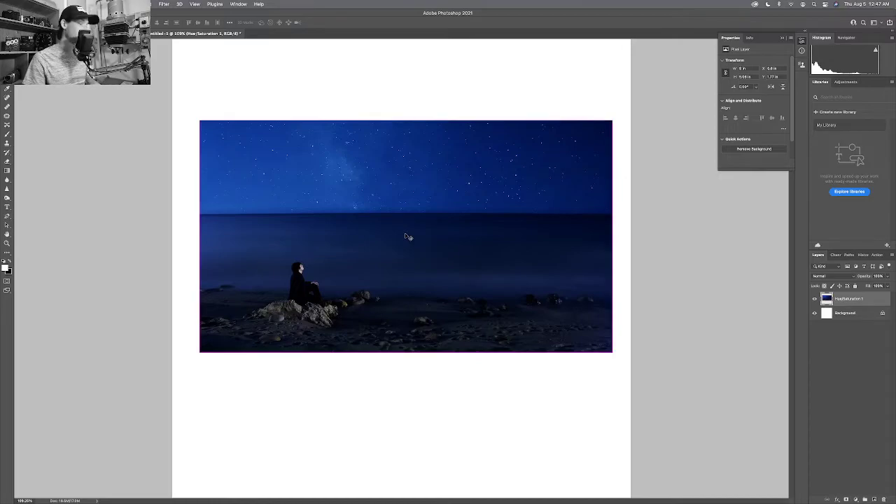
key("super+1")
Select the Hue/Saturation 1 layer and drag the photo slightly lower, snapping it to the canvas centre guide.
left_click_drag(428, 245, 428, 250)
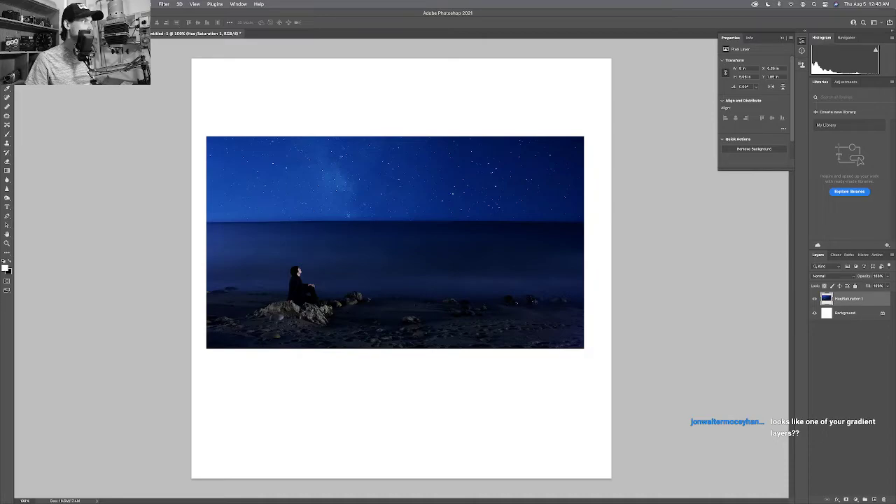
right_click(842, 298)
left_click(850, 301)
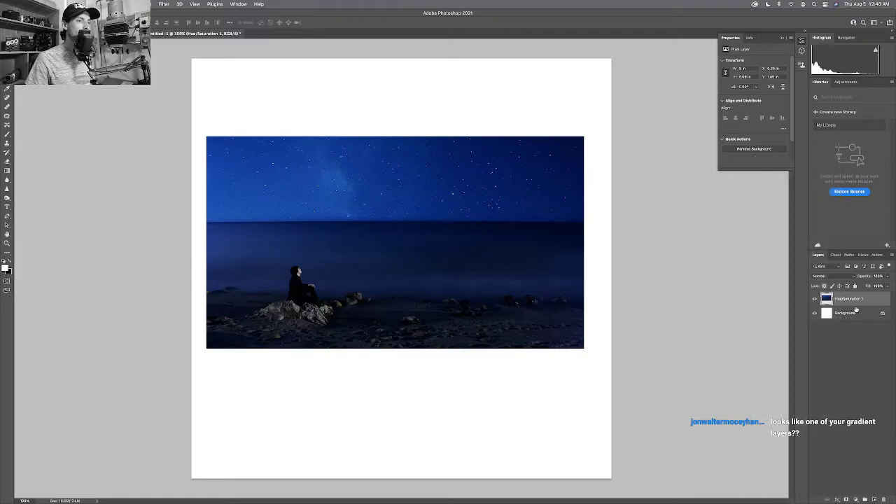
left_click(854, 313)
left_click(850, 300)
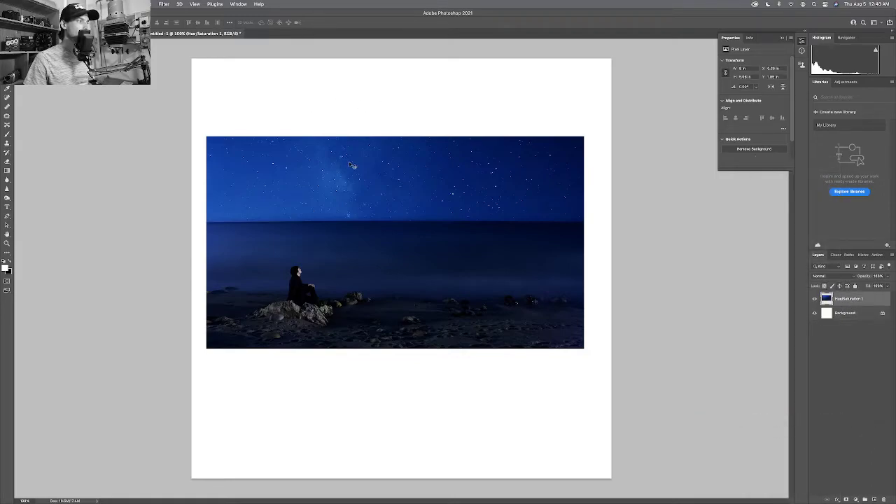
left_click_drag(349, 164, 355, 189)
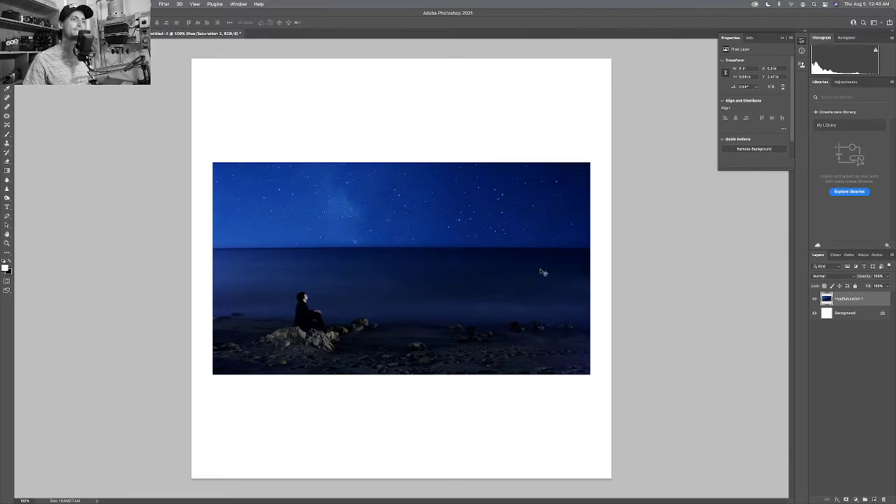
left_click_drag(543, 271, 540, 271)
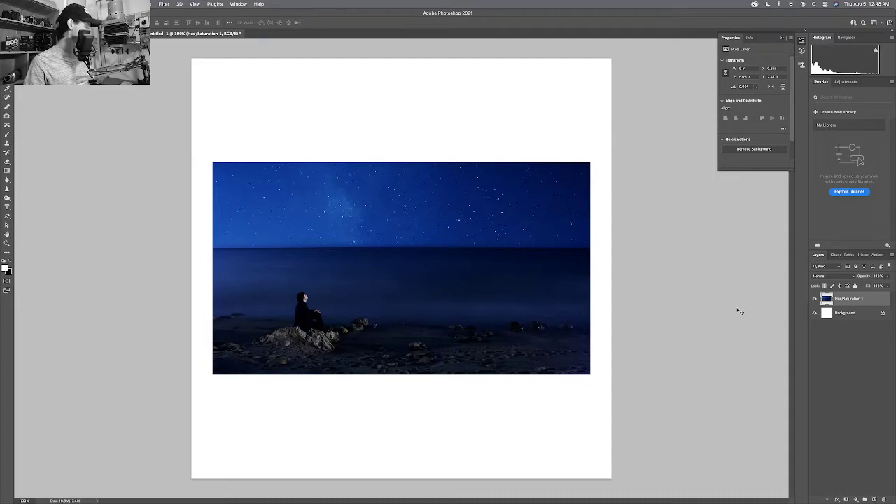
Type the photographer's handle as a small caption below the photo's lower-right corner, then nudge it right.
key("t")
left_click_drag(516, 382, 584, 390)
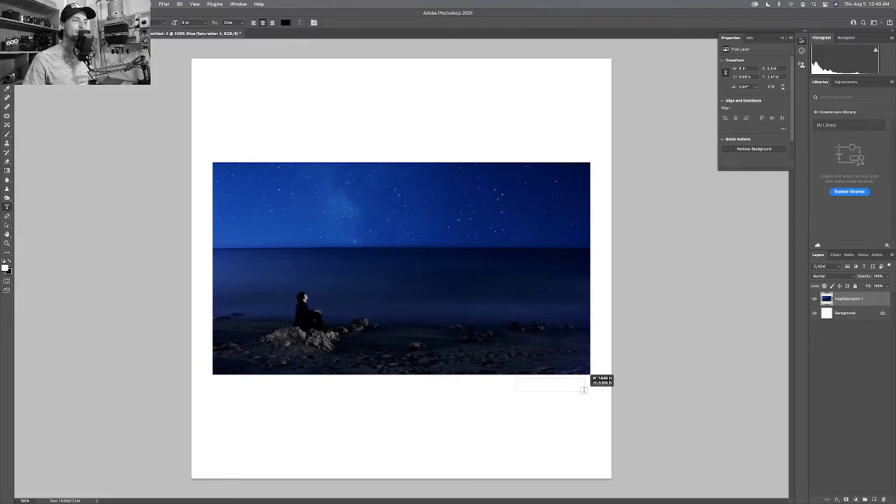
left_click_drag(584, 390, 584, 391)
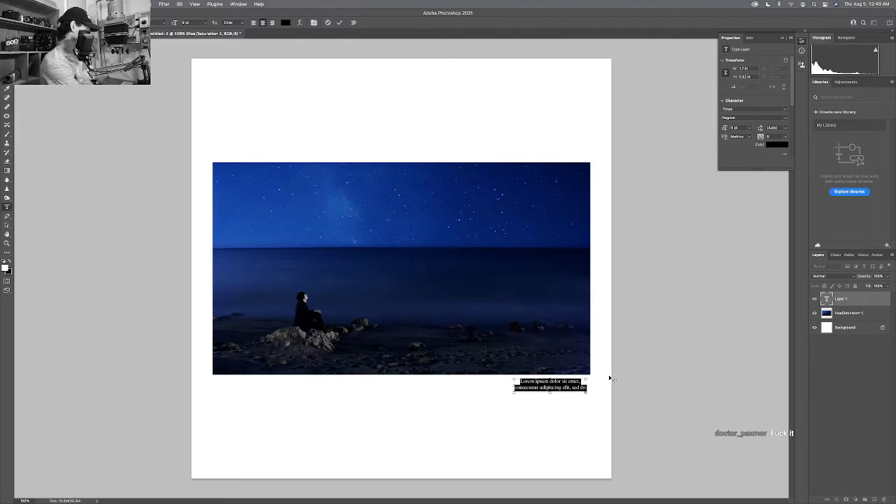
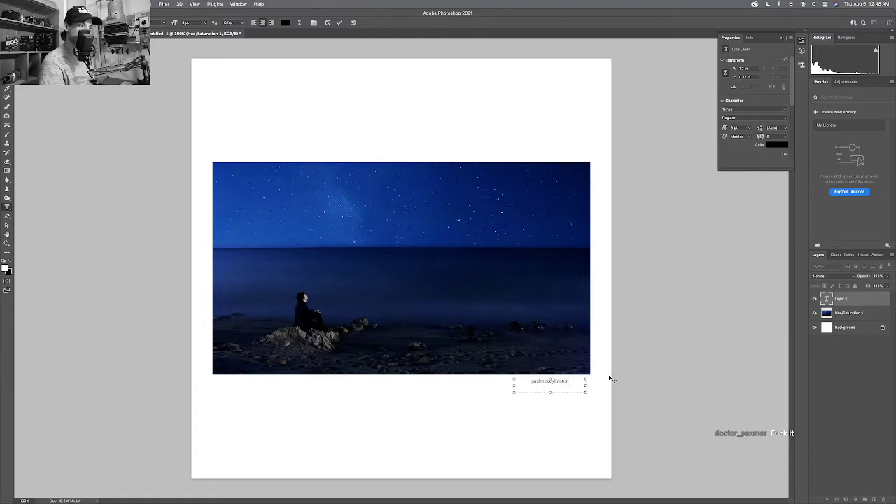
left_click(609, 379)
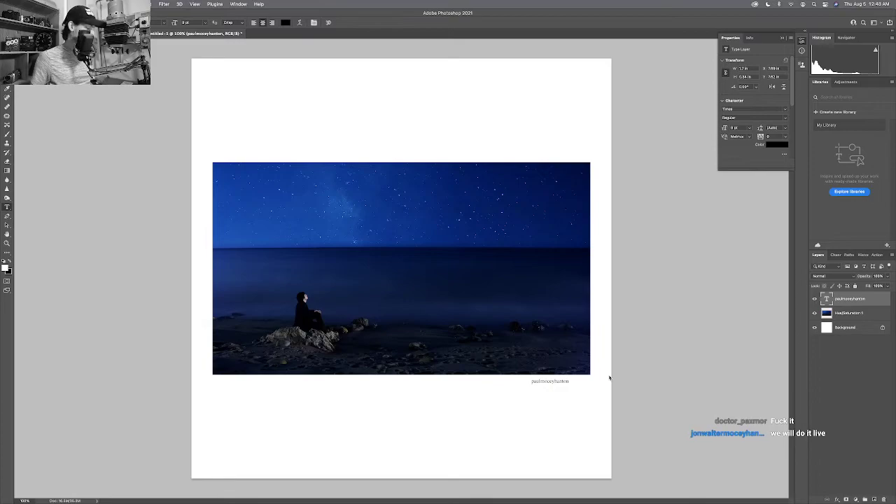
key("v")
left_click_drag(547, 384, 552, 382)
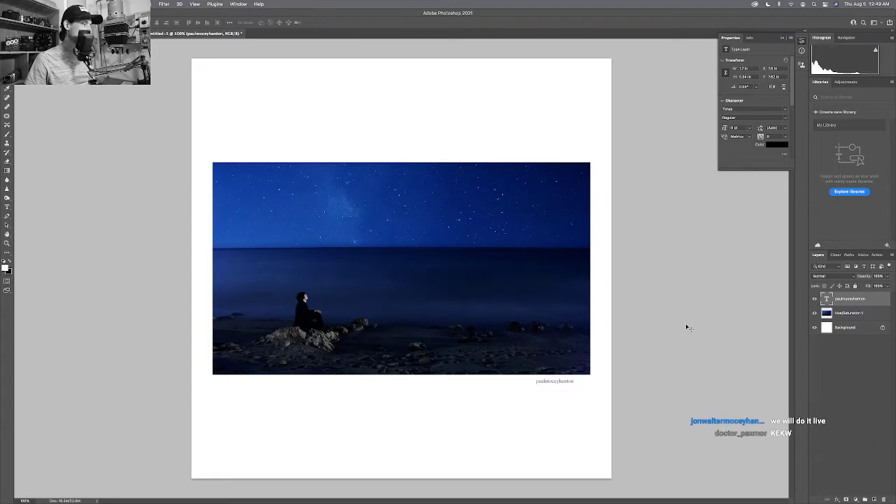
In Full Screen Mode, nudge the caption slightly up and right, then return to Standard Screen and zoom out.
key("f")
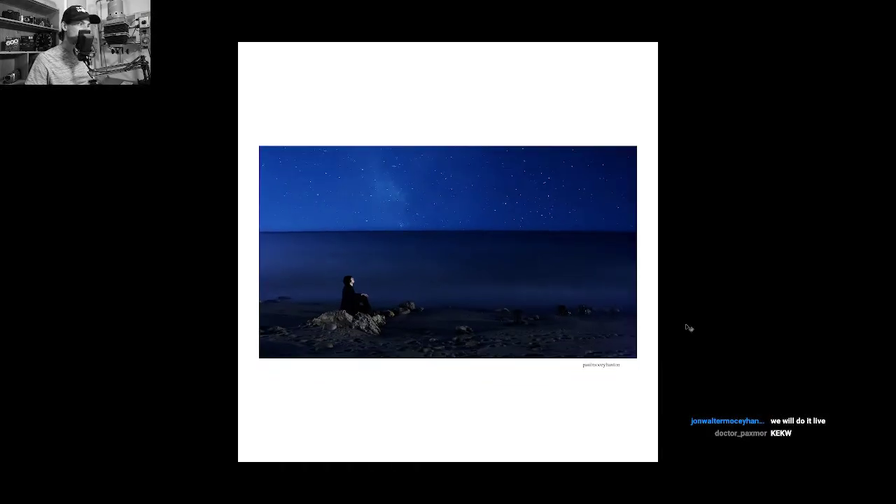
key("ctrl+0")
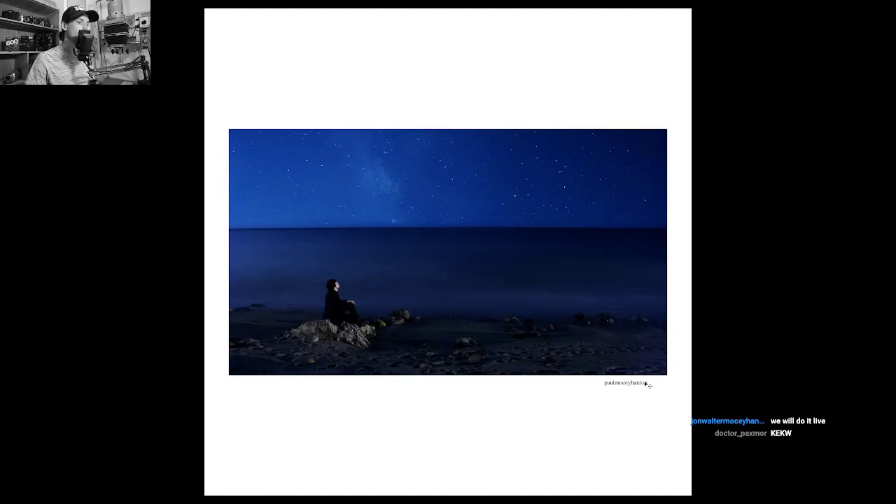
left_click_drag(644, 386, 648, 386)
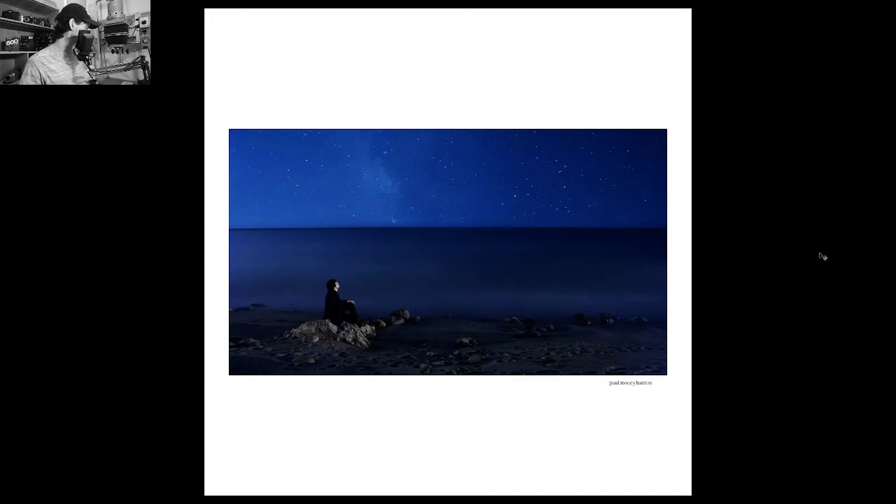
key("f")
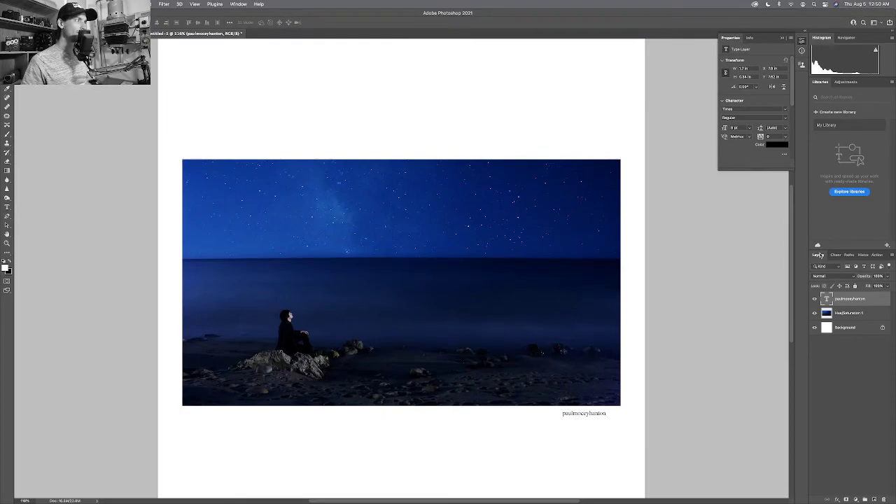
key("super+minus")
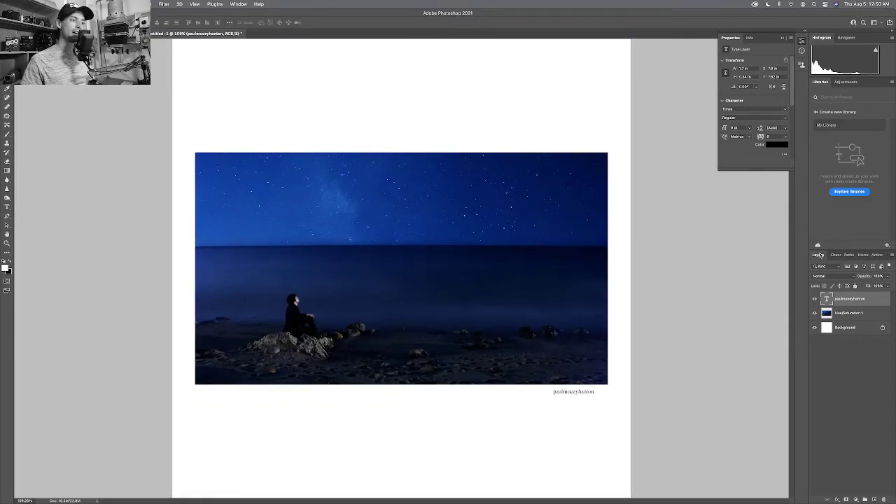